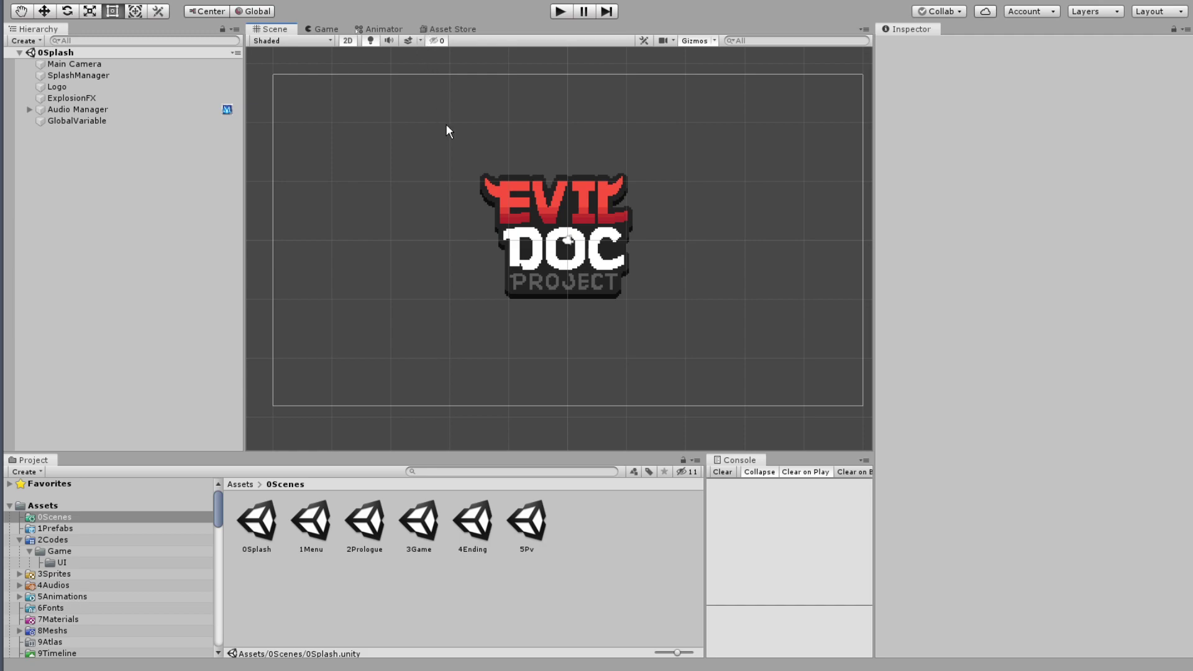
# Look around the splash scene logo, then open the 5Pv scene from 0Scenes and play it.
pyautogui.moveTo(456, 129); pyautogui.dragTo(450, 137, button='middle')
pyautogui.scroll(-2, 450, 136)
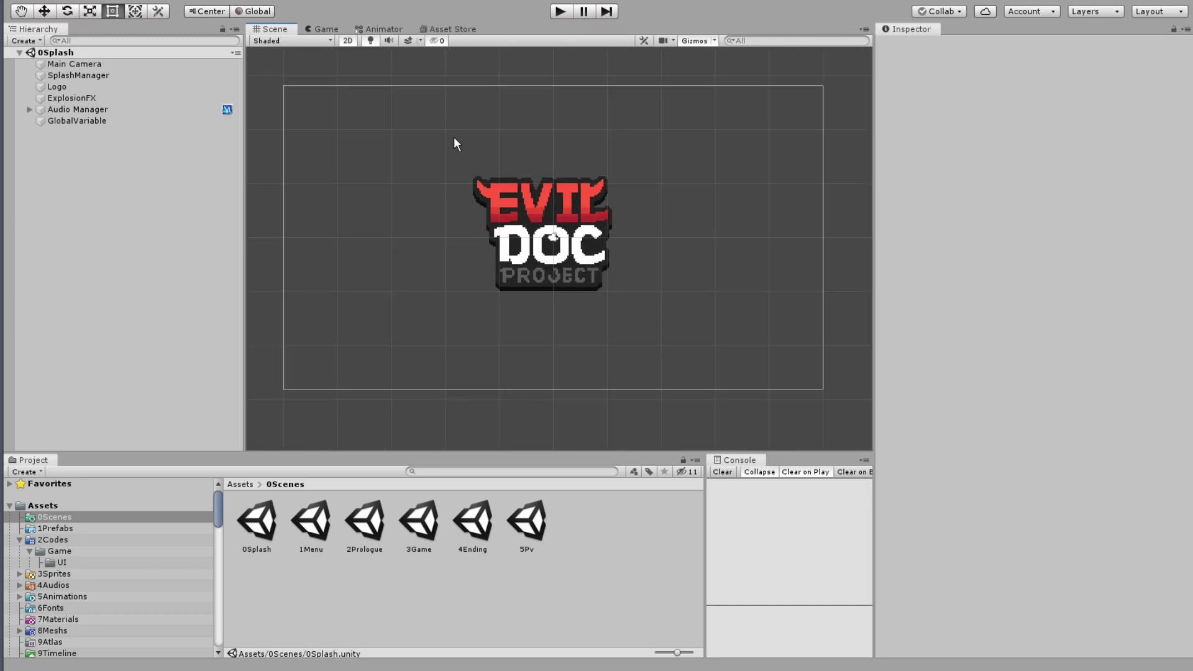
pyautogui.scroll(1, 459, 123)
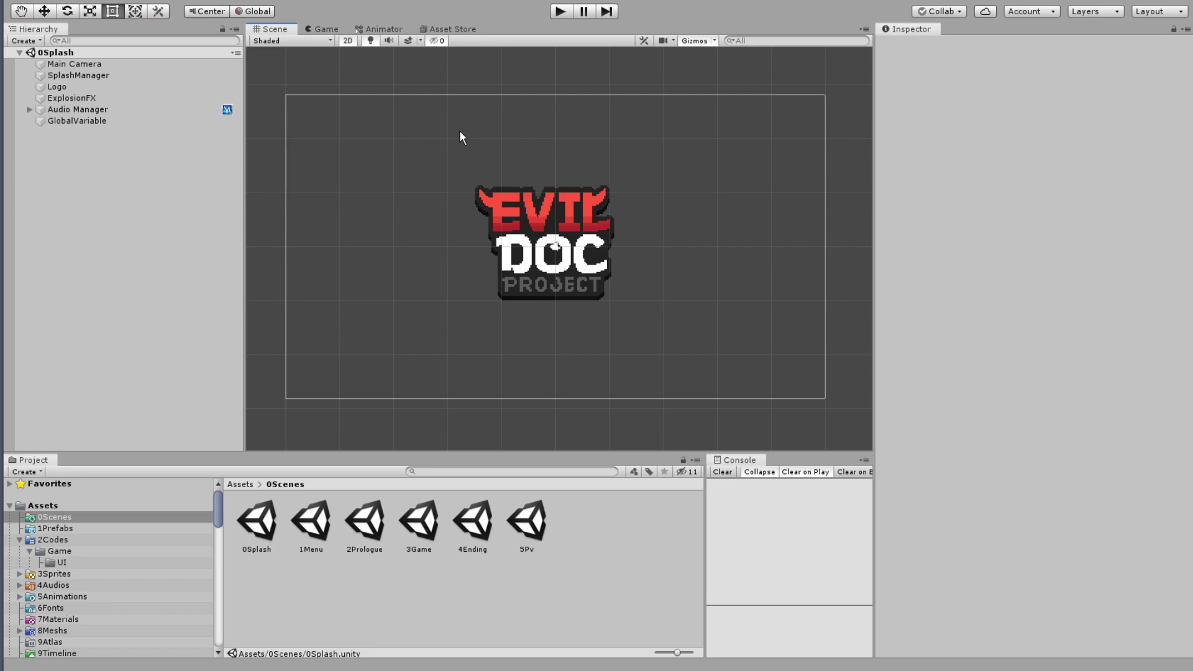
pyautogui.moveTo(459, 124); pyautogui.dragTo(466, 130, button='middle')
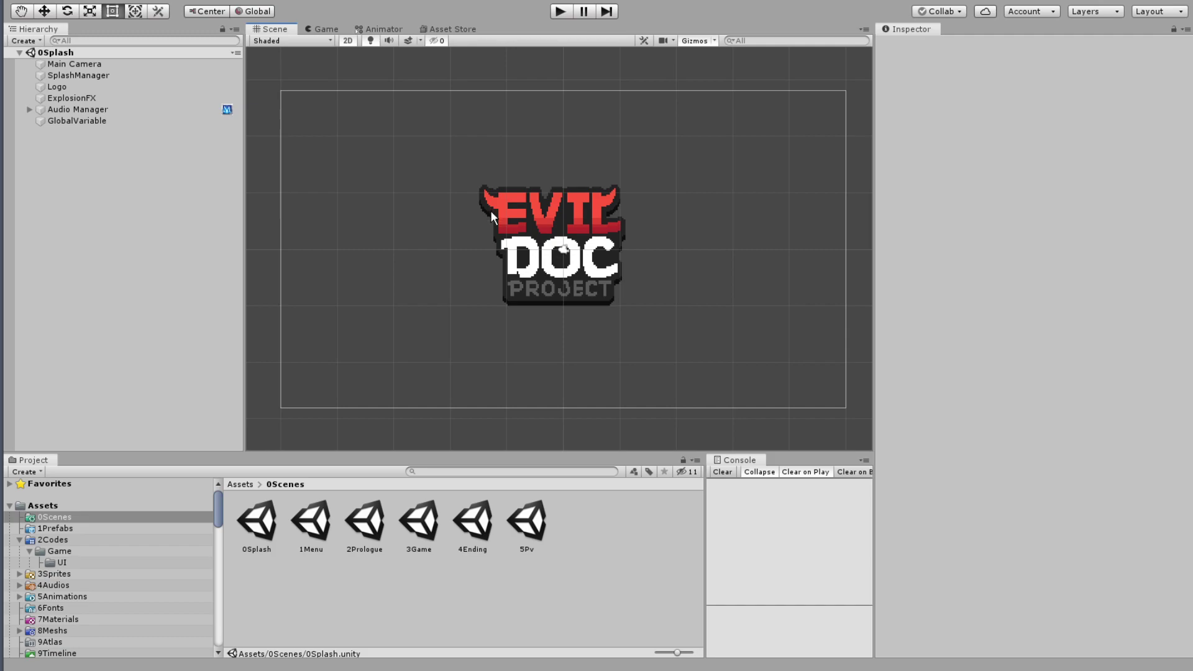
pyautogui.moveTo(492, 217); pyautogui.dragTo(492, 210, button='middle')
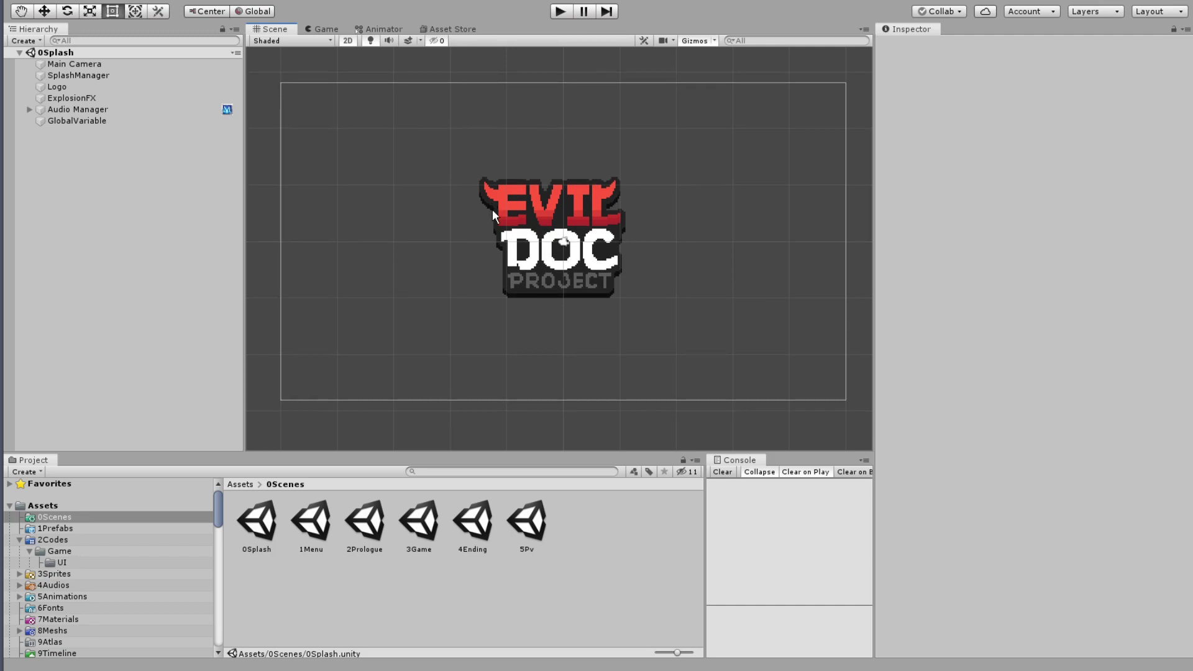
pyautogui.scroll(1, 509, 211)
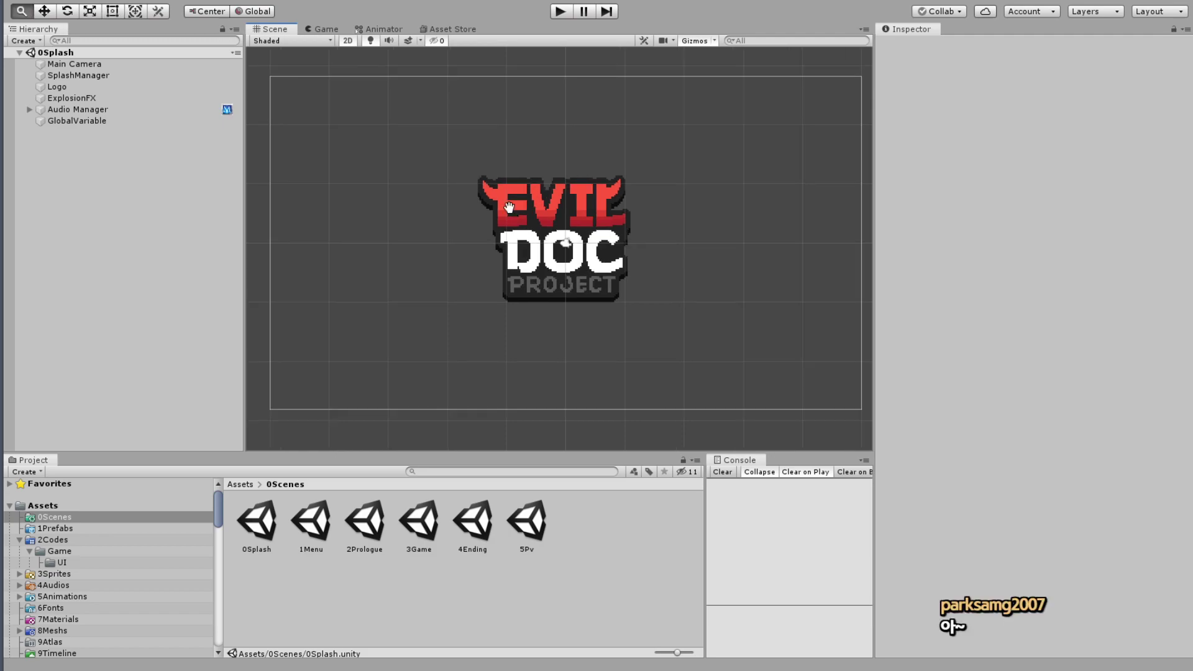
pyautogui.scroll(1, 505, 212)
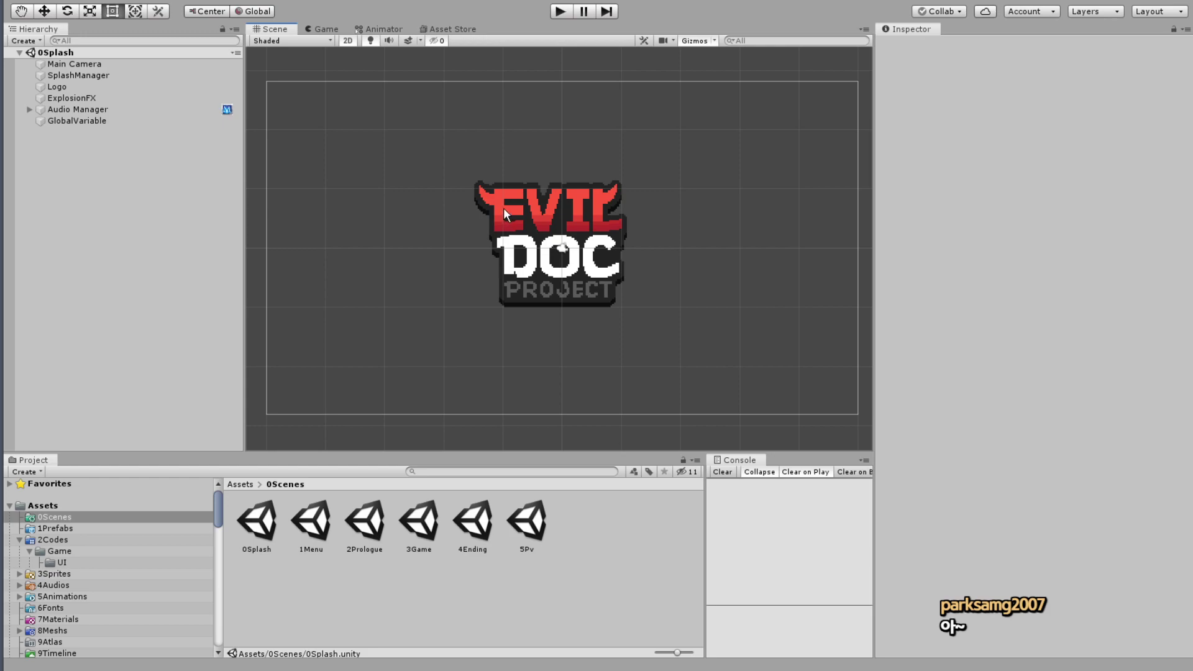
pyautogui.scroll(-1, 505, 210)
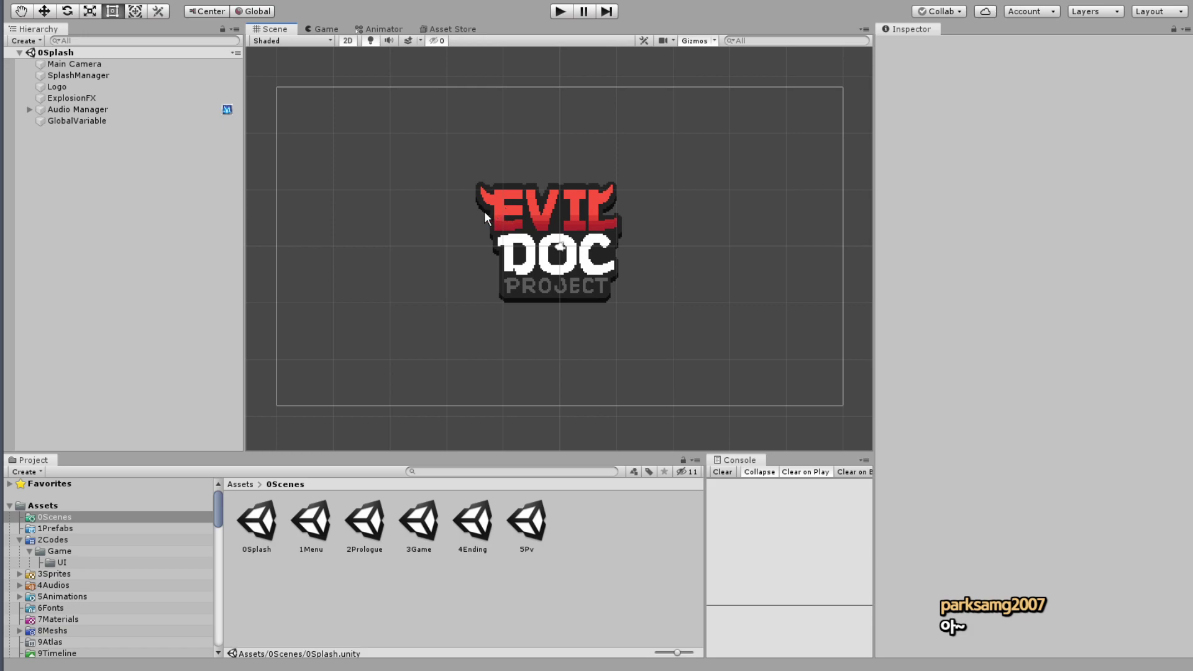
pyautogui.moveTo(485, 212); pyautogui.dragTo(483, 208, button='middle')
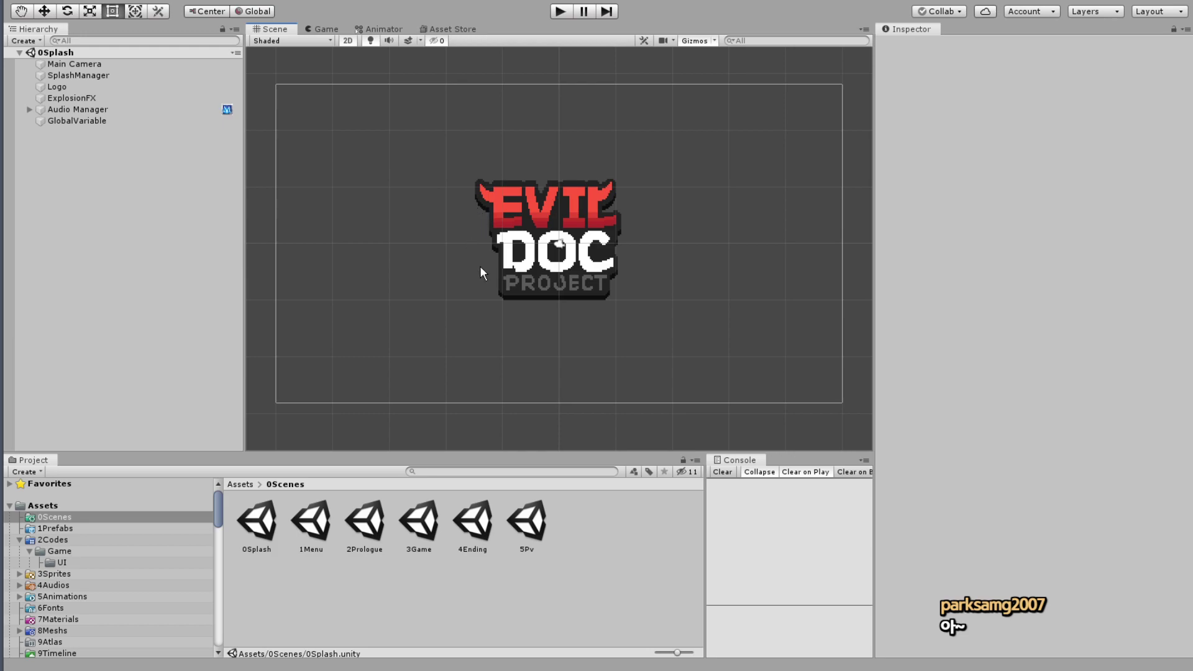
pyautogui.doubleClick(544, 525)
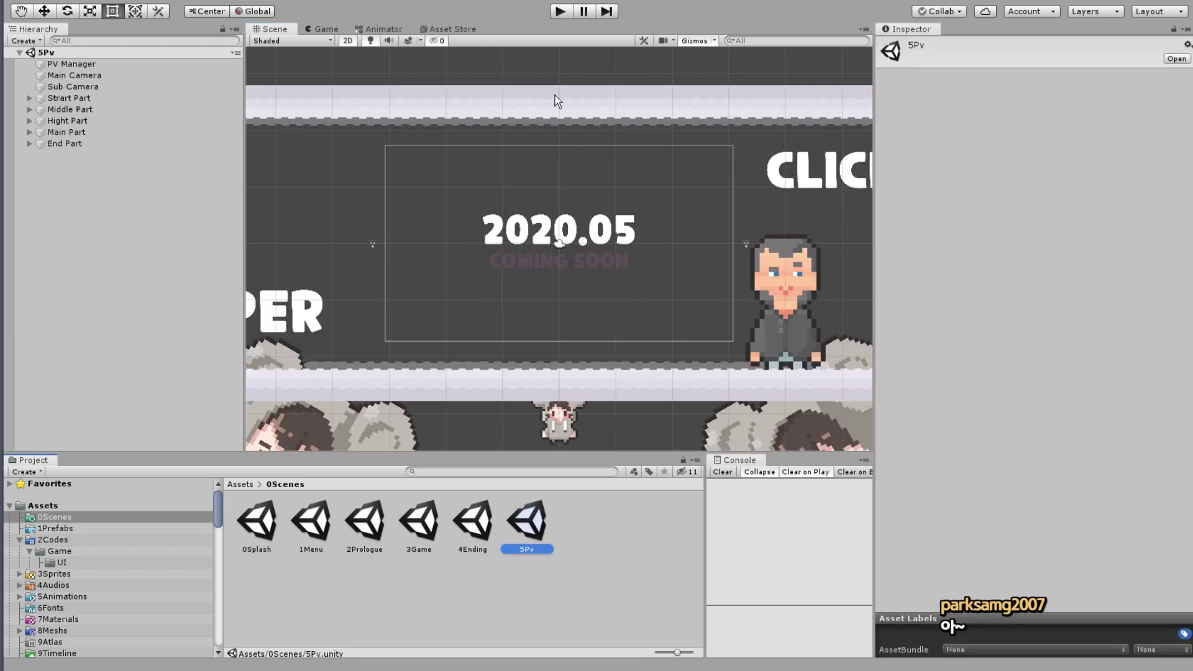
pyautogui.click(566, 15)
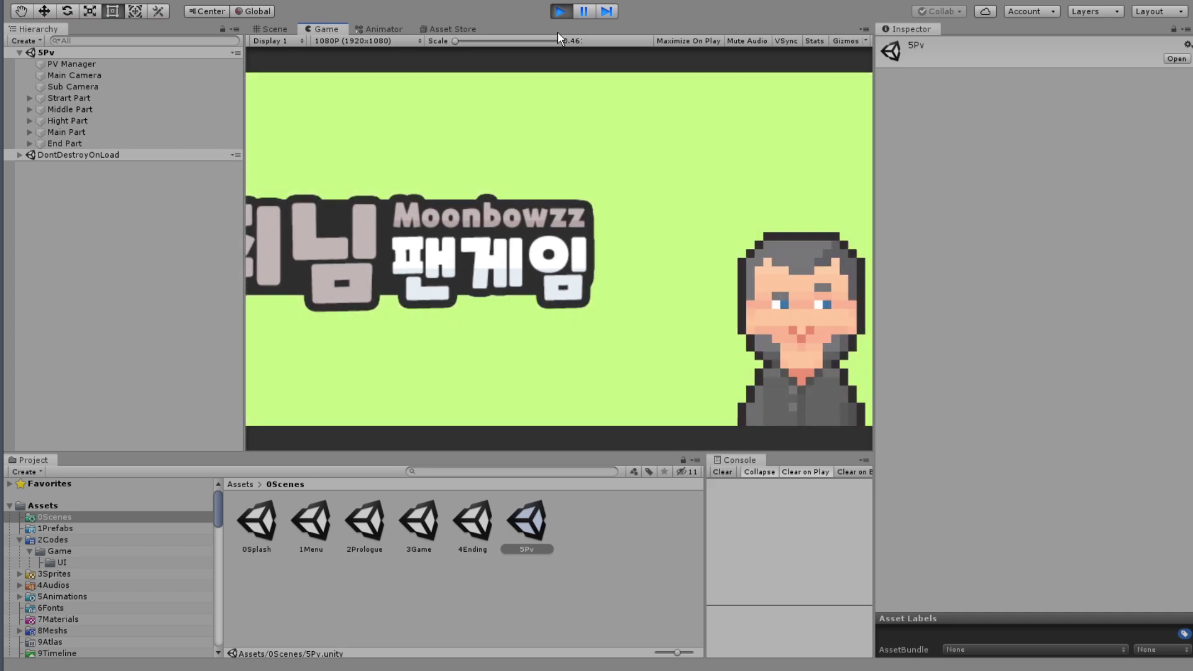
# Pause the 5Pv playback and orbit the Scene view in 3D with 2D turned off.
pyautogui.click(584, 11)
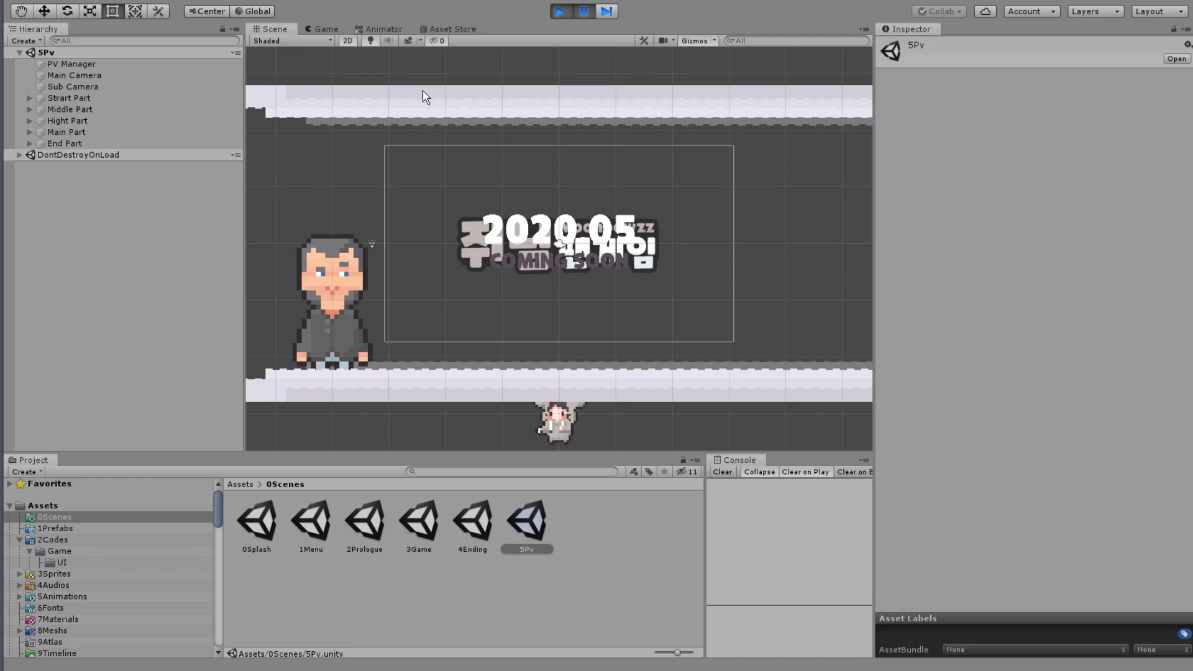
pyautogui.click(347, 40)
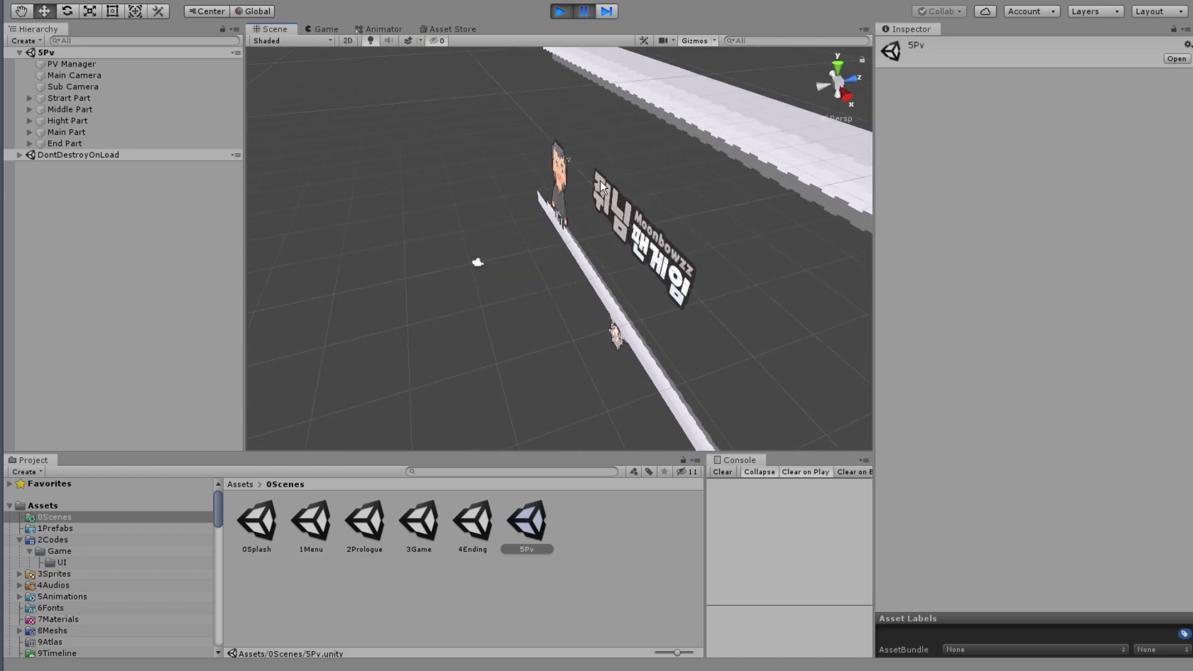
pyautogui.keyDown('alt'); pyautogui.moveTo(700, 172); pyautogui.dragTo(698, 217); pyautogui.keyUp('alt')
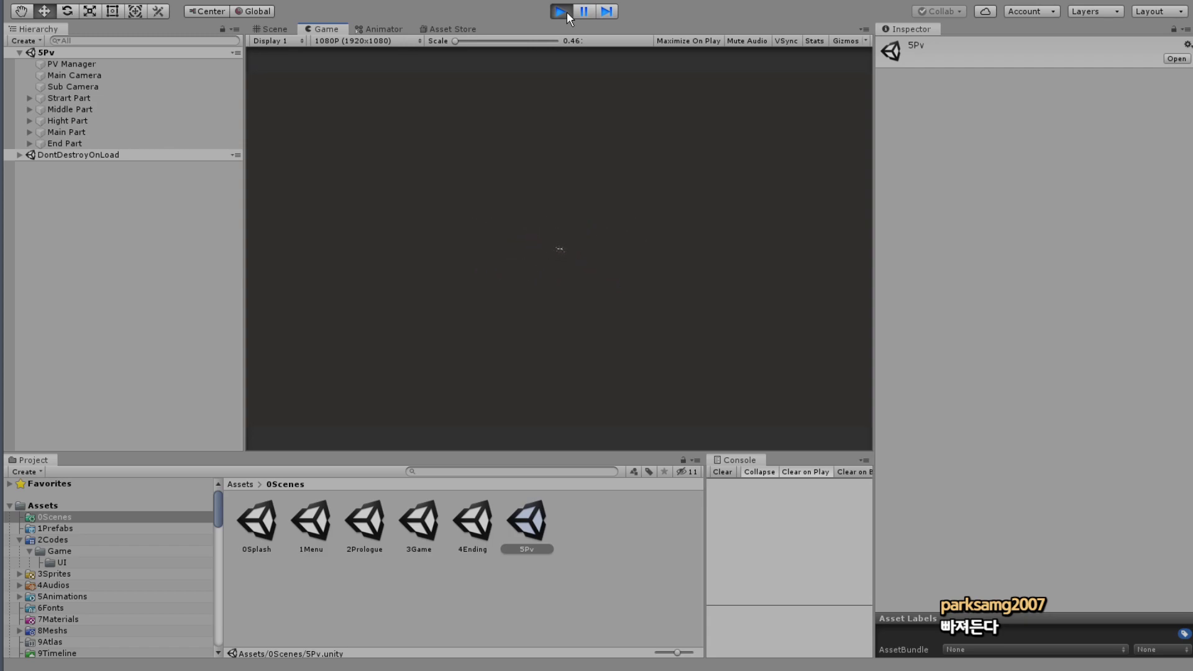
# Stop play mode, switch the Scene view back to 2D and zoom in.
pyautogui.click(566, 12)
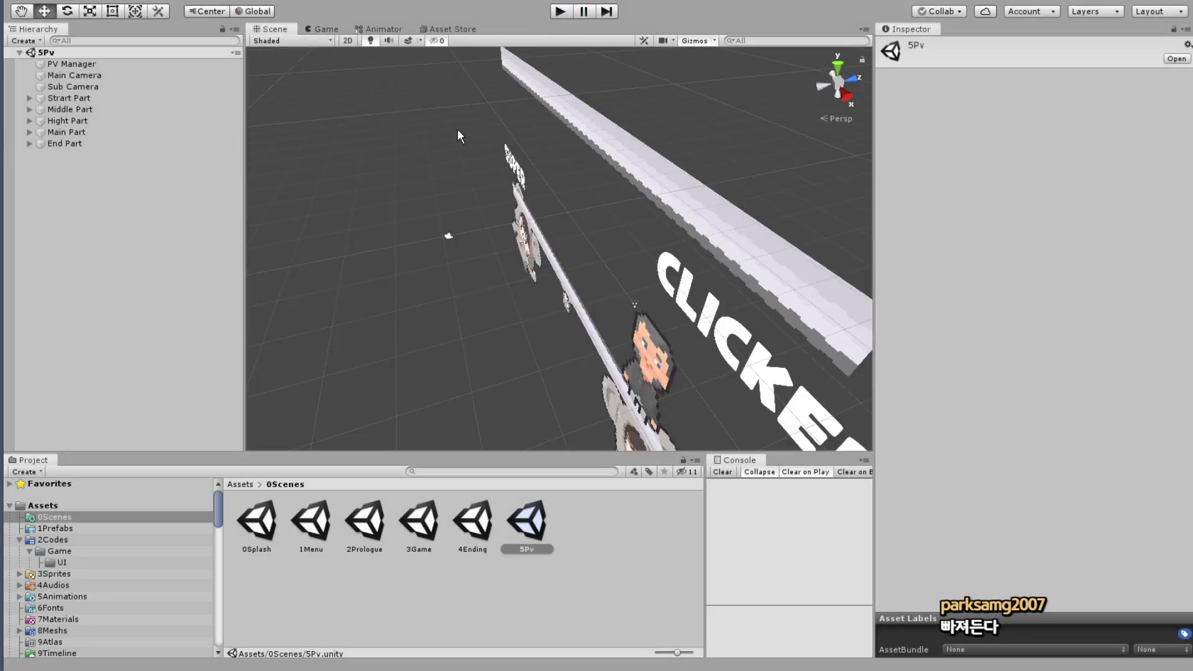
pyautogui.click(351, 41)
pyautogui.scroll(3, 519, 236)
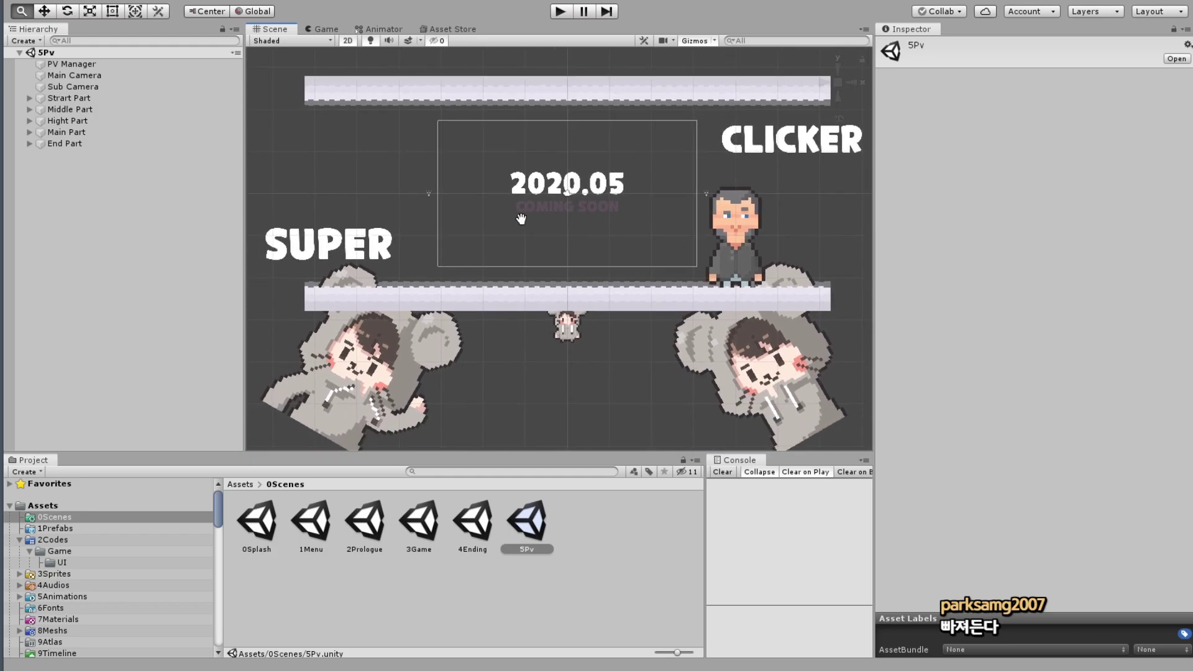
pyautogui.scroll(2, 519, 236)
pyautogui.scroll(1, 515, 222)
pyautogui.scroll(2, 501, 237)
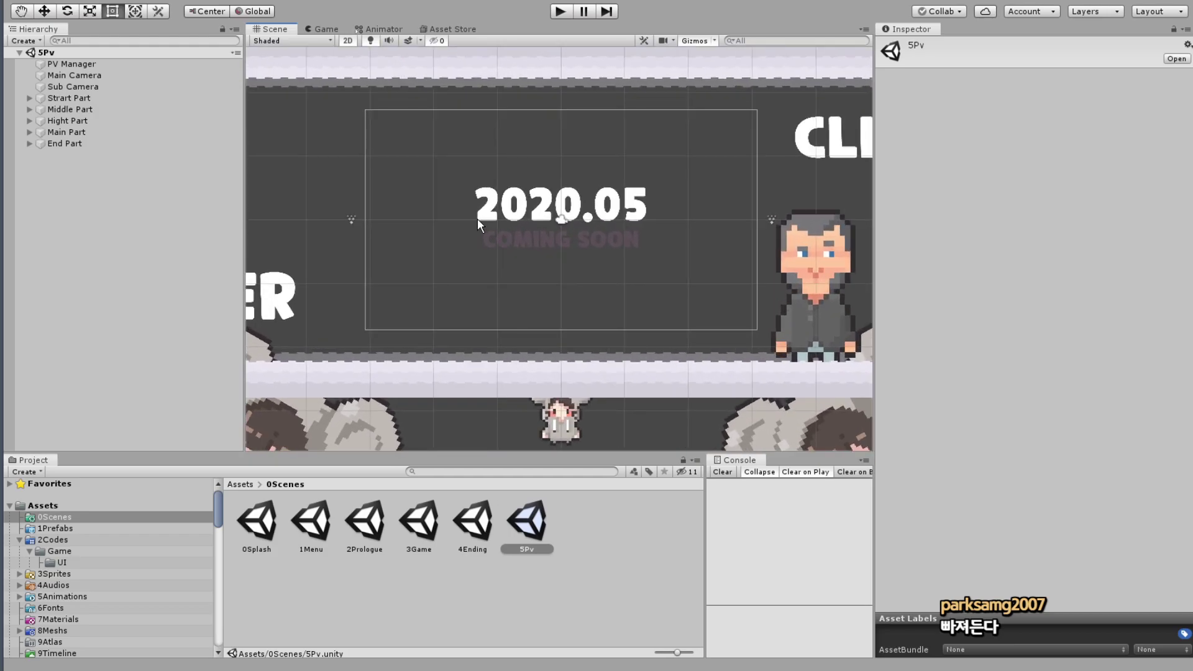
pyautogui.scroll(2, 477, 219)
pyautogui.scroll(1, 497, 257)
pyautogui.scroll(2, 501, 258)
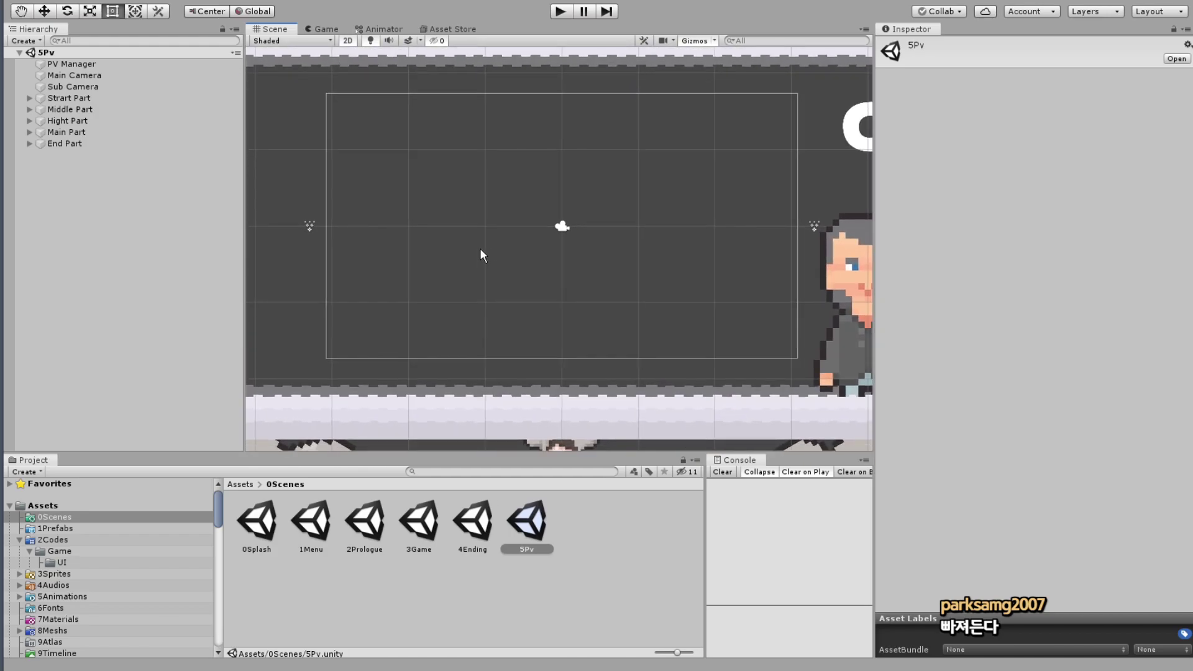
pyautogui.scroll(-3, 477, 251)
pyautogui.scroll(-3, 476, 245)
pyautogui.scroll(1, 464, 251)
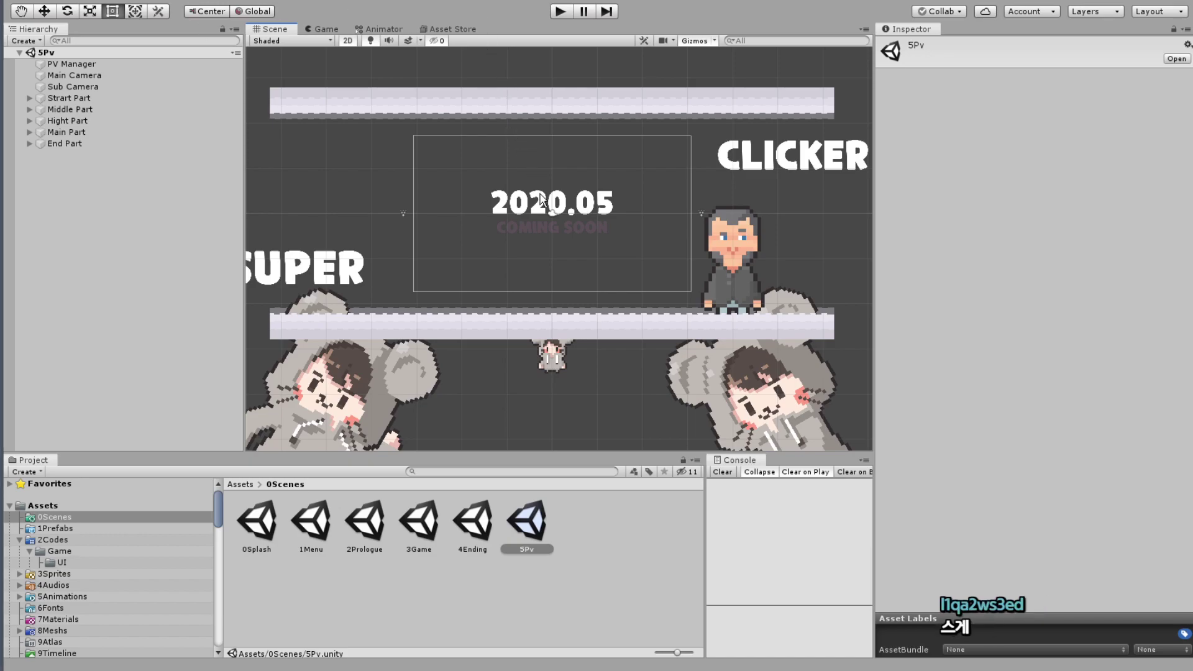
# Pan and zoom the view over the 2020.05 COMING SOON card and SUPER and CLICKER titles.
pyautogui.moveTo(541, 198); pyautogui.dragTo(542, 176, button='middle')
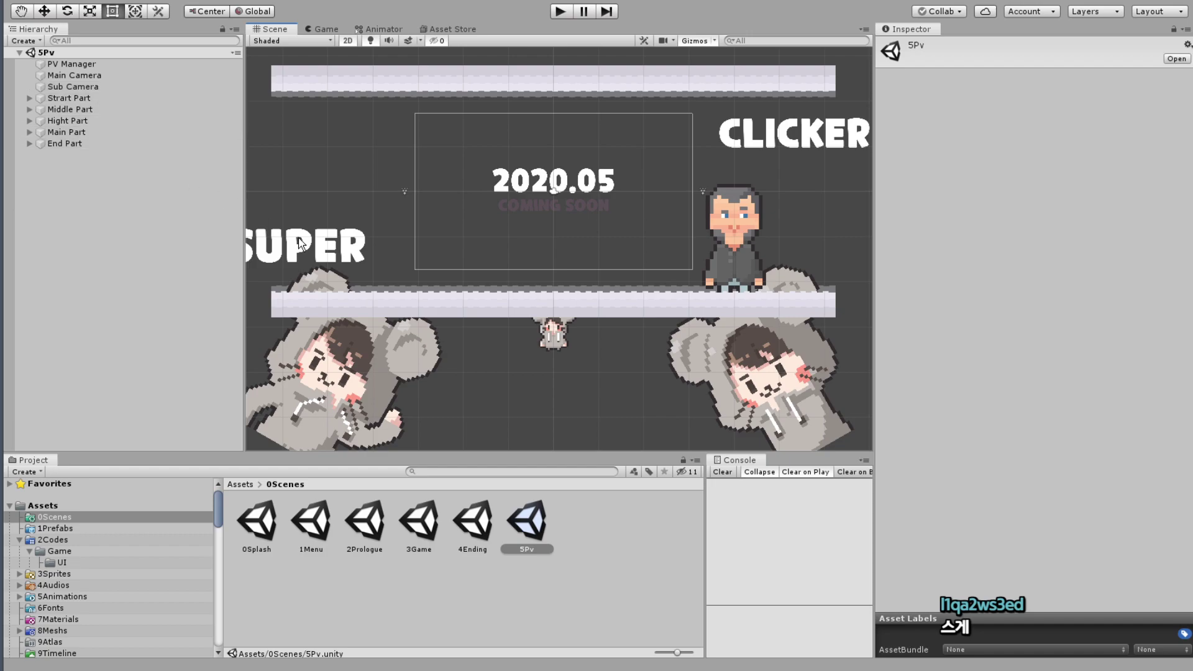
pyautogui.moveTo(481, 246); pyautogui.dragTo(491, 251, button='middle')
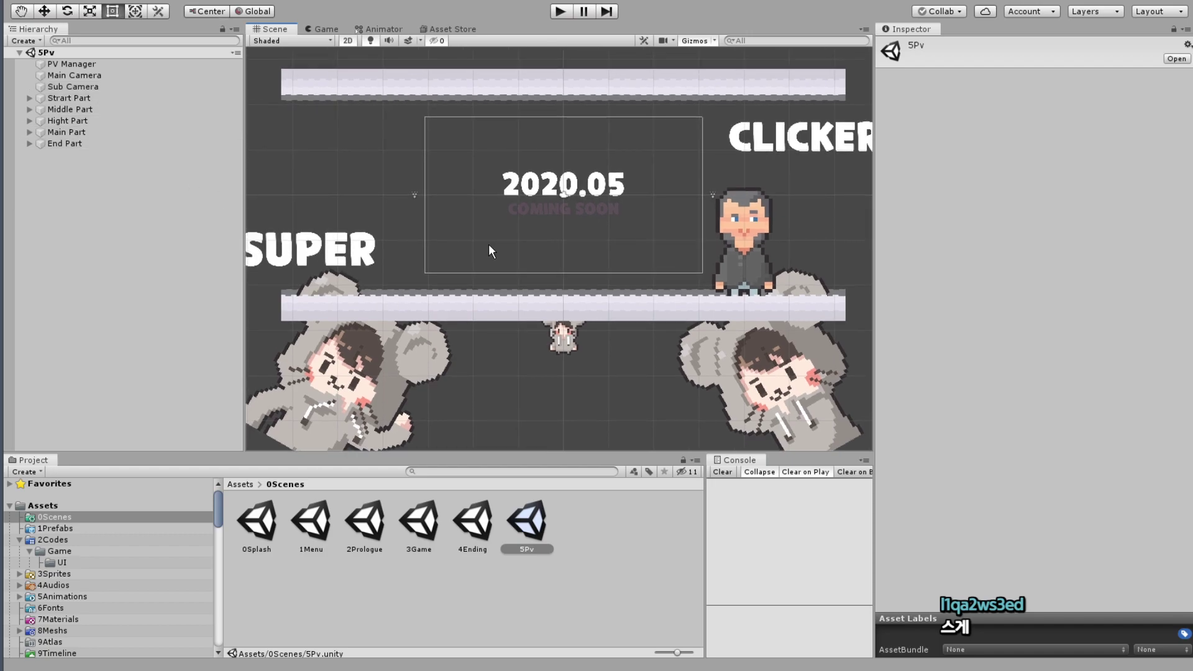
pyautogui.moveTo(569, 246)
pyautogui.mouseDown(button='middle')
pyautogui.moveTo(610, 315)
pyautogui.moveTo(546, 234)
pyautogui.mouseUp(button='middle')
pyautogui.scroll(1, 546, 234)
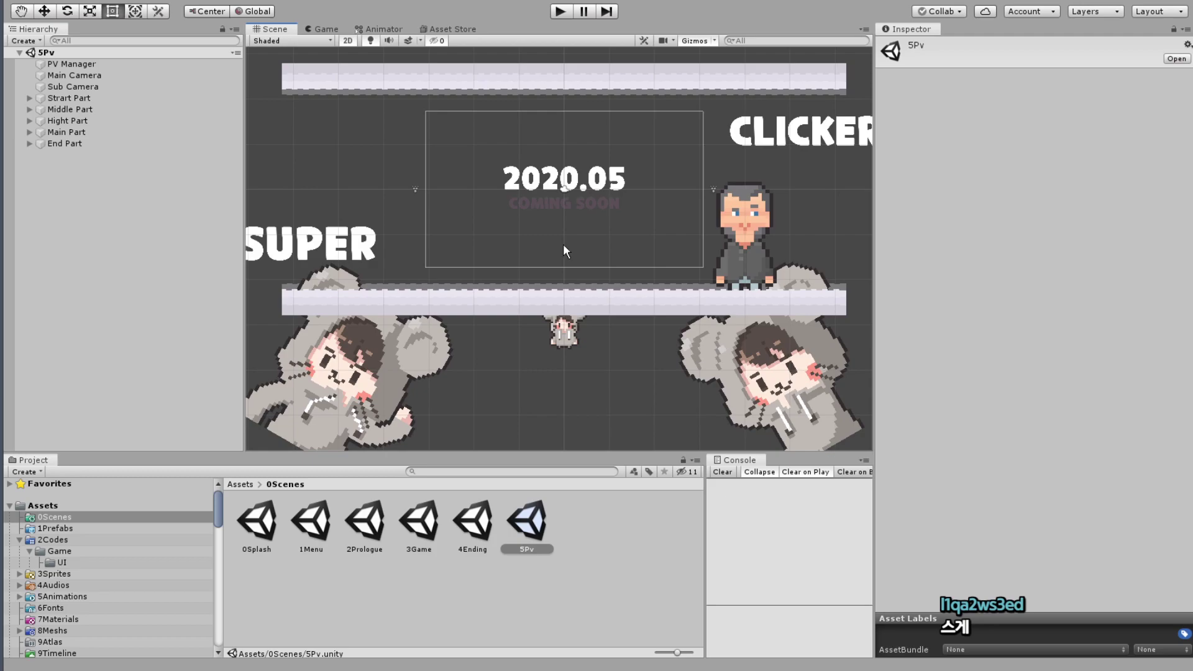
pyautogui.scroll(-1, 627, 242)
pyautogui.scroll(1, 627, 249)
pyautogui.scroll(1, 622, 252)
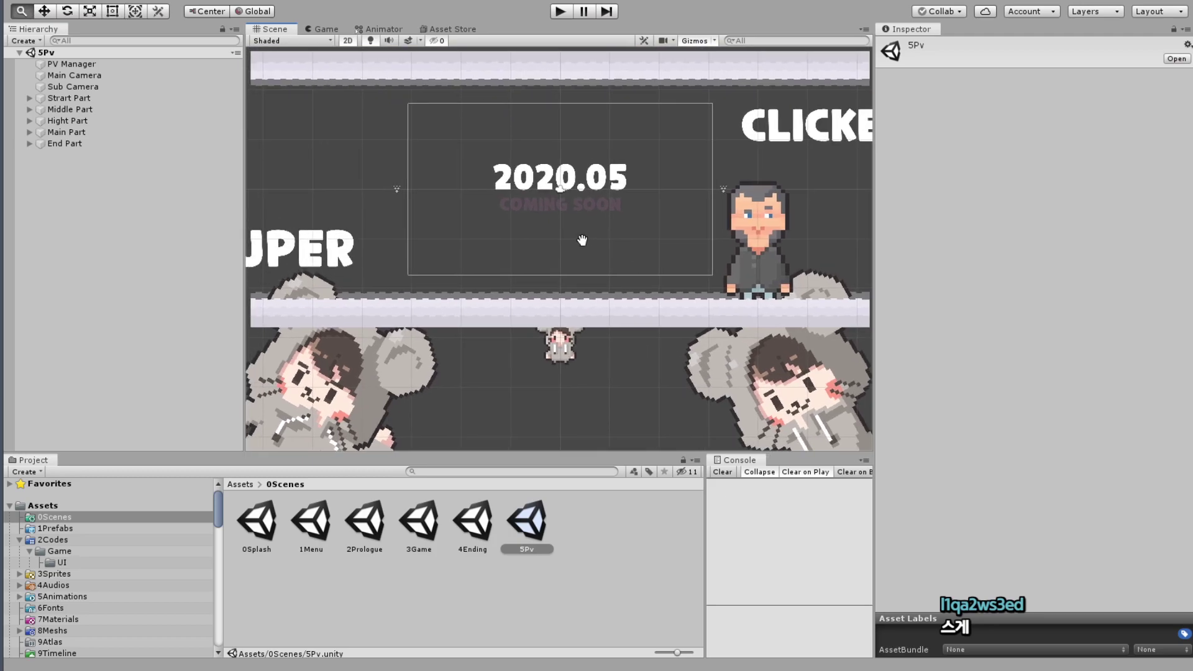
pyautogui.moveTo(582, 240); pyautogui.dragTo(582, 236, button='middle')
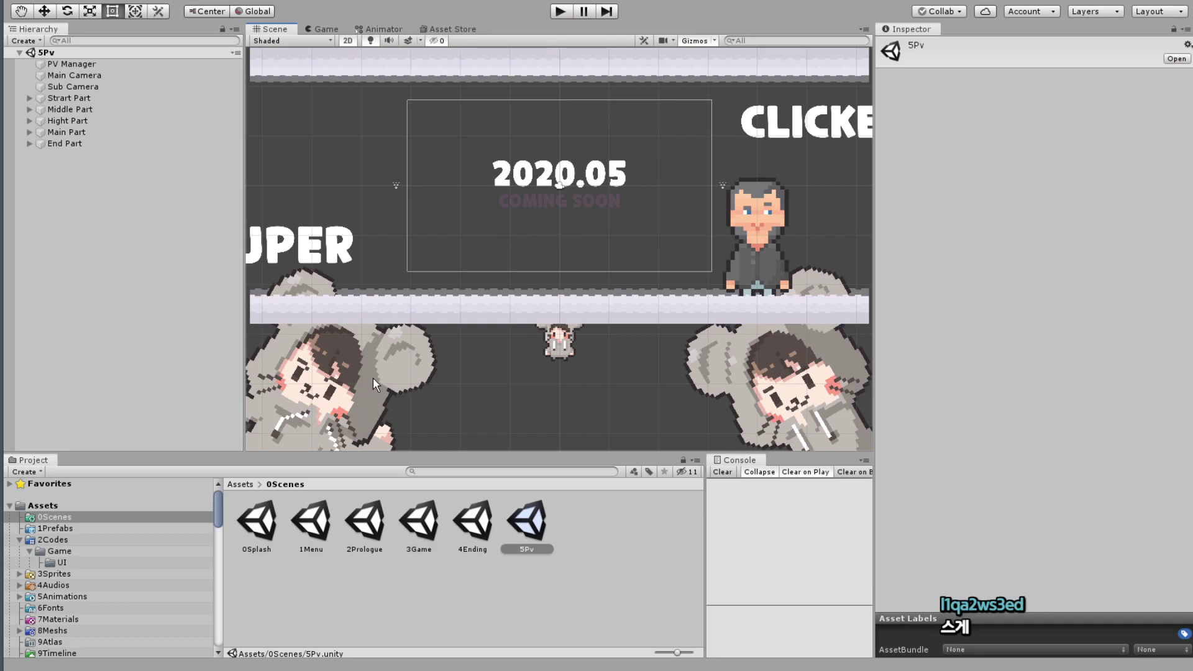
pyautogui.moveTo(503, 249); pyautogui.dragTo(502, 258, button='middle')
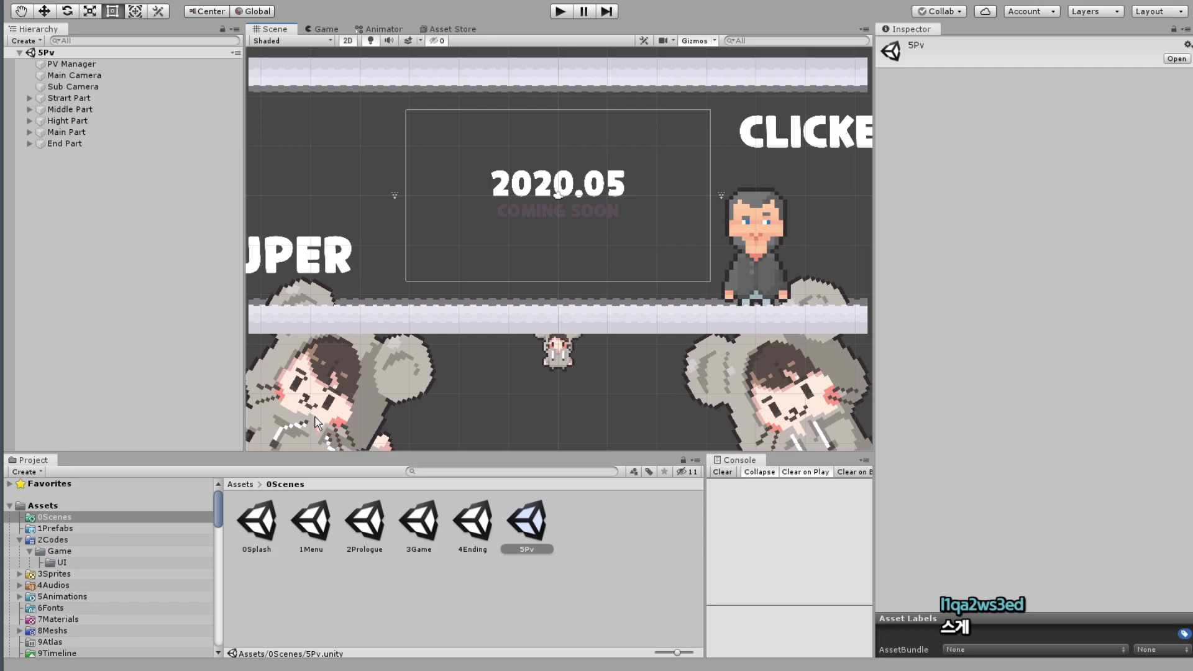
# Open the 0Splash scene and bring up File > Build Settings for PC standalone.
pyautogui.doubleClick(257, 522)
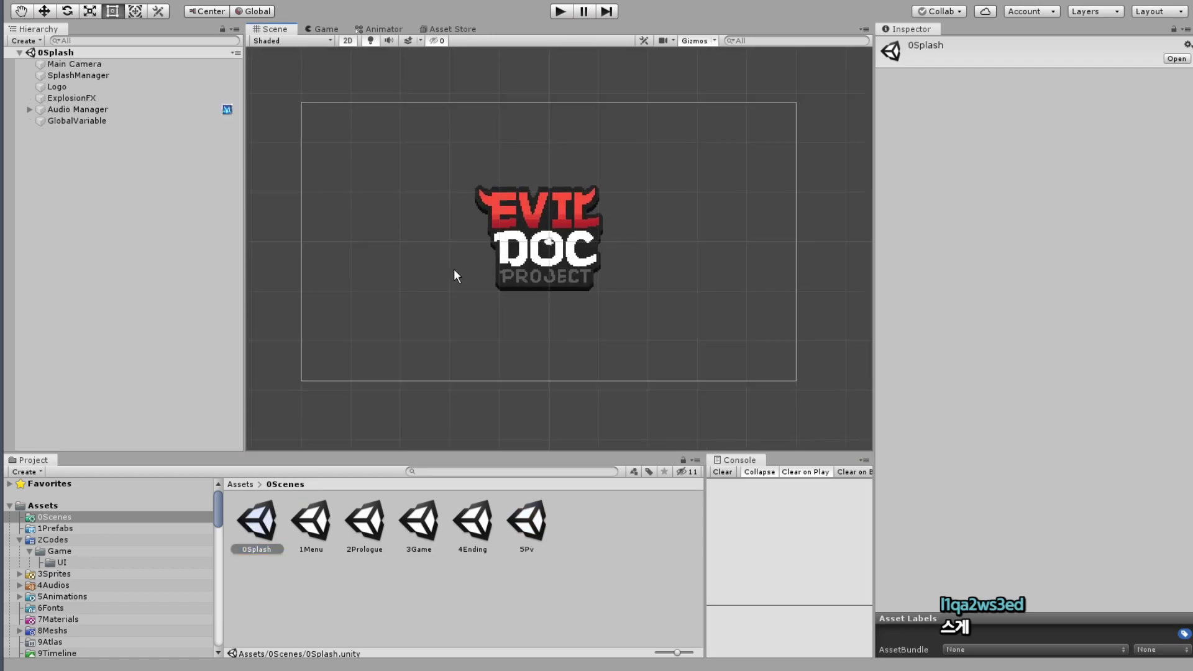
pyautogui.click(15, 2)
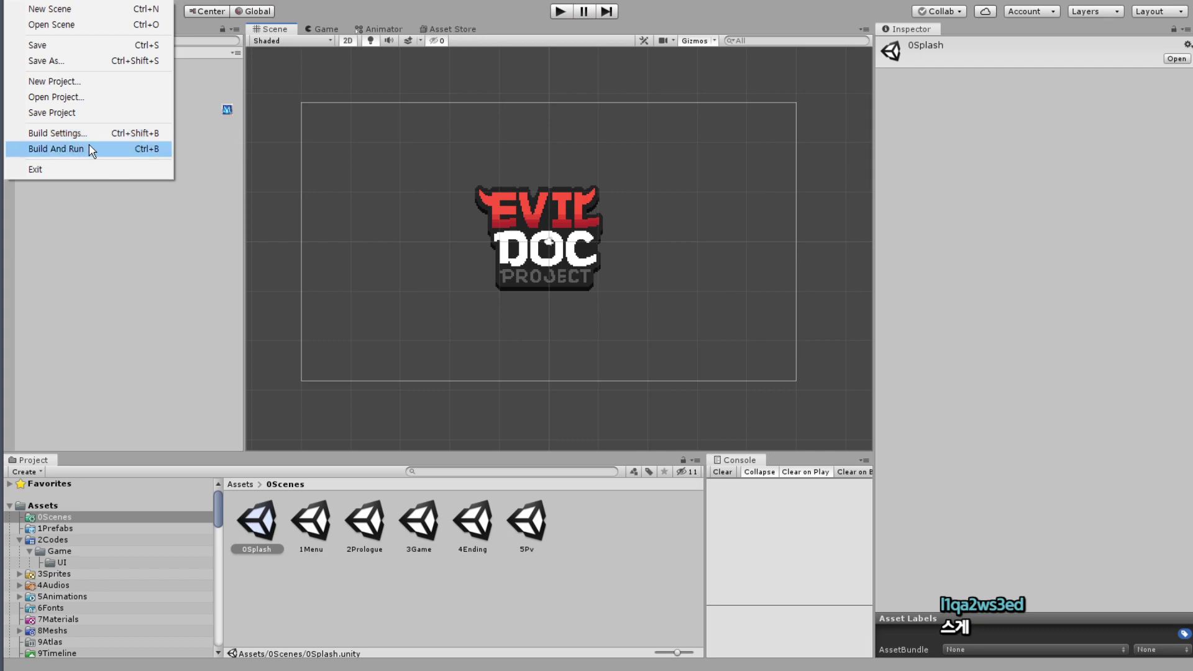
pyautogui.click(103, 133)
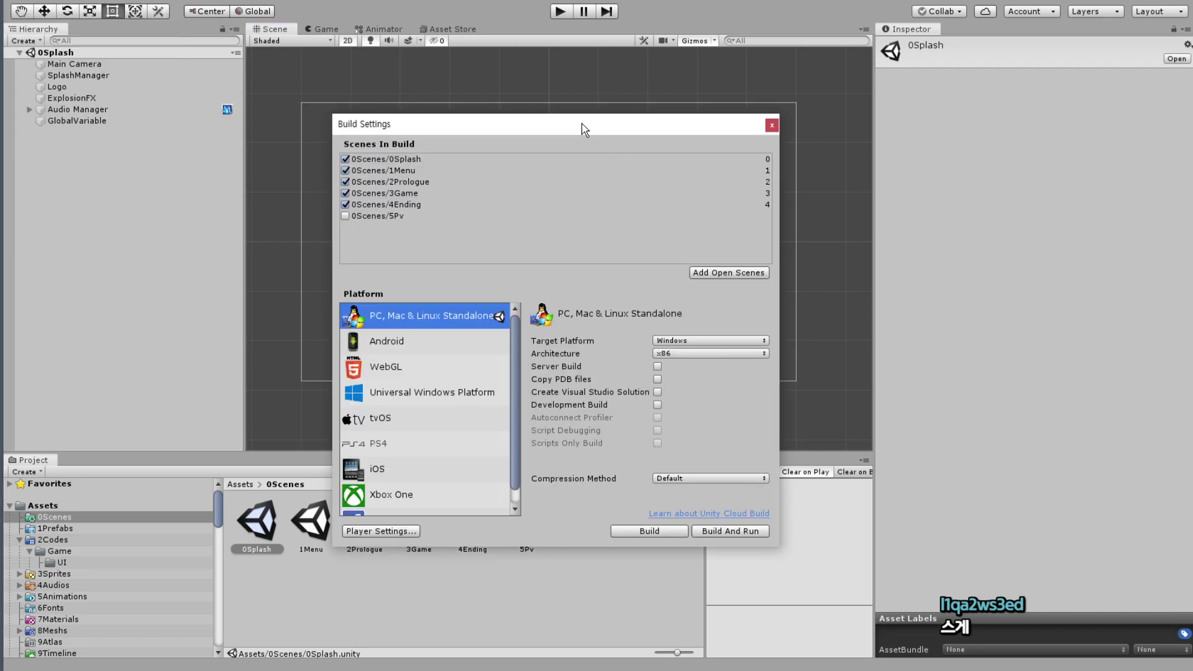
pyautogui.moveTo(580, 128); pyautogui.dragTo(618, 112)
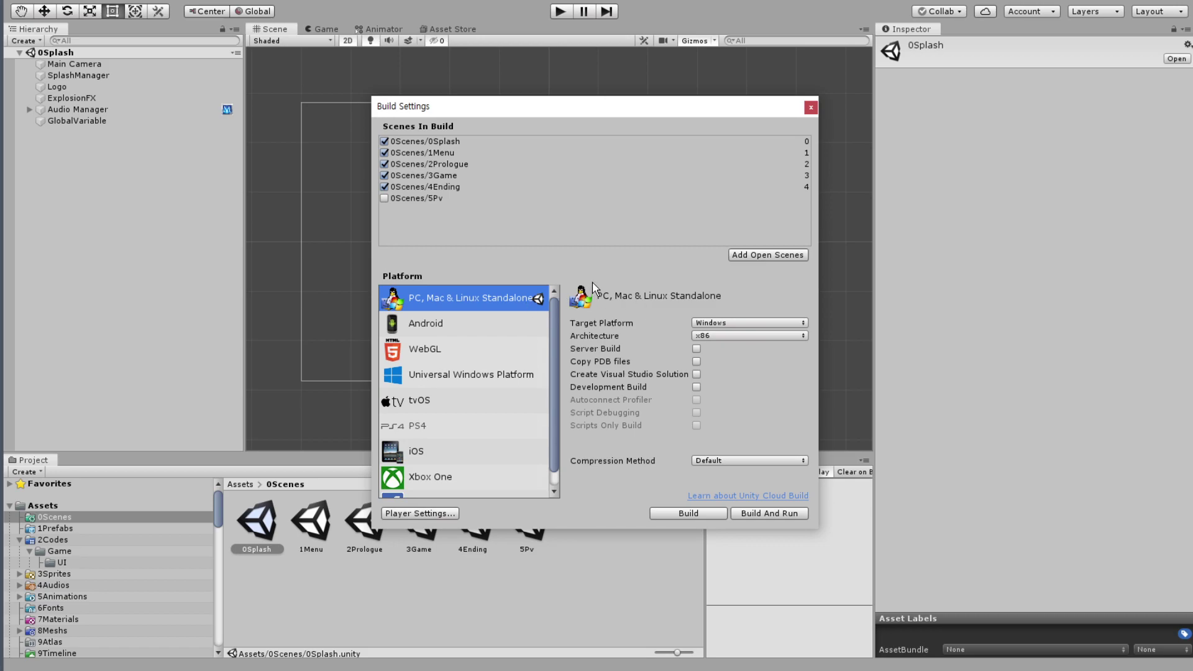
# Open Player settings and check the company name, Cheese Master product name and version.
pyautogui.click(386, 512)
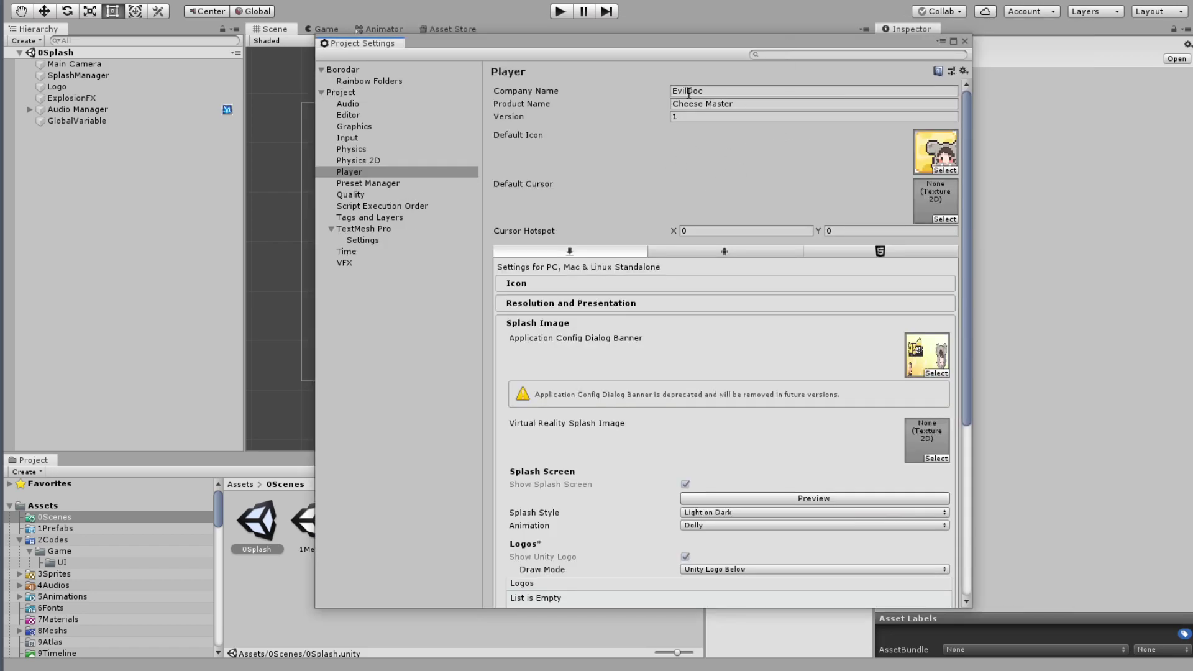
pyautogui.click(689, 92)
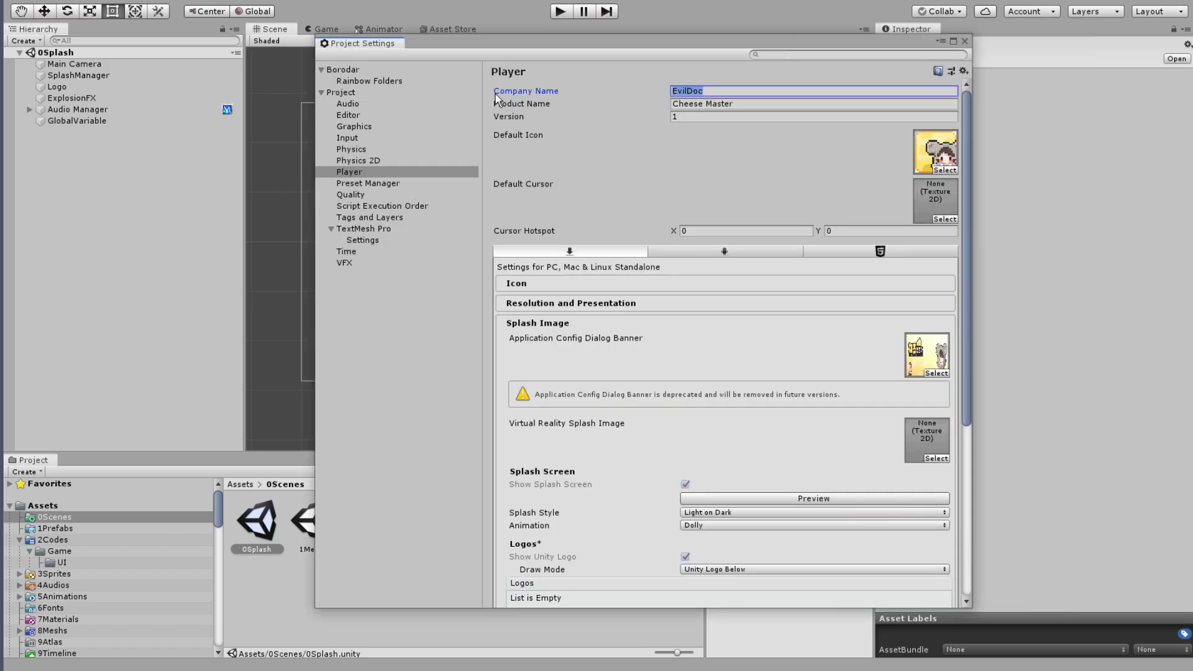
pyautogui.doubleClick(689, 92)
pyautogui.doubleClick(689, 104)
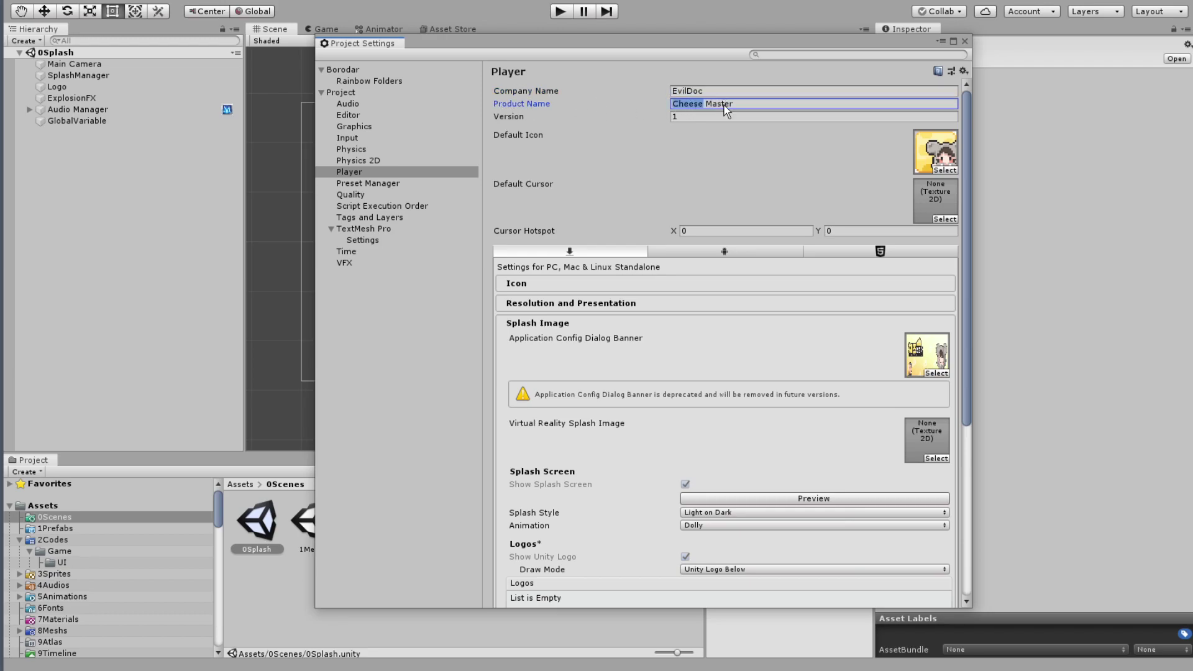
pyautogui.click(716, 104)
pyautogui.click(685, 118)
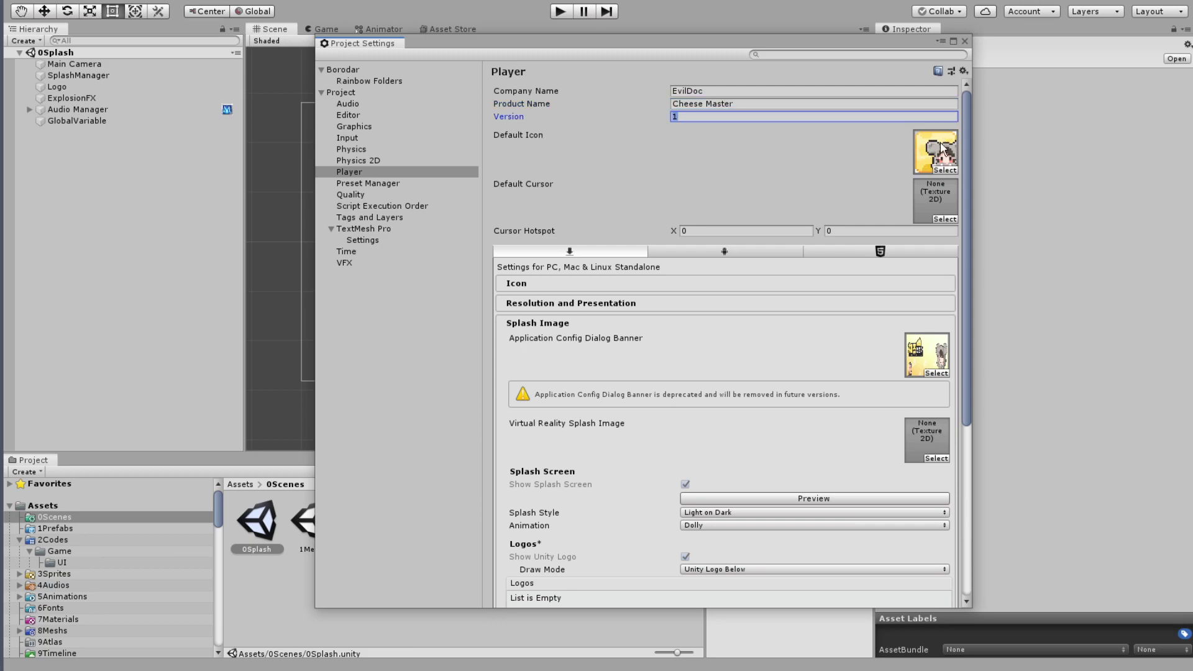
# Collapse Splash Image and expand Resolution and Presentation, showing Windowed 1600×900 with 16:9 only.
pyautogui.scroll(-3, 820, 280)
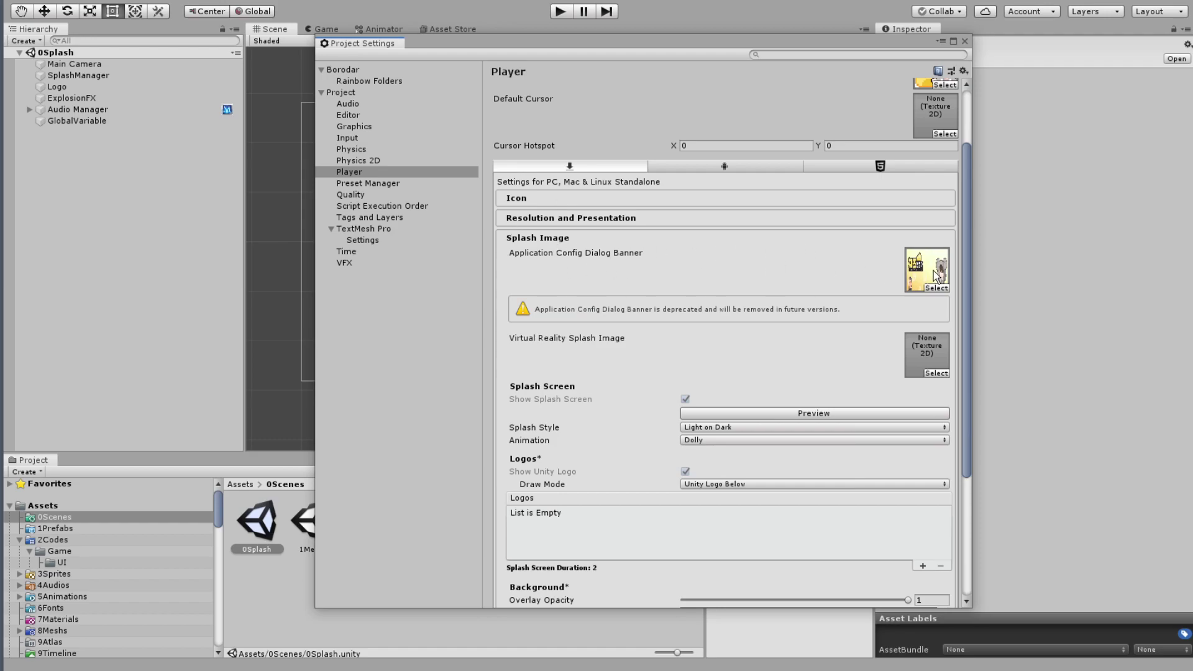
pyautogui.scroll(-8, 882, 267)
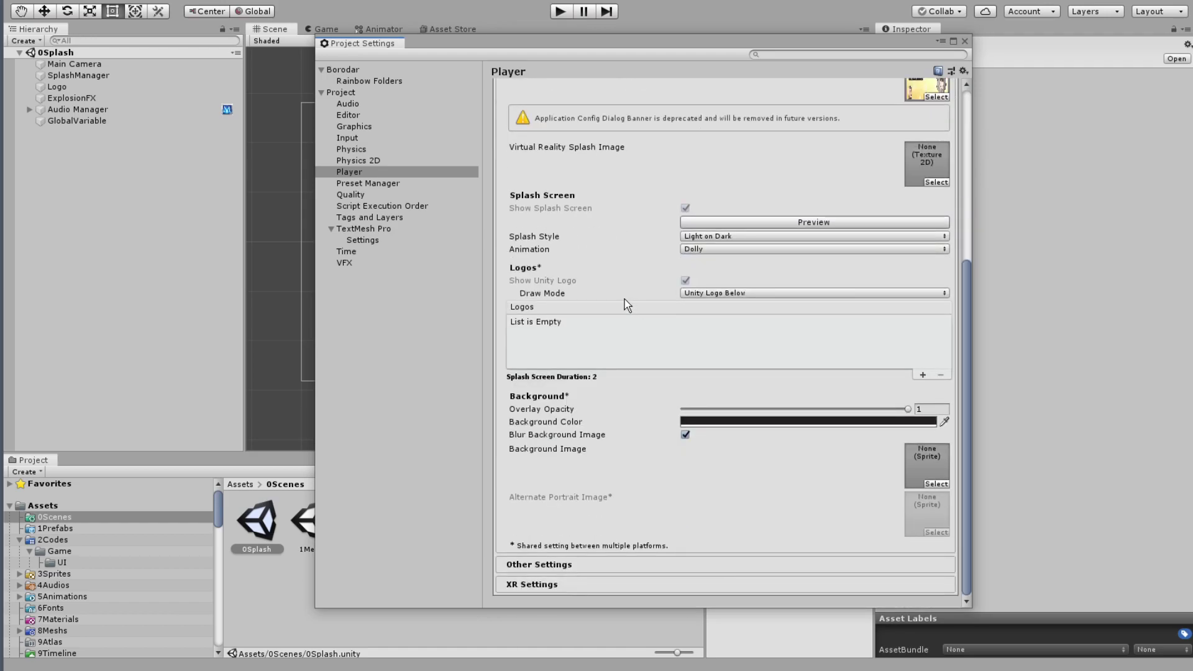
pyautogui.scroll(7, 624, 305)
pyautogui.click(564, 220)
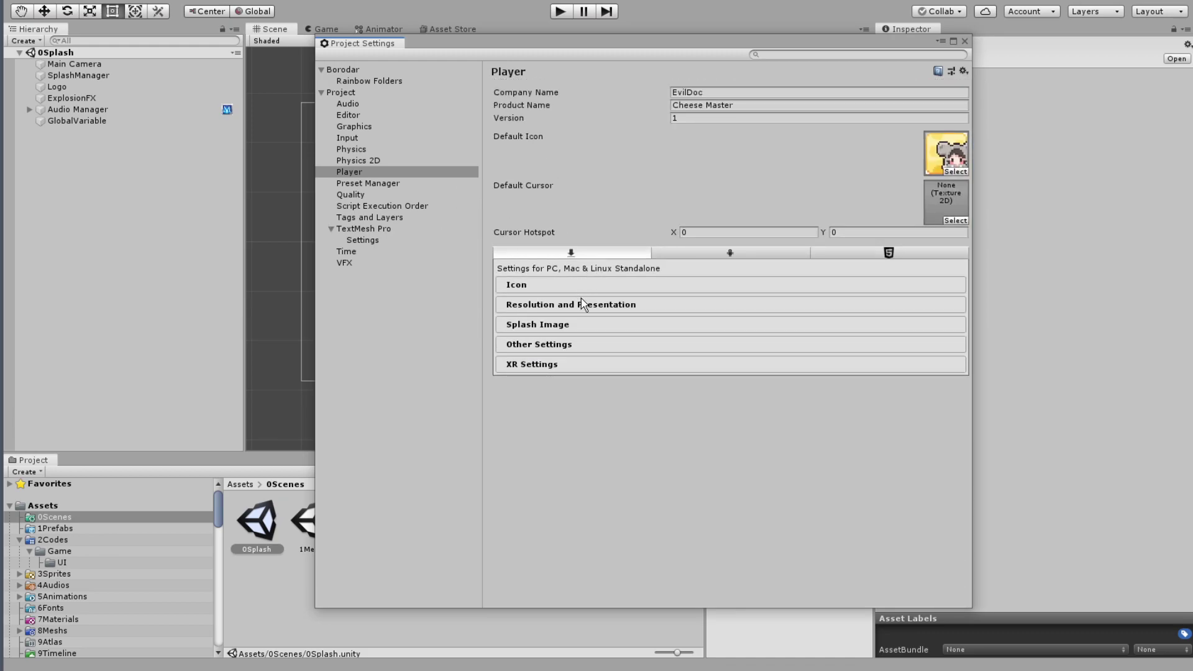
pyautogui.click(561, 308)
pyautogui.scroll(-3, 621, 299)
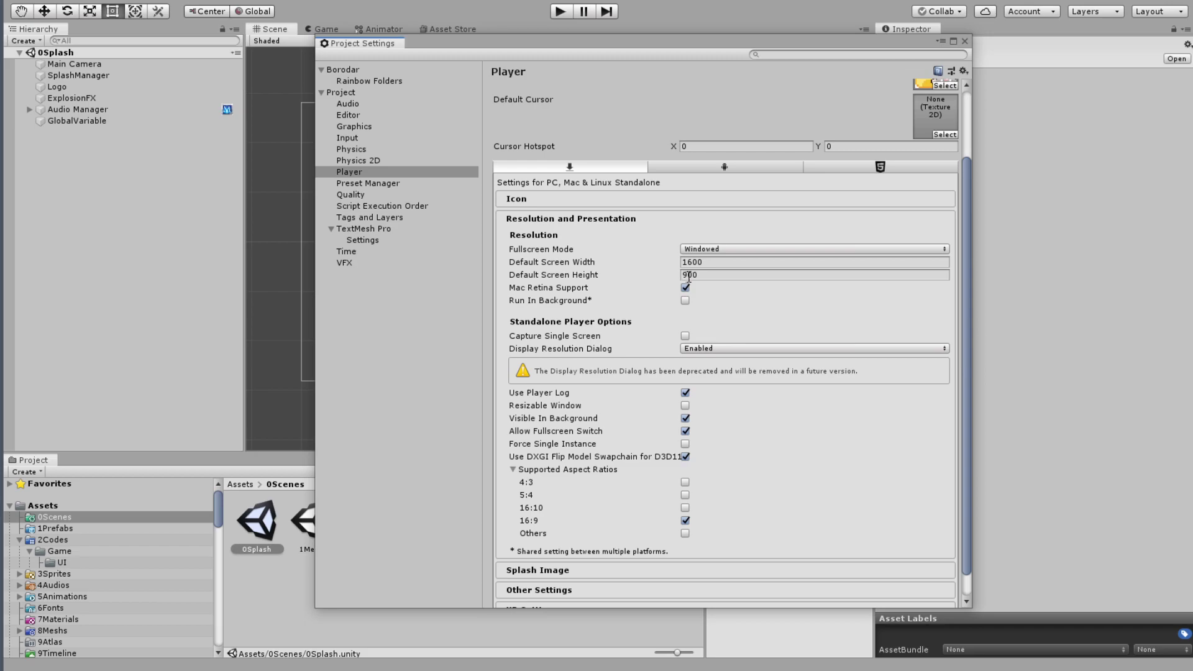
pyautogui.scroll(-1, 721, 299)
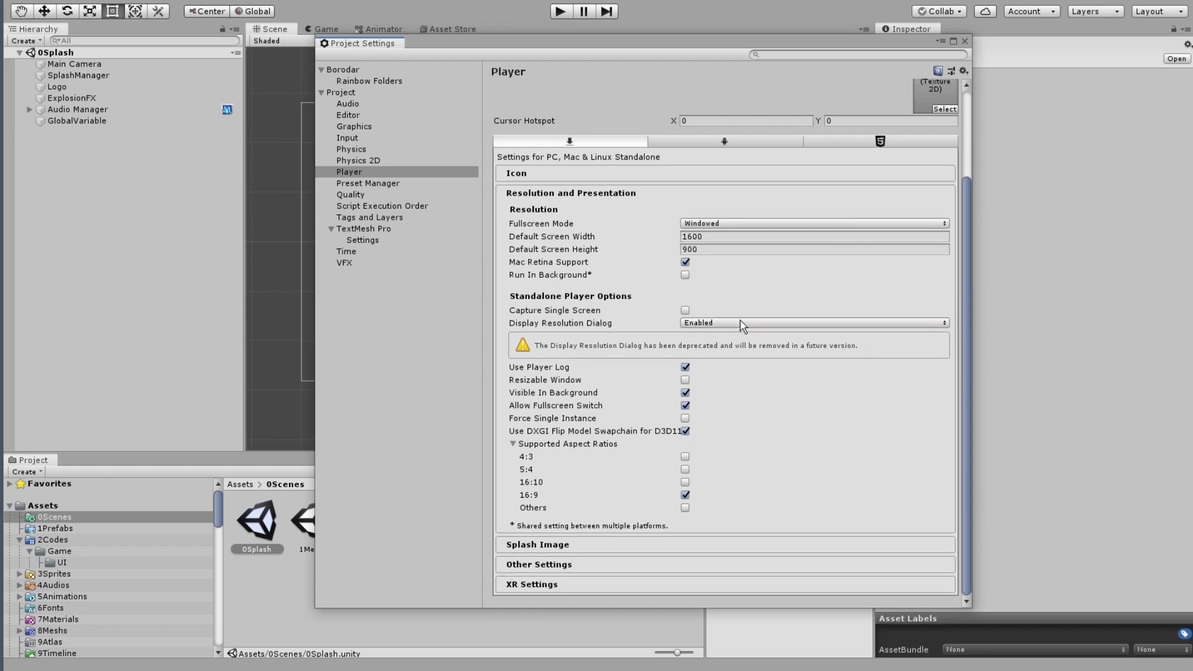
pyautogui.scroll(3, 740, 324)
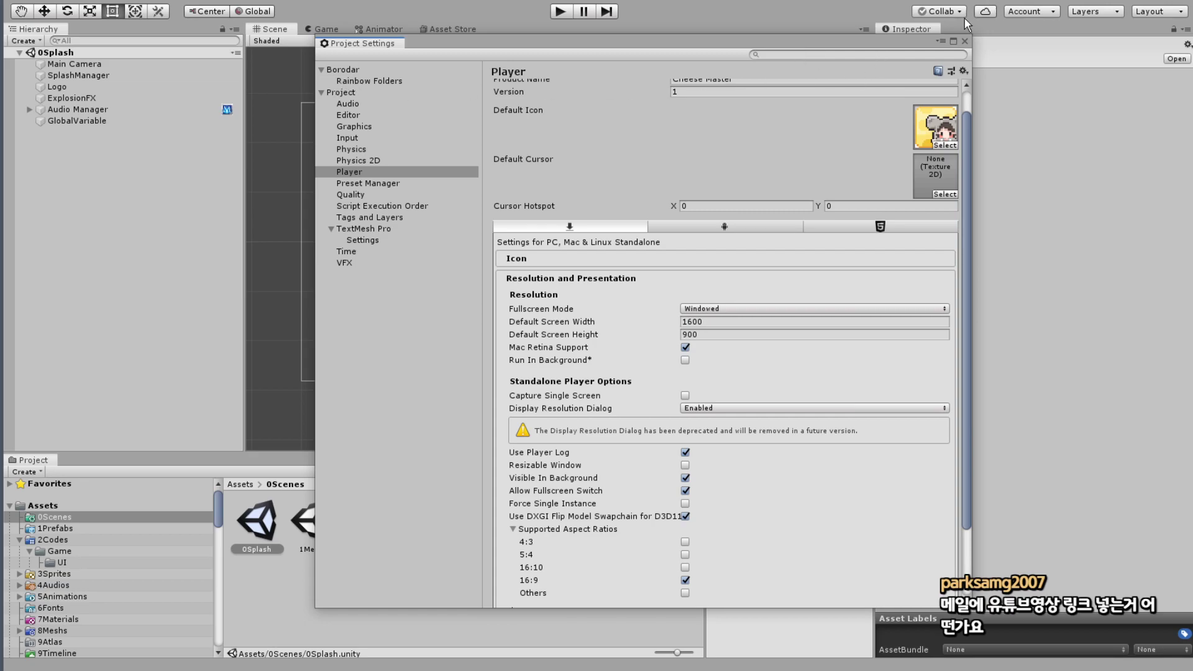
# Close Project Settings and build the standalone game into the Desktop folder.
pyautogui.click(964, 41)
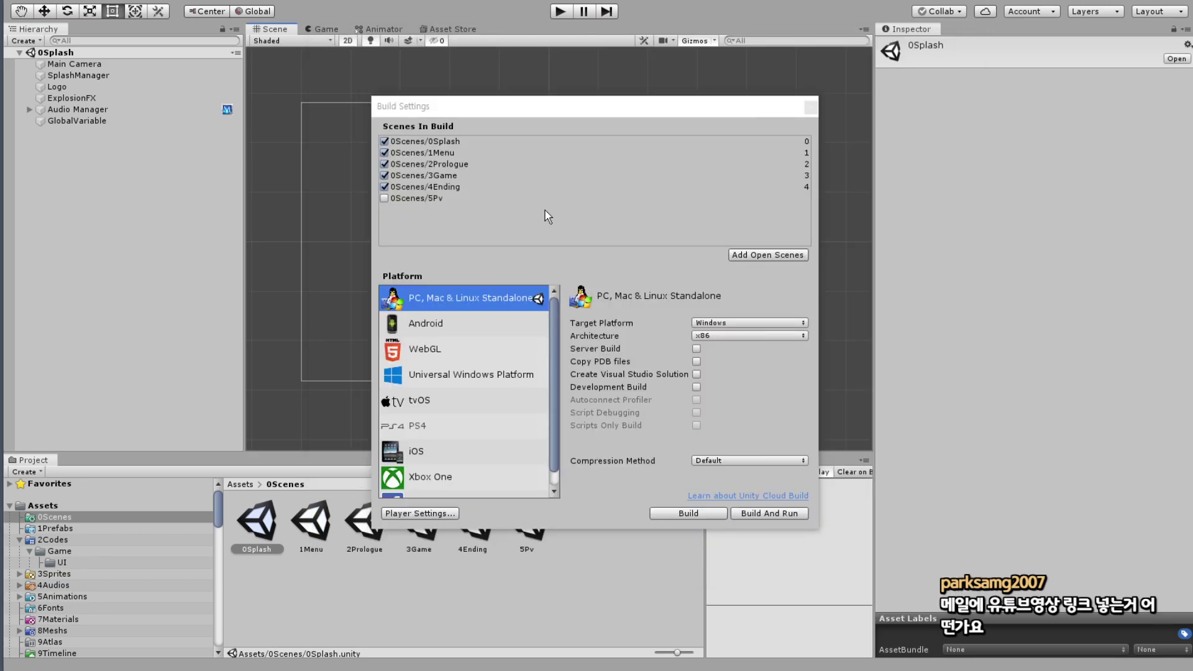
pyautogui.click(697, 518)
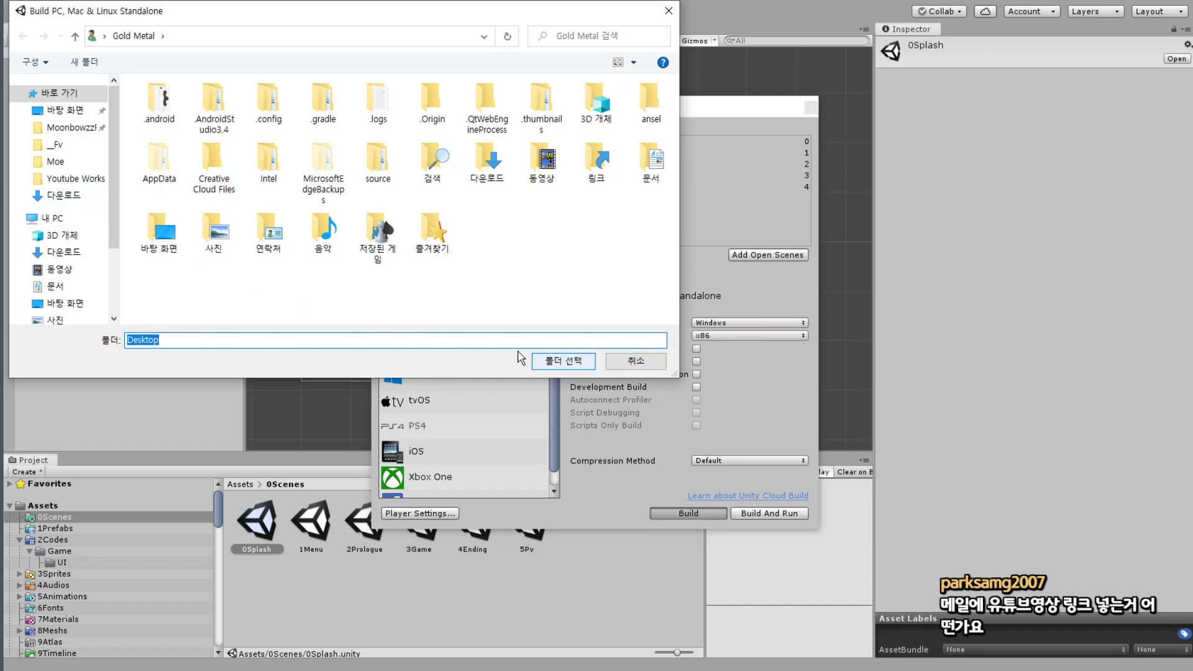
pyautogui.click(68, 112)
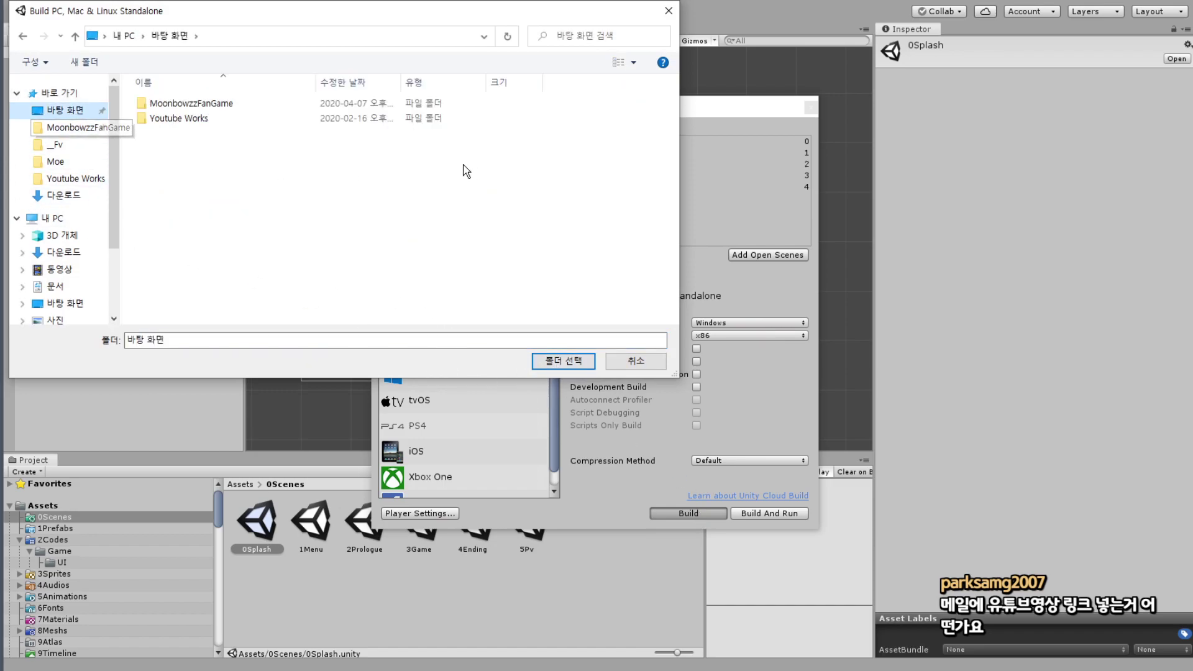
pyautogui.click(566, 363)
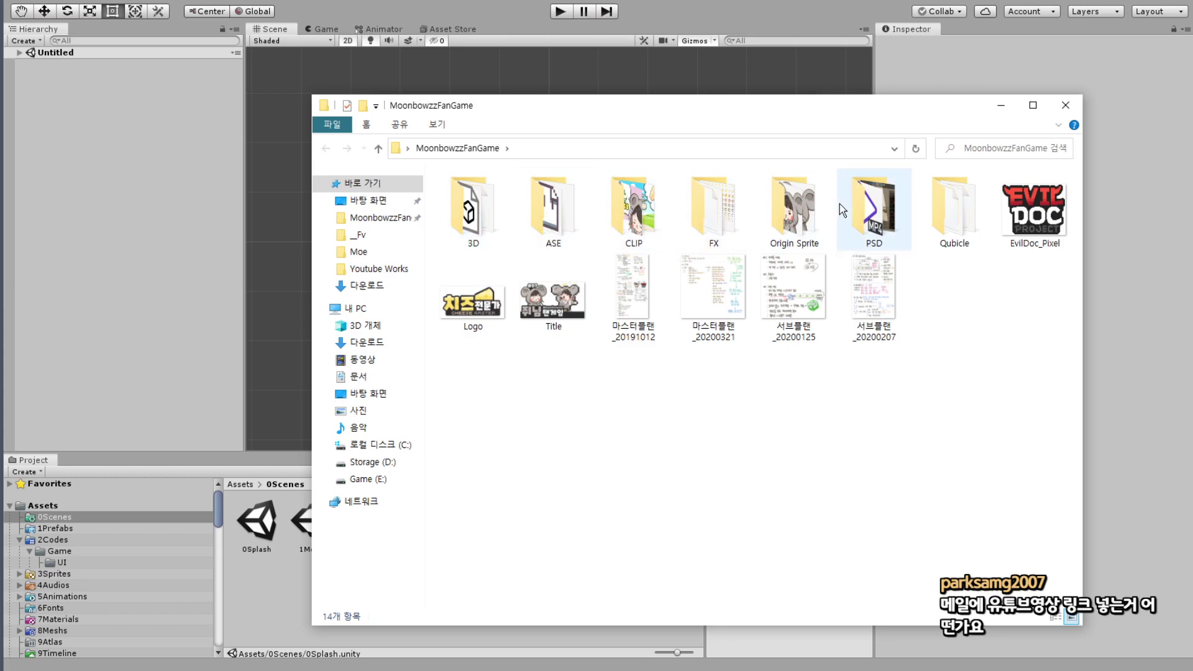
# Open Cheese Master PV Reaction from the PSD folder in PotPlayer and enlarge its window.
pyautogui.moveTo(945, 215)
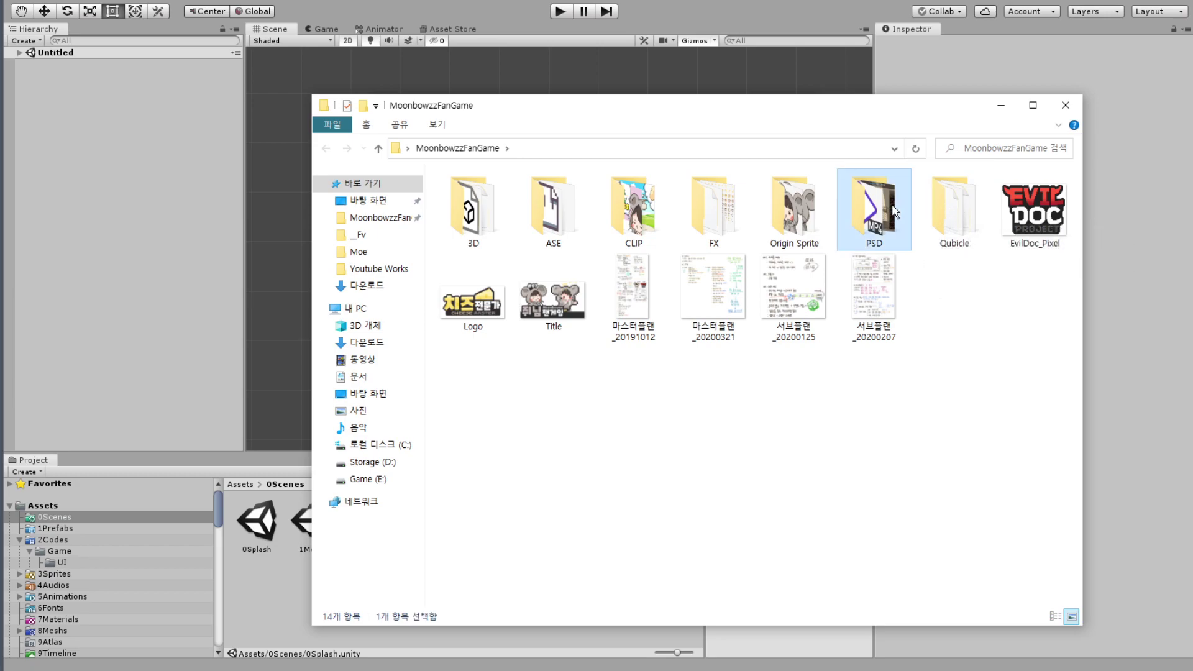
pyautogui.doubleClick(872, 211)
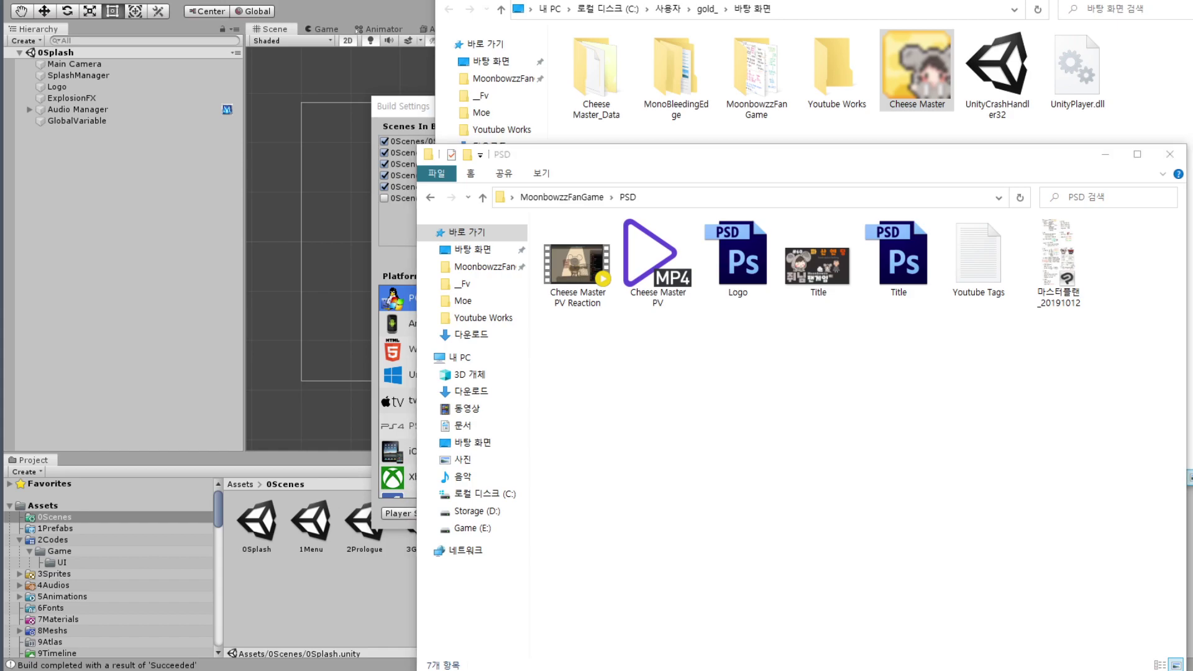
pyautogui.click(577, 264)
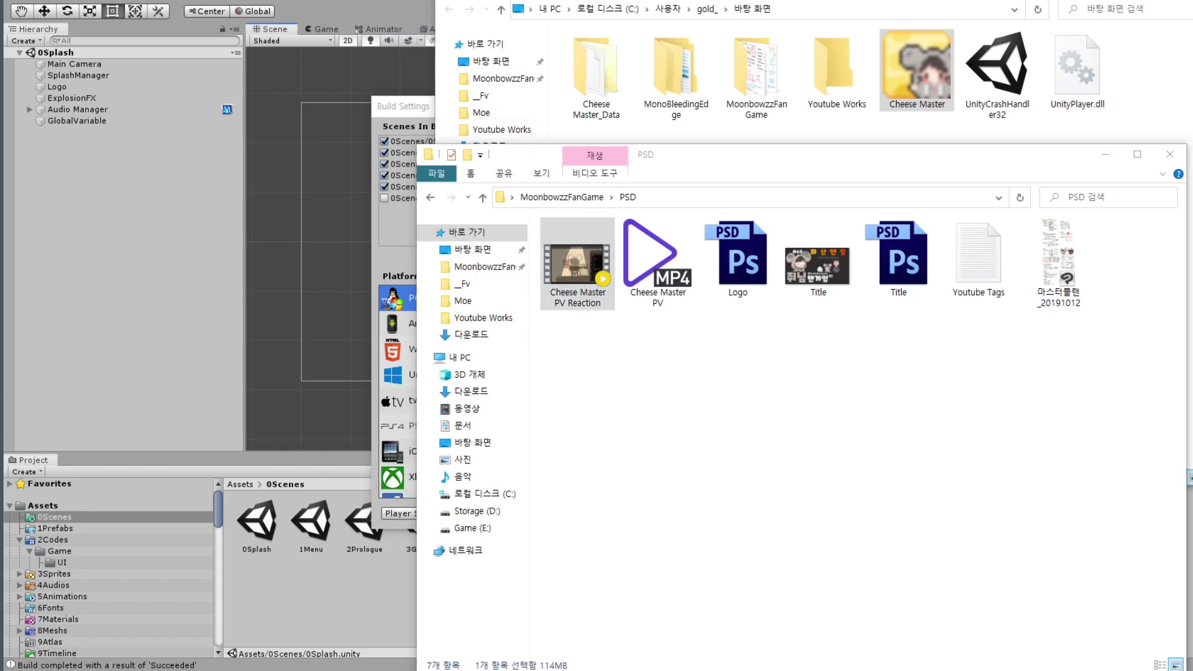
pyautogui.press('Return')
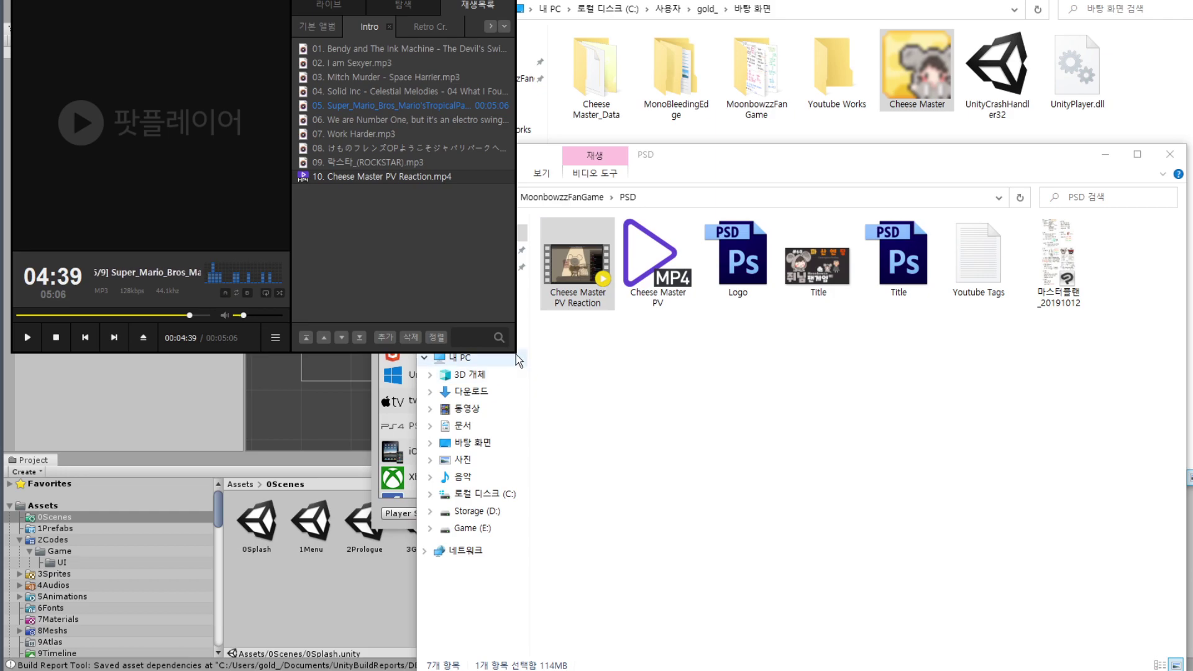
pyautogui.moveTo(515, 353)
pyautogui.mouseDown()
pyautogui.moveTo(633, 419)
pyautogui.moveTo(1182, 670)
pyautogui.mouseUp()
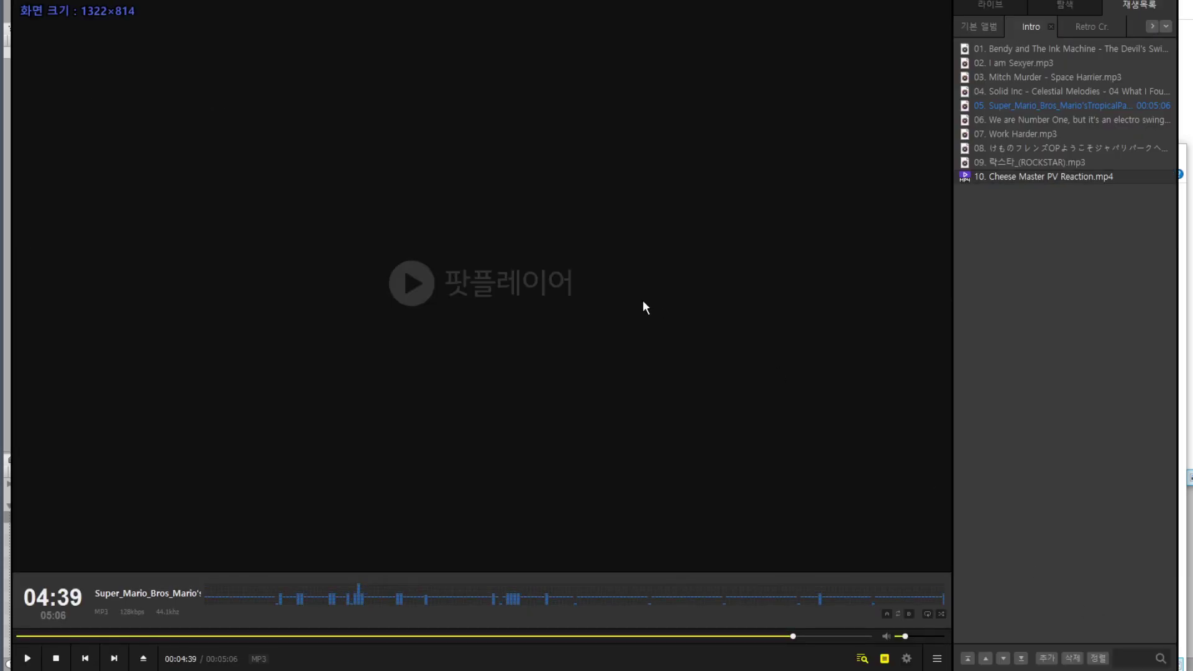
# Play playlist item 10, raise the volume, and check the video file's Properties.
pyautogui.doubleClick(1022, 177)
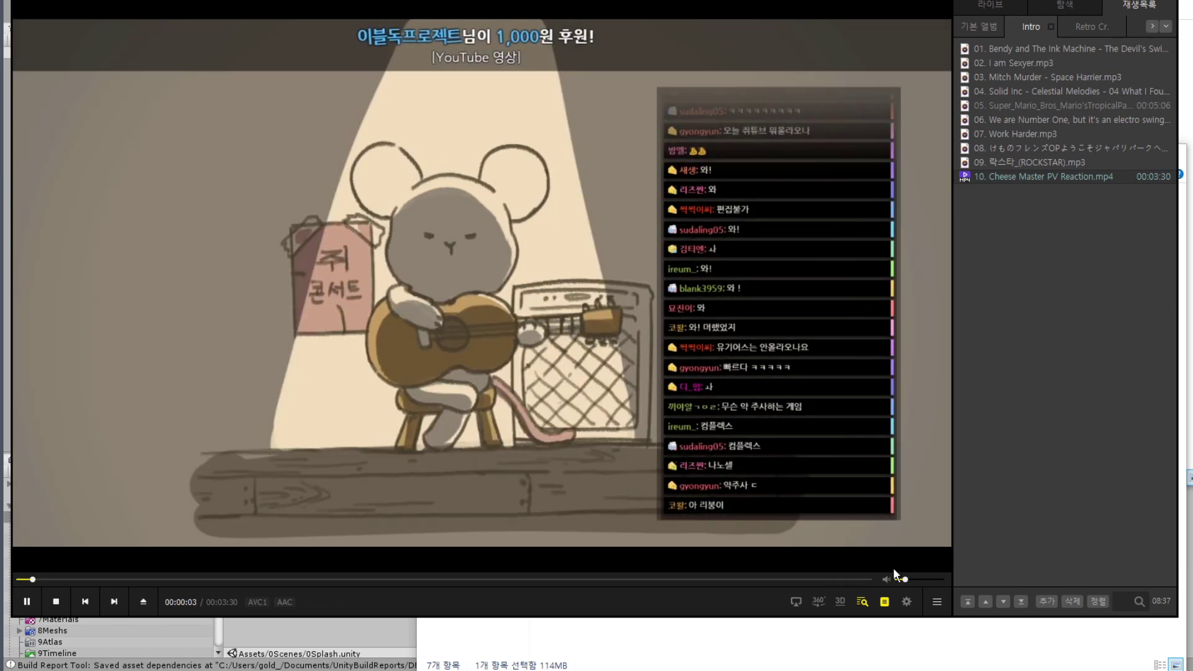
pyautogui.moveTo(905, 579); pyautogui.dragTo(933, 580)
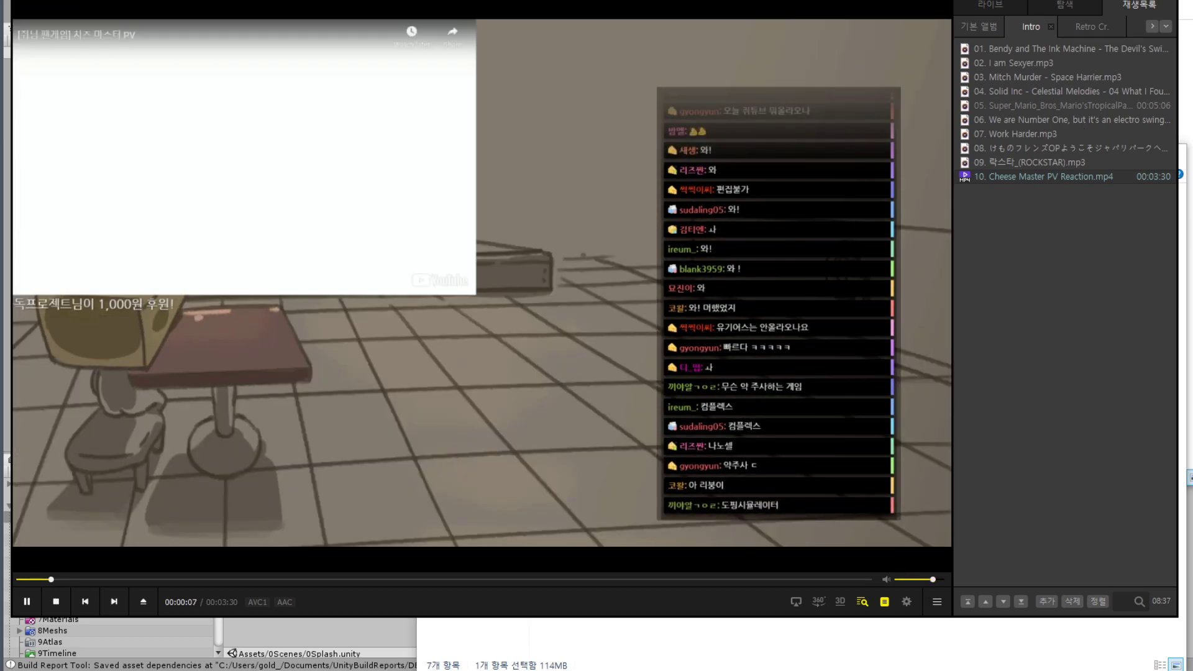
pyautogui.click(1185, 235)
pyautogui.rightClick(590, 261)
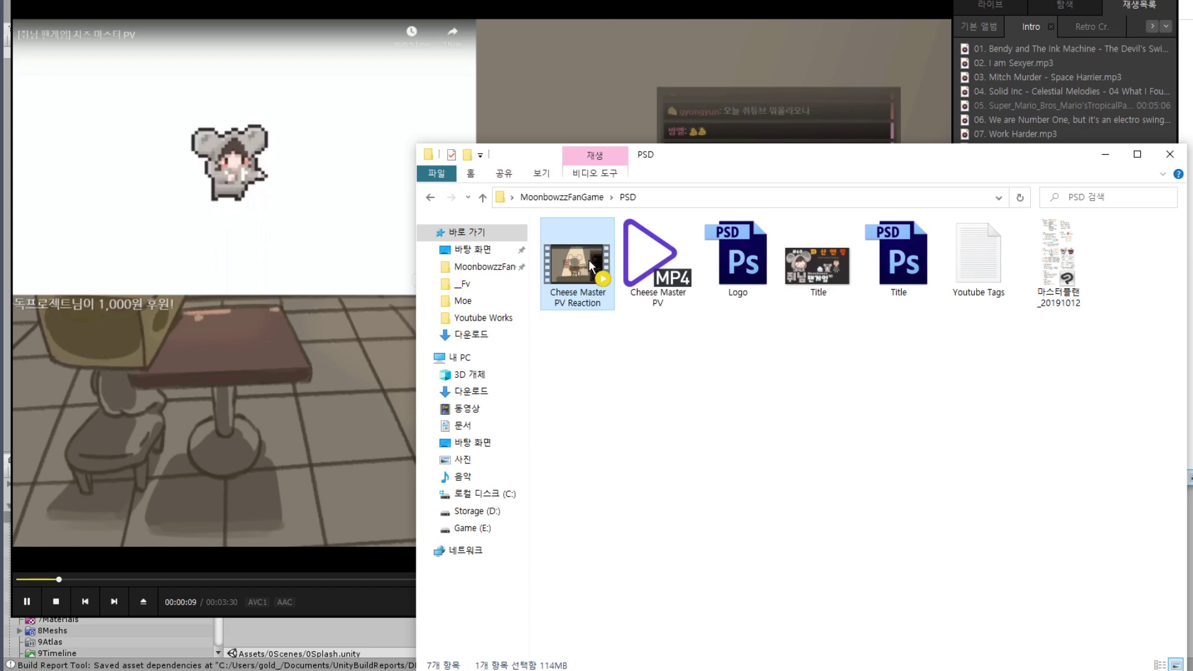
pyautogui.click(671, 592)
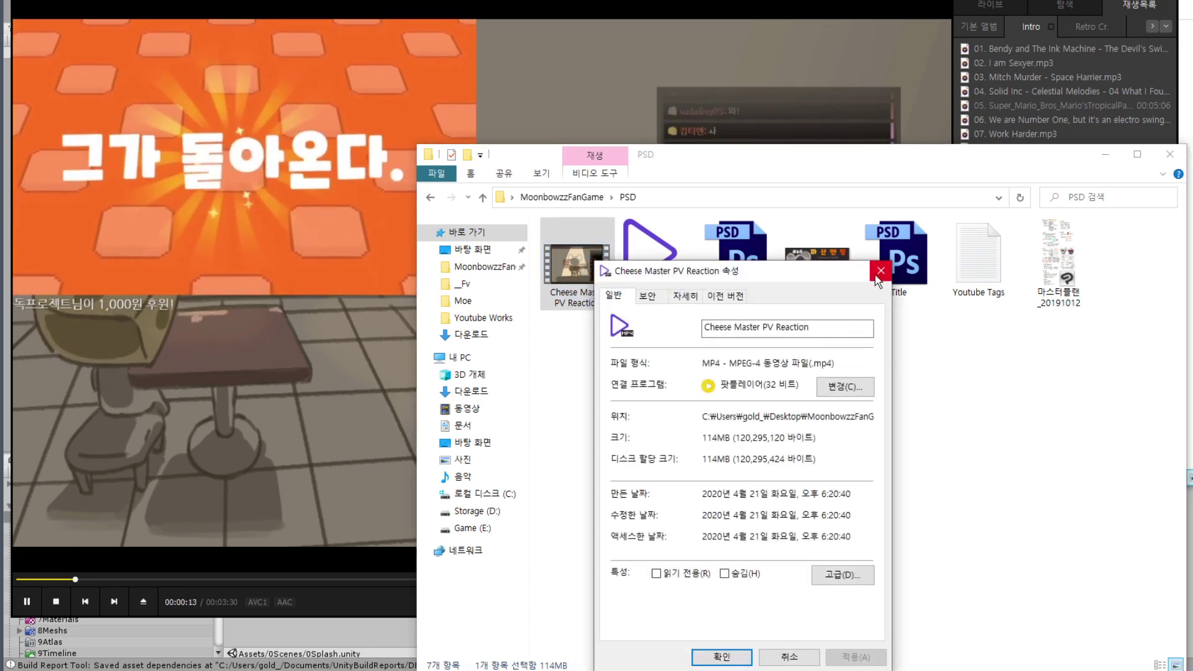
pyautogui.click(880, 270)
pyautogui.hotkey('alt', 'F4')
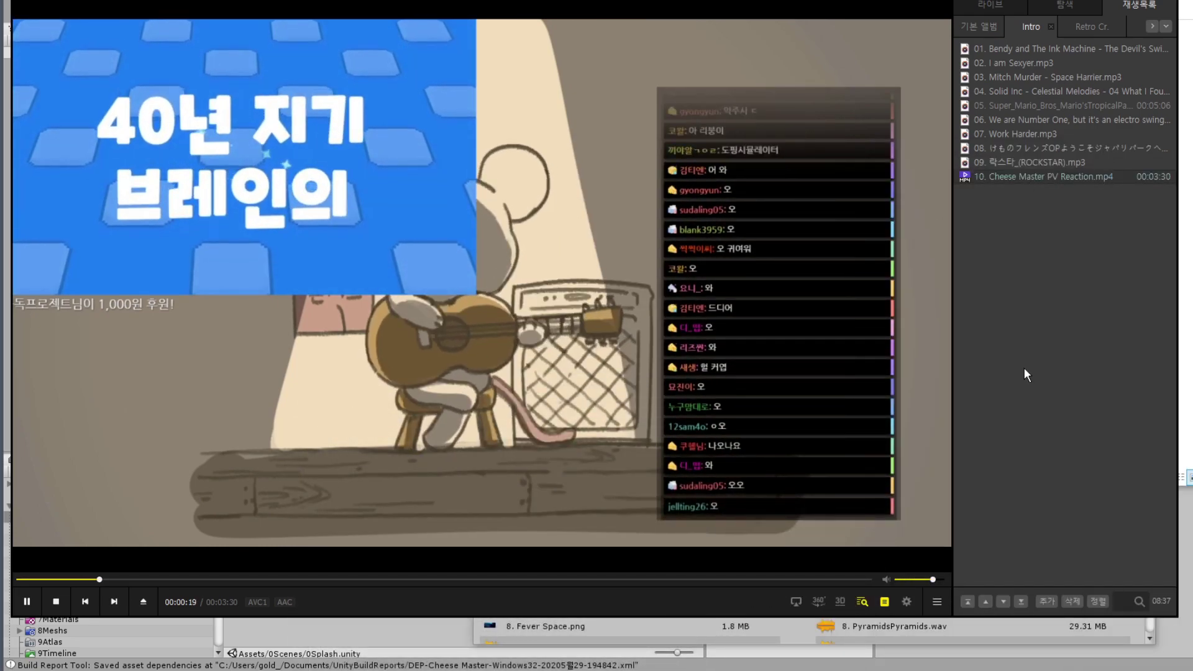
# Pause and resume, settle the volume at 61%, and skip ahead past the one-minute mark.
pyautogui.click(932, 579)
pyautogui.moveTo(932, 579); pyautogui.dragTo(926, 581)
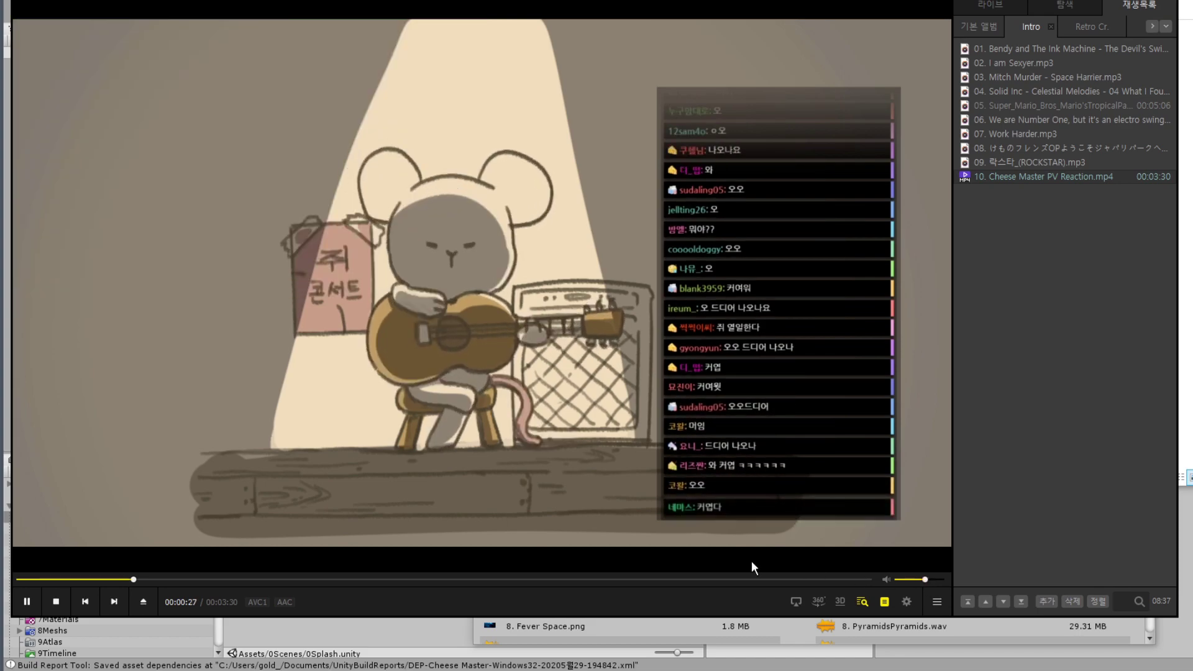
pyautogui.click(23, 601)
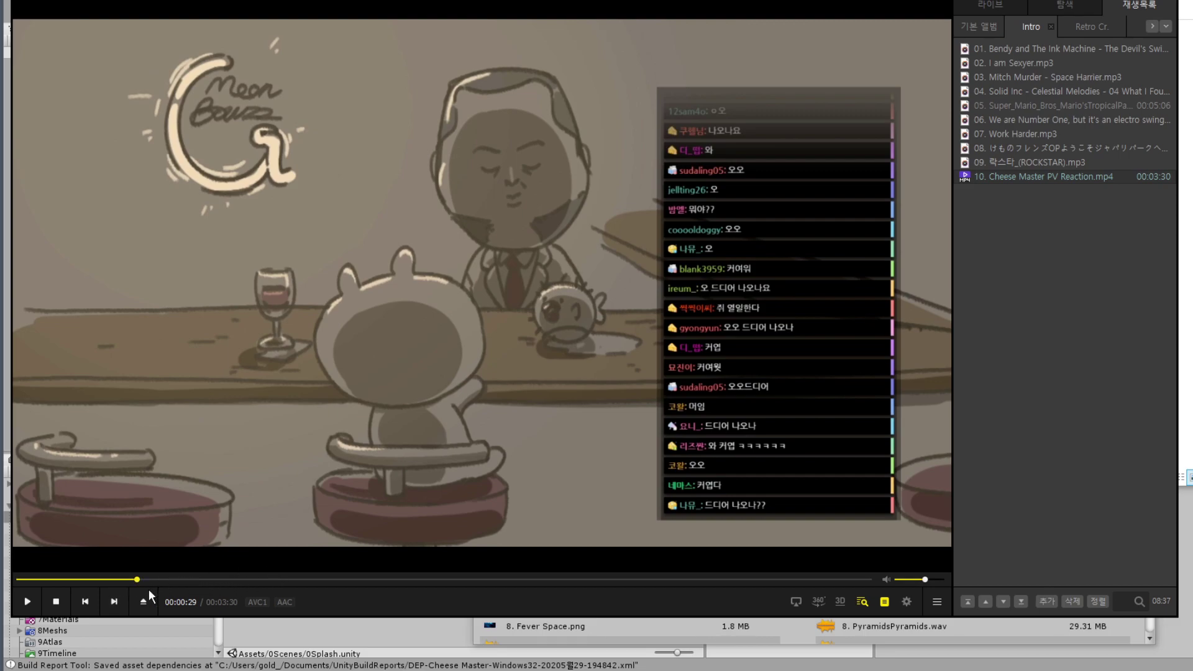
pyautogui.click(22, 601)
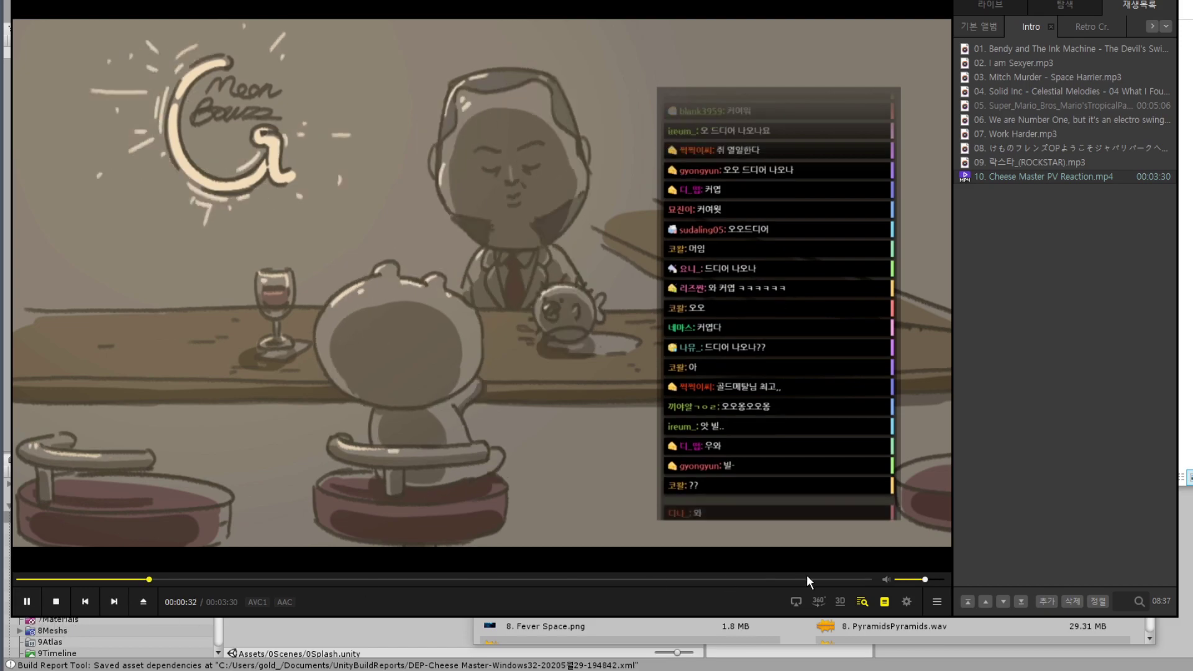
pyautogui.moveTo(922, 581); pyautogui.dragTo(906, 580)
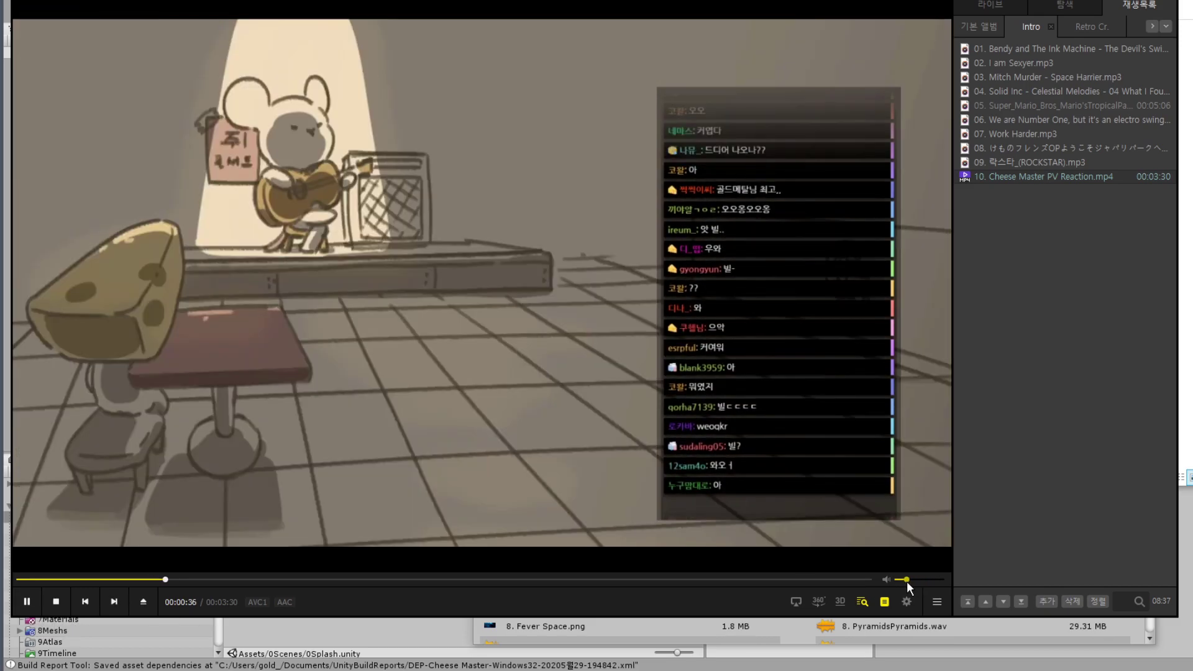
pyautogui.moveTo(907, 580); pyautogui.dragTo(926, 580)
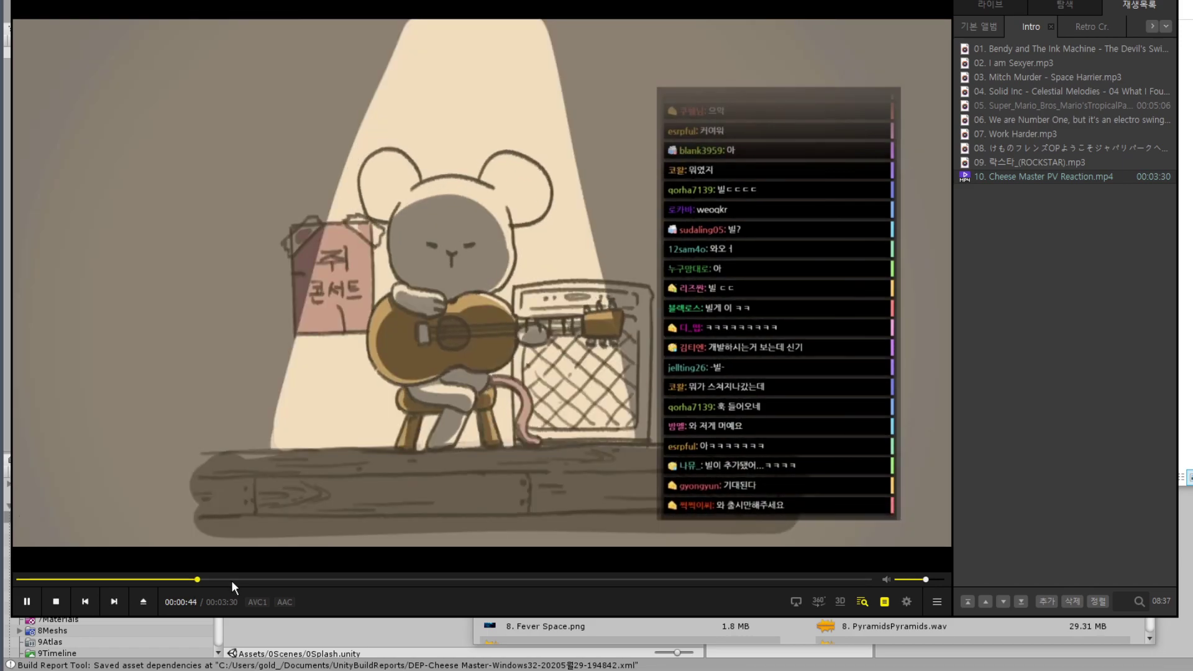
pyautogui.click(925, 579)
pyautogui.click(923, 579)
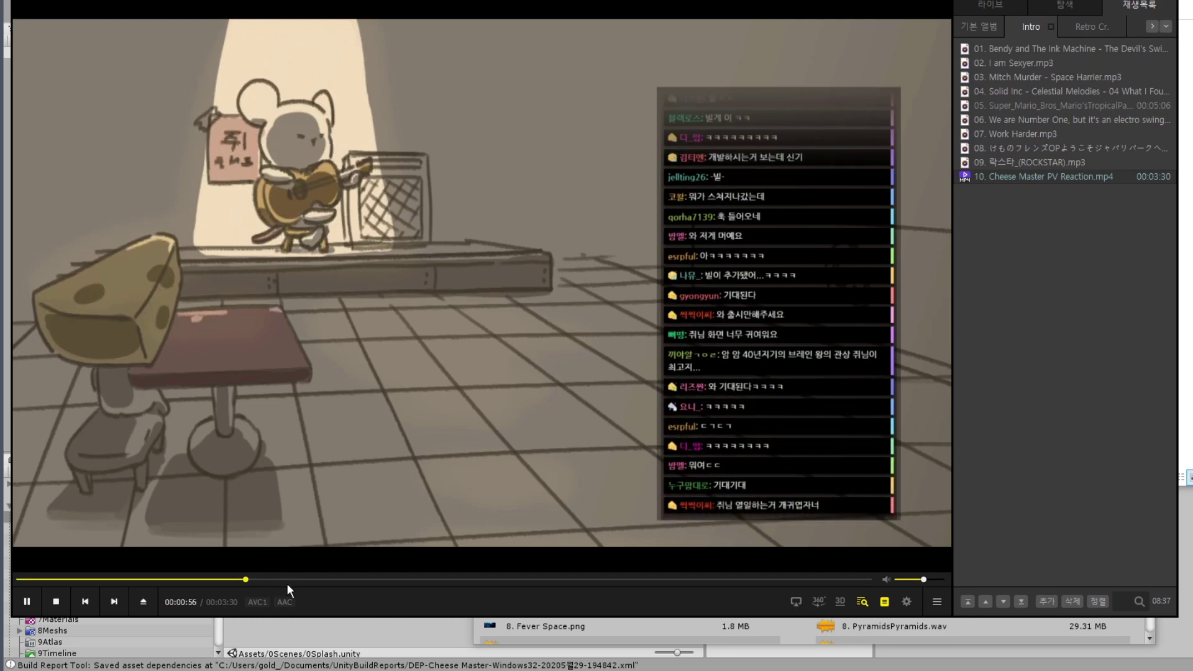
pyautogui.click(292, 580)
pyautogui.click(332, 580)
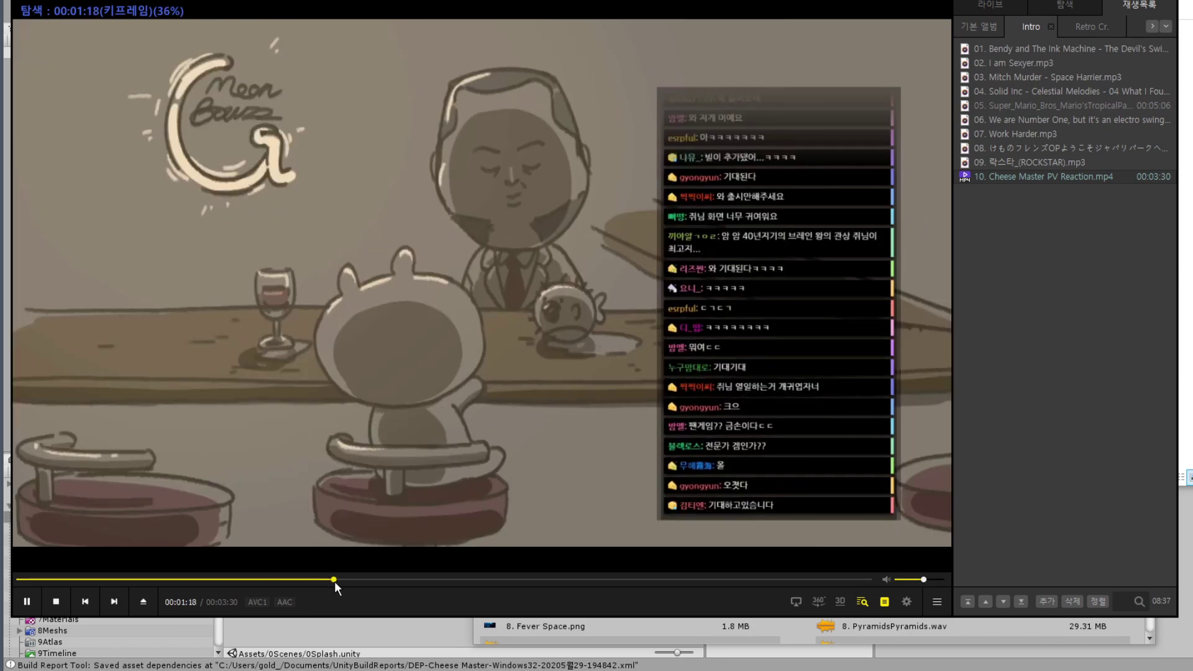
# Seek the reaction video to around 1:12, then 2:08, and pause it.
pyautogui.click(336, 580)
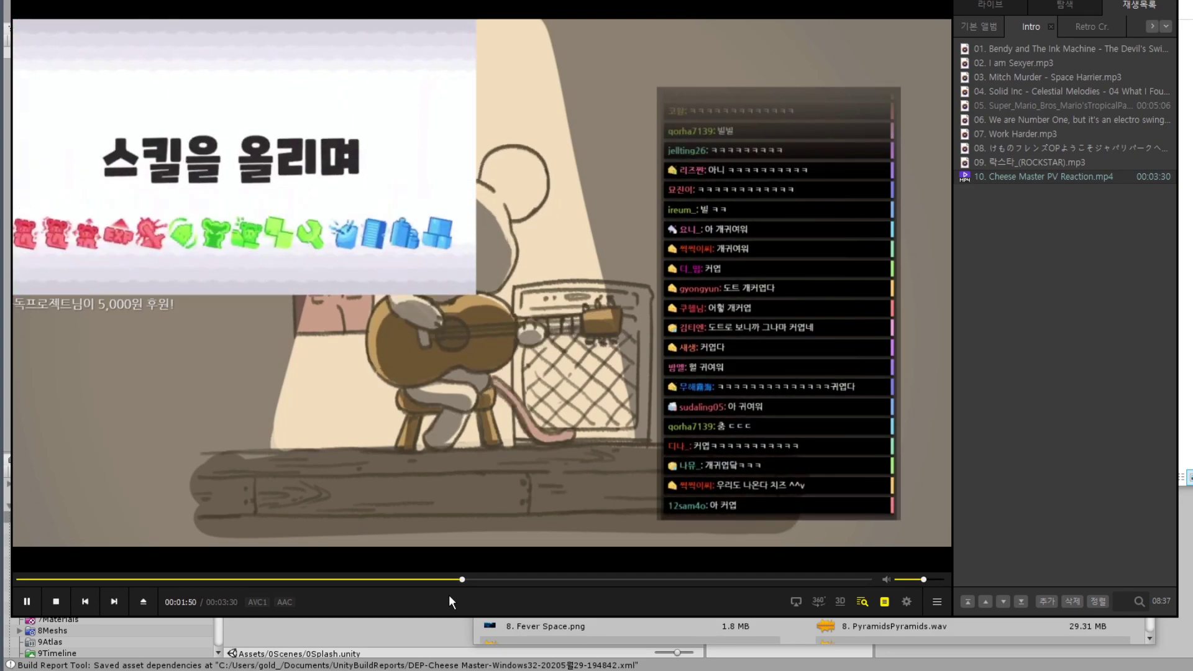
pyautogui.click(538, 579)
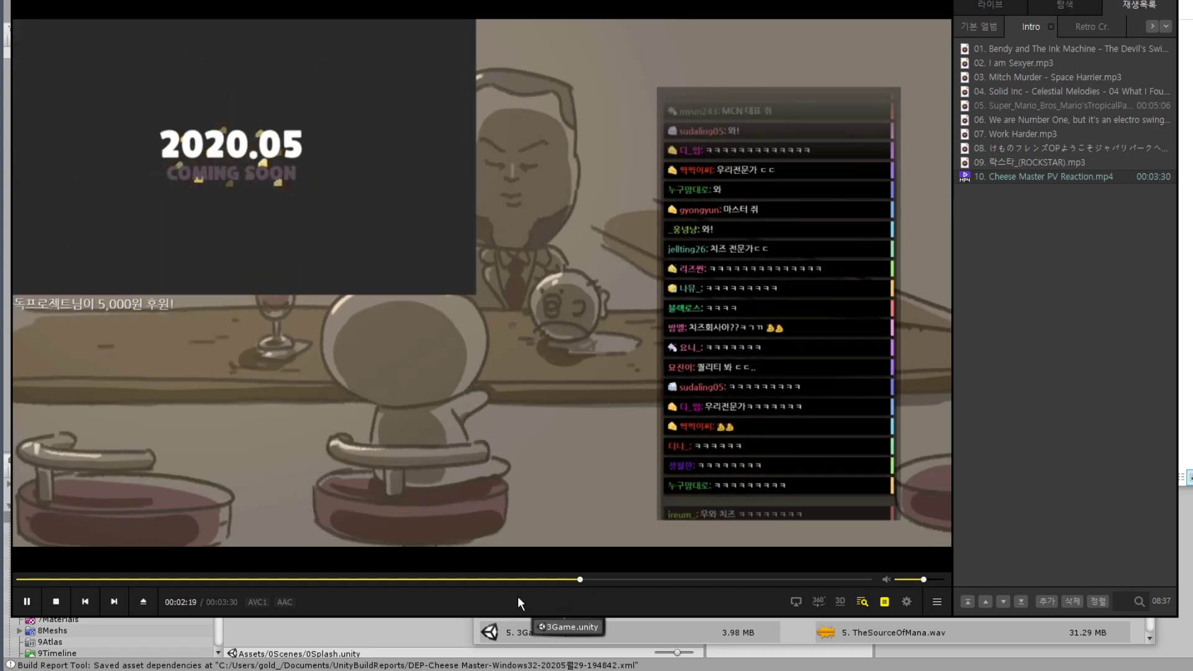
pyautogui.click(26, 602)
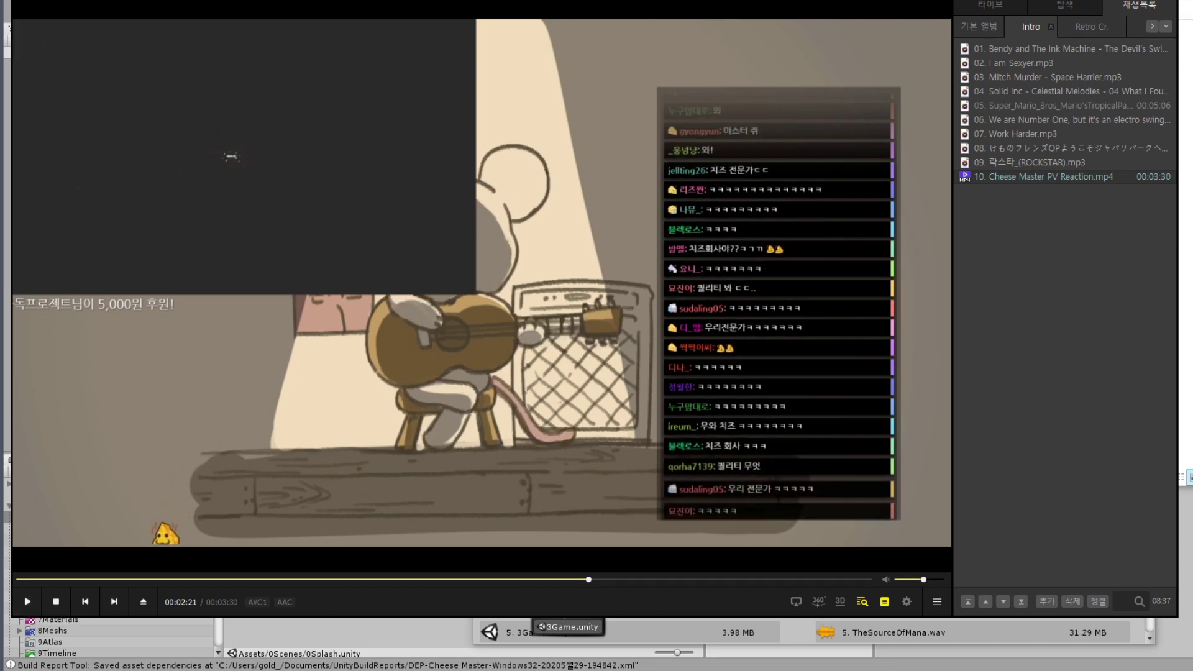
# Exit fullscreen and close PotPlayer with Alt+F4.
pyautogui.doubleClick(856, 312)
pyautogui.moveTo(948, 300)
pyautogui.mouseDown()
pyautogui.moveTo(907, 292)
pyautogui.moveTo(947, 300)
pyautogui.mouseUp()
pyautogui.hotkey('alt', 'F4')
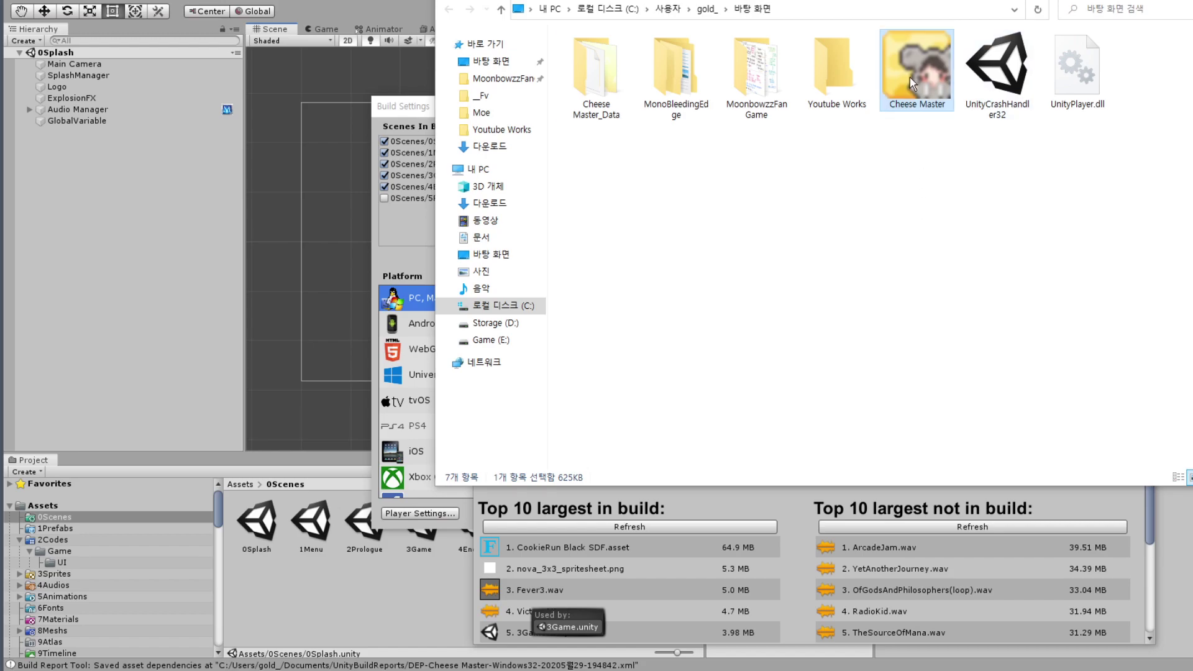
# Launch the built Cheese Master.exe, close its launcher, and move the Build Report window.
pyautogui.doubleClick(938, 65)
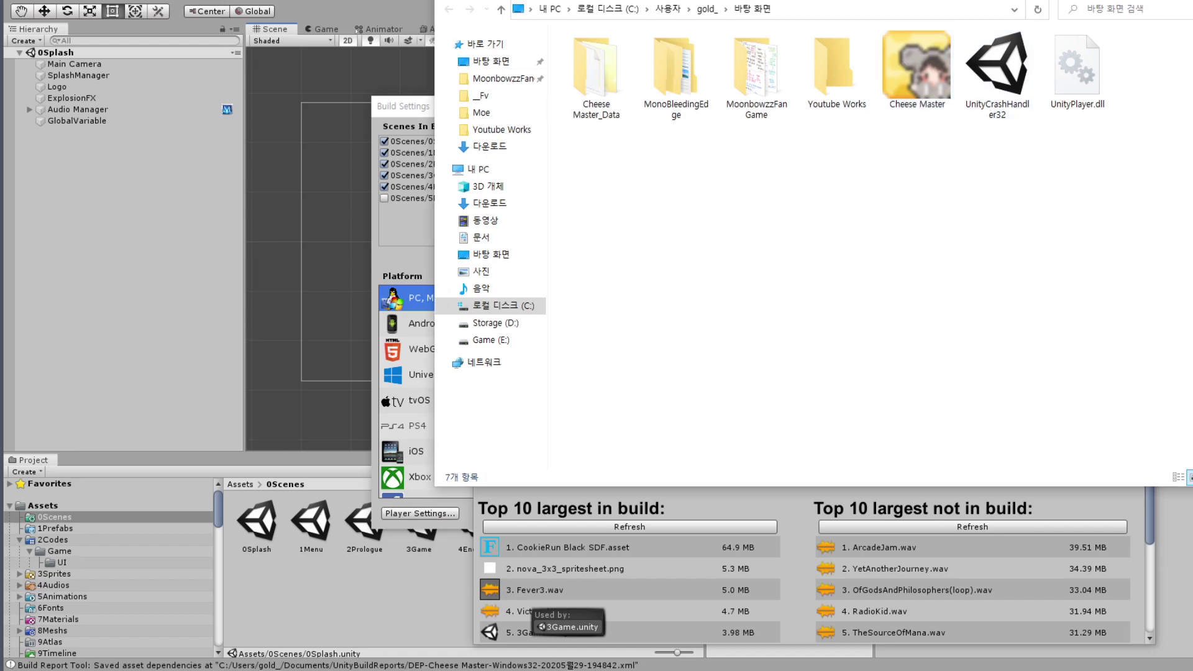
pyautogui.click(915, 53)
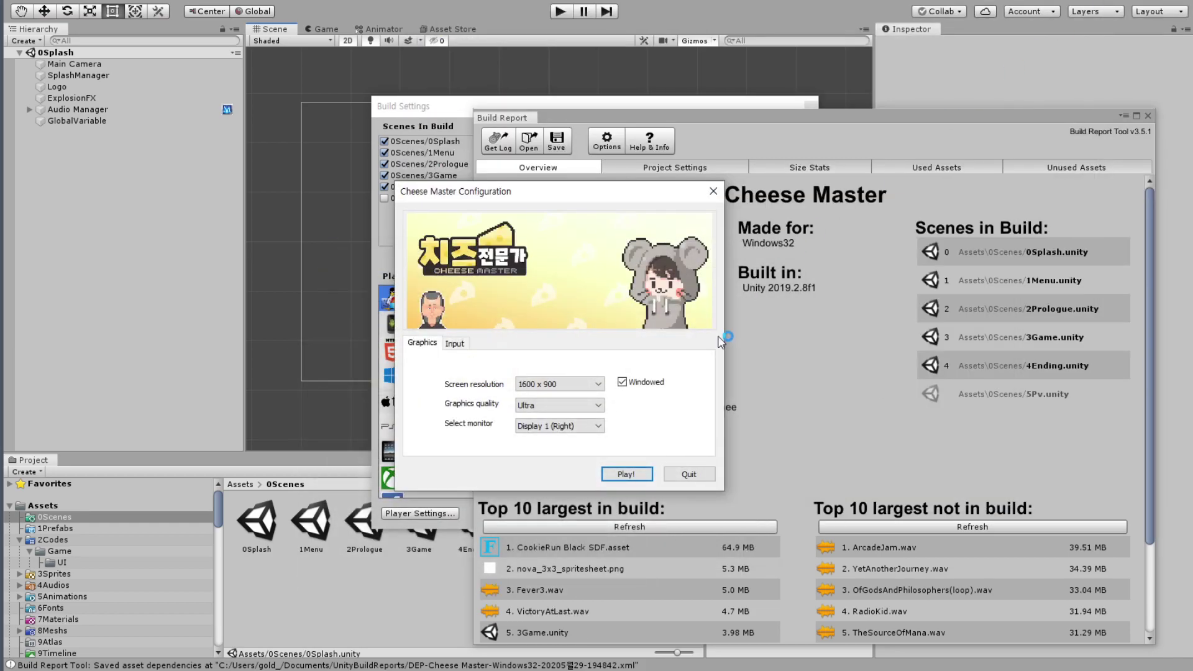
pyautogui.click(1002, 122)
pyautogui.moveTo(680, 121); pyautogui.dragTo(718, 68)
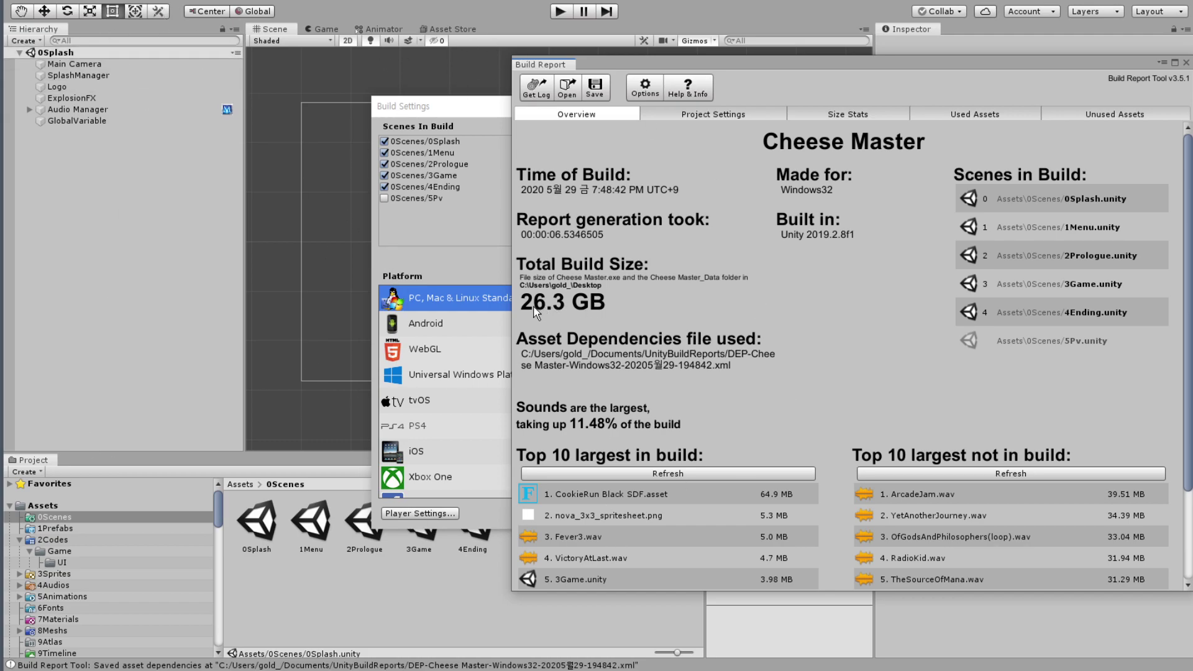
# Browse Size Stats, Project Settings, Used and Unused Assets, ending on the 26.3 GB Overview.
pyautogui.click(732, 117)
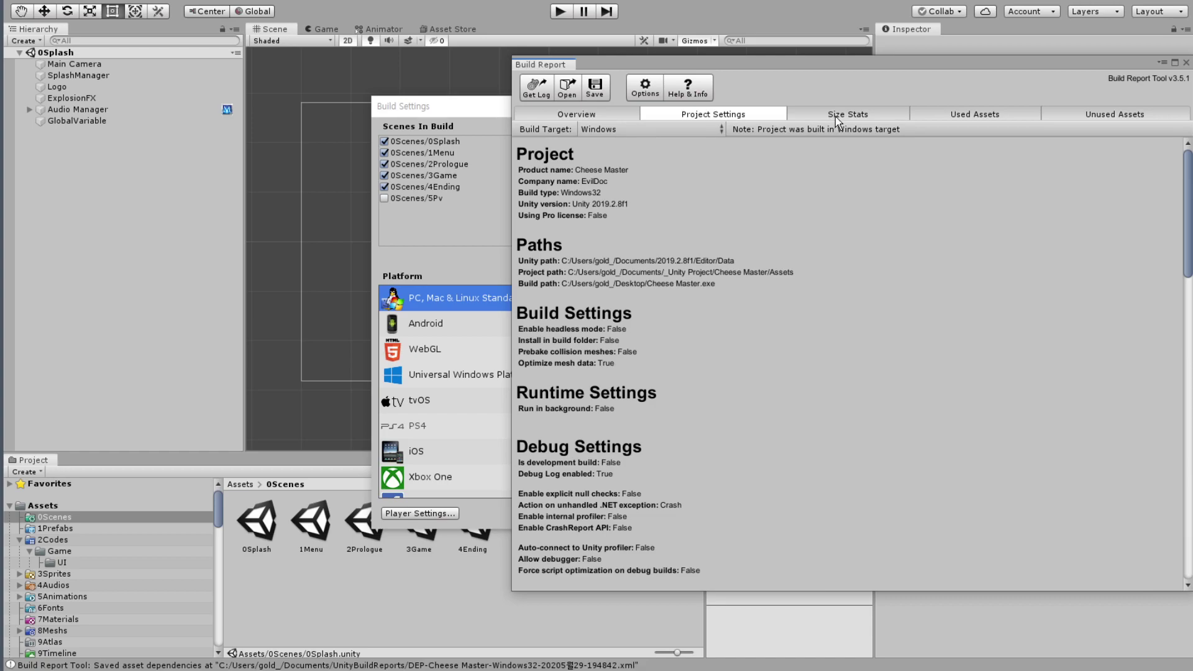
pyautogui.click(835, 117)
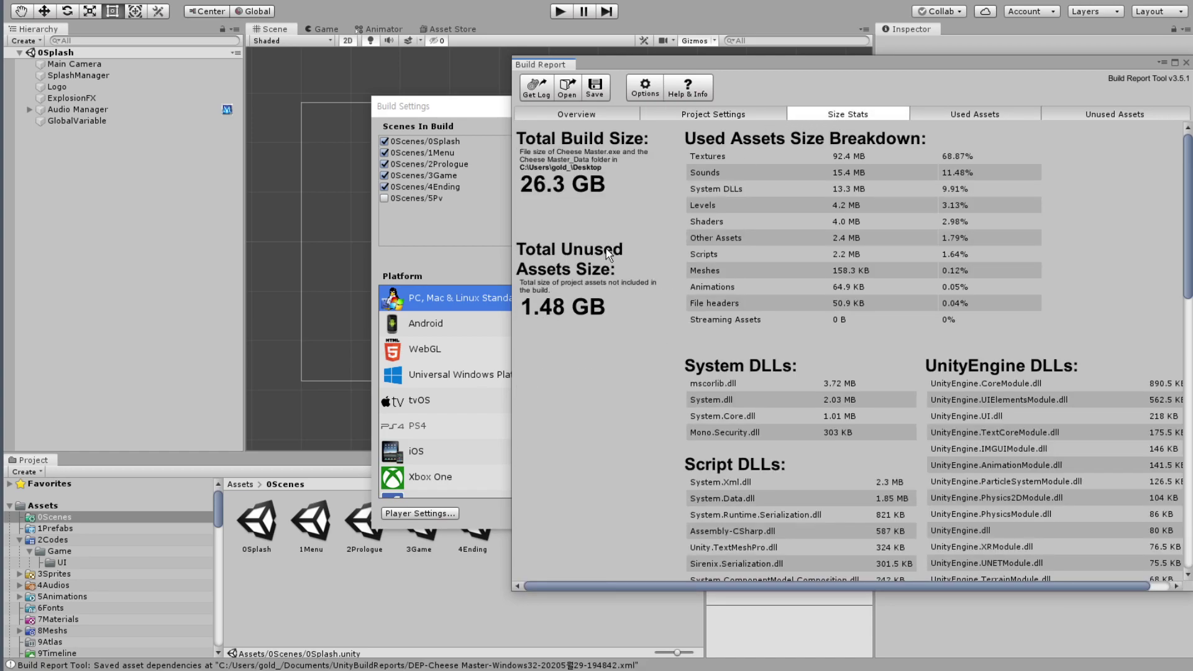
pyautogui.click(721, 117)
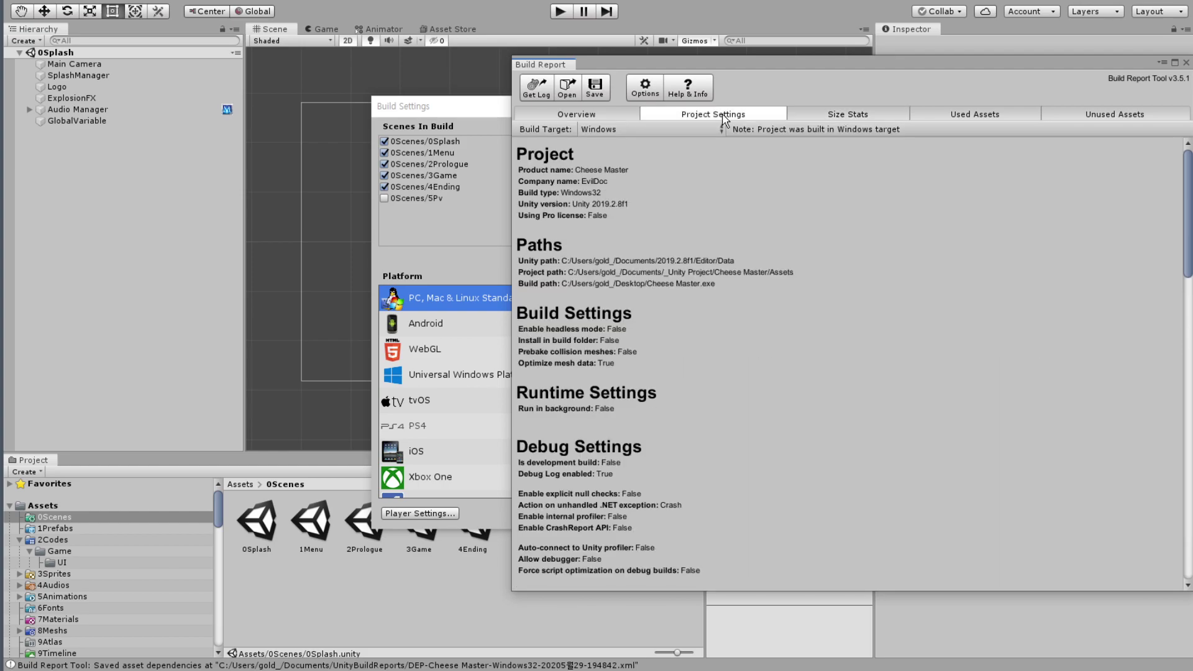
pyautogui.click(947, 118)
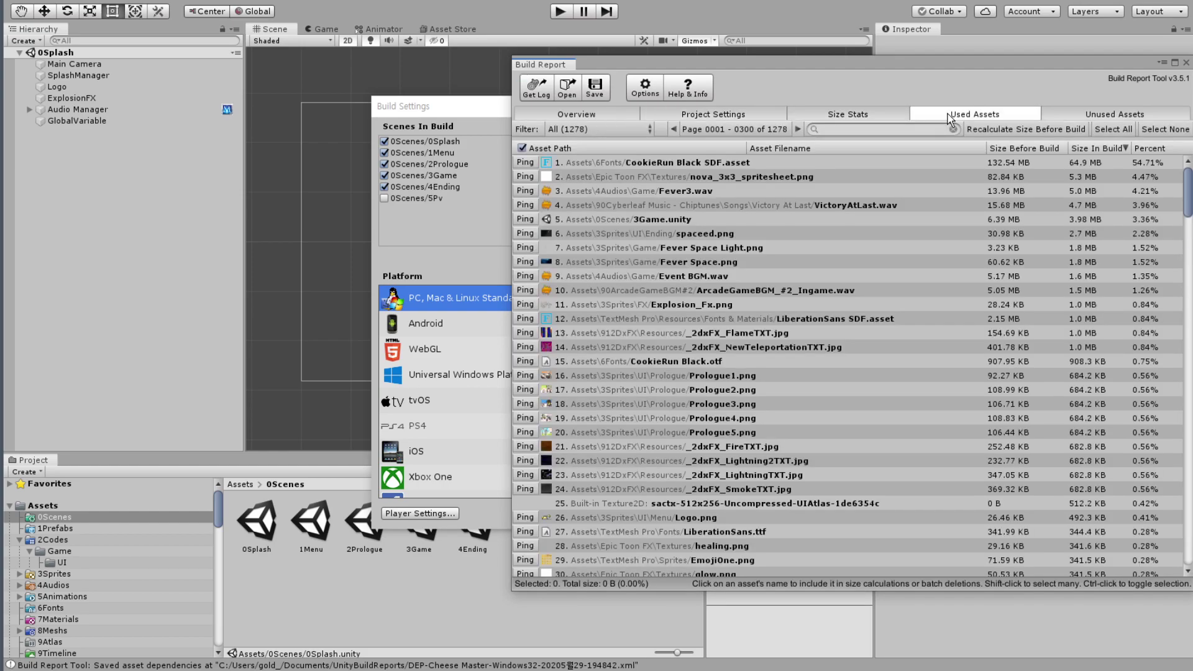
pyautogui.click(1063, 118)
pyautogui.click(660, 120)
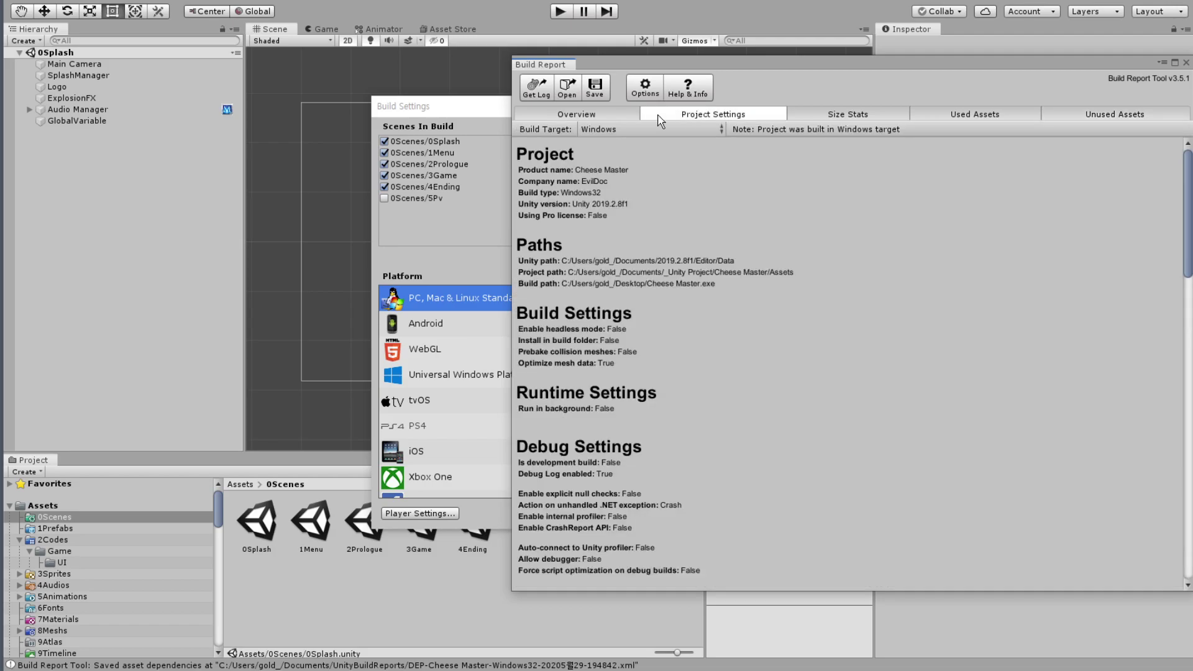
pyautogui.scroll(-5, 688, 271)
pyautogui.scroll(-5, 688, 272)
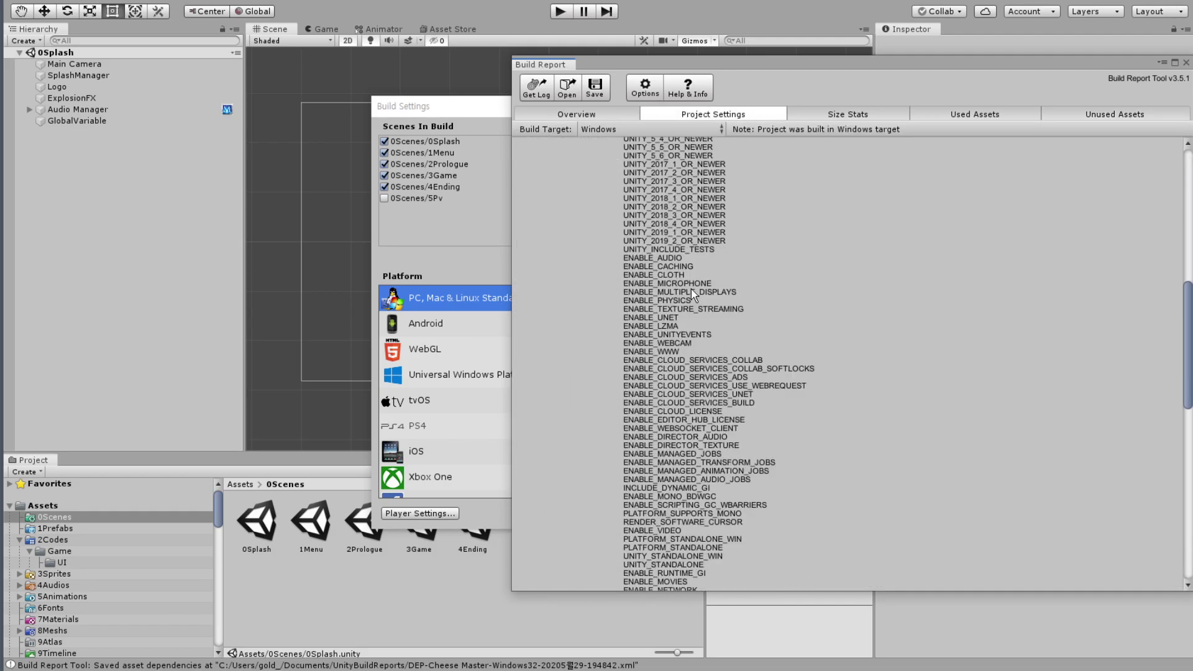
pyautogui.scroll(10, 688, 271)
pyautogui.click(558, 118)
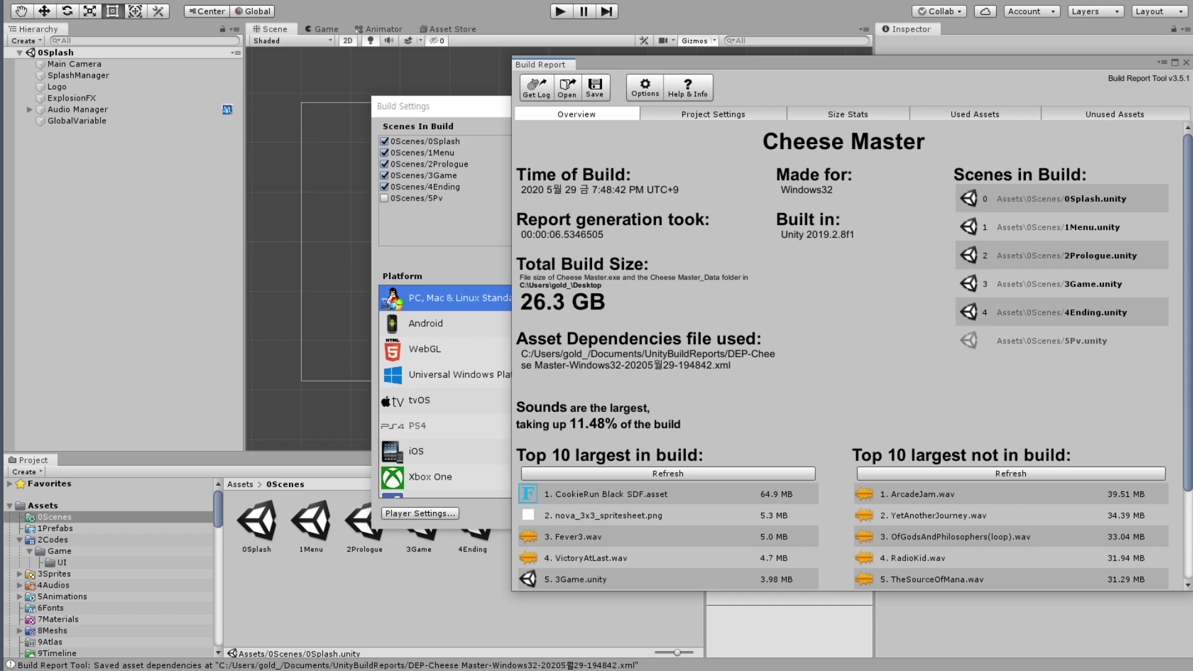
# Confirm the desktop build files total about 167 MB, then close Properties and the Build Report.
pyautogui.rightClick(0, 118)
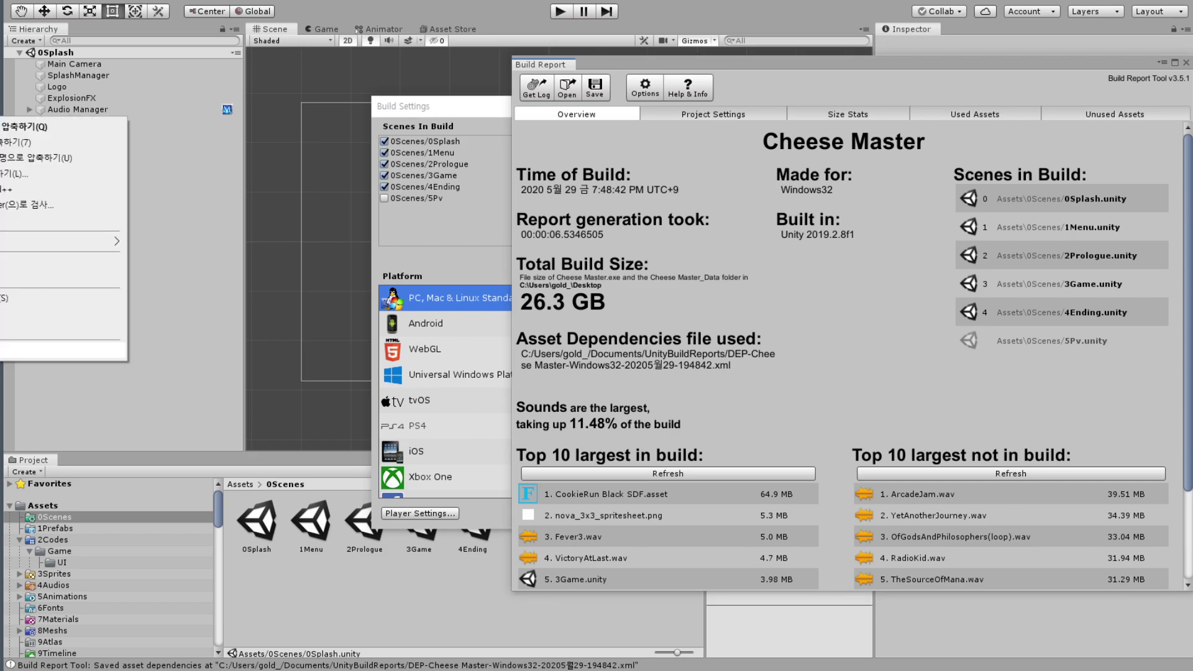
pyautogui.click(6, 350)
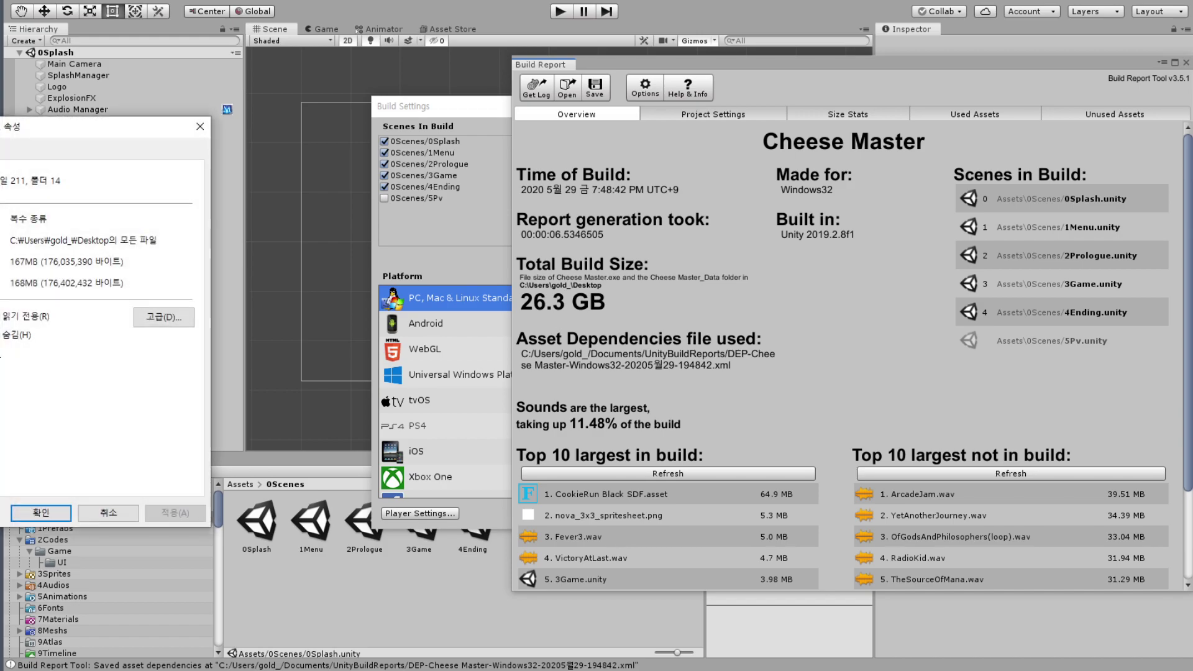
pyautogui.click(199, 126)
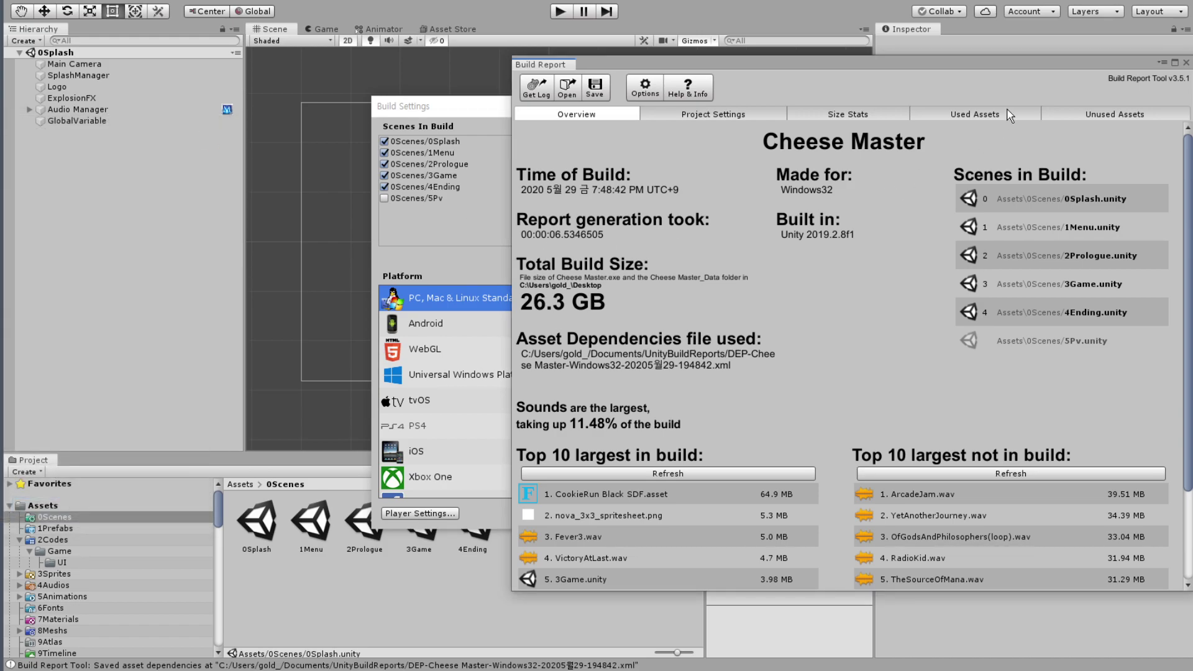
pyautogui.click(1185, 63)
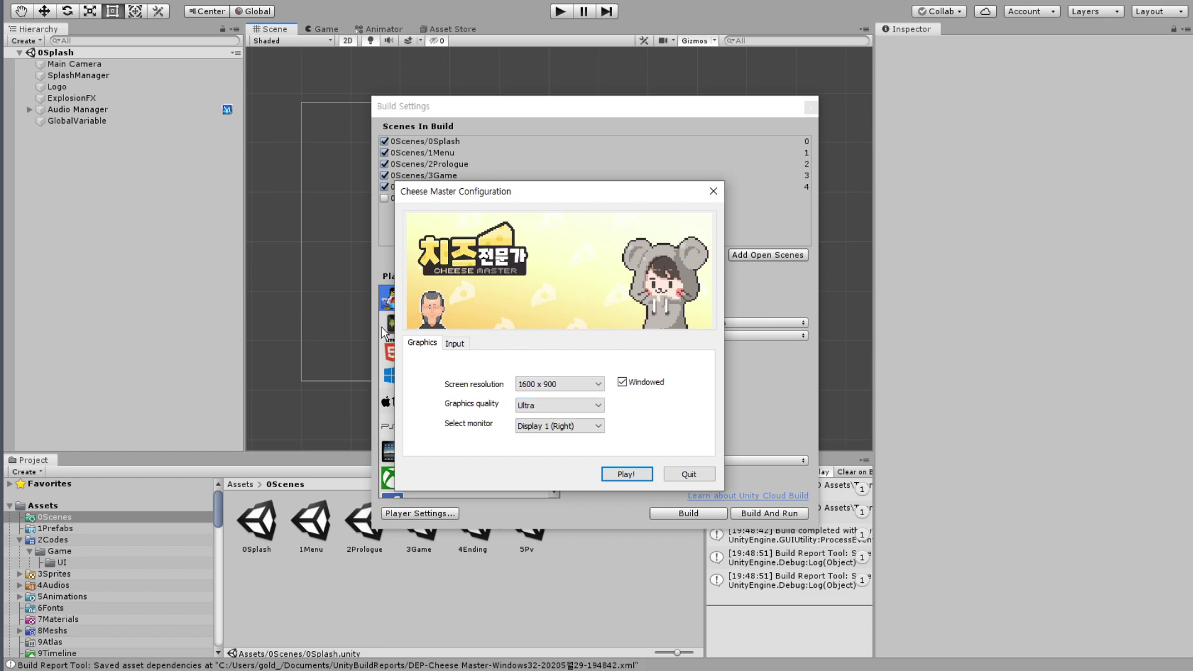
# Review the launcher's Input bindings and Graphics options, leaving graphics quality at Ultra.
pyautogui.click(456, 344)
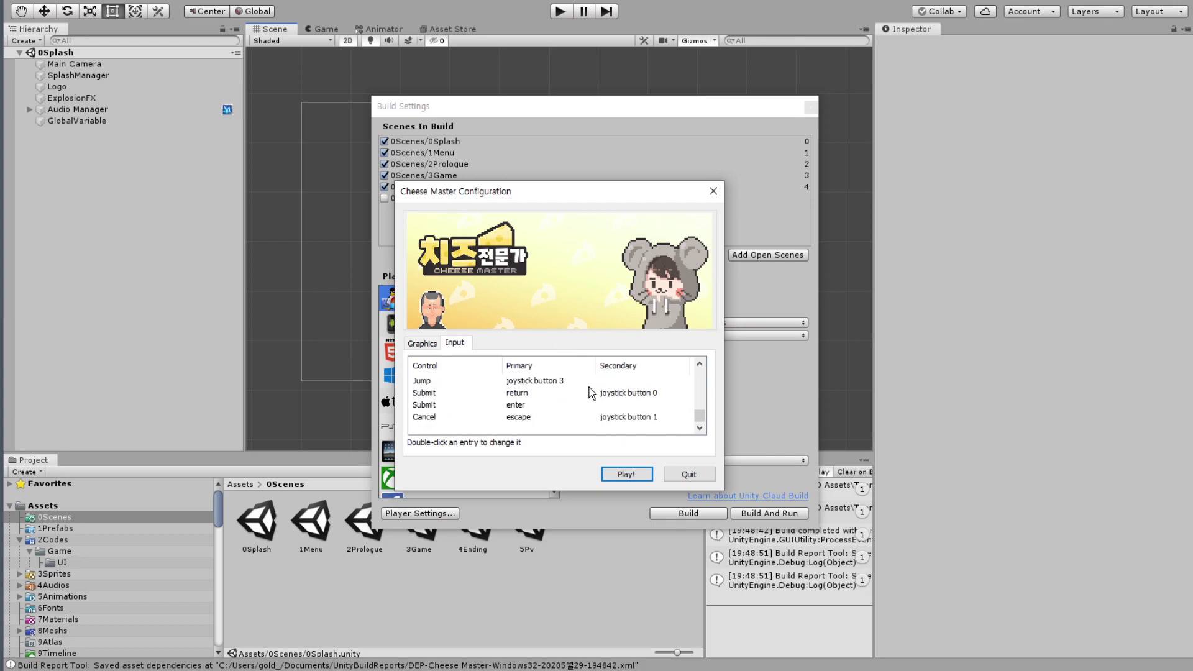
pyautogui.click(420, 346)
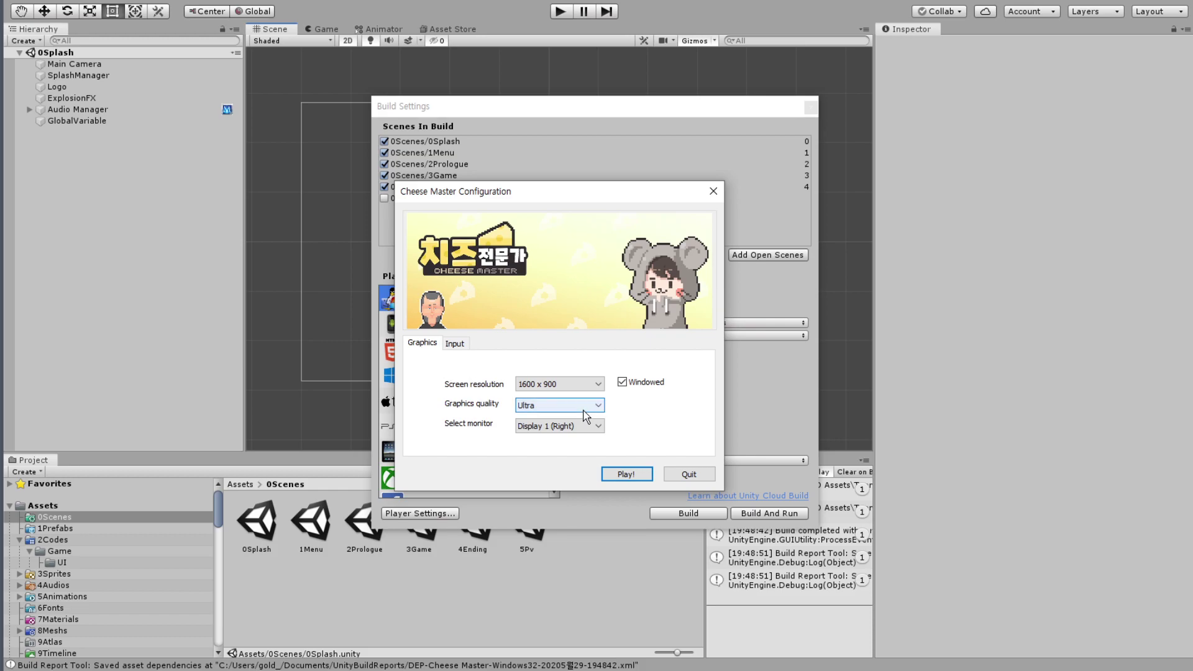
pyautogui.click(587, 407)
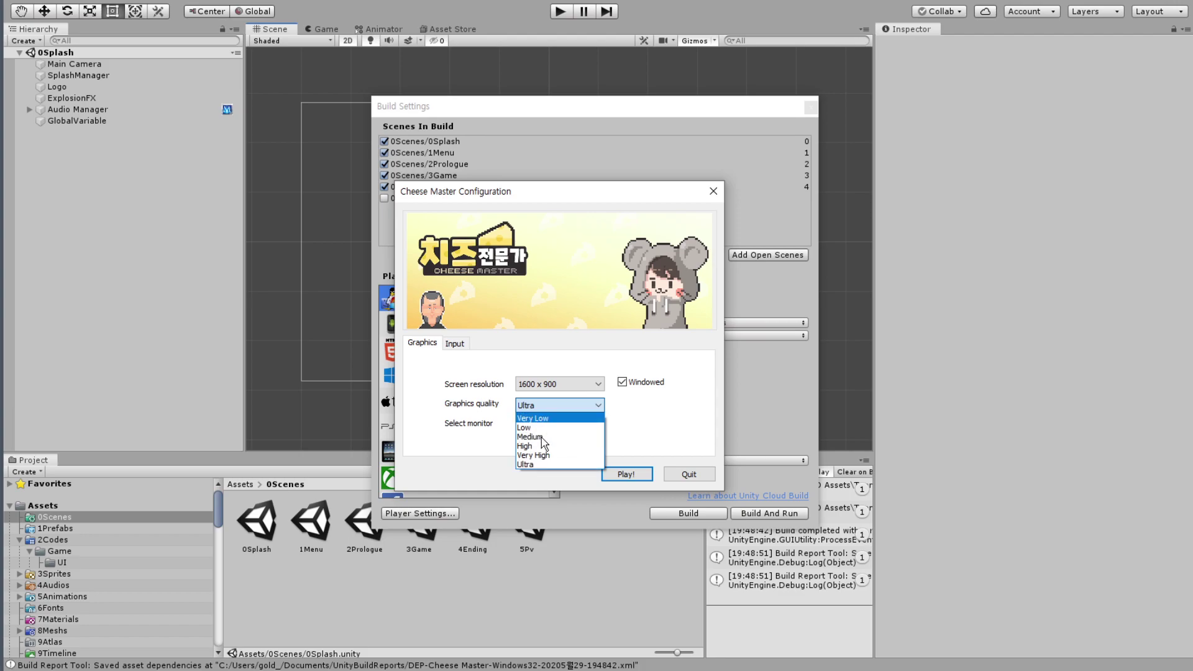
pyautogui.click(572, 401)
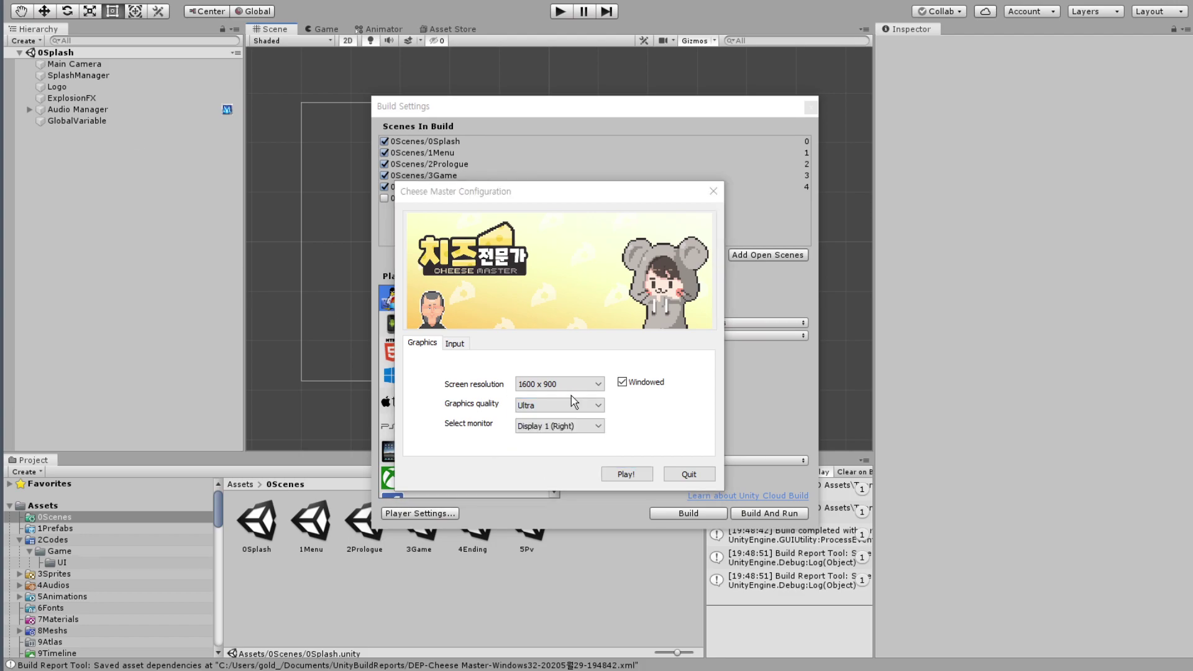
pyautogui.click(568, 407)
pyautogui.click(567, 407)
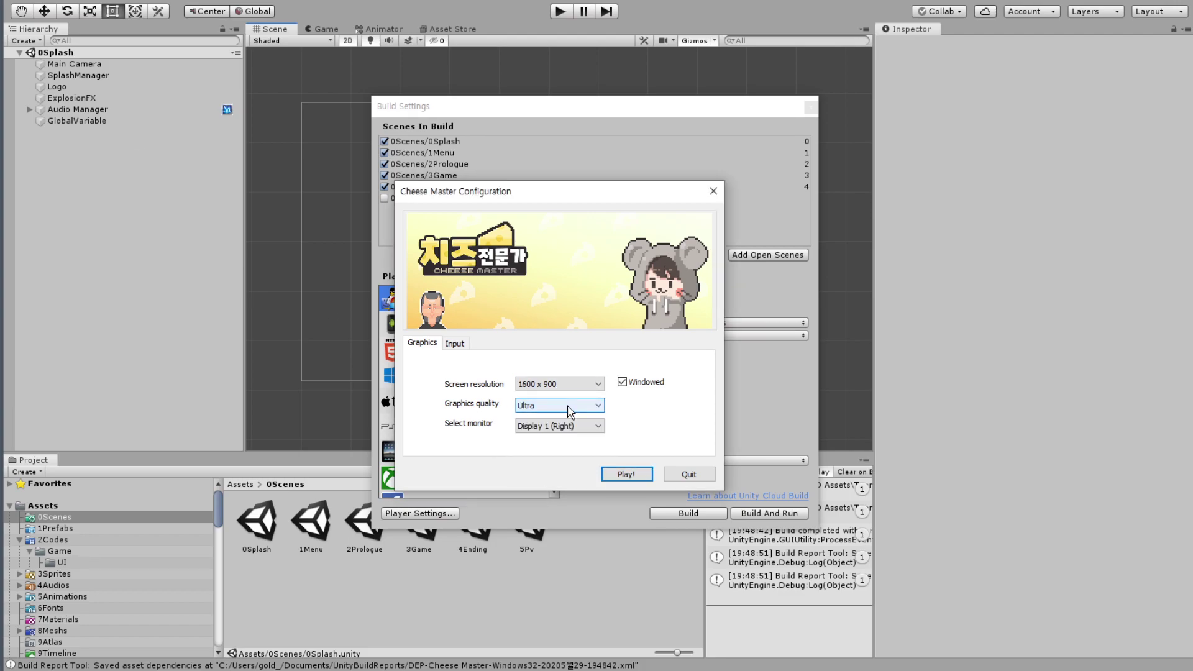
pyautogui.click(568, 407)
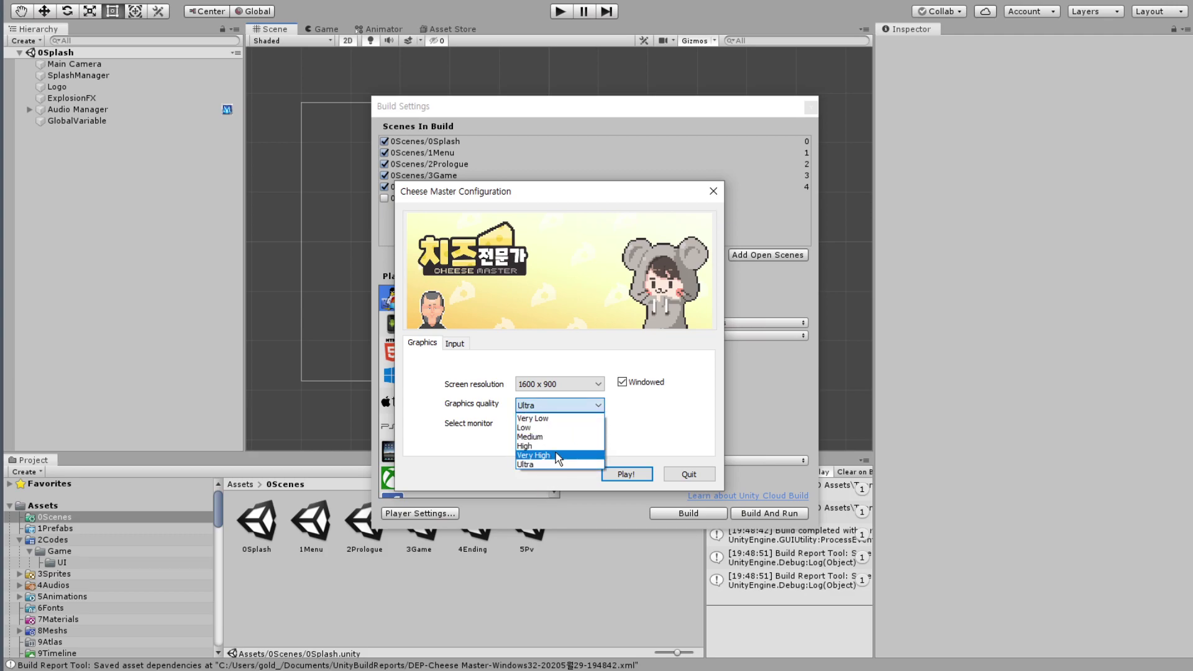
pyautogui.click(712, 194)
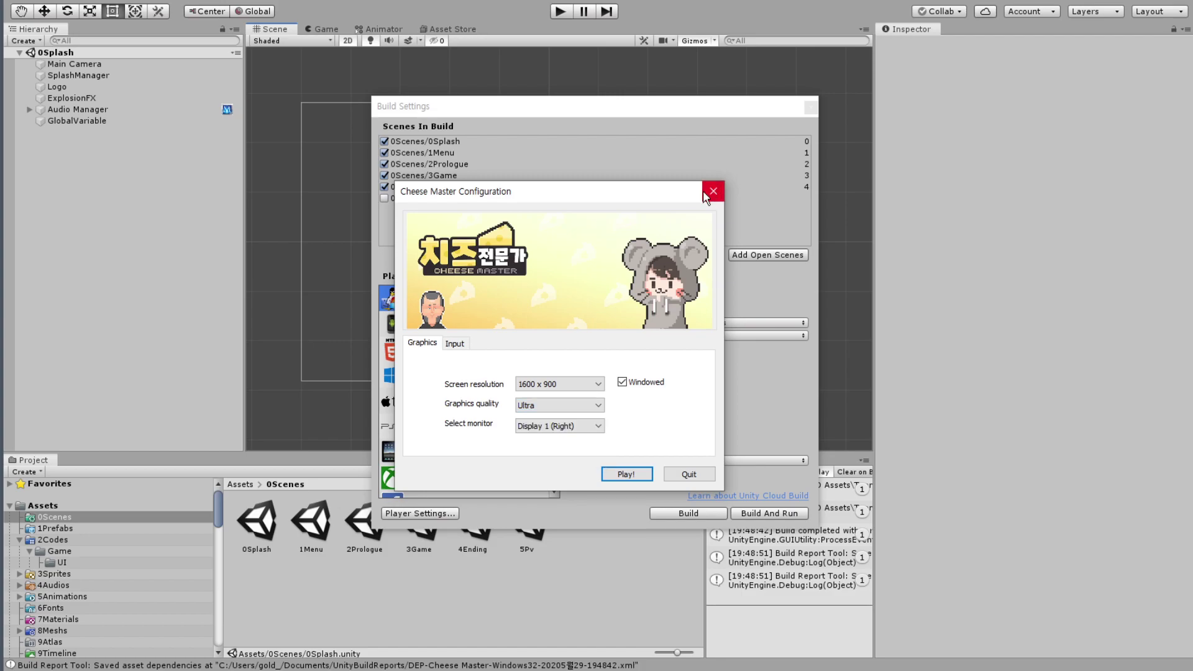
# Close the Cheese Master launcher and Unity's Build Settings window.
pyautogui.click(715, 191)
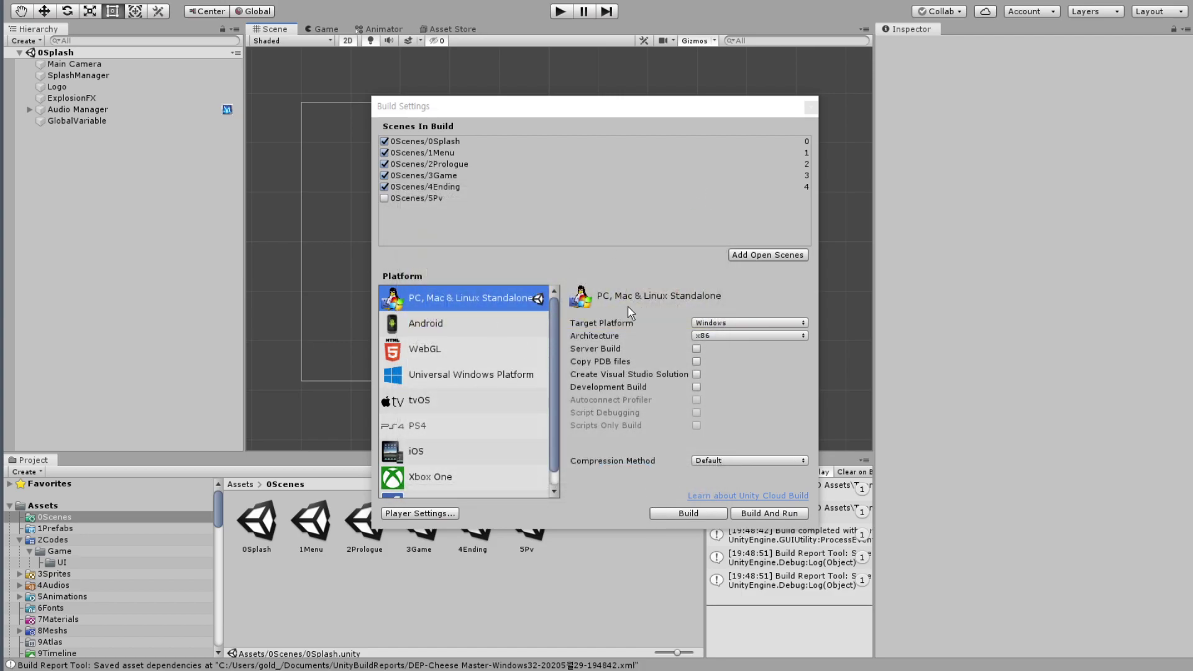
pyautogui.click(816, 107)
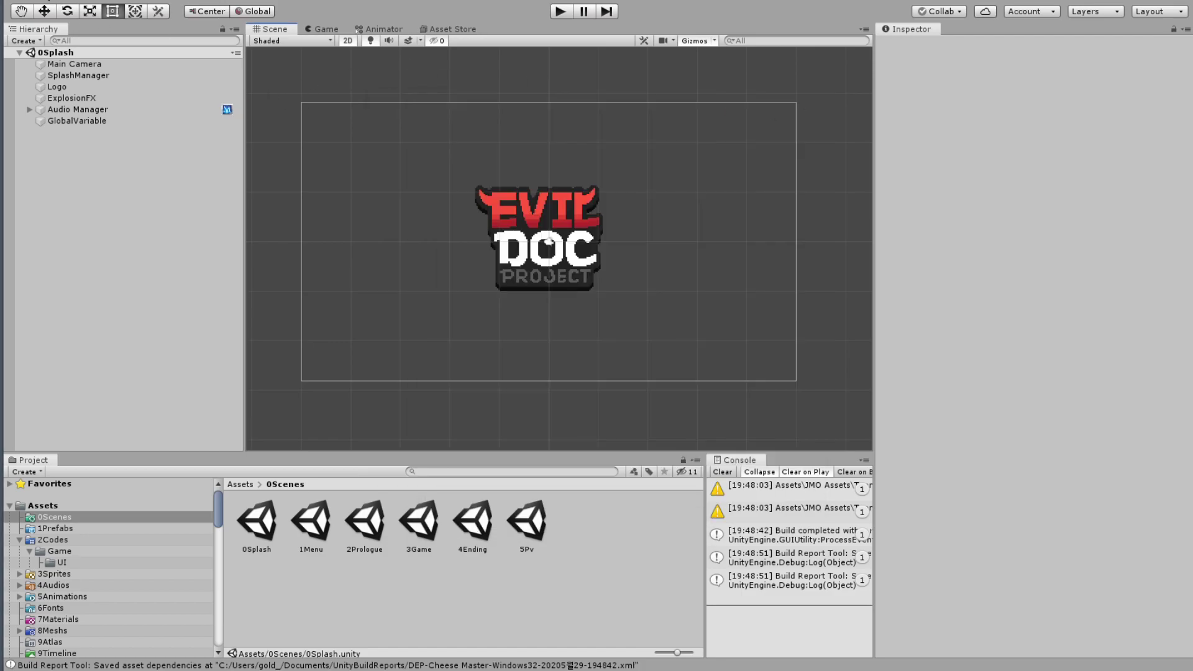
pyautogui.click(48, 1)
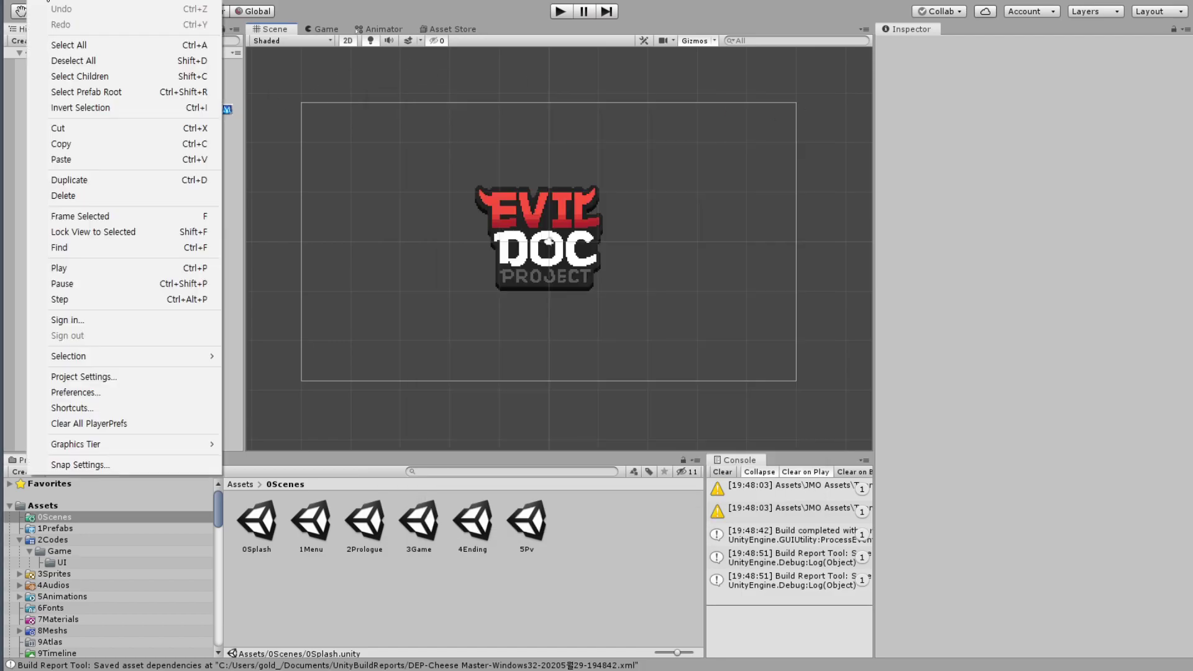
# Browse the Preferences pages: General, Colors, Diagnostics, External Tools and GI Cache.
pyautogui.click(132, 397)
pyautogui.click(239, 103)
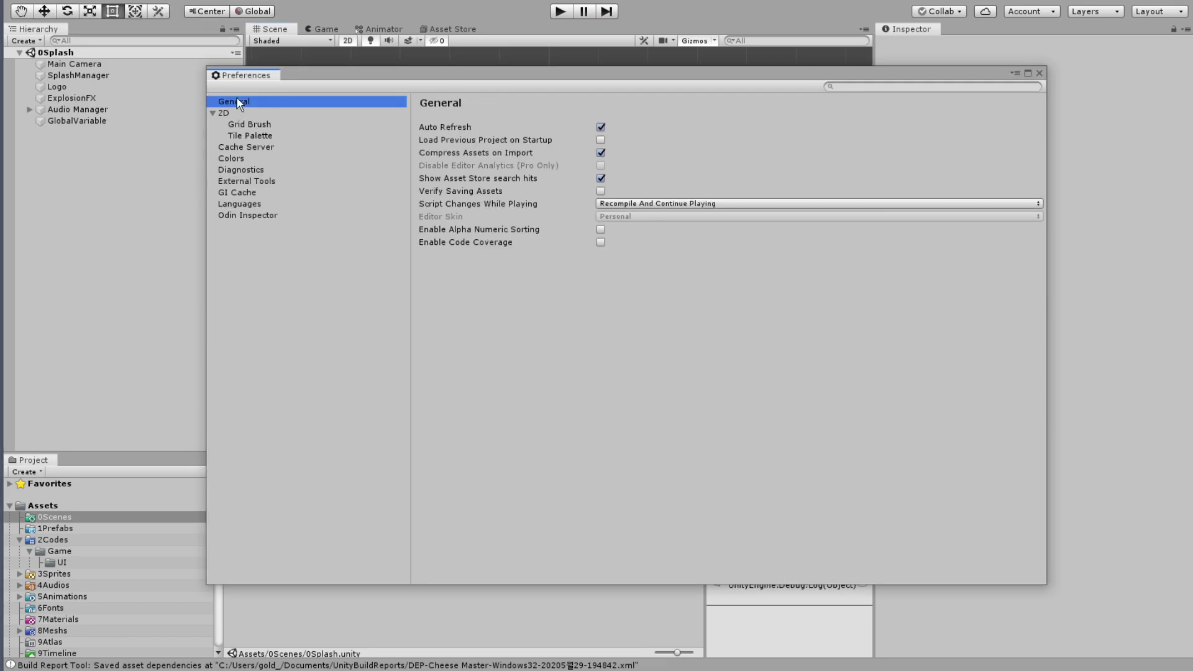
pyautogui.click(264, 160)
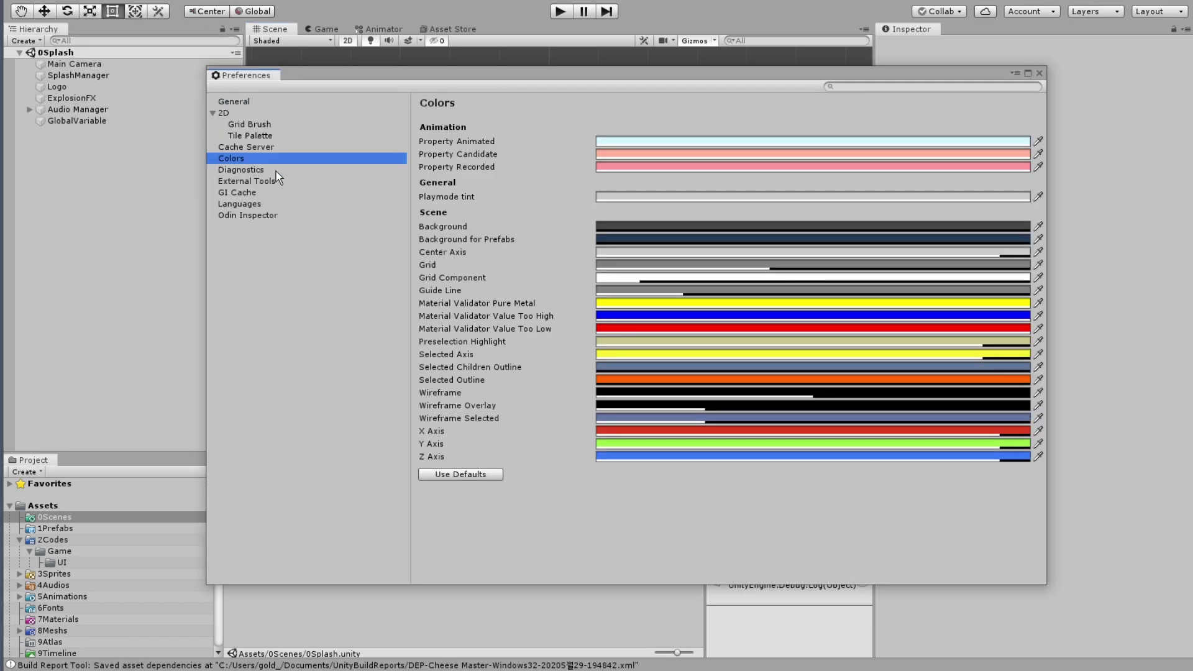
pyautogui.click(276, 171)
pyautogui.click(269, 182)
pyautogui.click(264, 193)
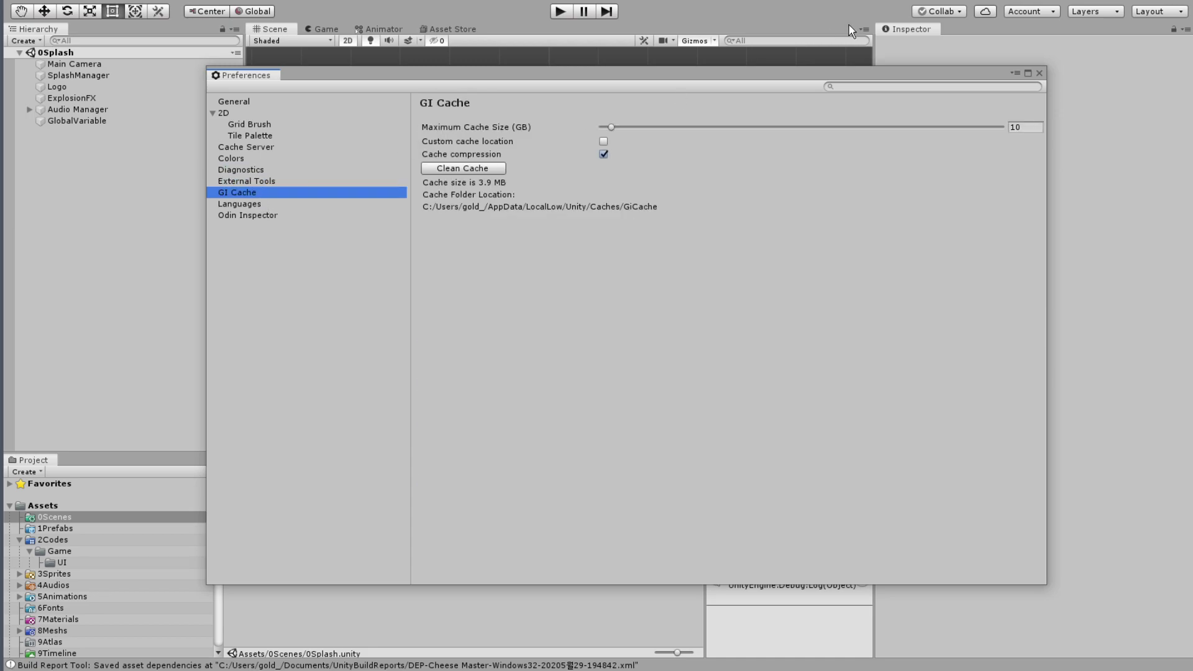
# Close Preferences and bring up Project Settings on the Player page.
pyautogui.click(1039, 73)
pyautogui.click(46, 2)
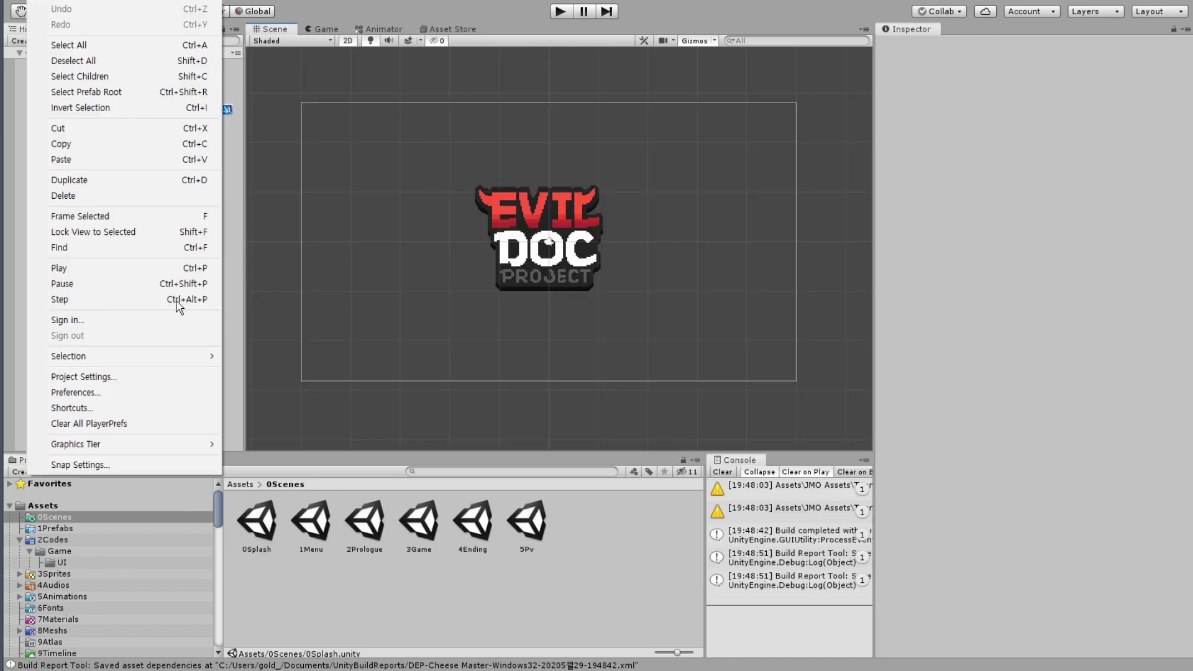
pyautogui.click(82, 372)
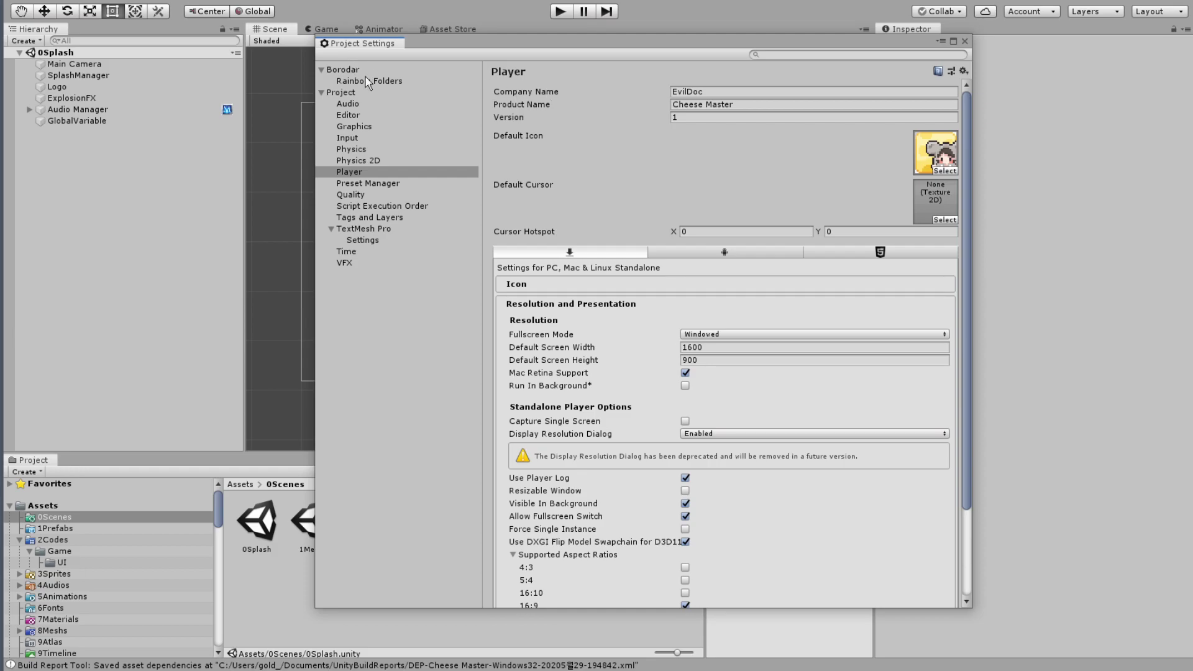
# Scroll through the Graphics settings, keeping Transparency Sort Mode at Default.
pyautogui.click(366, 108)
pyautogui.click(359, 126)
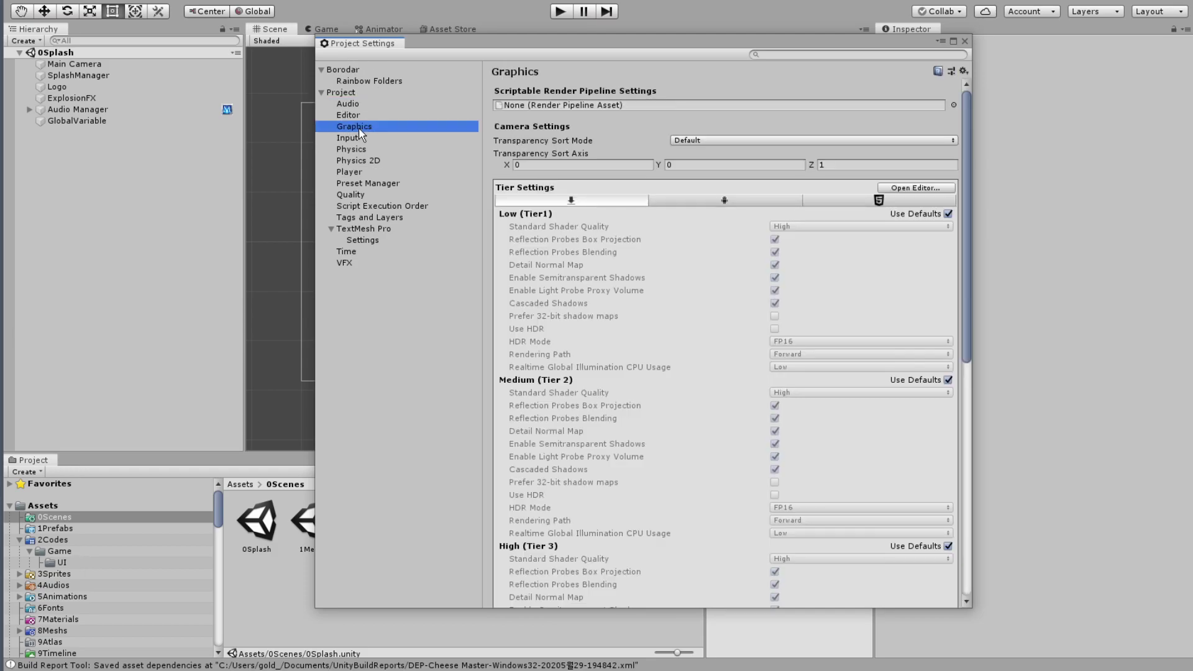
pyautogui.scroll(-1, 796, 235)
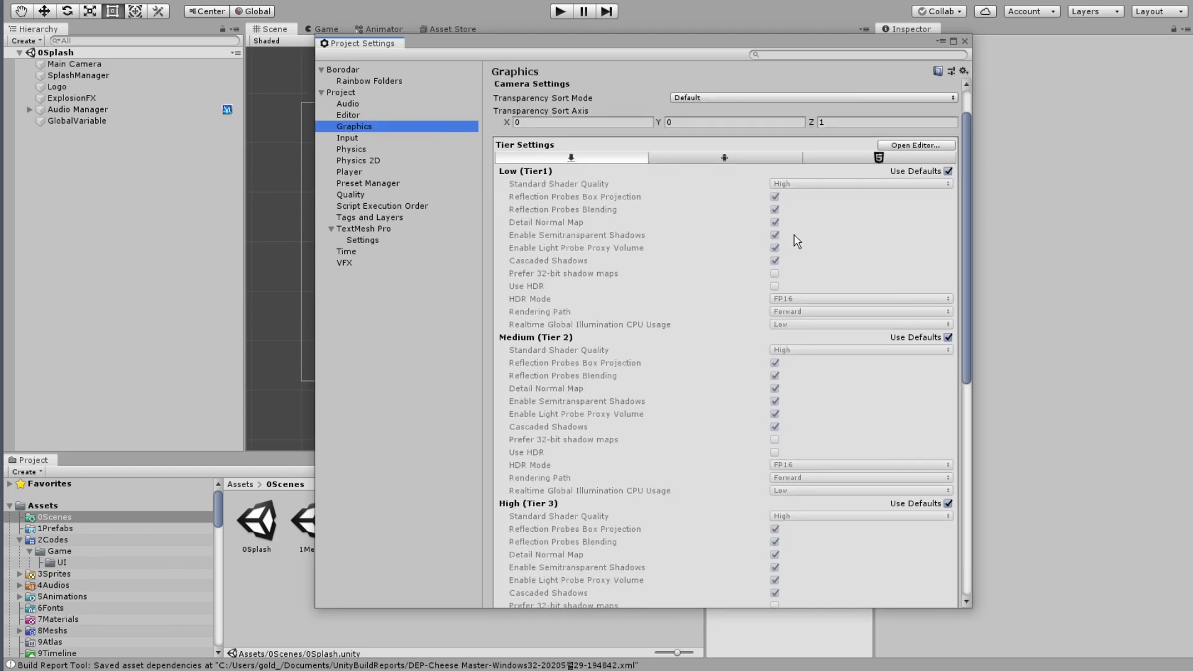
pyautogui.scroll(-6, 808, 245)
pyautogui.scroll(-1, 808, 280)
pyautogui.scroll(-3, 715, 311)
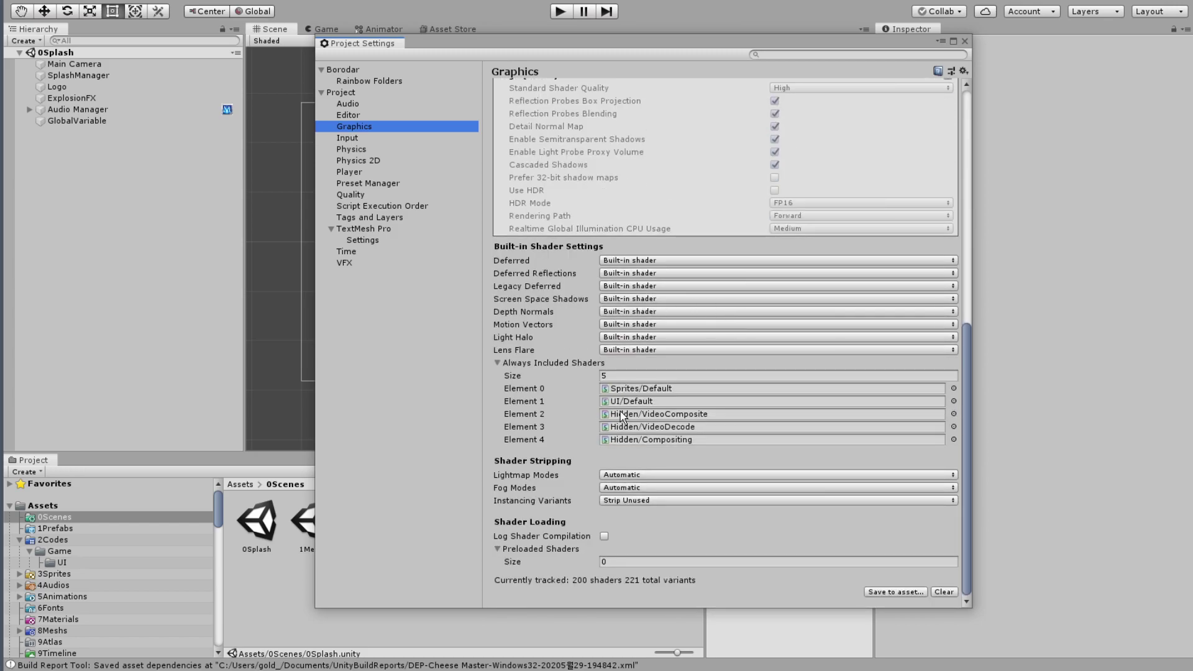
pyautogui.scroll(6, 594, 447)
pyautogui.scroll(5, 594, 433)
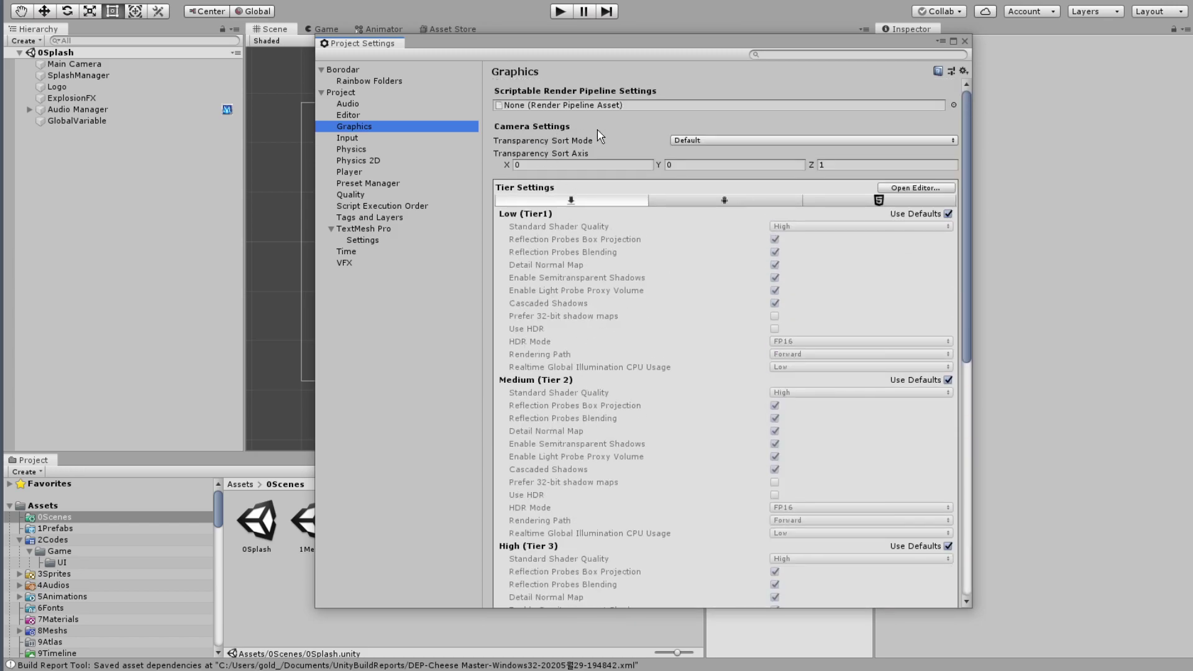
pyautogui.click(702, 140)
pyautogui.click(704, 140)
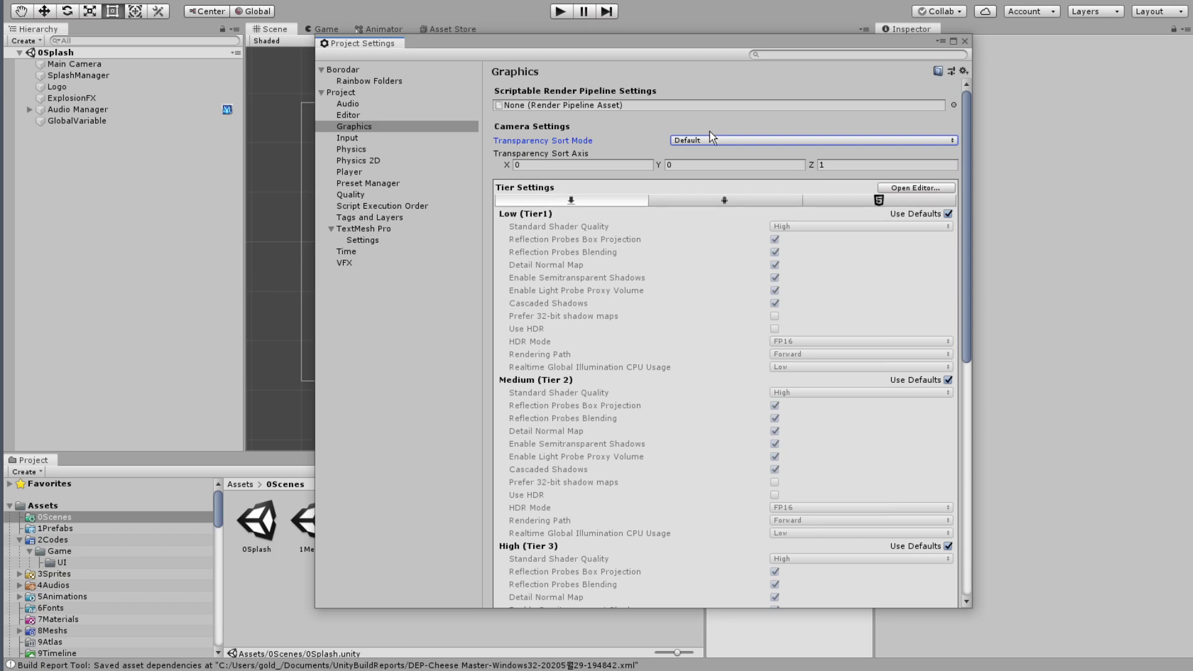
# Compare the Android, HTML5 and standalone tier settings and scroll through the shader options.
pyautogui.click(702, 205)
pyautogui.click(860, 204)
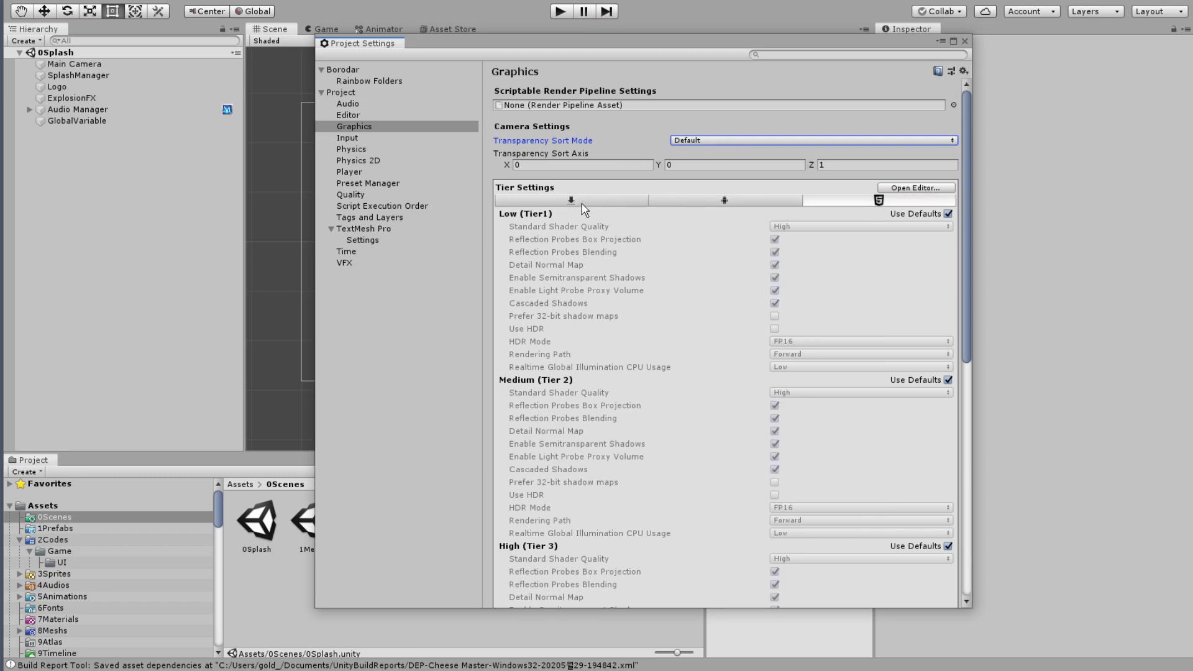
pyautogui.click(581, 203)
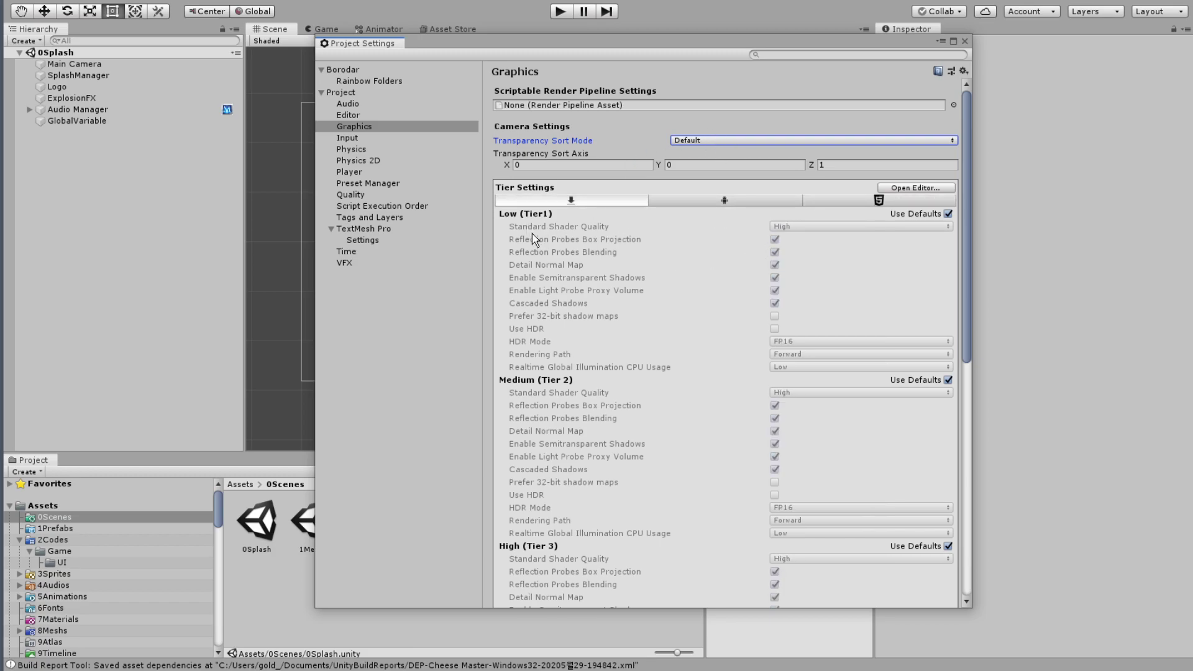
pyautogui.scroll(-3, 534, 261)
pyautogui.scroll(-3, 570, 370)
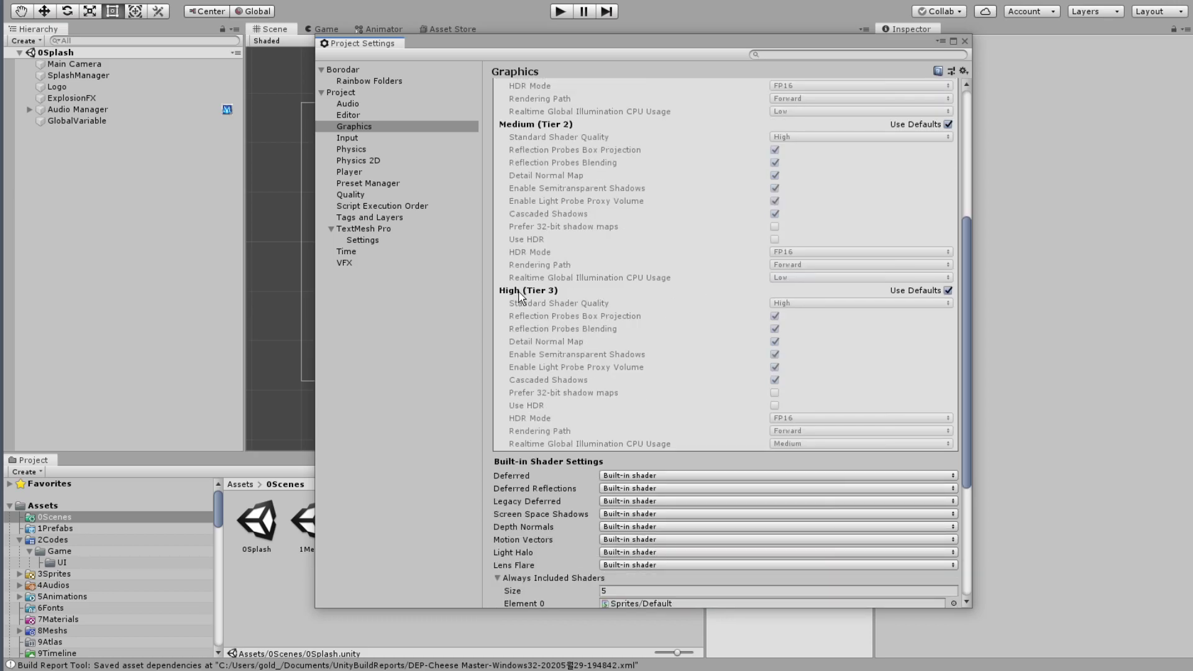
pyautogui.scroll(5, 773, 330)
pyautogui.scroll(1, 914, 186)
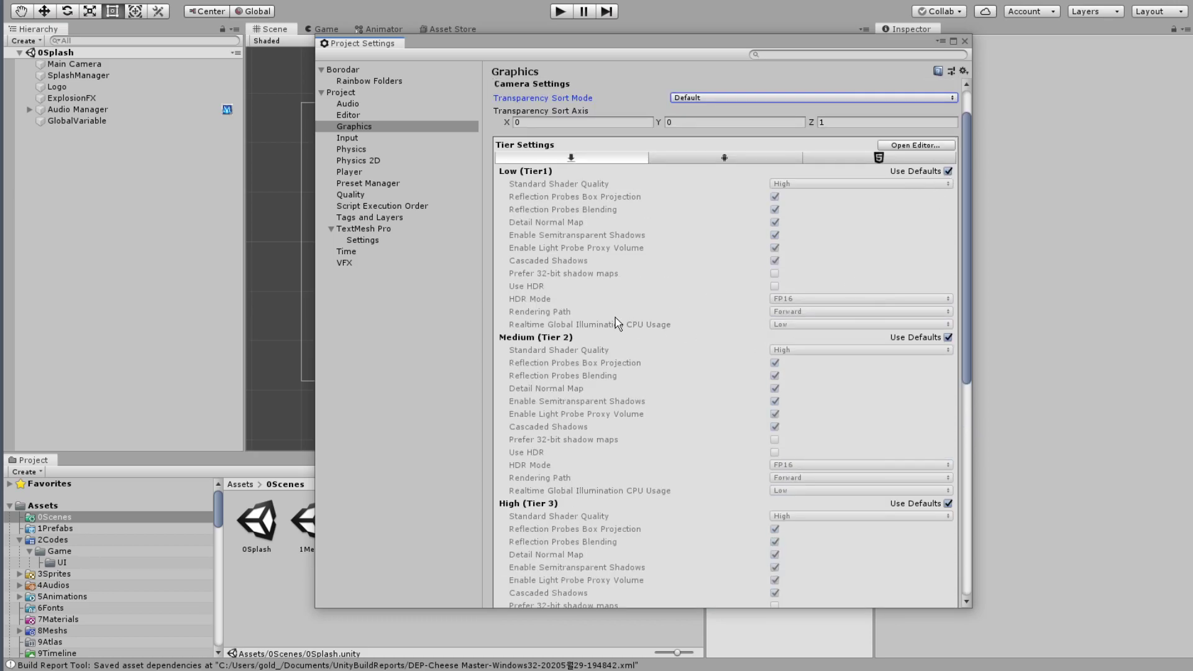
pyautogui.scroll(-3, 615, 318)
pyautogui.scroll(-2, 636, 289)
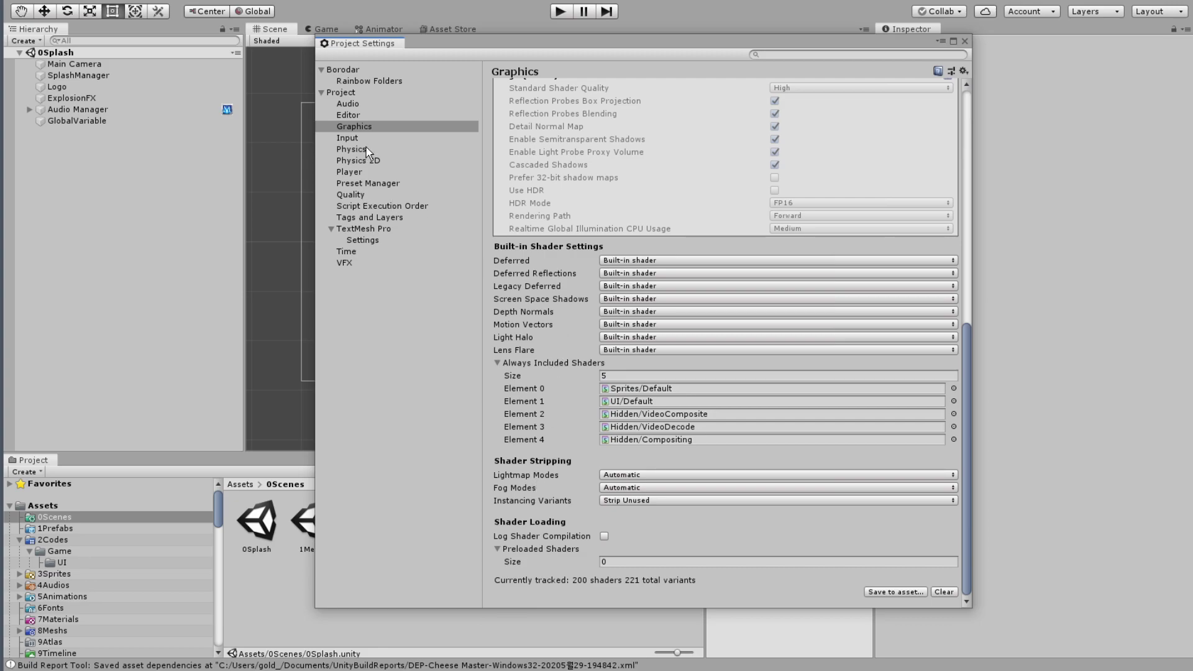
# Bring up the Quality page listing six levels from Very Low to Ultra.
pyautogui.click(373, 170)
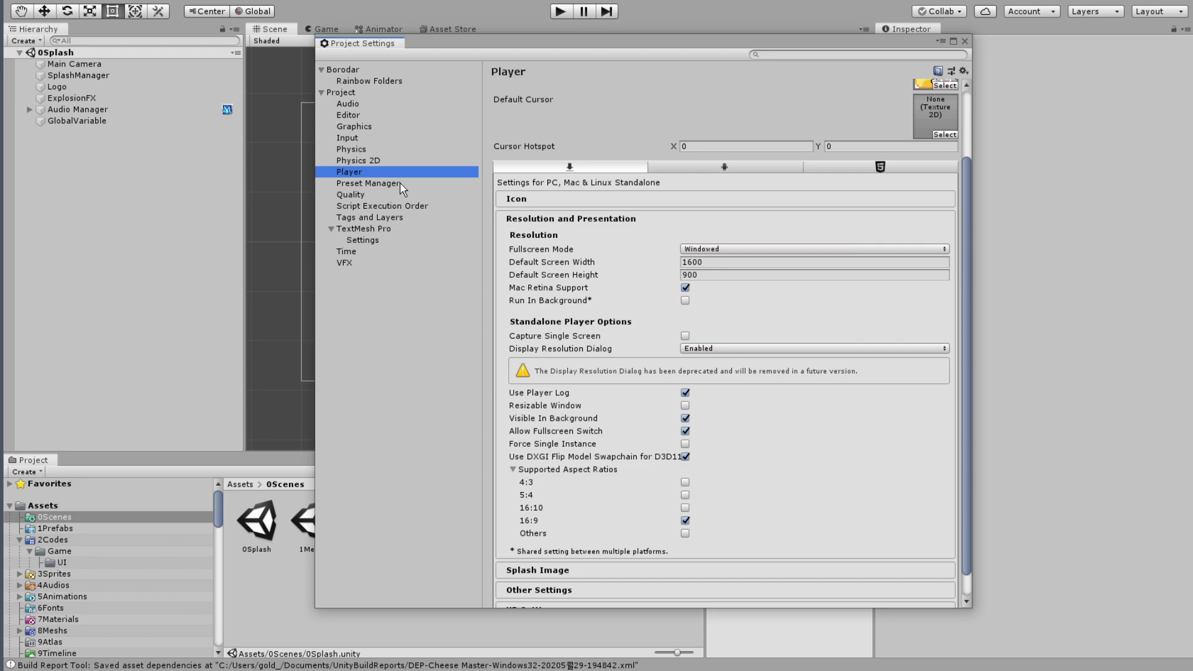
pyautogui.click(400, 184)
pyautogui.click(390, 194)
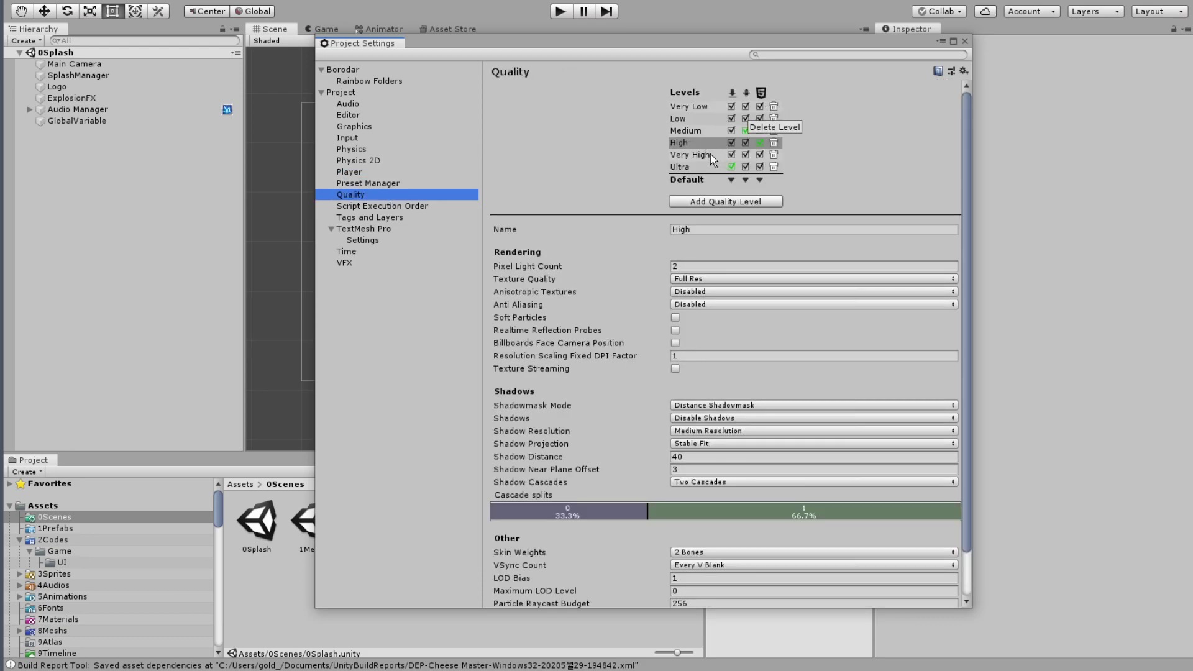
# Delete every quality level except Ultra.
pyautogui.click(686, 166)
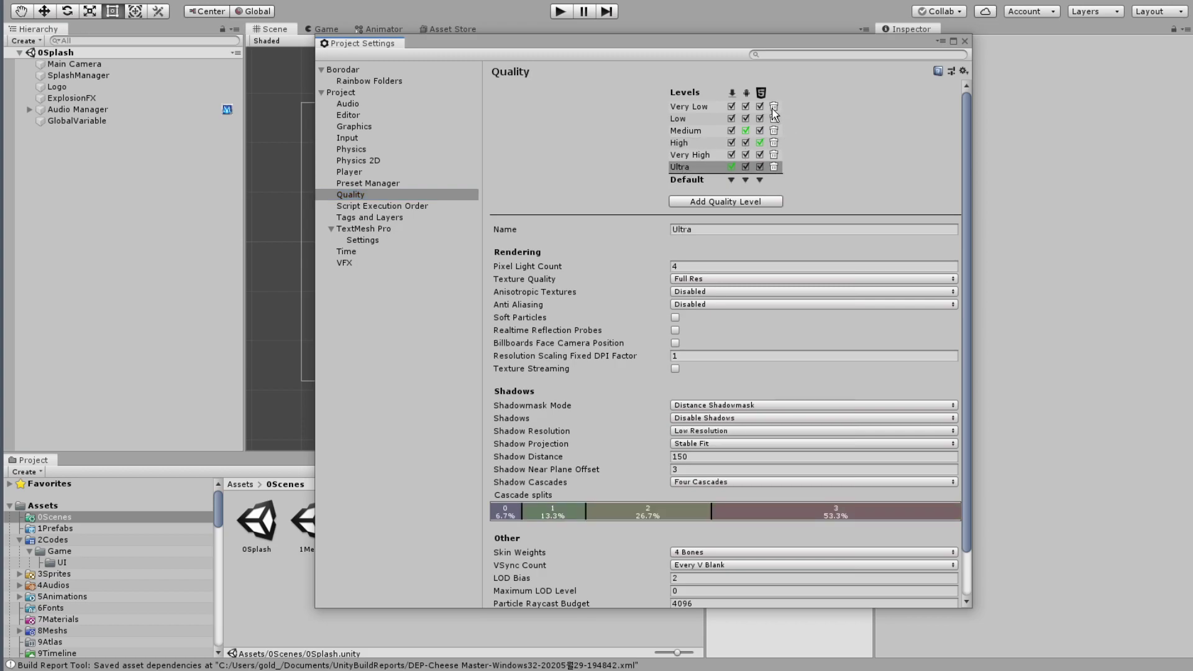
pyautogui.click(699, 109)
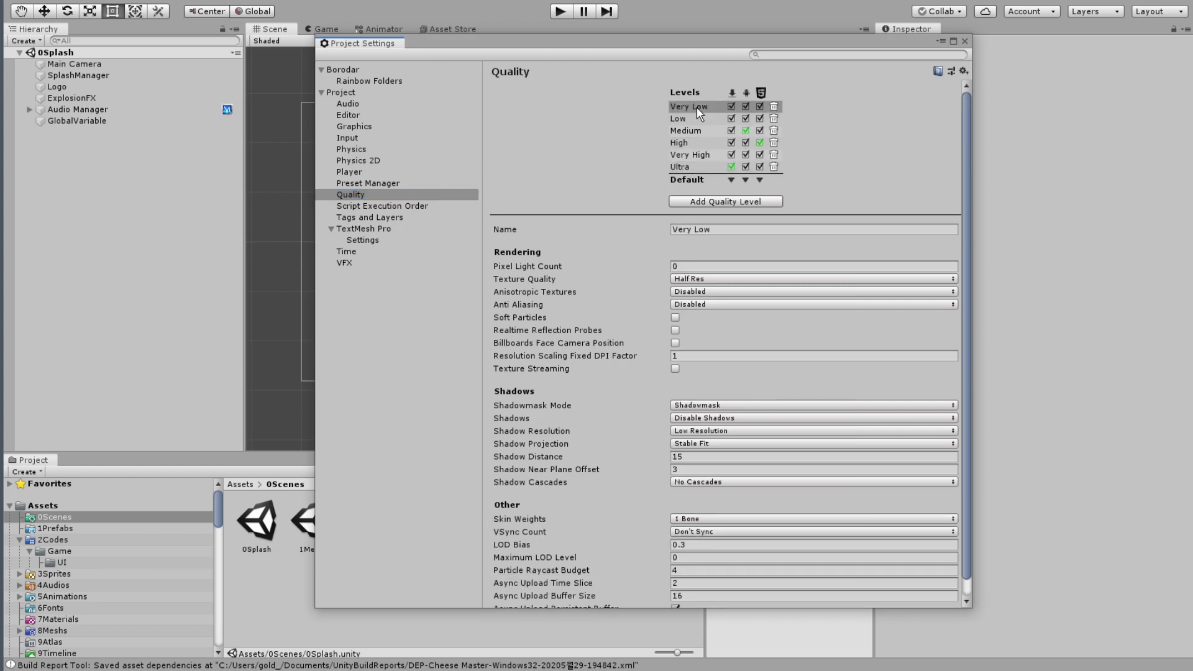
pyautogui.click(699, 168)
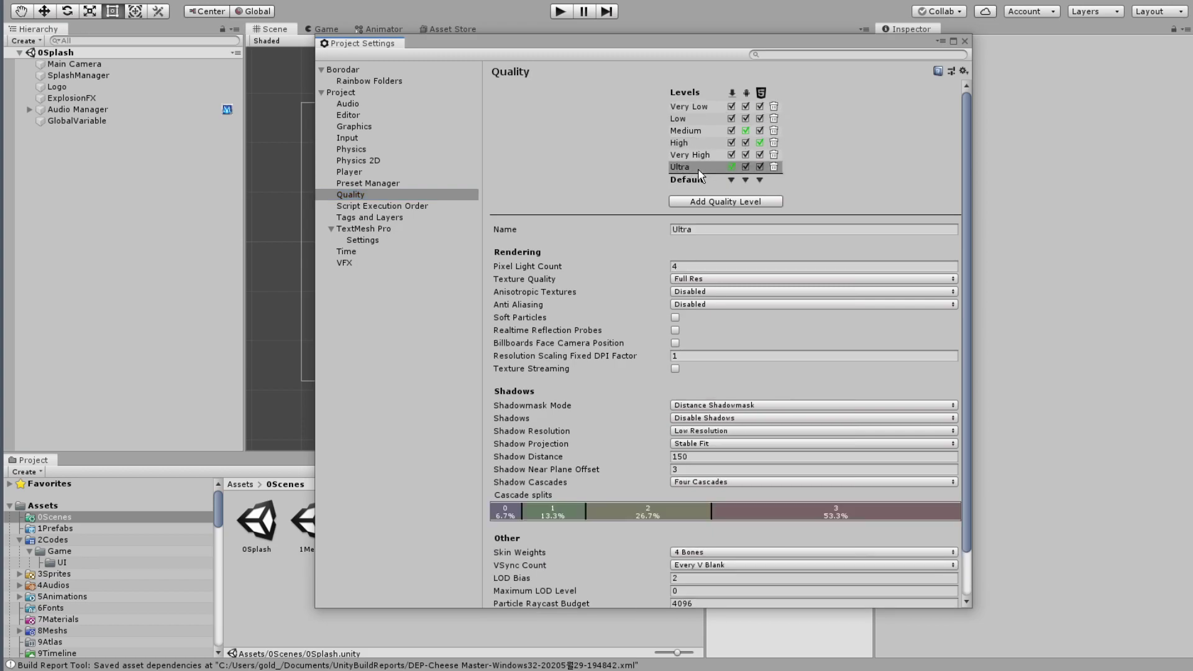
pyautogui.click(775, 108)
pyautogui.click(775, 108)
pyautogui.click(775, 109)
pyautogui.click(775, 108)
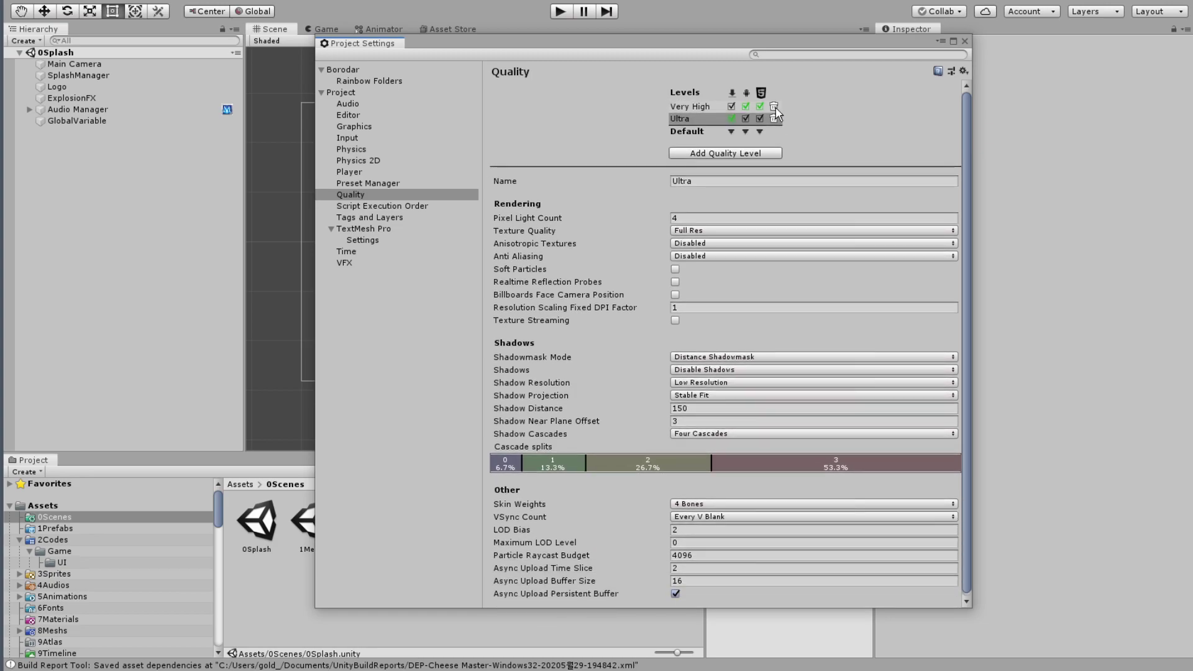
pyautogui.click(774, 108)
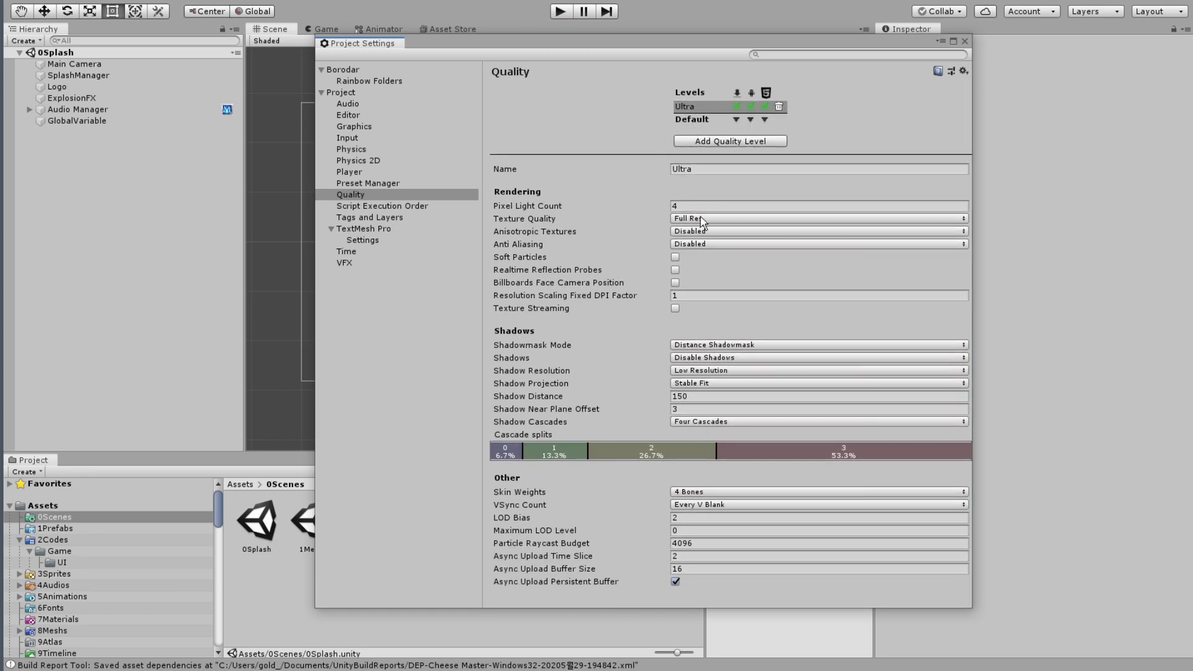
# Rename the remaining Ultra level to 'Cheese!' and close Project Settings.
pyautogui.click(709, 165)
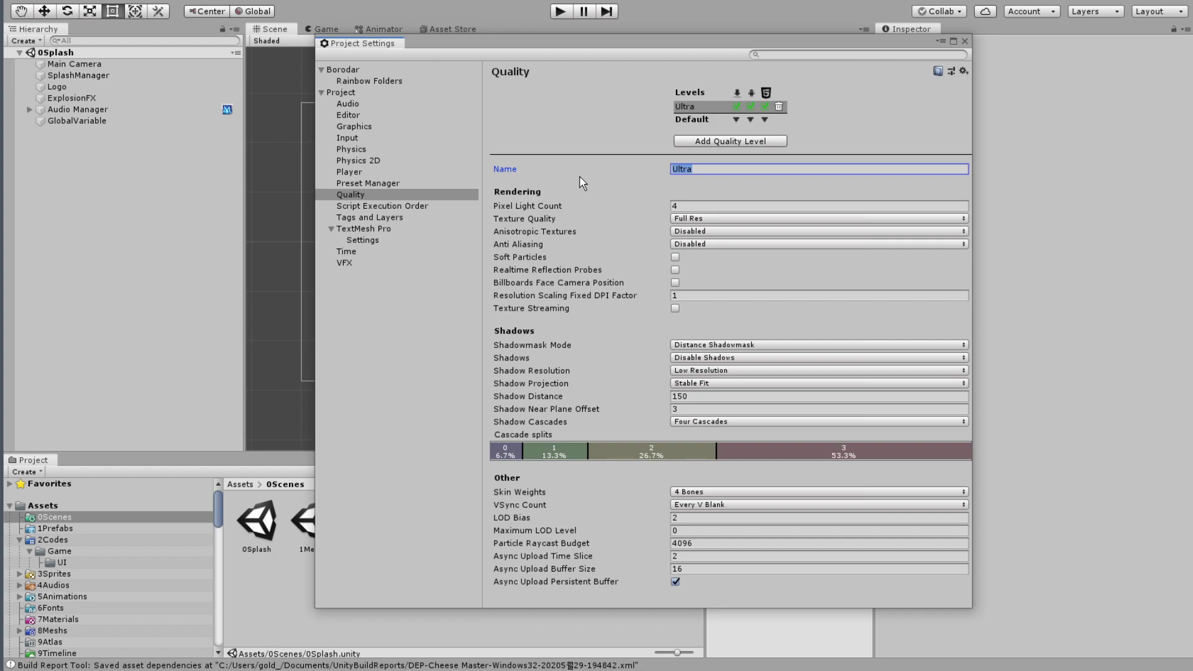
pyautogui.write('Cheese!')
pyautogui.doubleClick(721, 166)
pyautogui.click(718, 170)
pyautogui.click(964, 41)
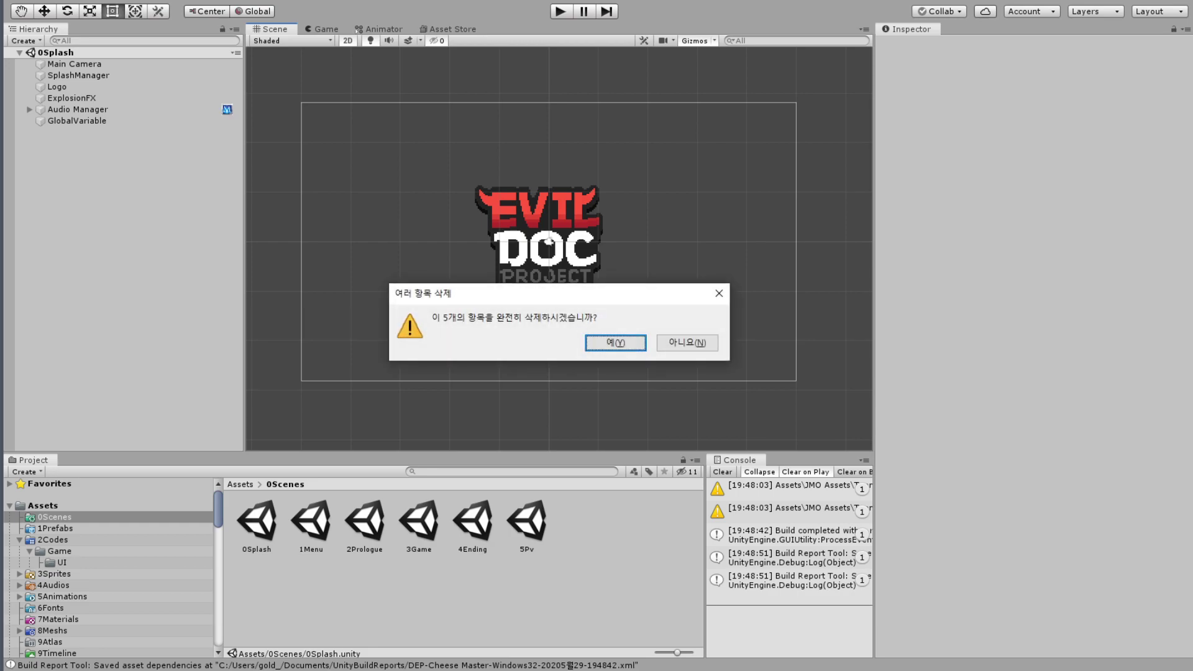
# Dismiss the pending prompt and build the Windows standalone into the Desktop folder.
pyautogui.press('Return')
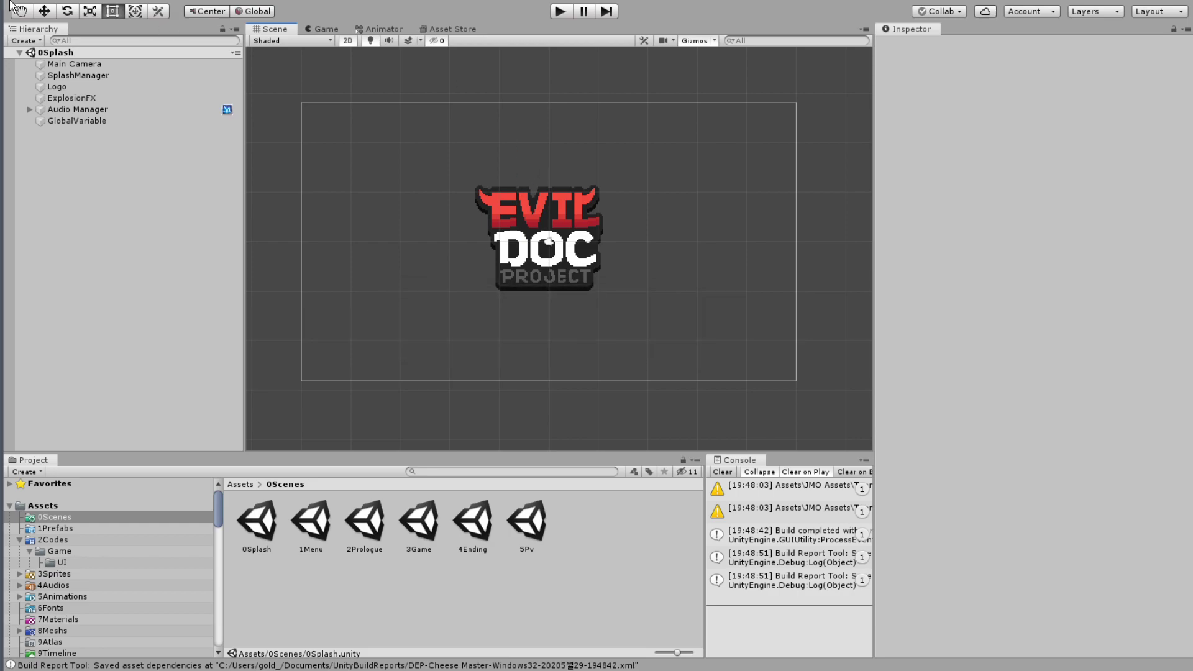
pyautogui.click(11, 3)
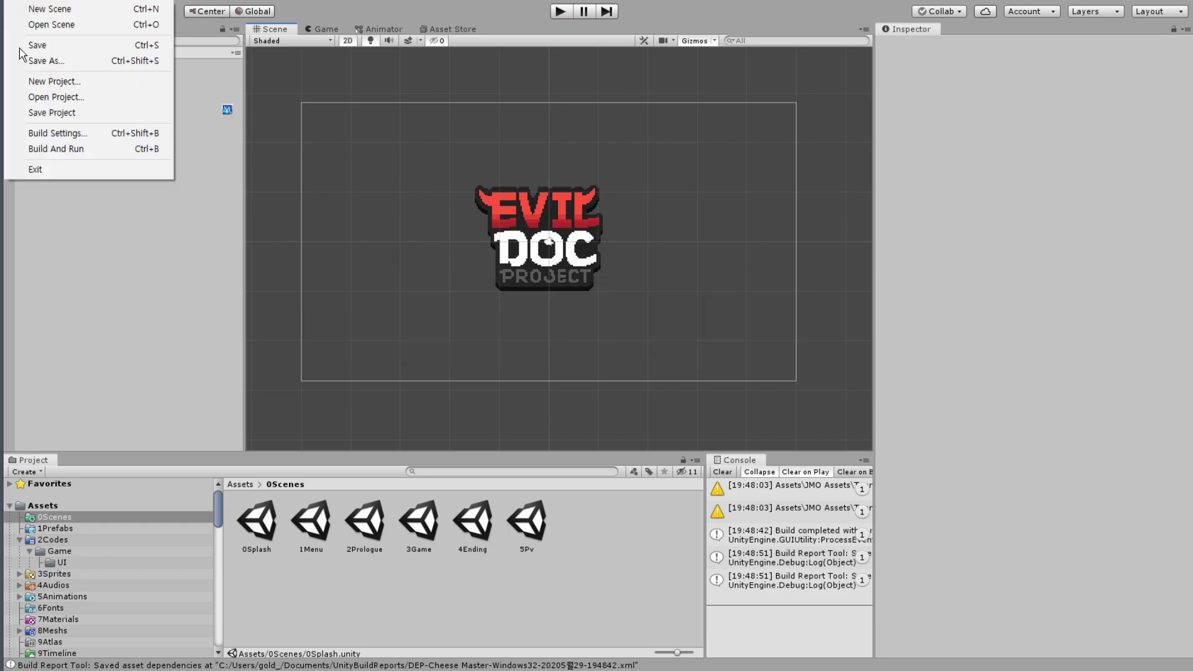
pyautogui.click(126, 141)
pyautogui.click(690, 514)
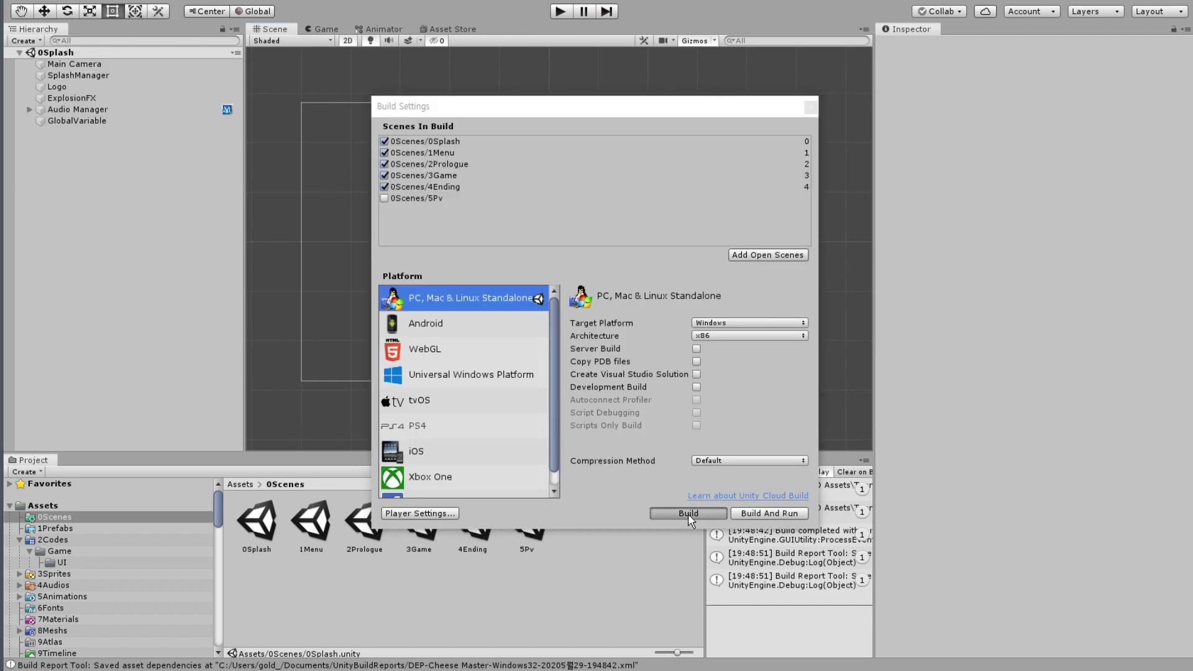
pyautogui.click(65, 110)
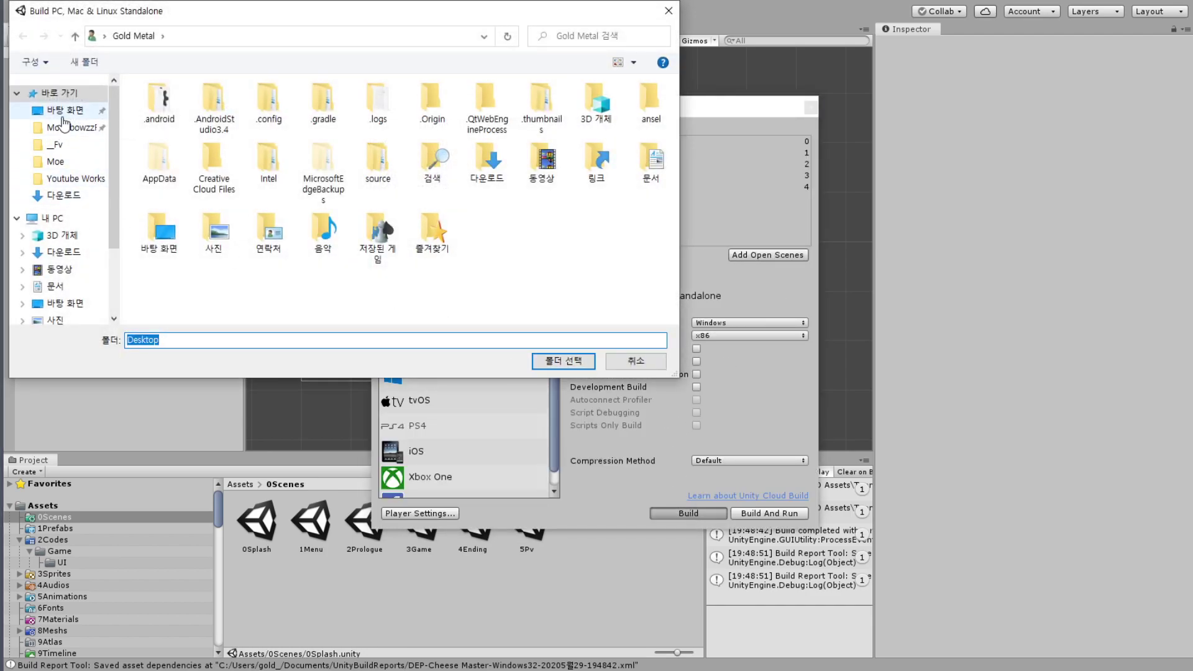
pyautogui.click(573, 361)
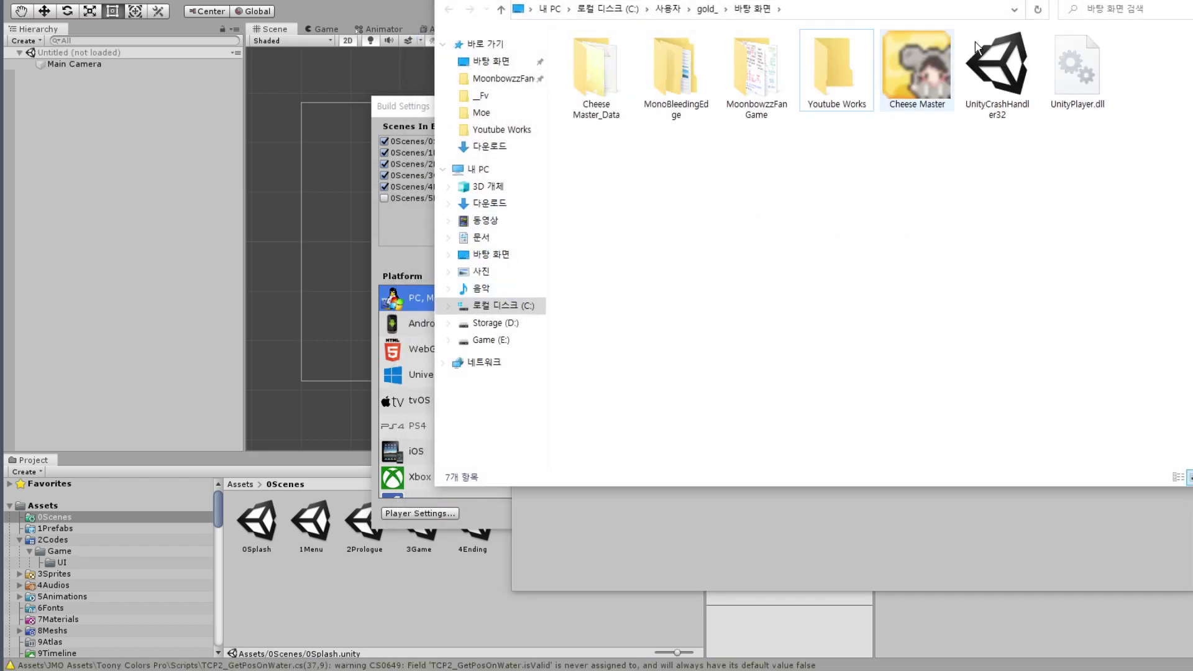
# Run the built Cheese Master.exe from the Desktop with Cheese! graphics quality and hit Play!
pyautogui.doubleClick(922, 113)
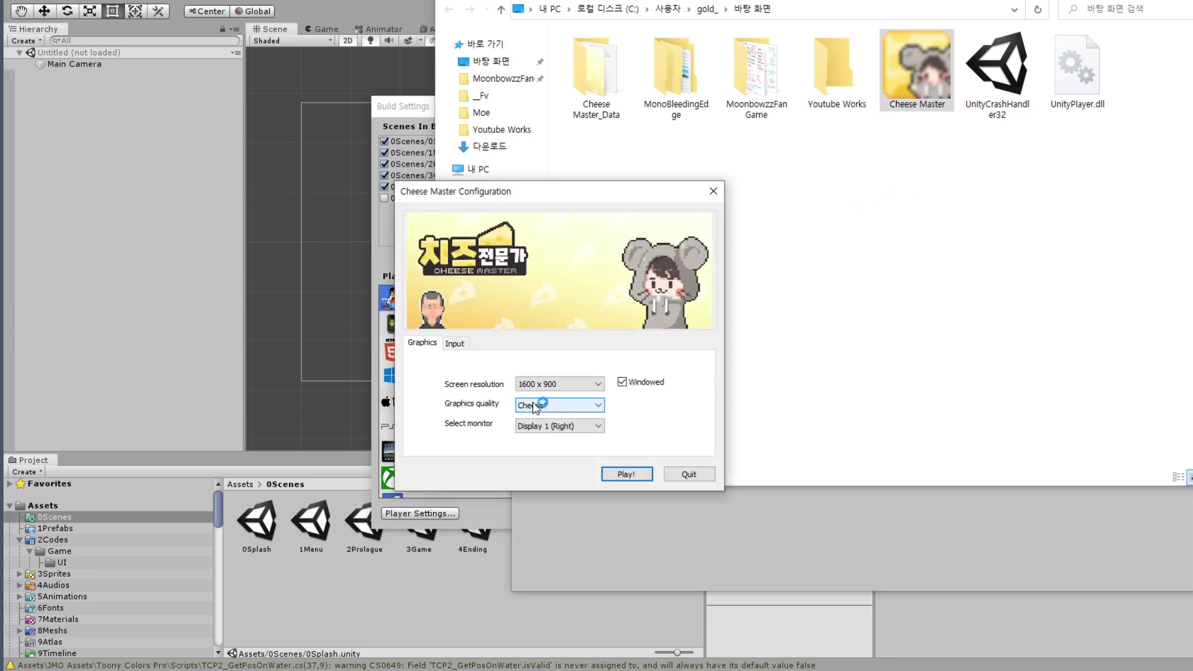
pyautogui.click(585, 406)
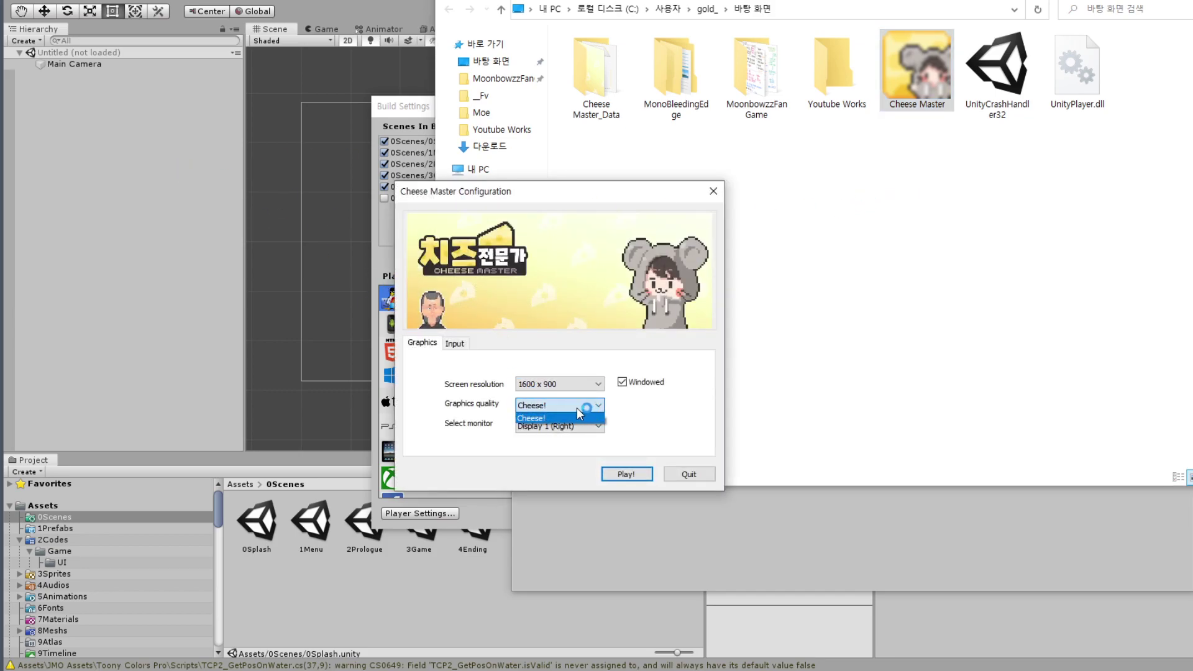
pyautogui.click(588, 417)
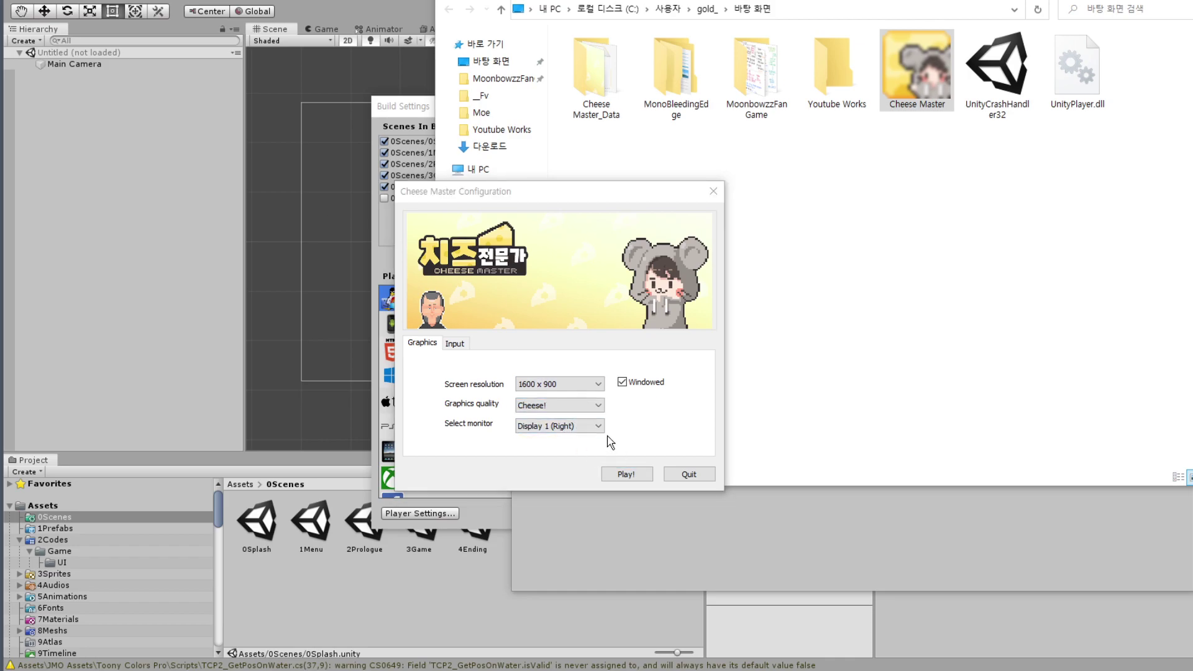
pyautogui.click(624, 475)
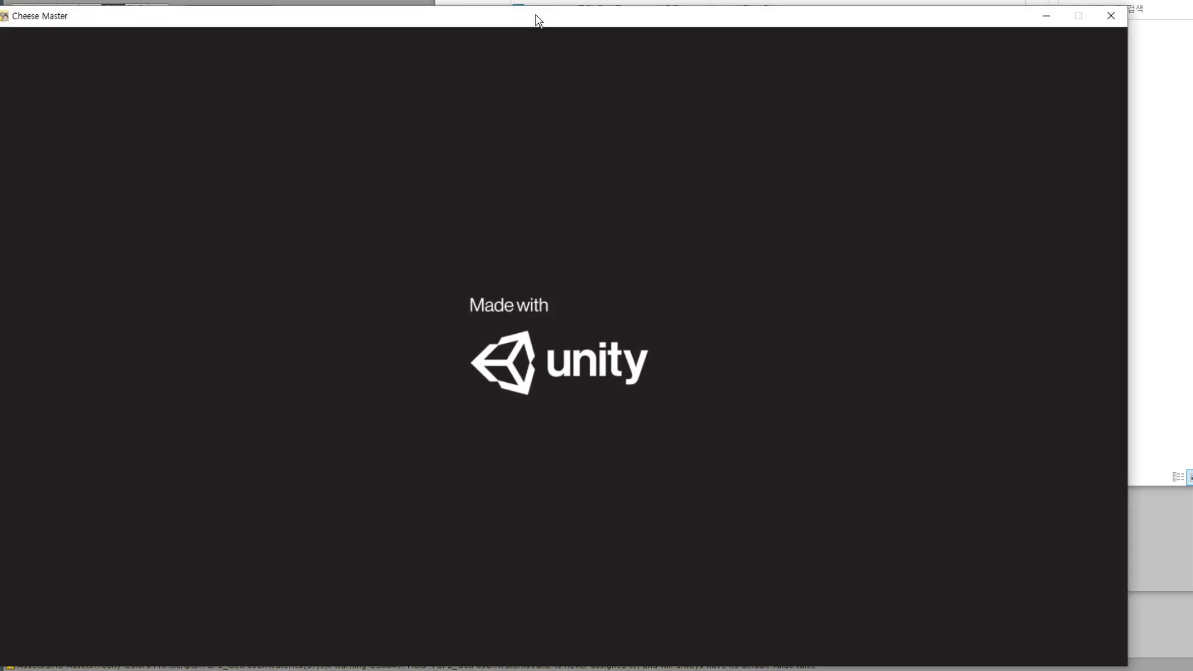
# Lower the 효과음 and 배경음 volume sliders, close Settings, and open 게임 플레이's save slots.
pyautogui.moveTo(537, 16); pyautogui.dragTo(573, 11)
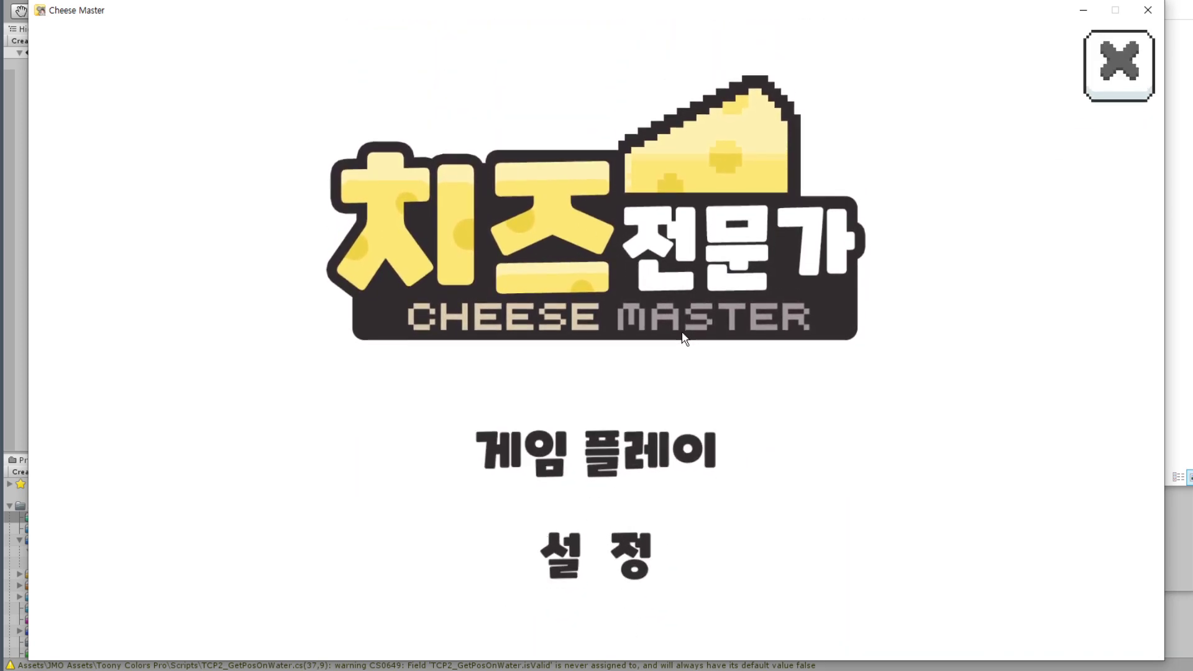
pyautogui.click(596, 559)
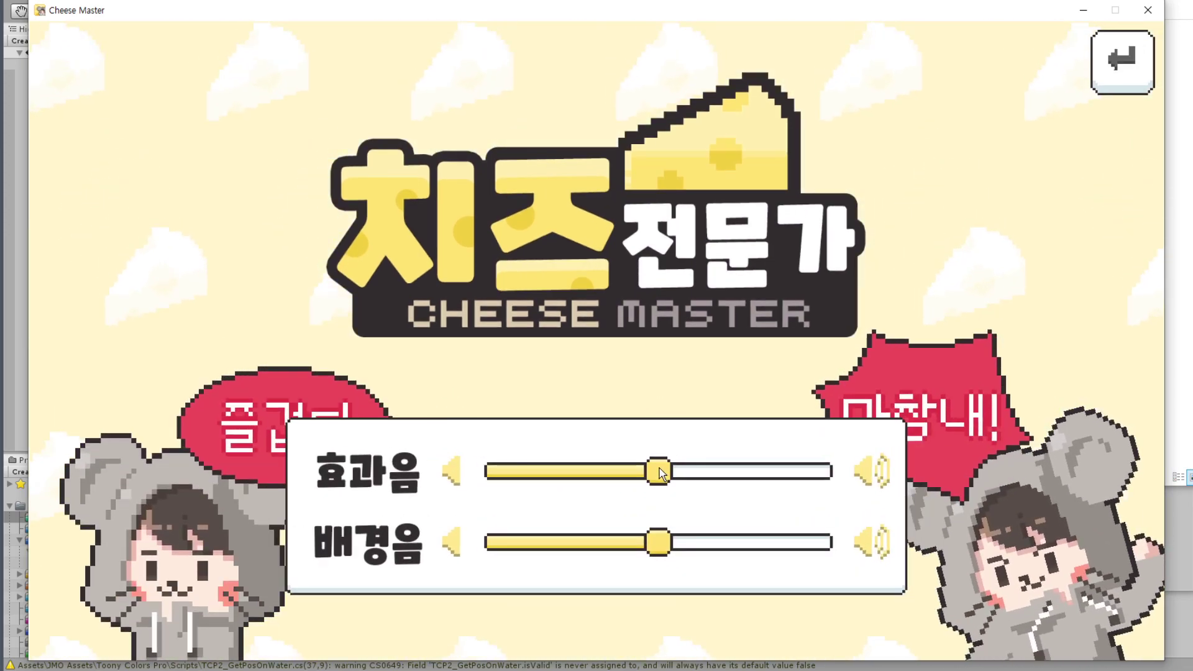
pyautogui.moveTo(660, 467); pyautogui.dragTo(531, 471)
pyautogui.moveTo(664, 545); pyautogui.dragTo(510, 540)
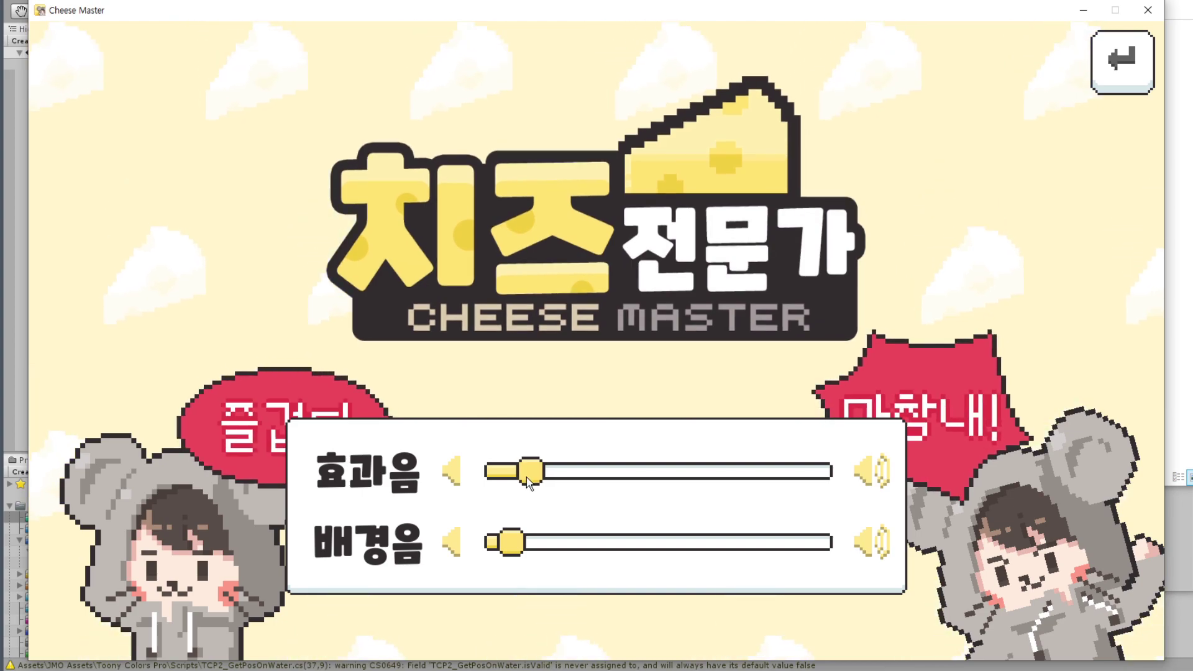
pyautogui.moveTo(531, 487); pyautogui.dragTo(525, 484)
pyautogui.moveTo(518, 546); pyautogui.dragTo(513, 547)
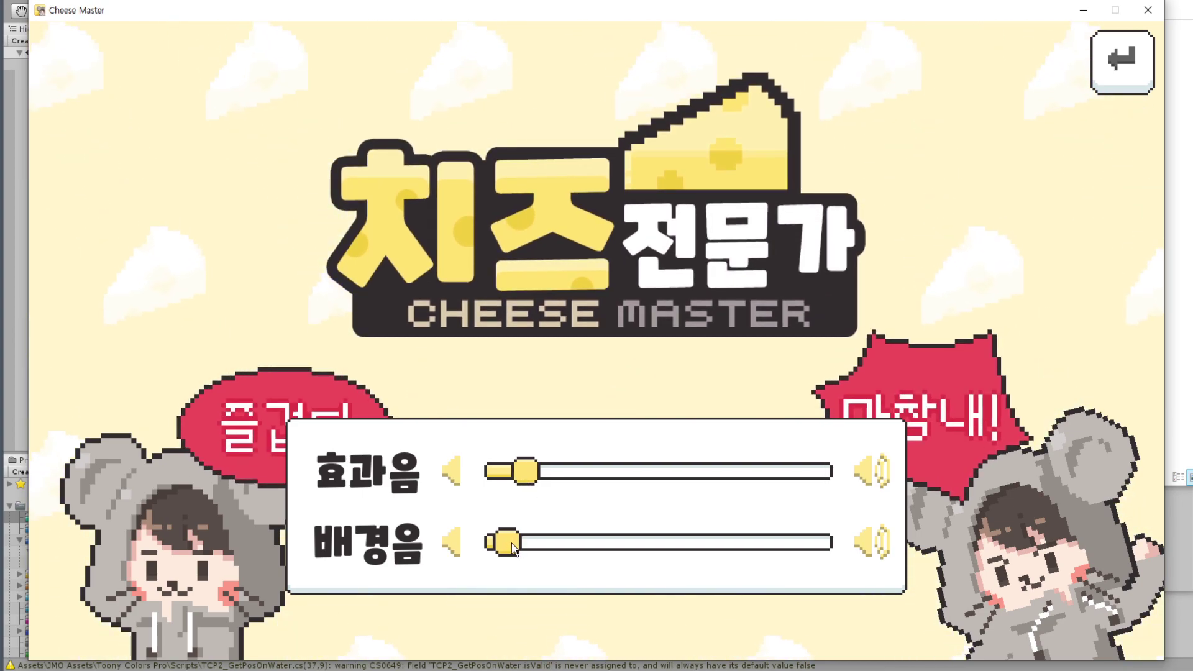
pyautogui.click(1115, 82)
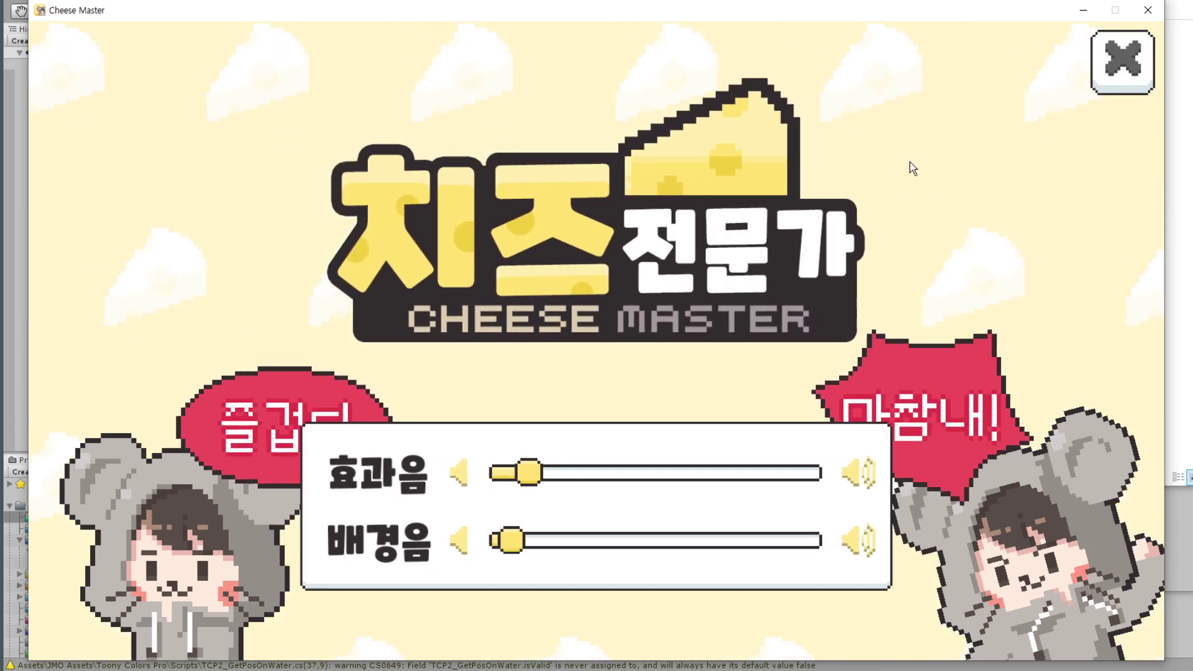
pyautogui.click(646, 453)
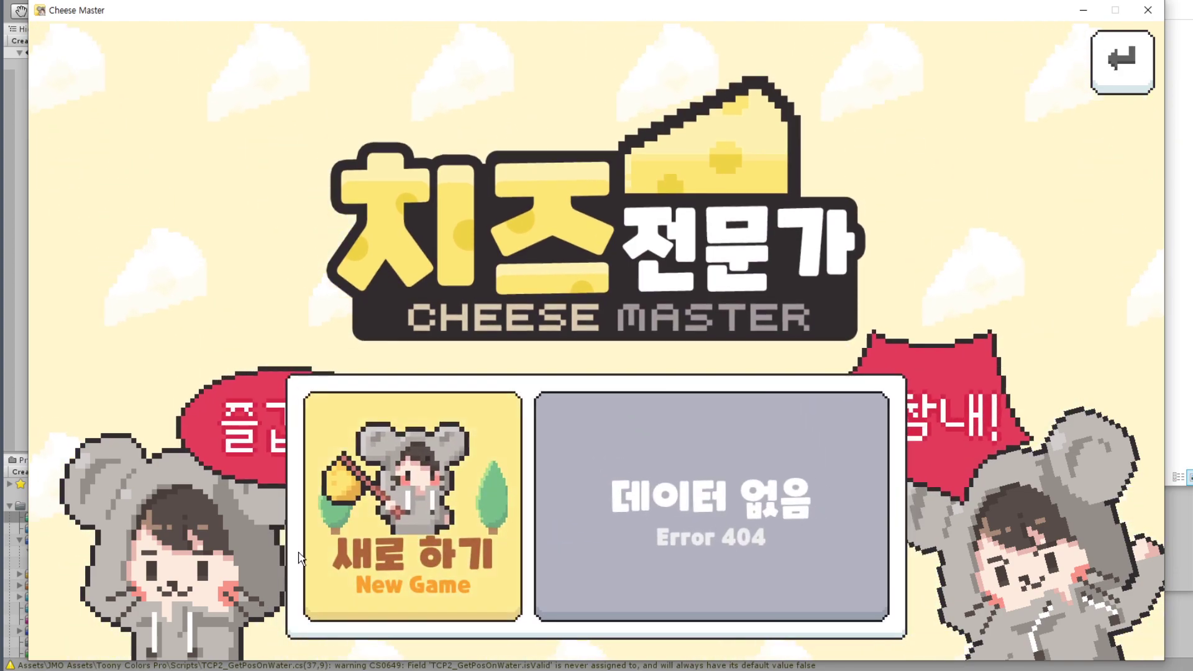
# Pick the New Game slot and advance through all intro cutscene images to the meadow.
pyautogui.click(426, 525)
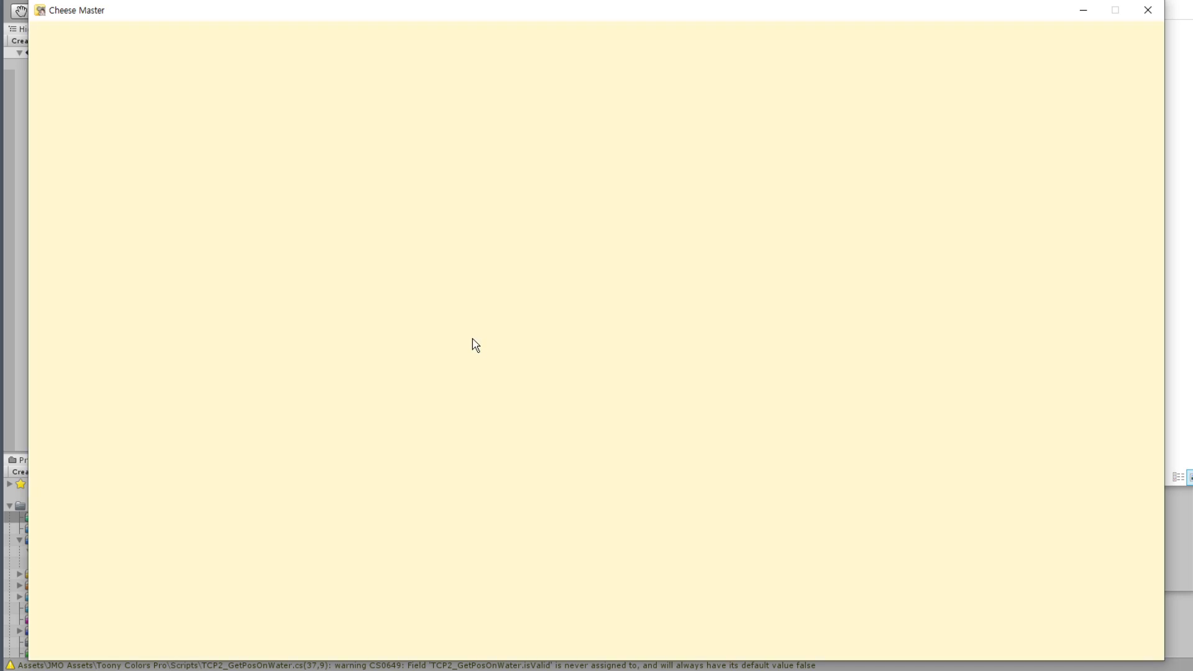
pyautogui.click(1081, 339)
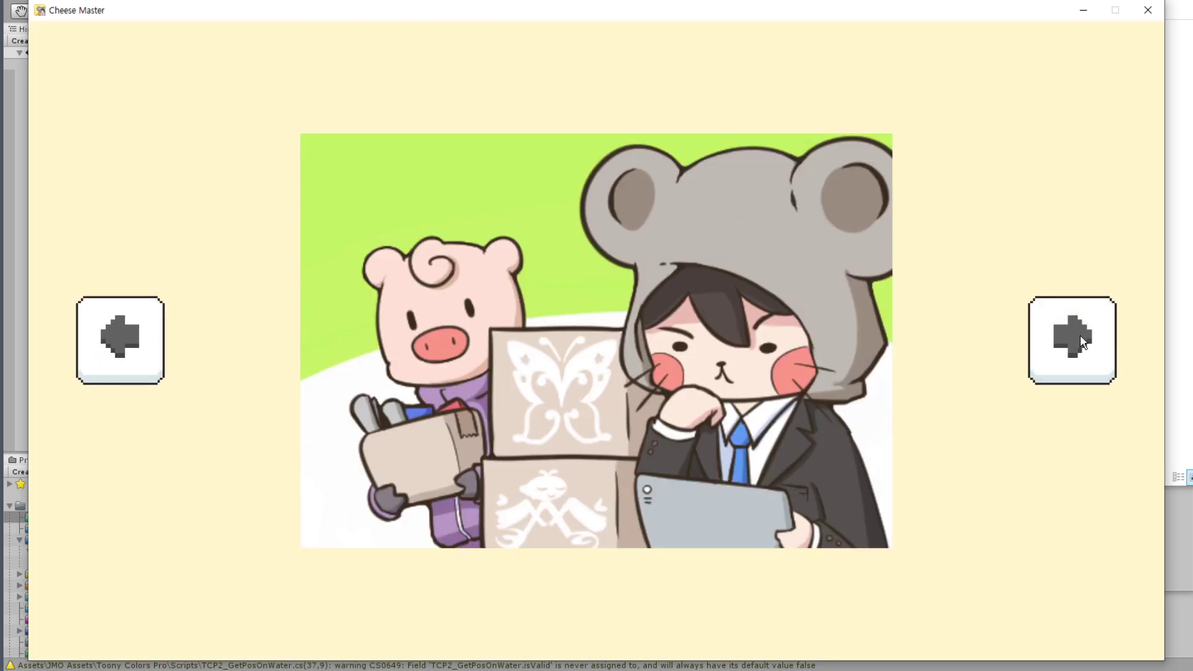
pyautogui.click(1080, 335)
pyautogui.click(1071, 328)
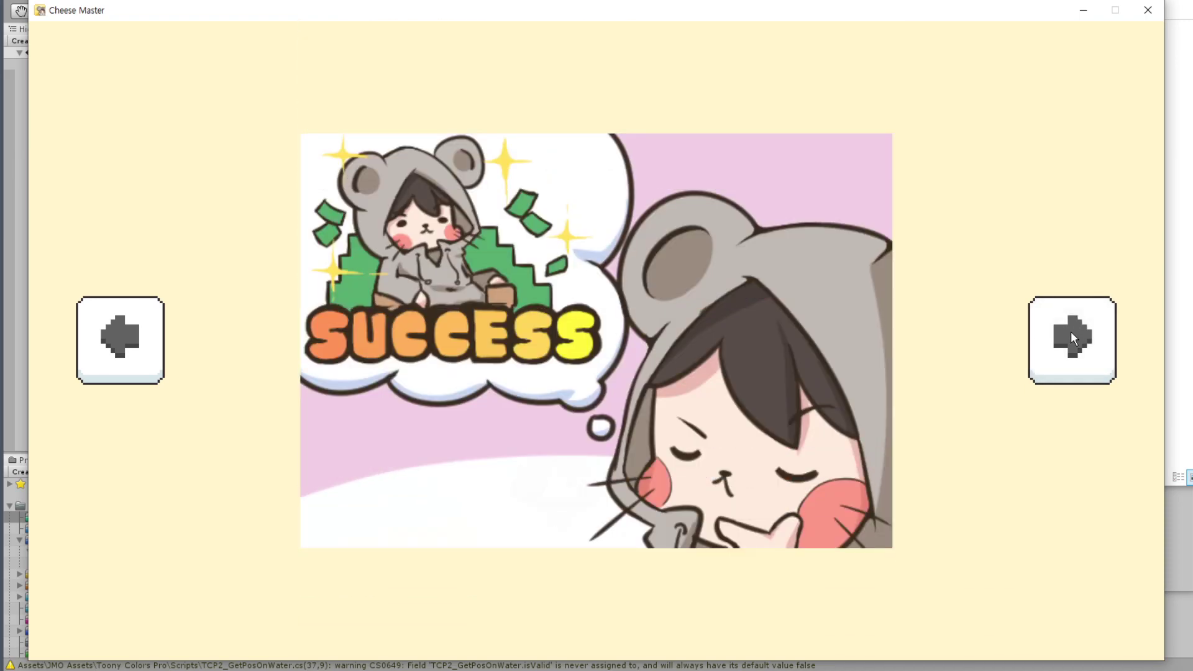
pyautogui.click(1071, 336)
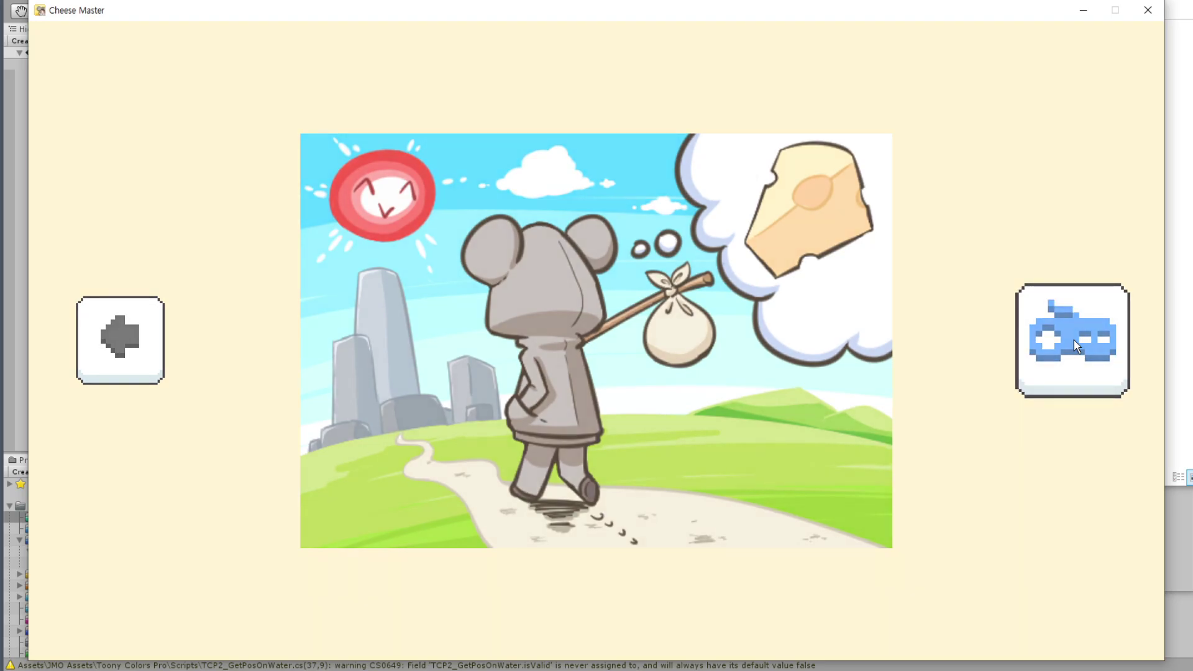
pyautogui.click(1077, 346)
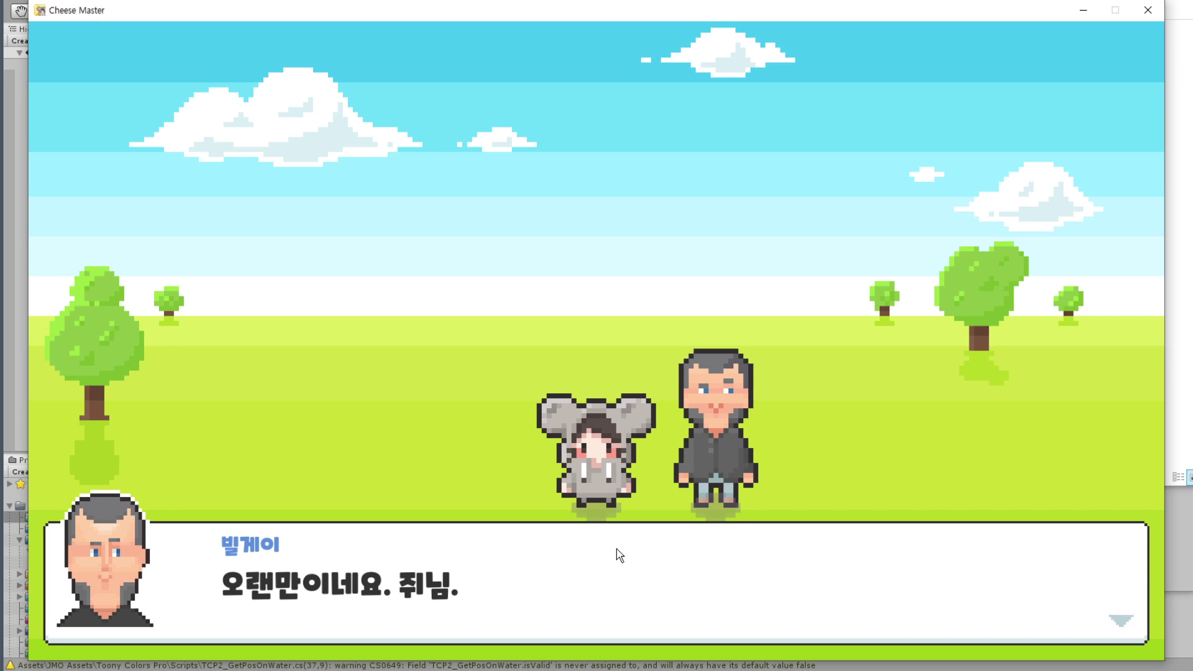
# Advance through the opening tutorial dialogue until play begins.
pyautogui.click(680, 553)
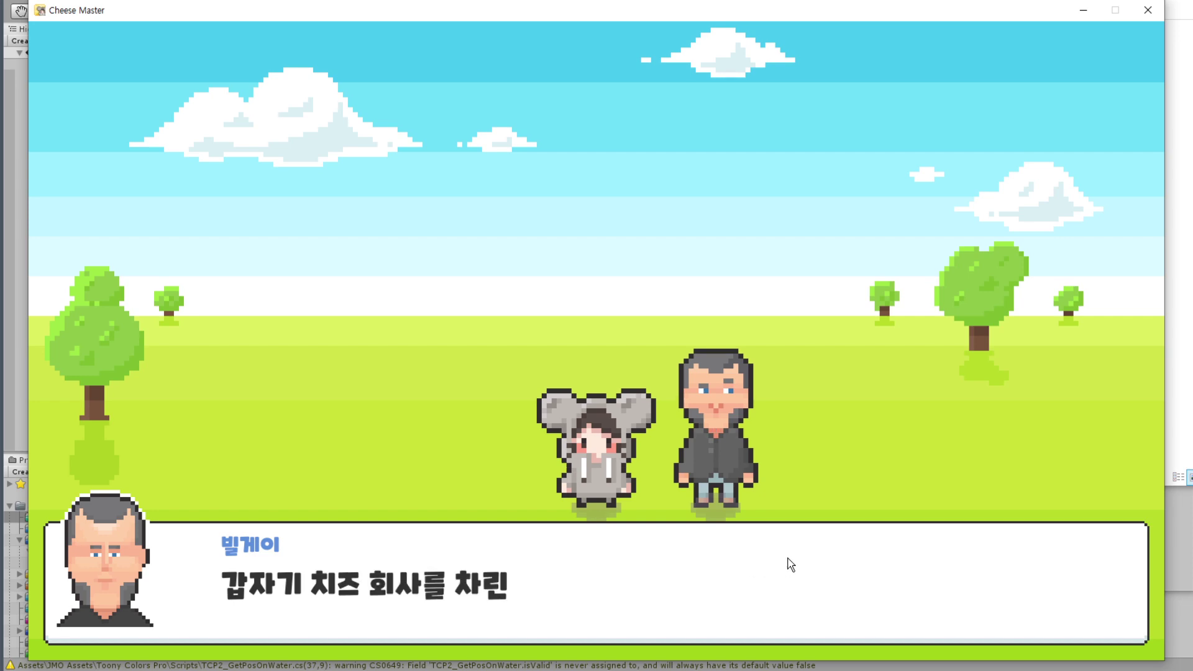
pyautogui.click(987, 552)
pyautogui.click(938, 553)
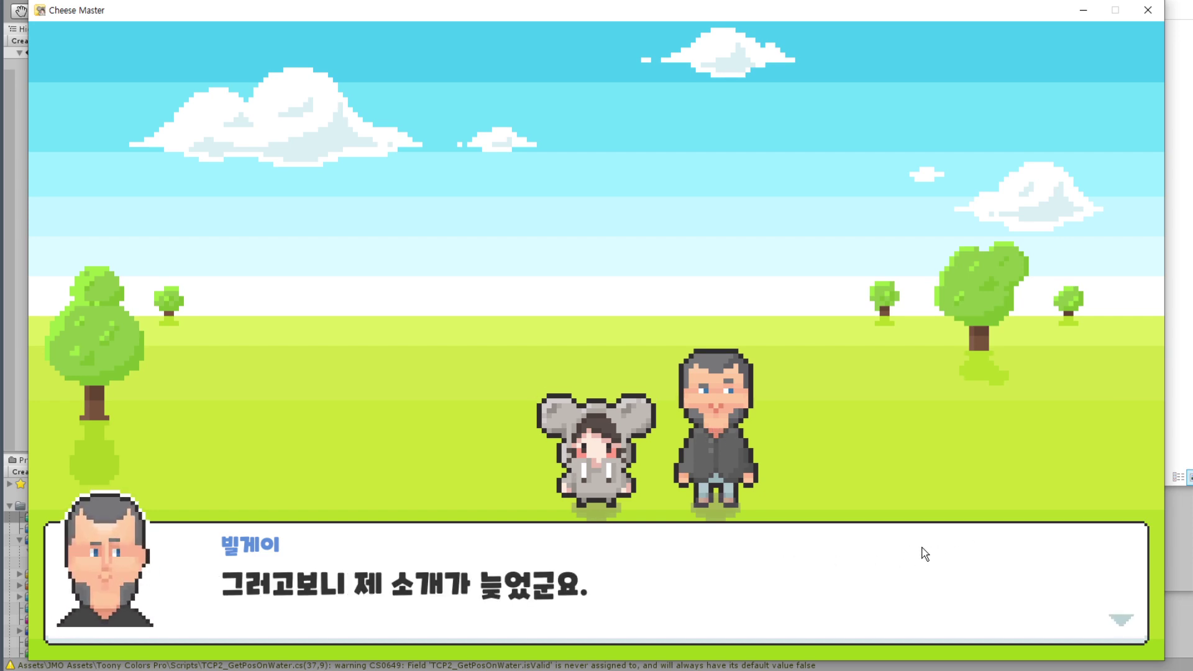
pyautogui.click(907, 557)
pyautogui.click(909, 560)
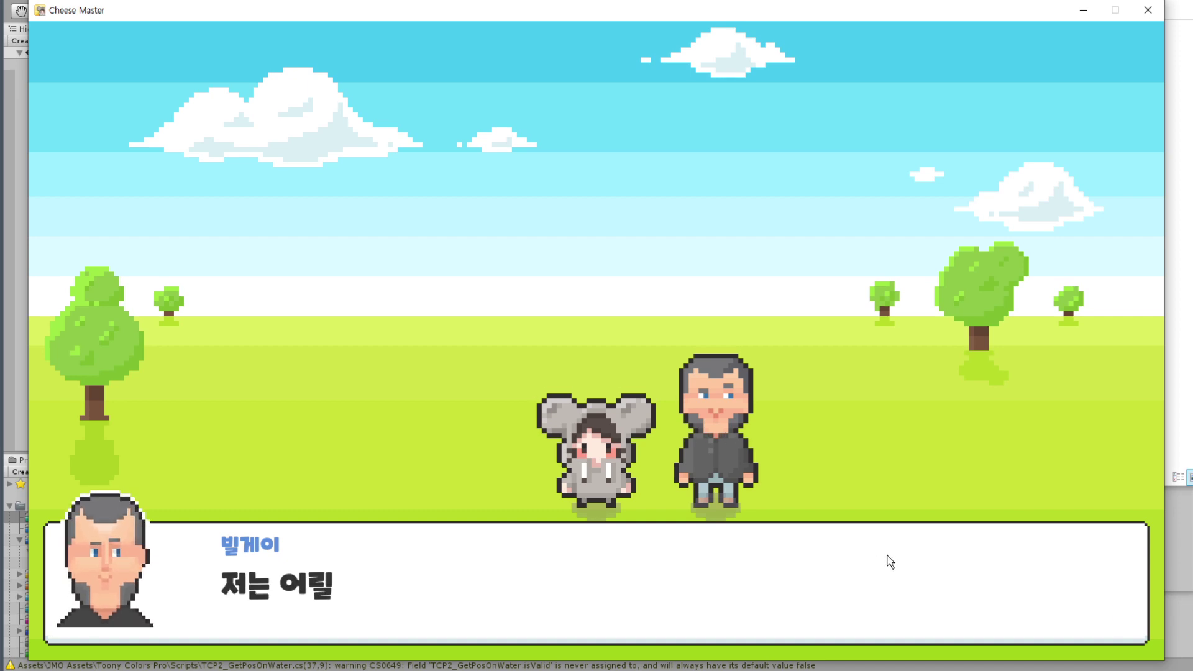
pyautogui.click(882, 559)
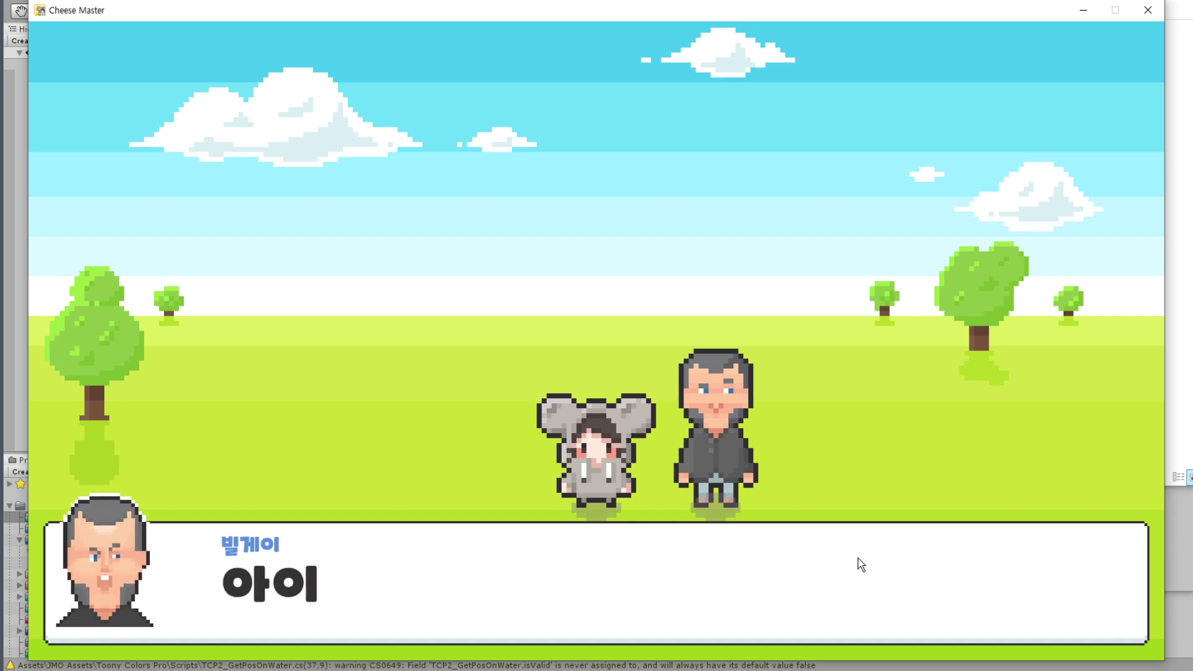
pyautogui.click(844, 564)
pyautogui.click(848, 567)
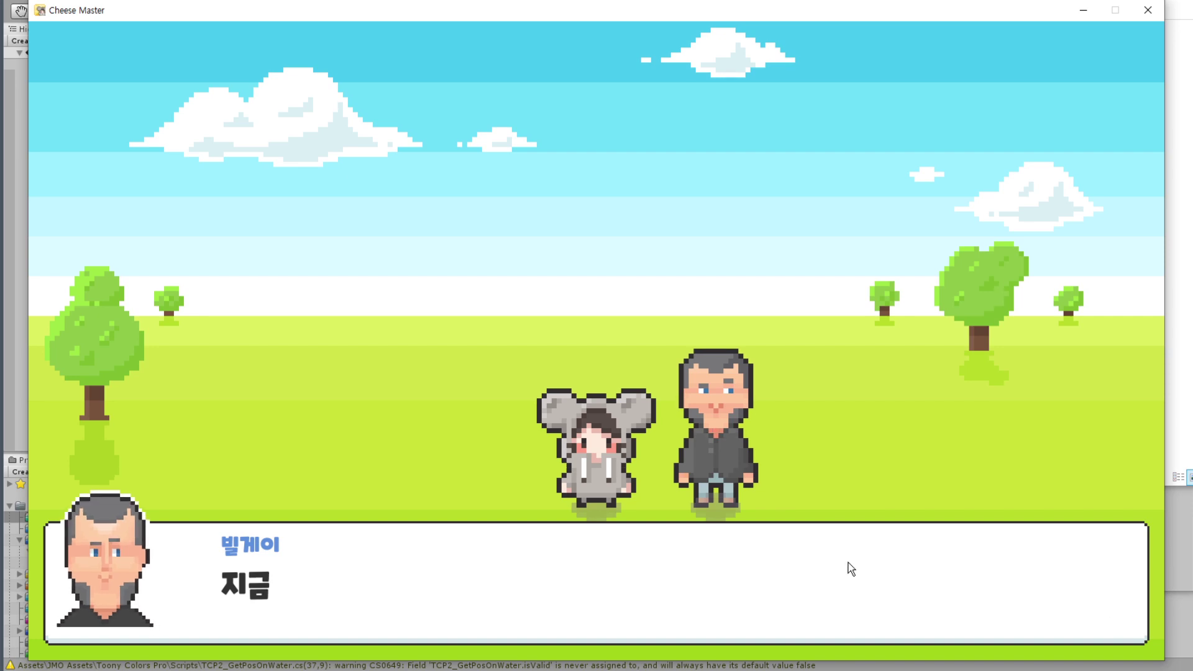
pyautogui.click(852, 565)
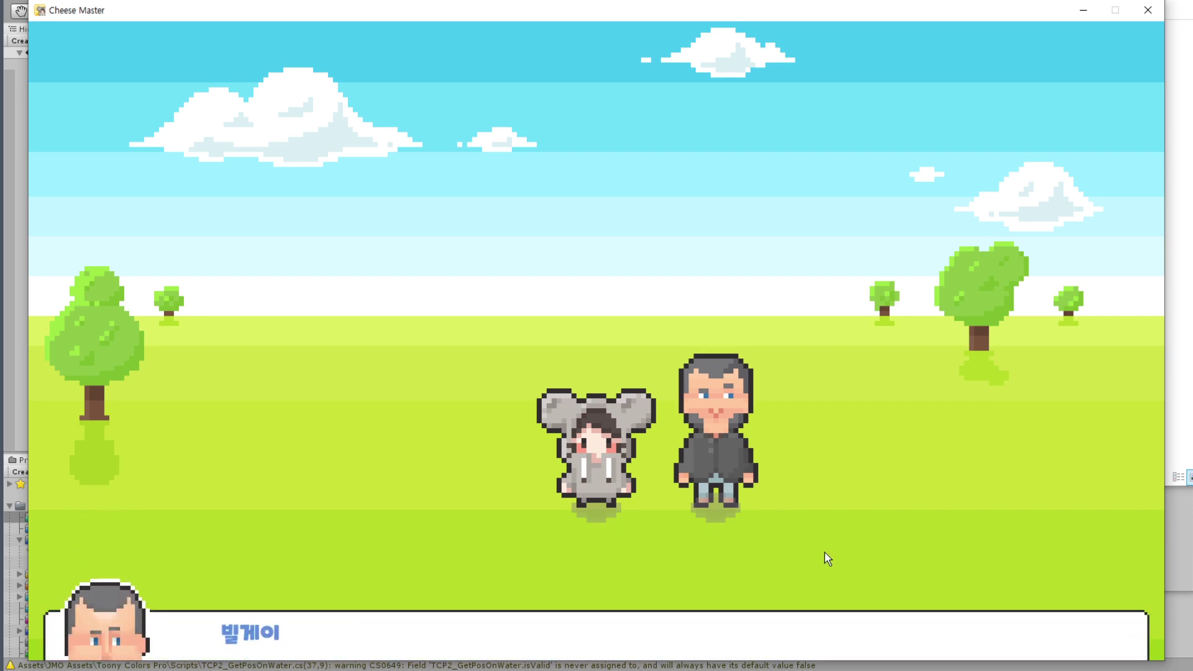
pyautogui.click(841, 567)
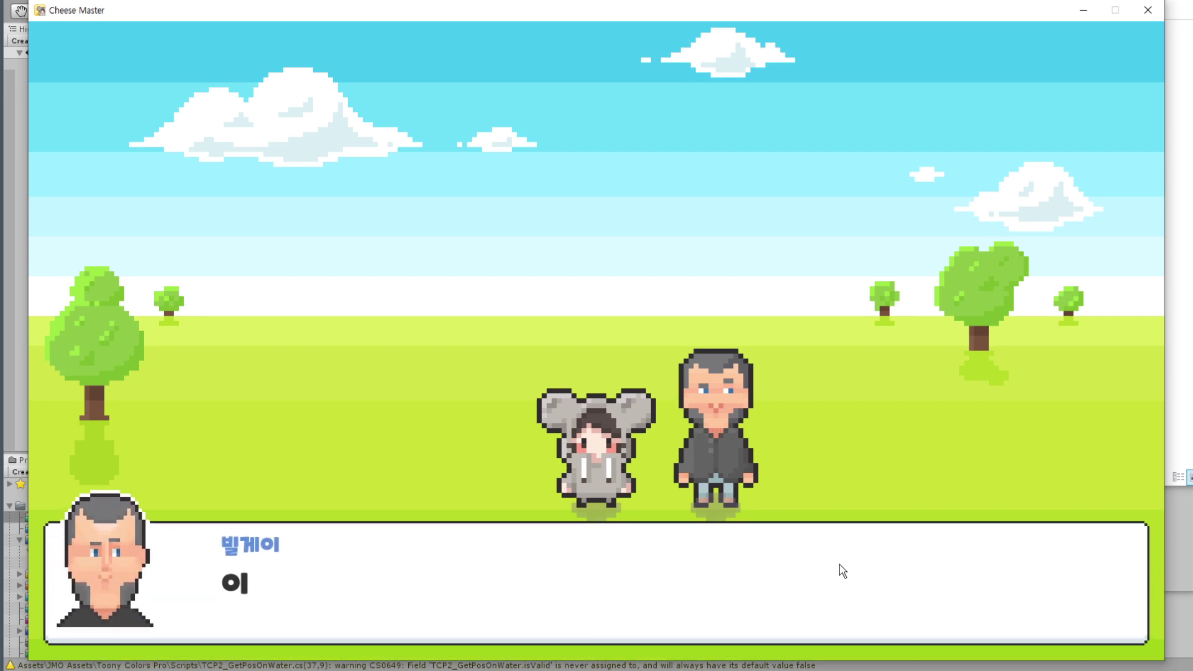
pyautogui.click(843, 565)
pyautogui.click(844, 567)
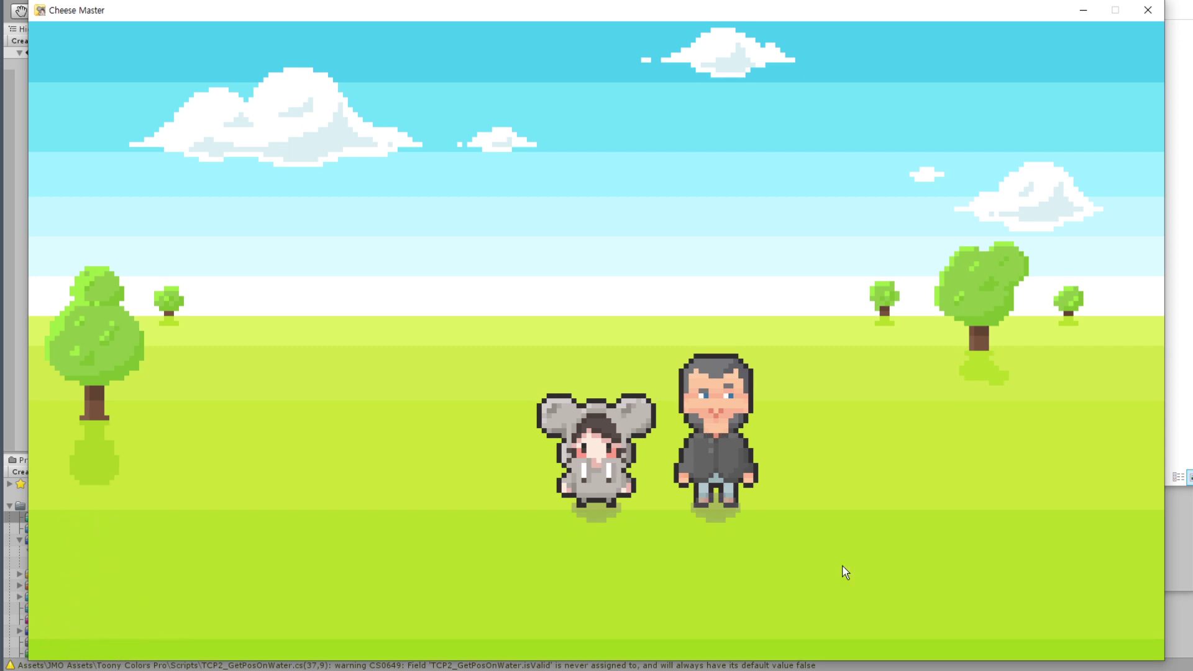
# Produce the first milk bottle with the mouse character and read the follow-up lines.
pyautogui.click(640, 473)
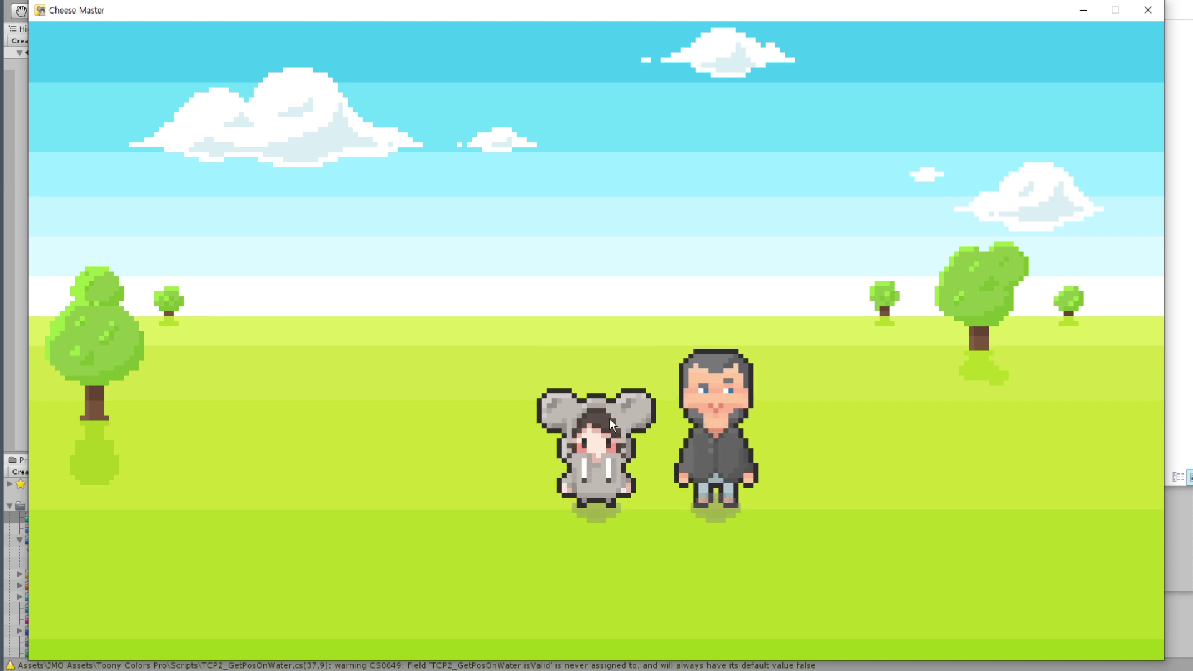
pyautogui.click(717, 470)
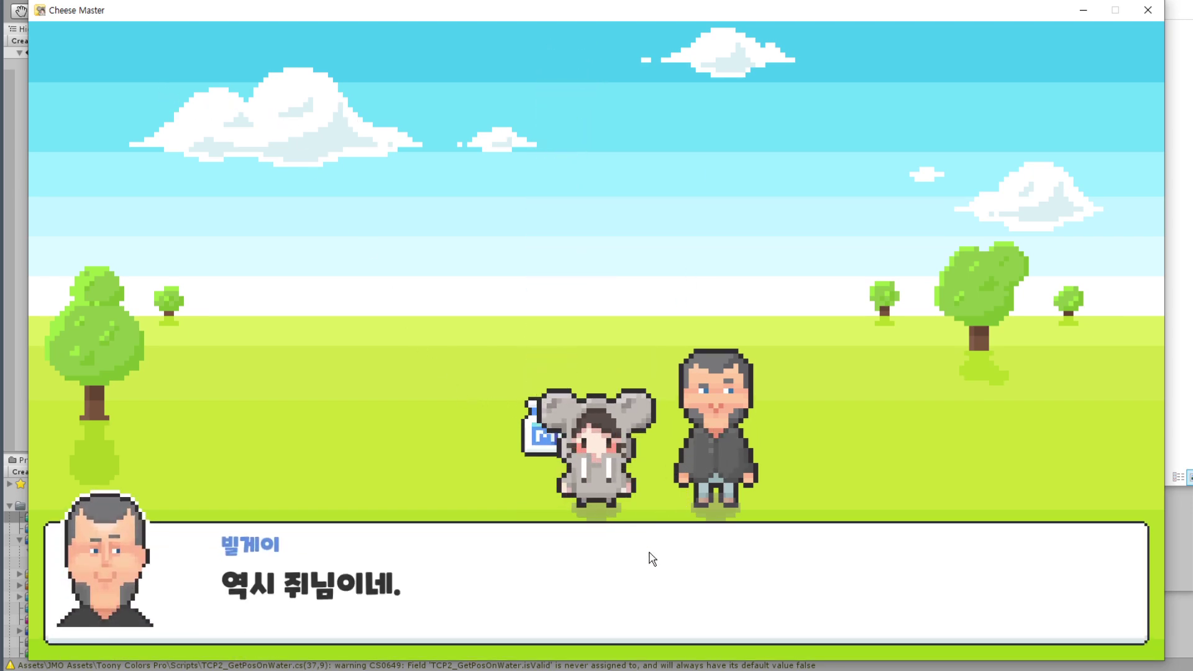
pyautogui.click(790, 551)
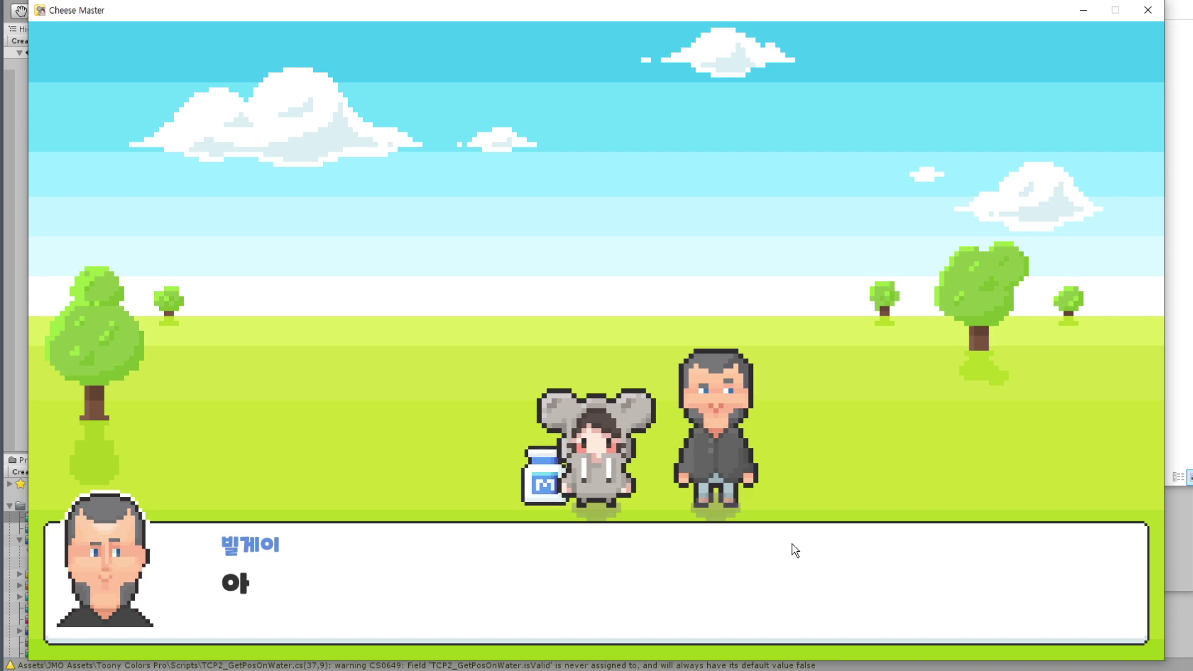
pyautogui.click(905, 555)
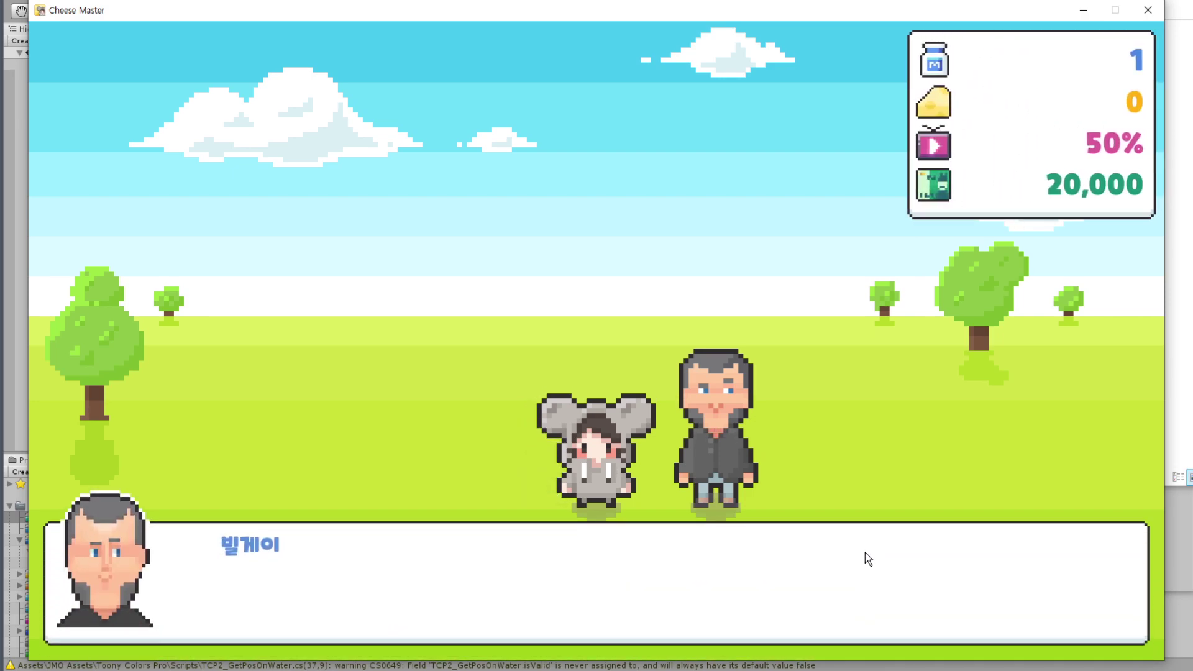
# Finish the remaining tutorial lines, make milk up to 10, and dismiss the final dialogue.
pyautogui.click(791, 567)
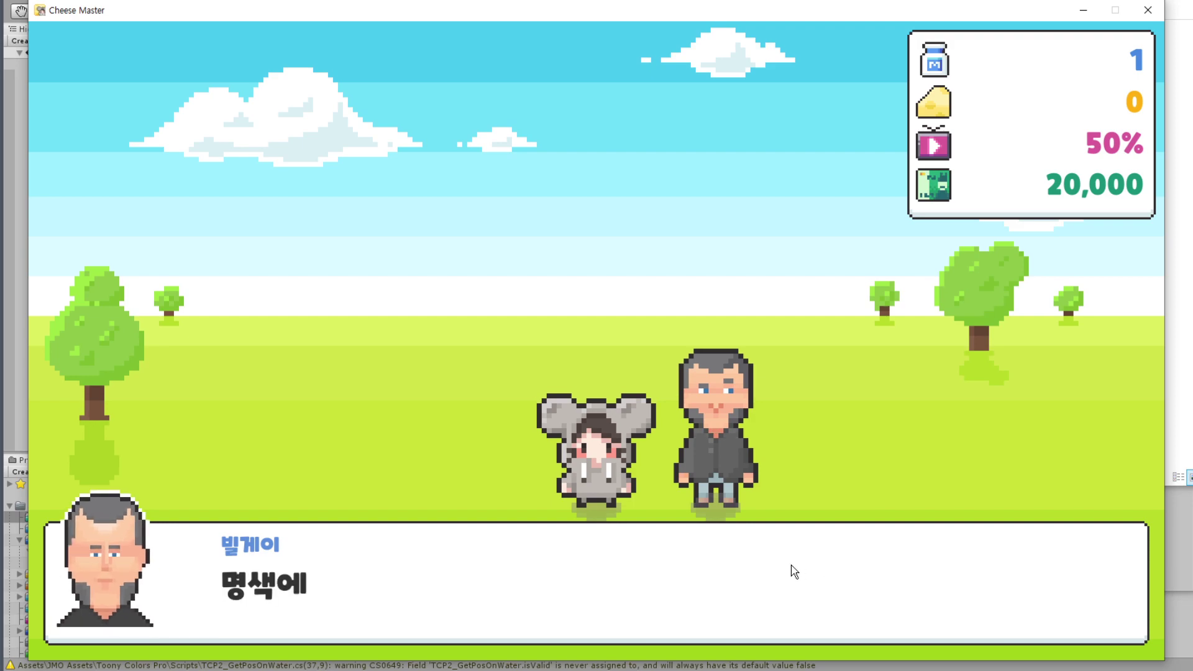
pyautogui.click(841, 556)
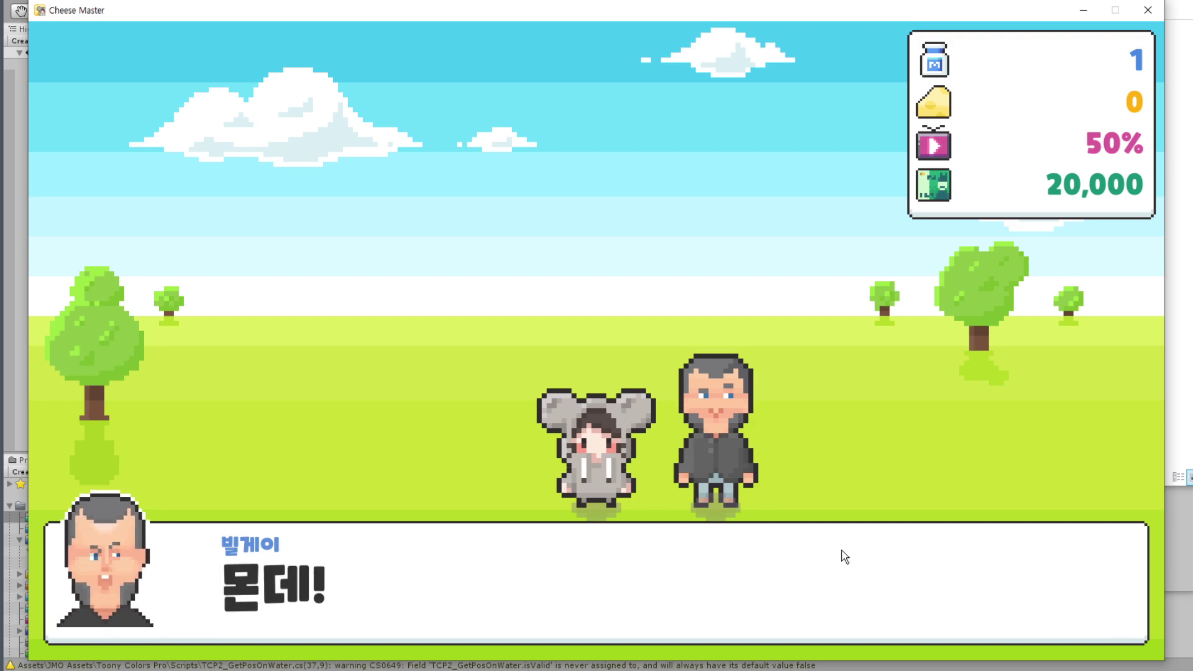
pyautogui.click(833, 553)
pyautogui.click(847, 561)
pyautogui.click(887, 564)
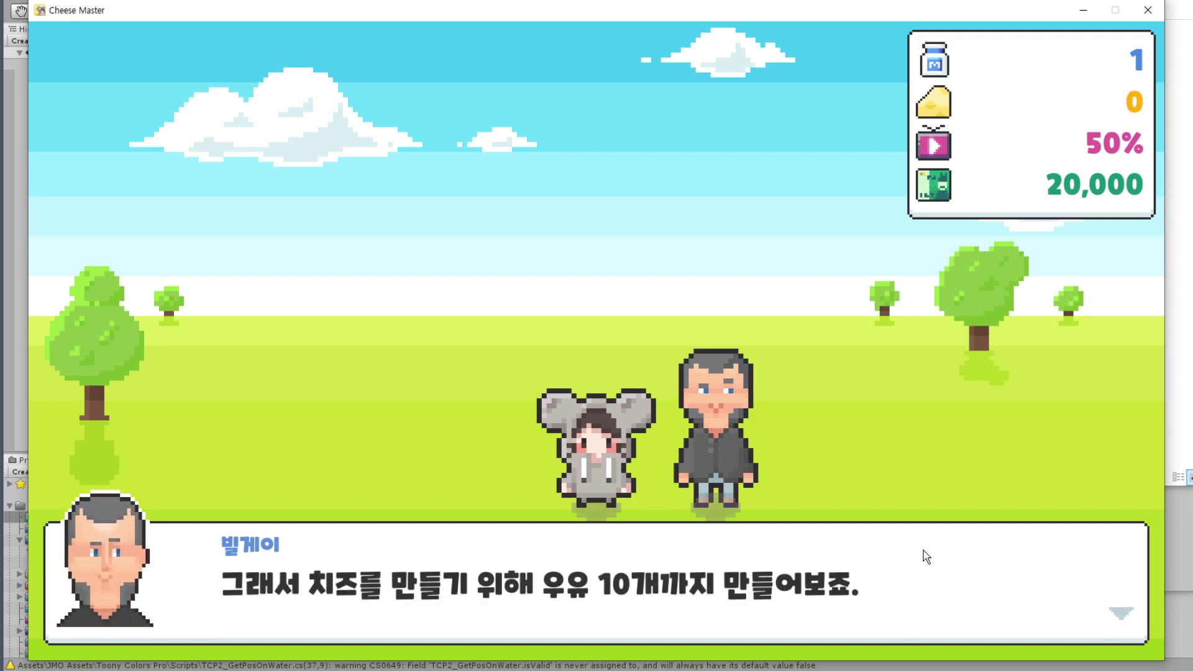
pyautogui.click(894, 554)
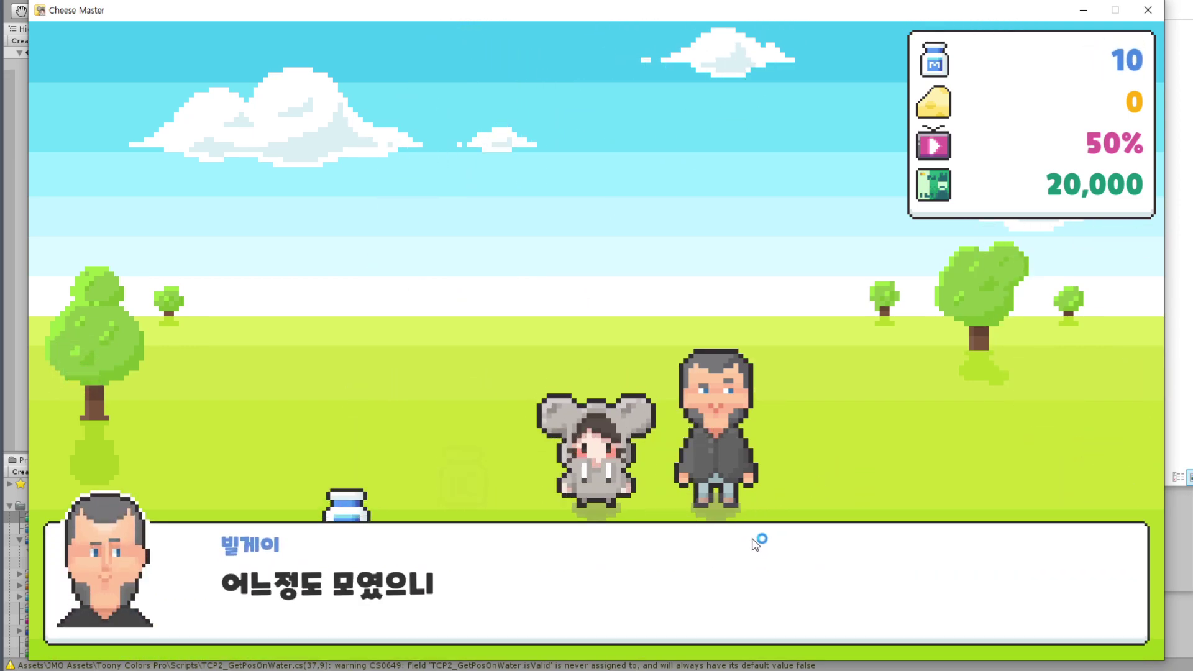
pyautogui.click(751, 545)
pyautogui.click(753, 548)
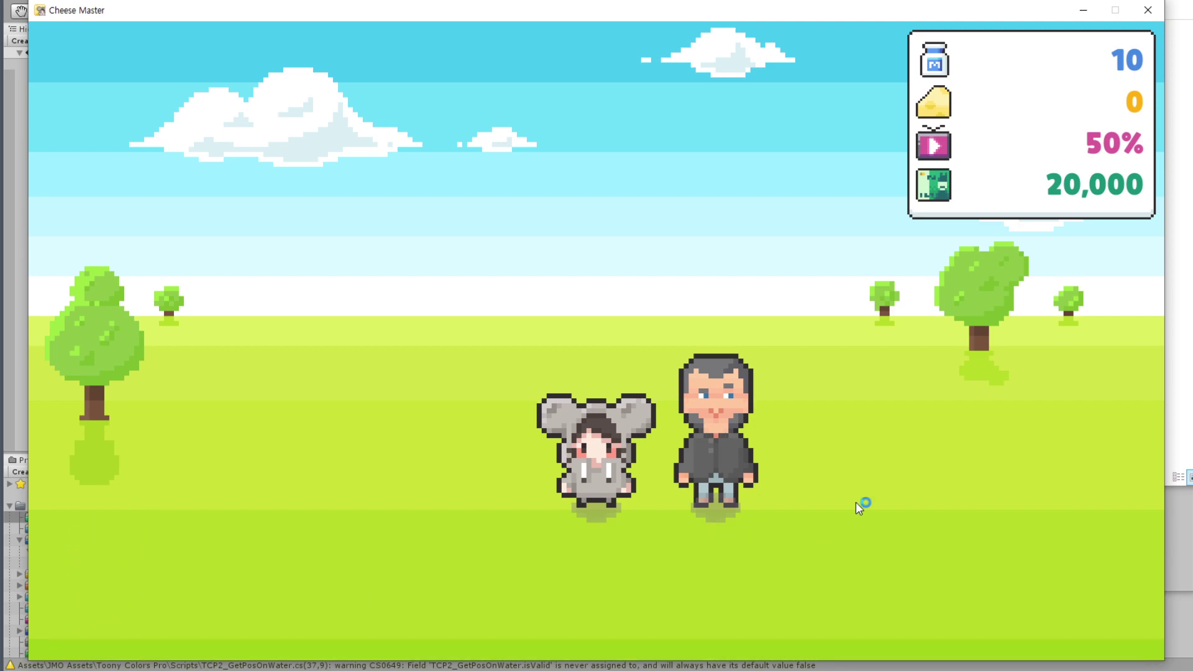
# Move to the cheese factory room and check the exchange rate in the info panel.
pyautogui.click(1105, 402)
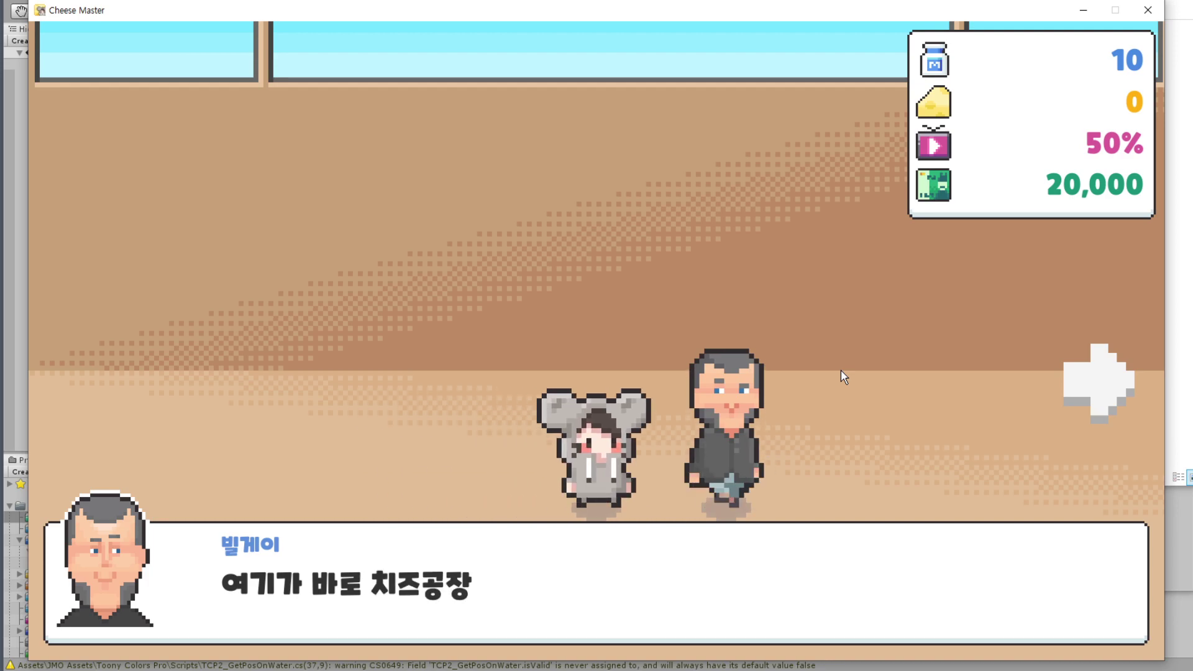
pyautogui.click(623, 549)
pyautogui.click(739, 559)
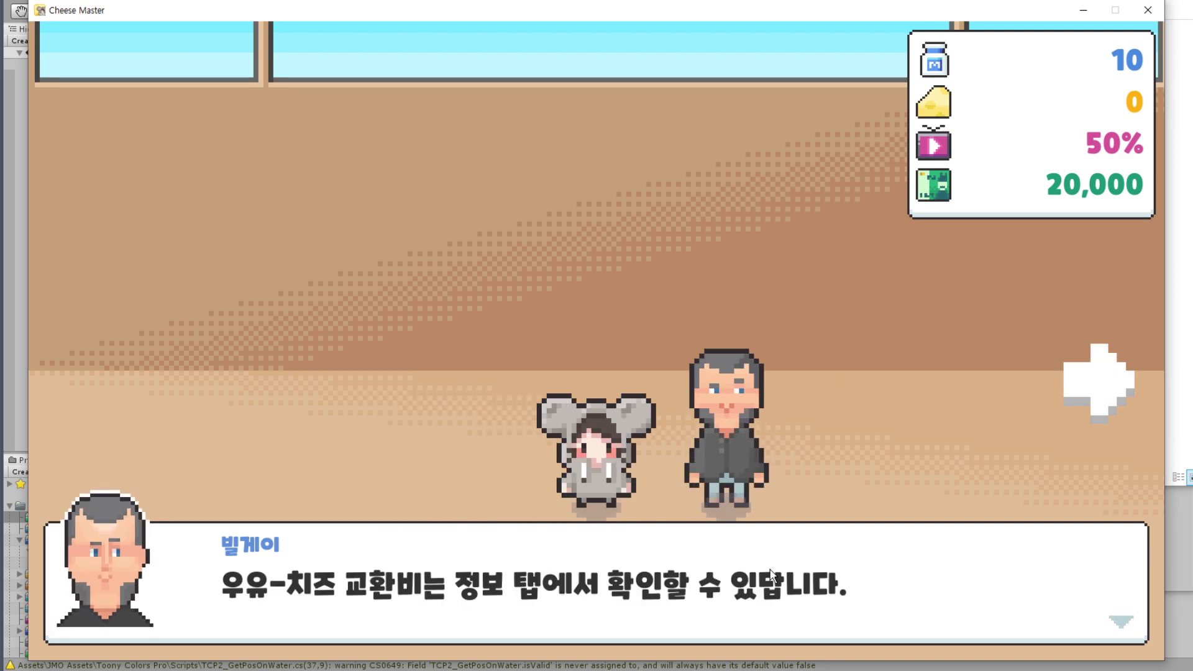
pyautogui.click(839, 567)
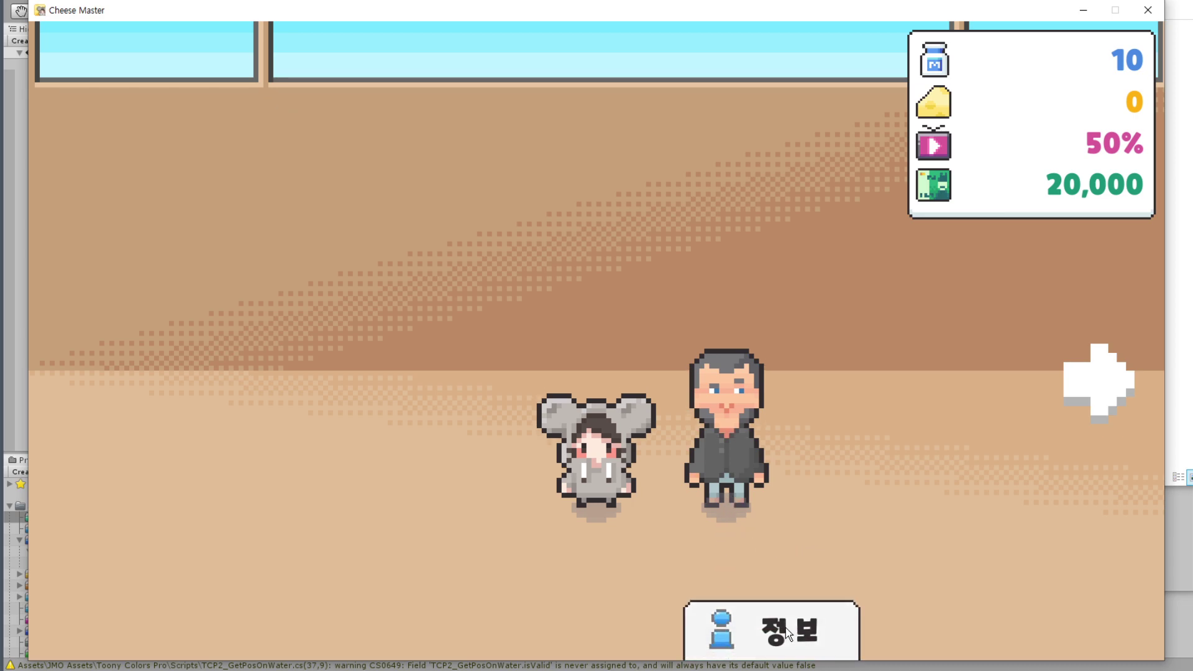
pyautogui.click(787, 634)
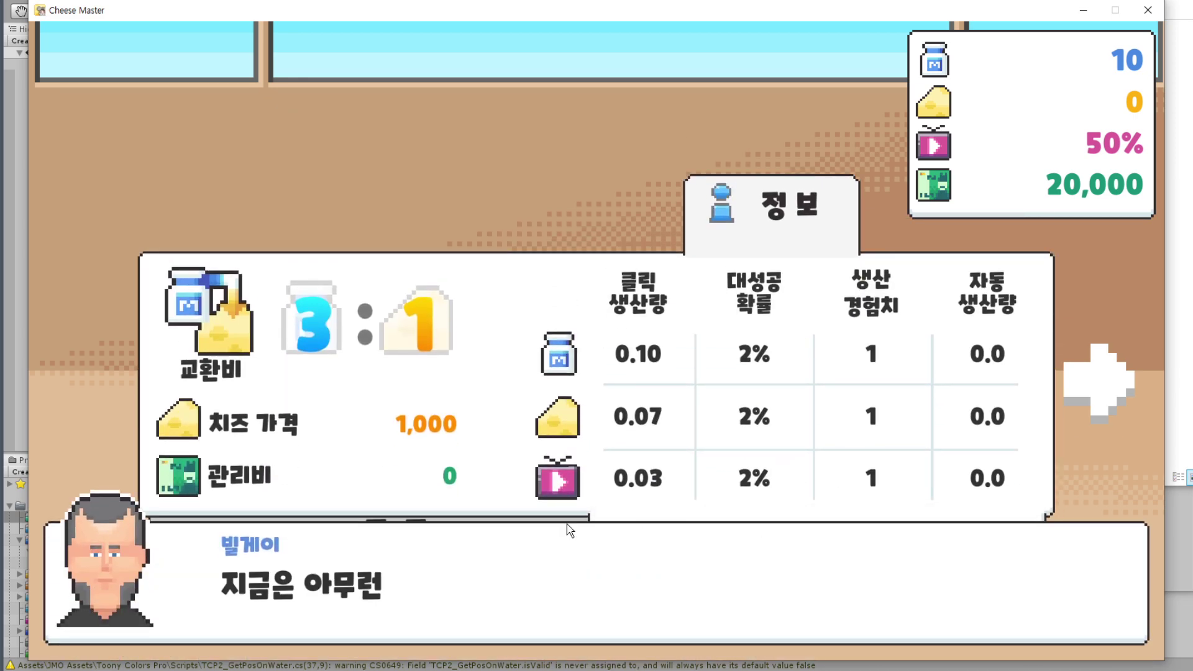
pyautogui.click(897, 570)
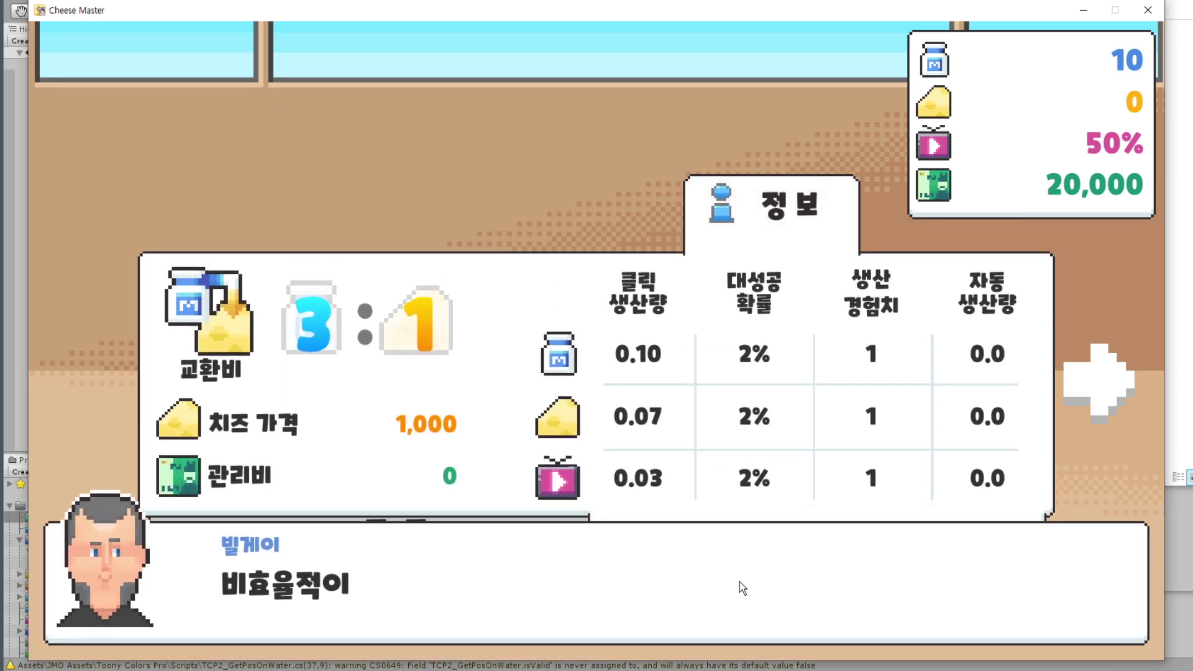
pyautogui.click(863, 575)
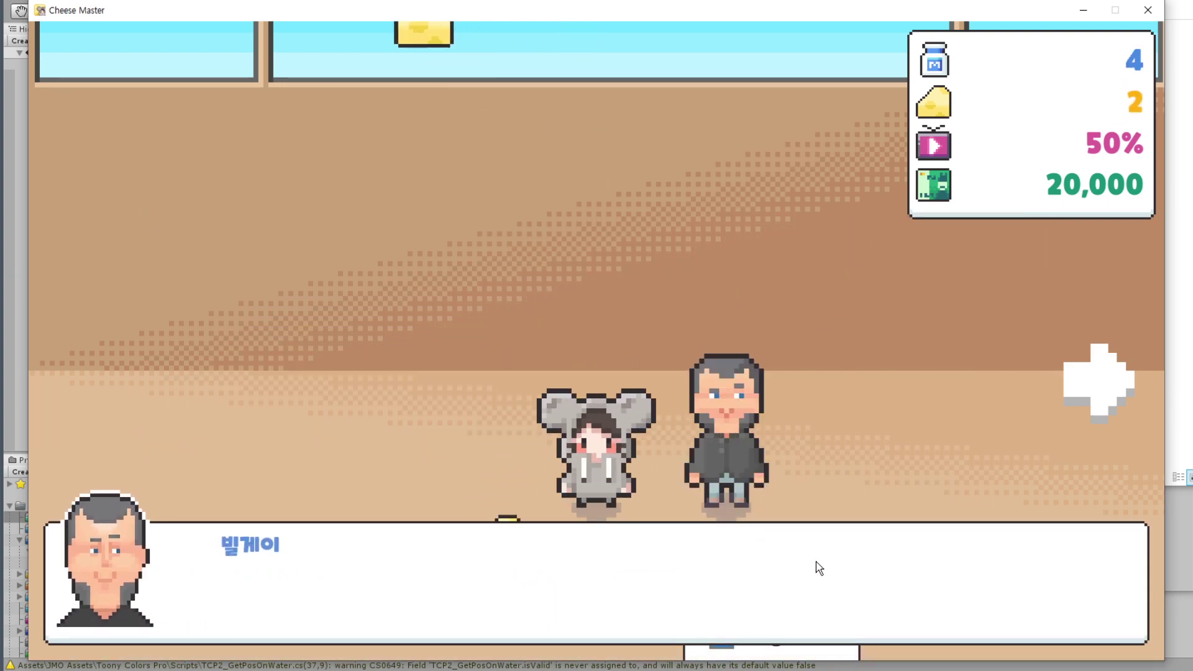
# Read through the tutorial dialogue that reveals the date panel.
pyautogui.click(847, 573)
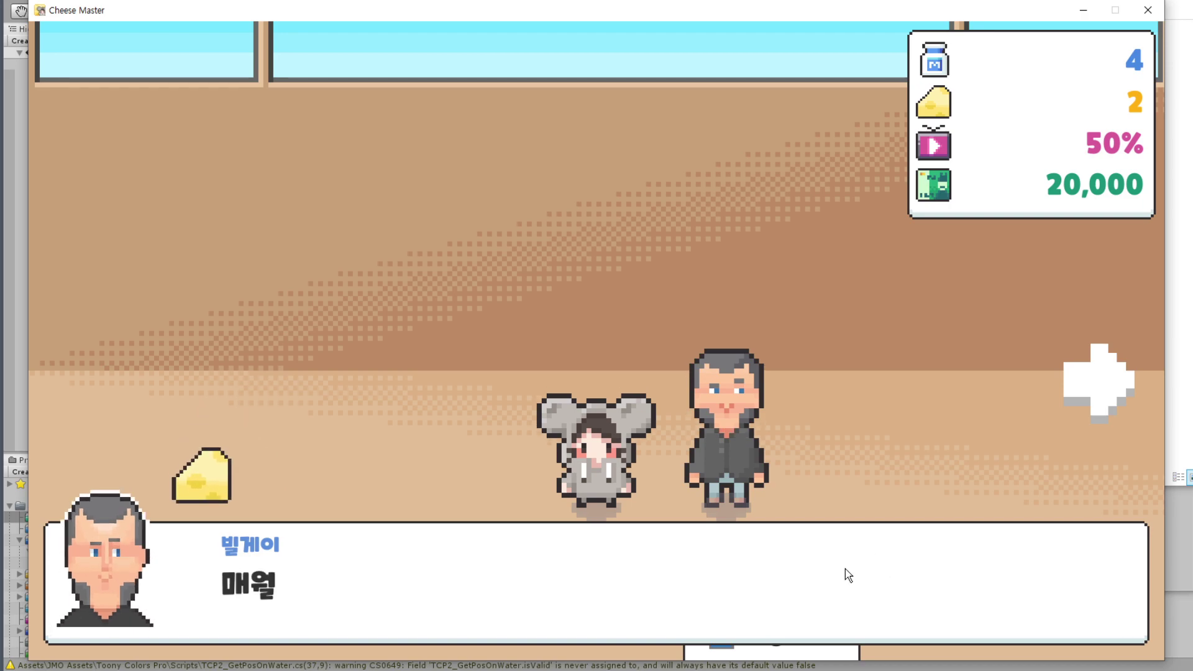
pyautogui.click(807, 568)
pyautogui.click(870, 566)
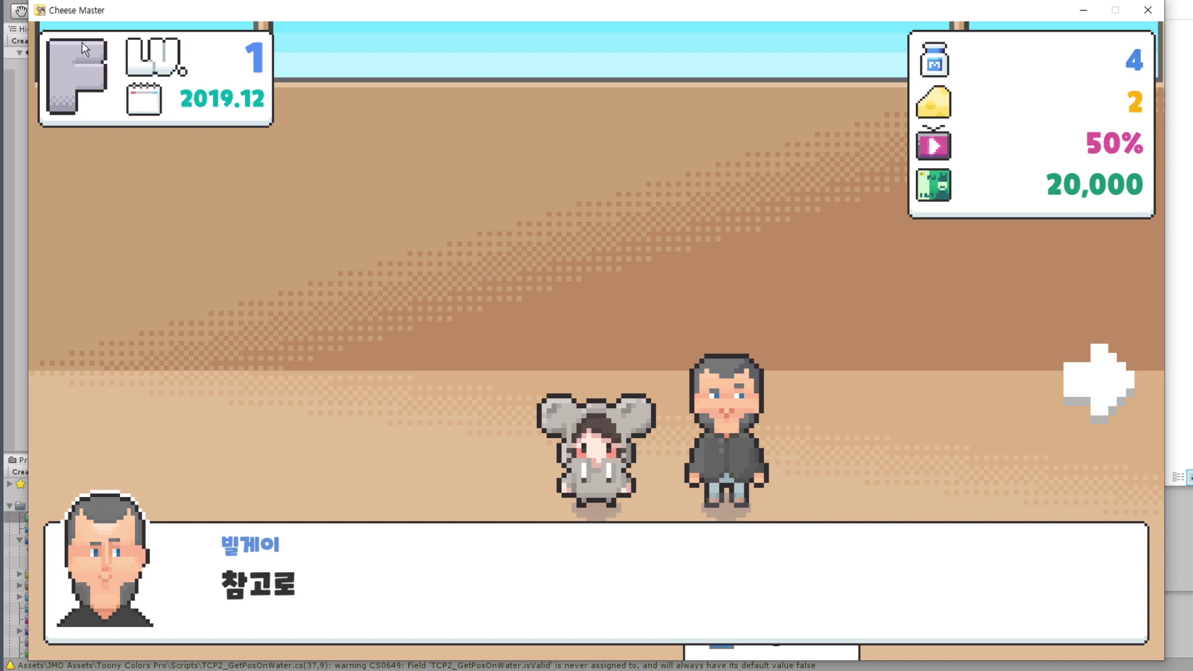
pyautogui.click(794, 582)
pyautogui.click(901, 577)
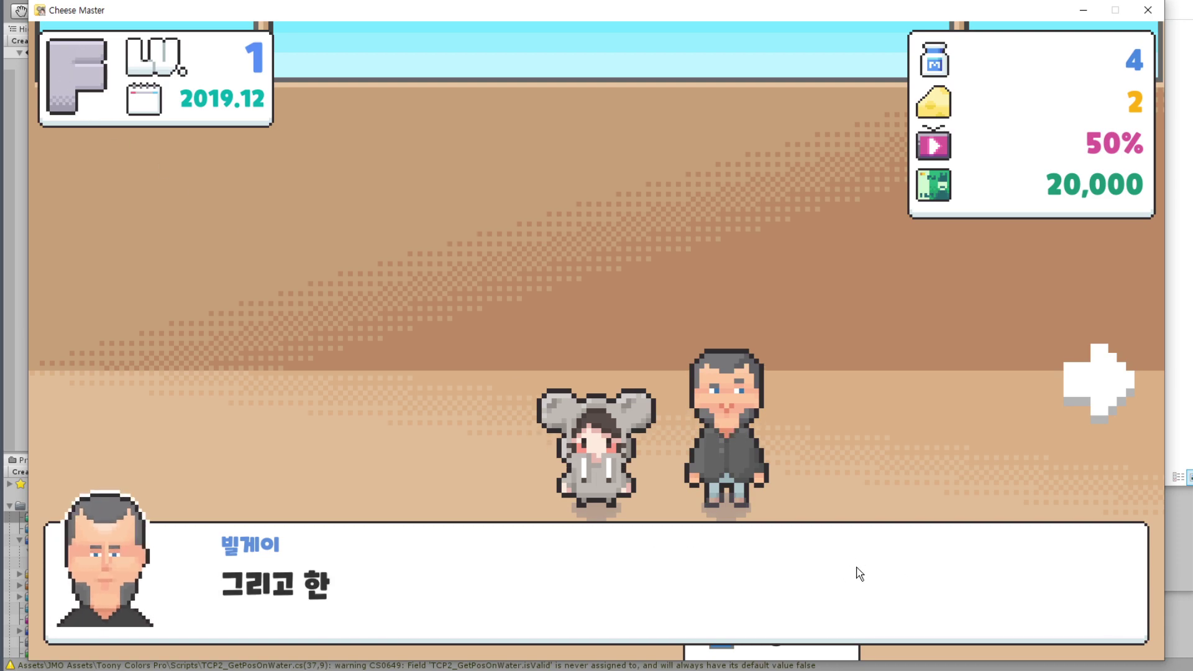
pyautogui.click(857, 569)
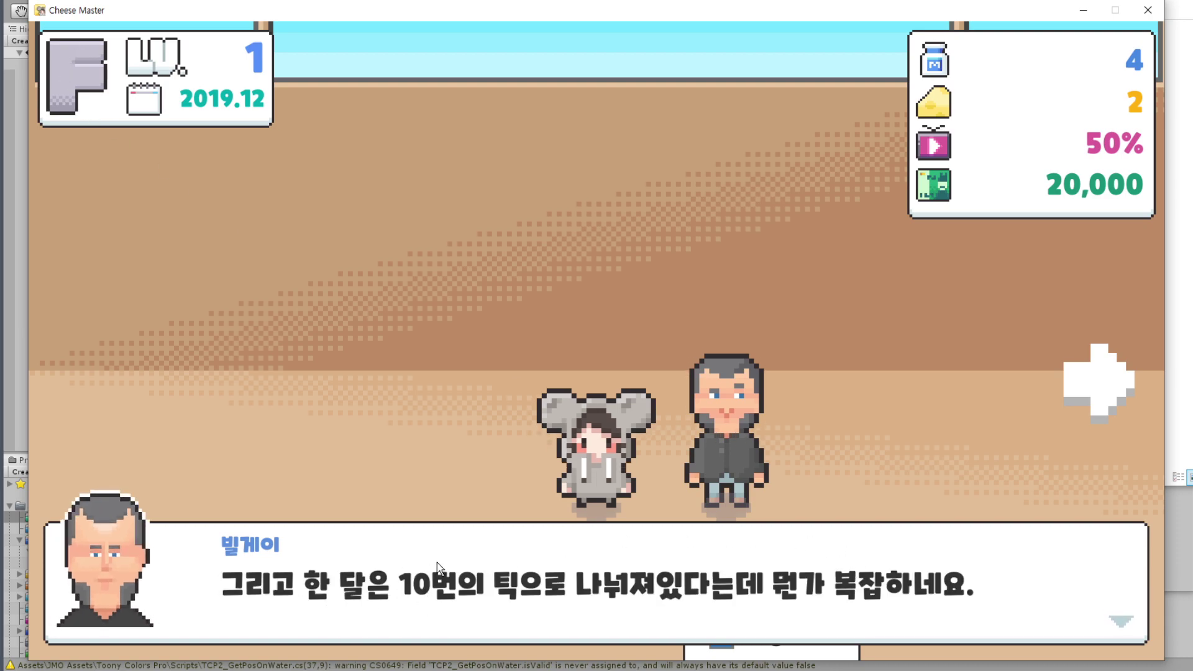
# Finish the lines on monthly ticks, milk expiring and resource management until the dialogue closes.
pyautogui.click(926, 579)
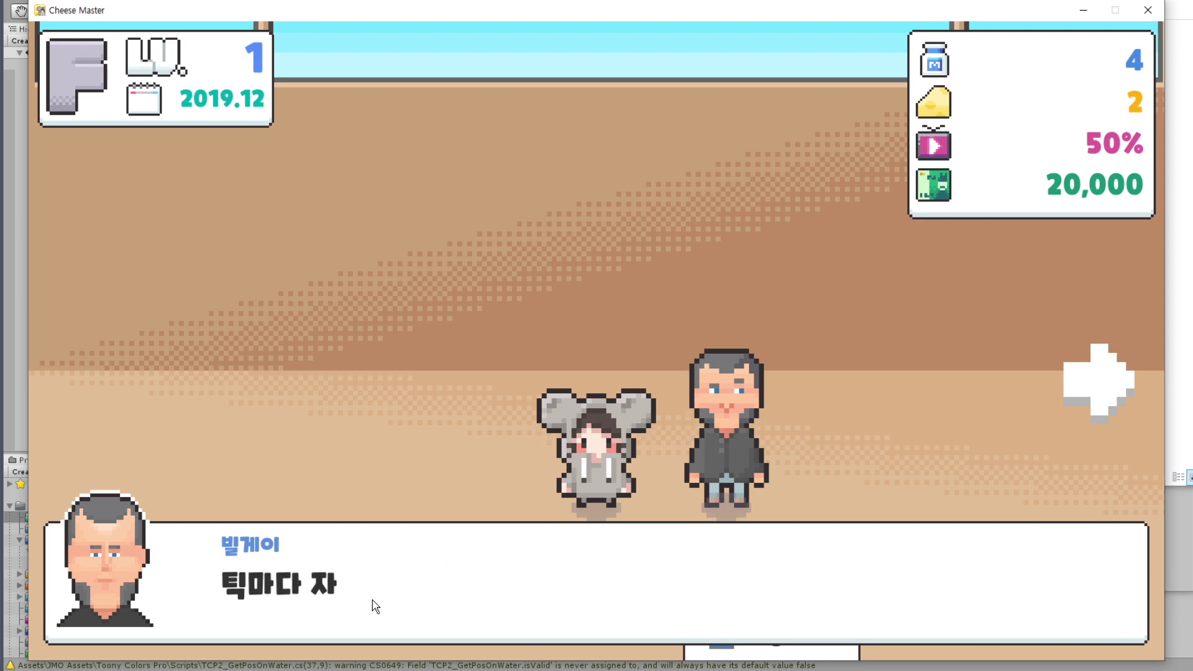
pyautogui.click(331, 615)
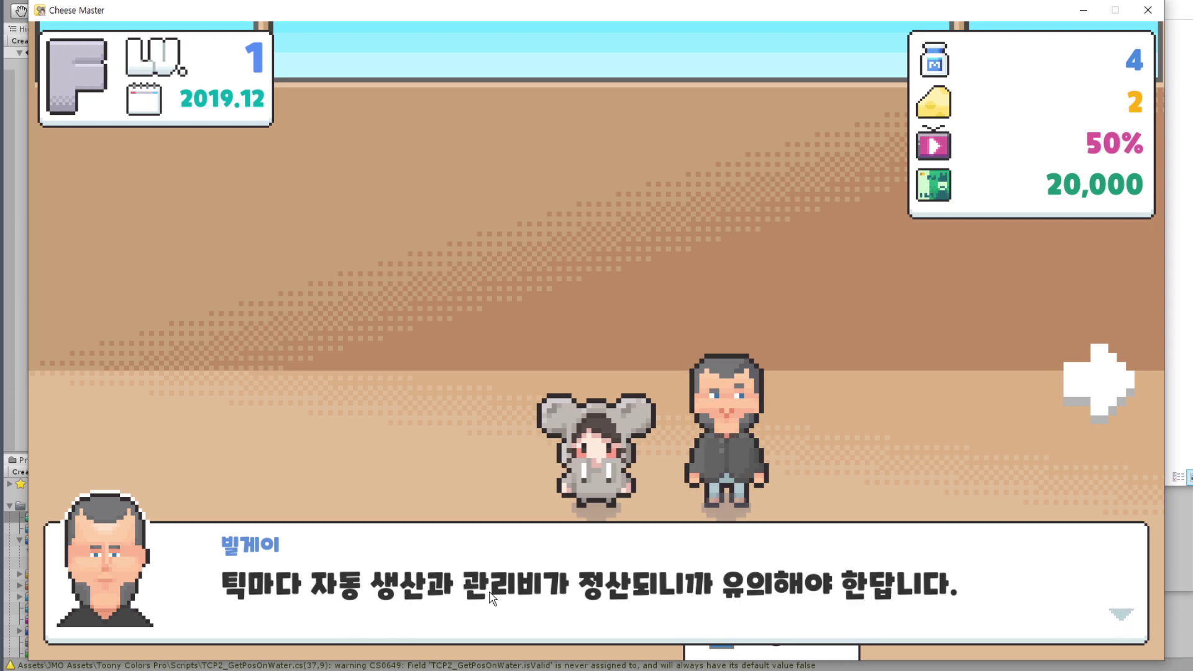
pyautogui.click(974, 560)
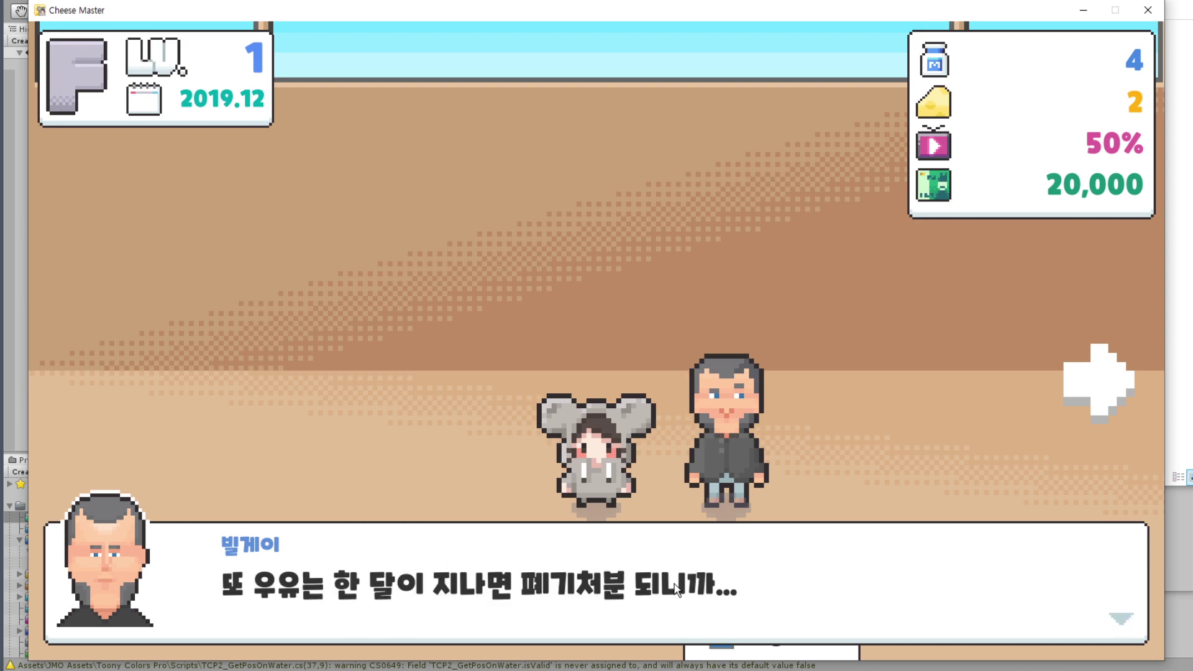
pyautogui.click(823, 562)
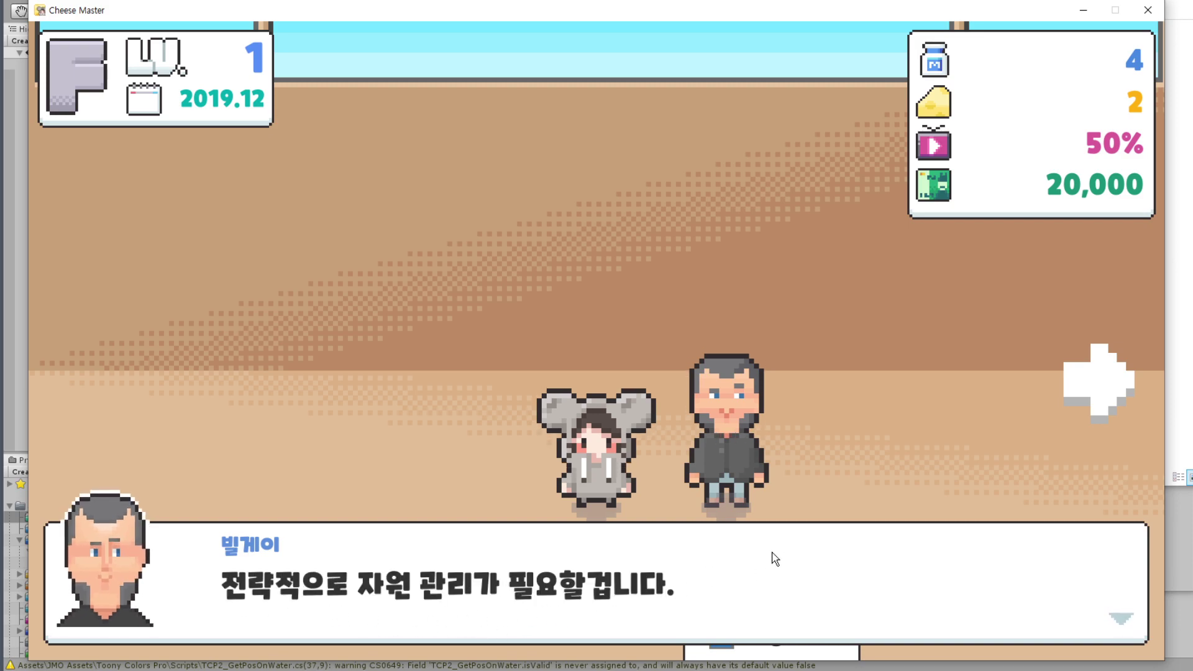
pyautogui.click(771, 572)
pyautogui.click(851, 565)
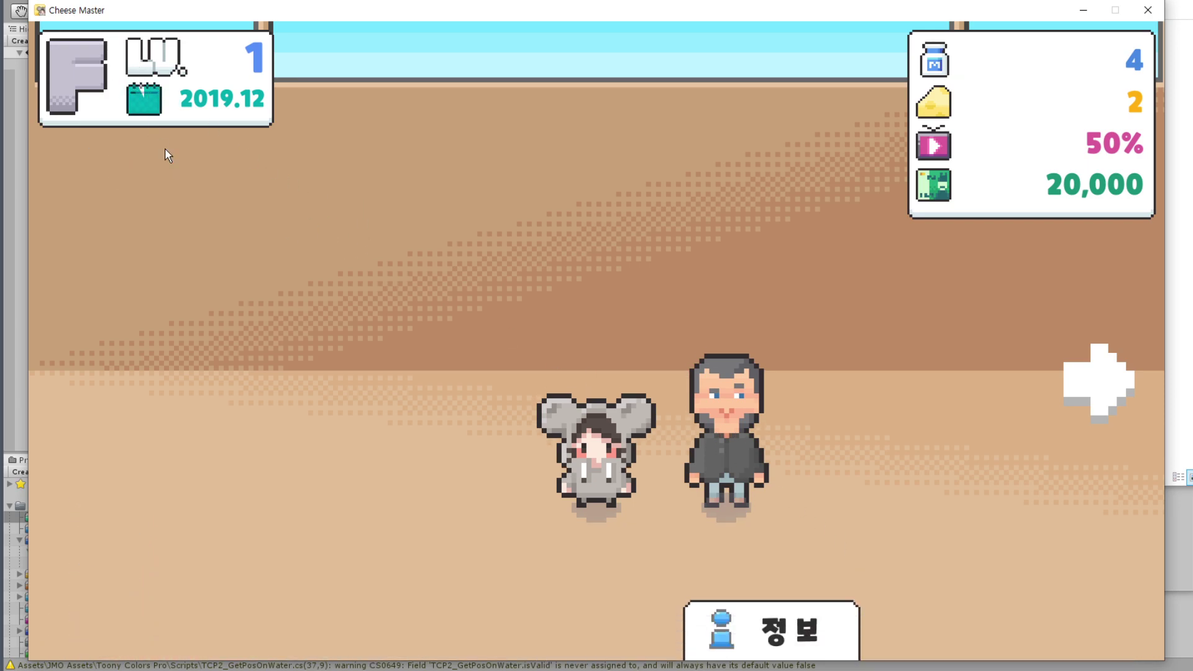
# Check the level and experience details and read the line explaining ad progress.
pyautogui.click(180, 61)
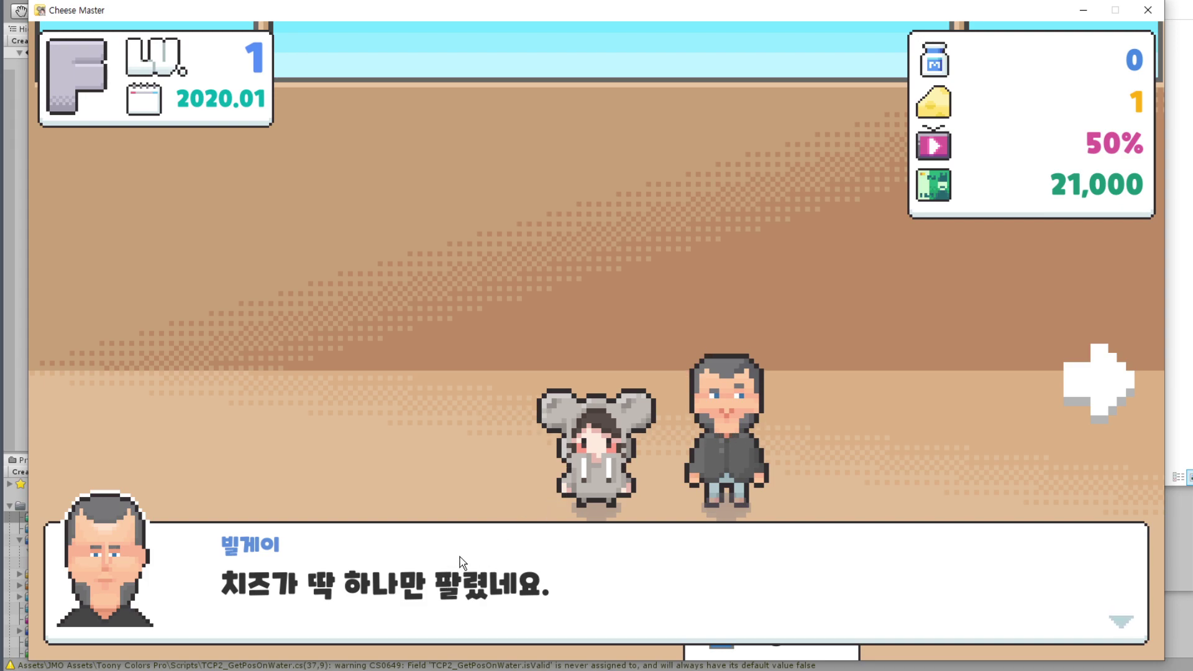
pyautogui.click(520, 550)
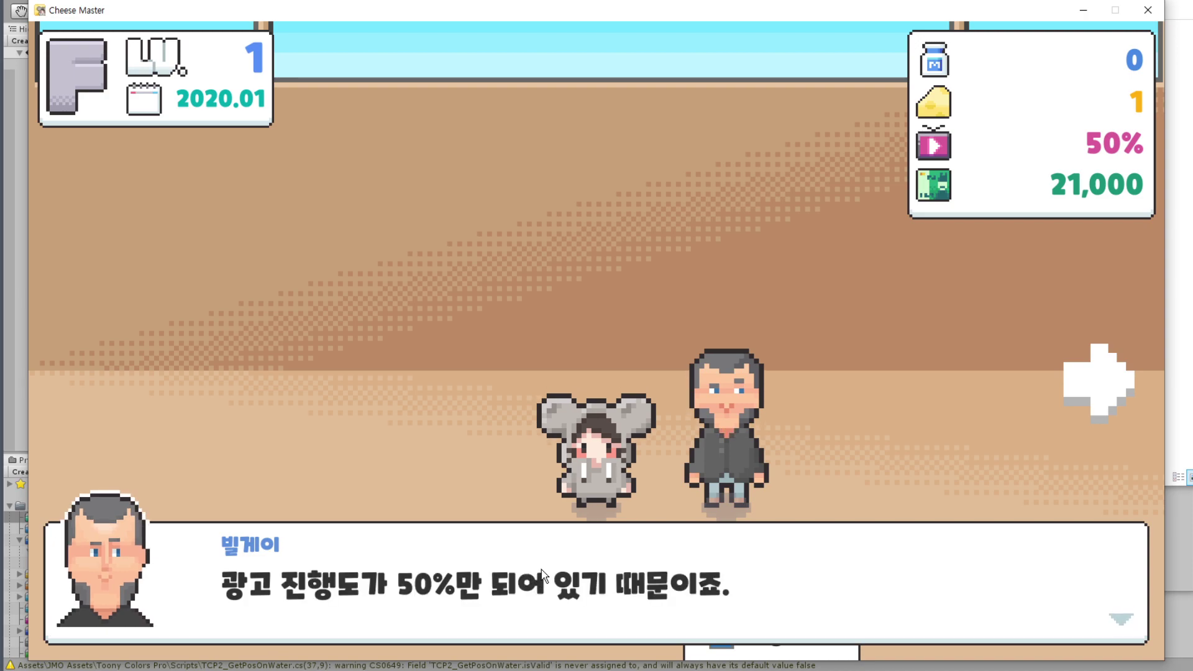
pyautogui.click(574, 561)
pyautogui.click(612, 562)
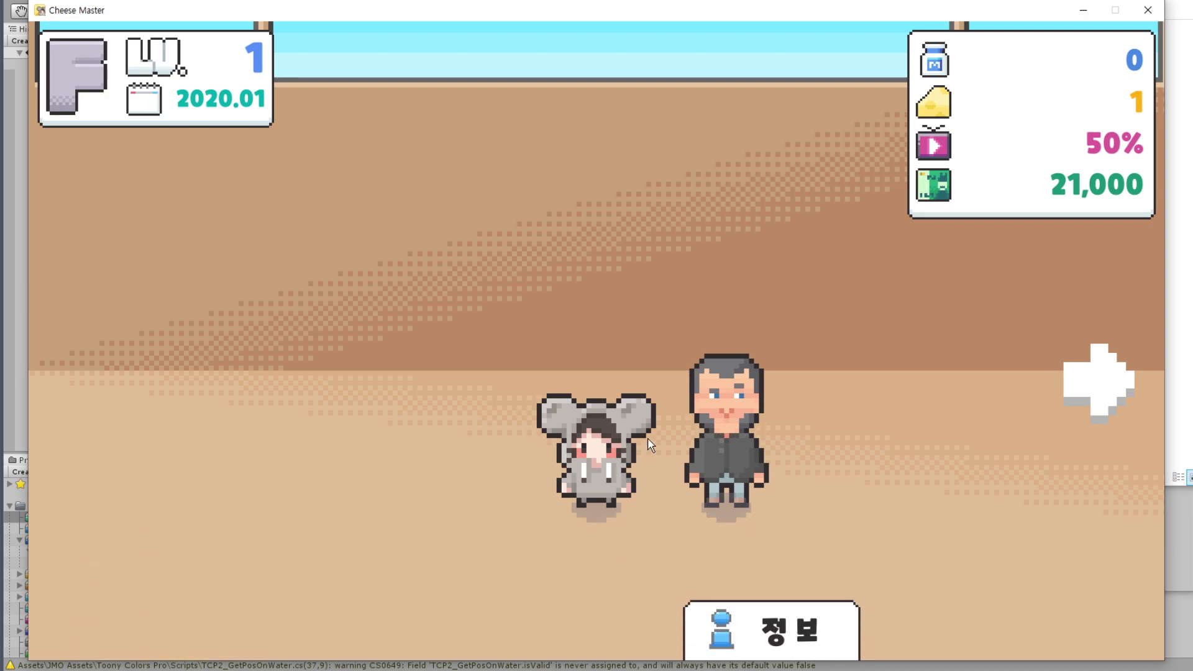
# Go to the purple office and read its tutorial about raising ad progress by 1%.
pyautogui.click(1098, 384)
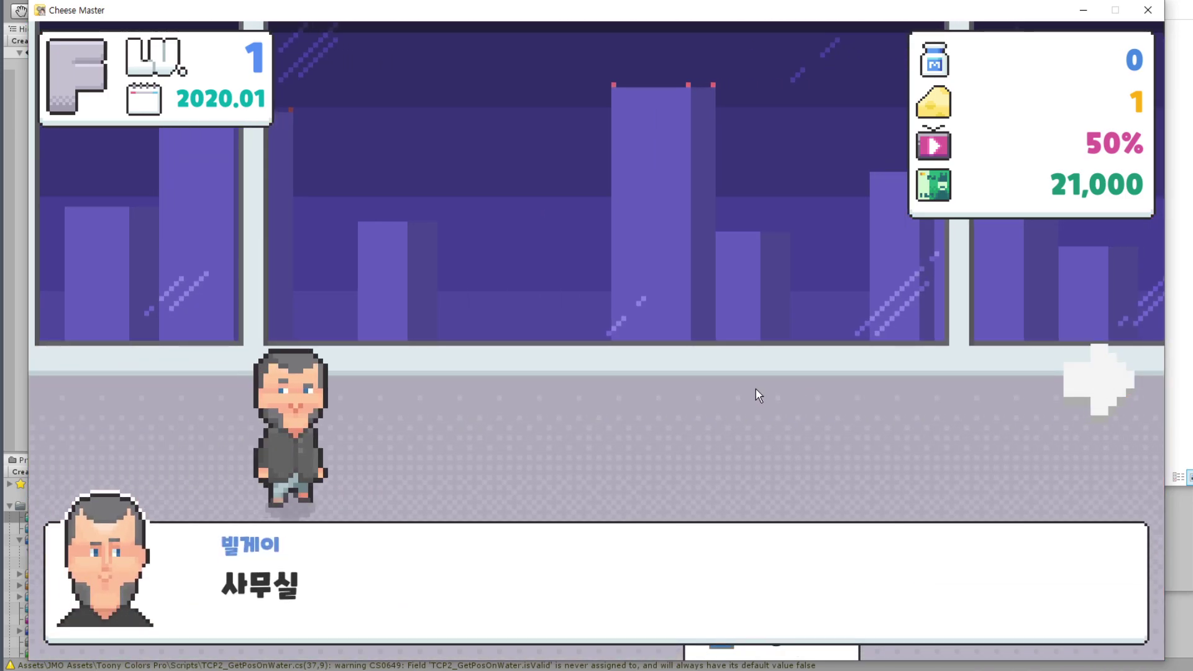
pyautogui.click(584, 575)
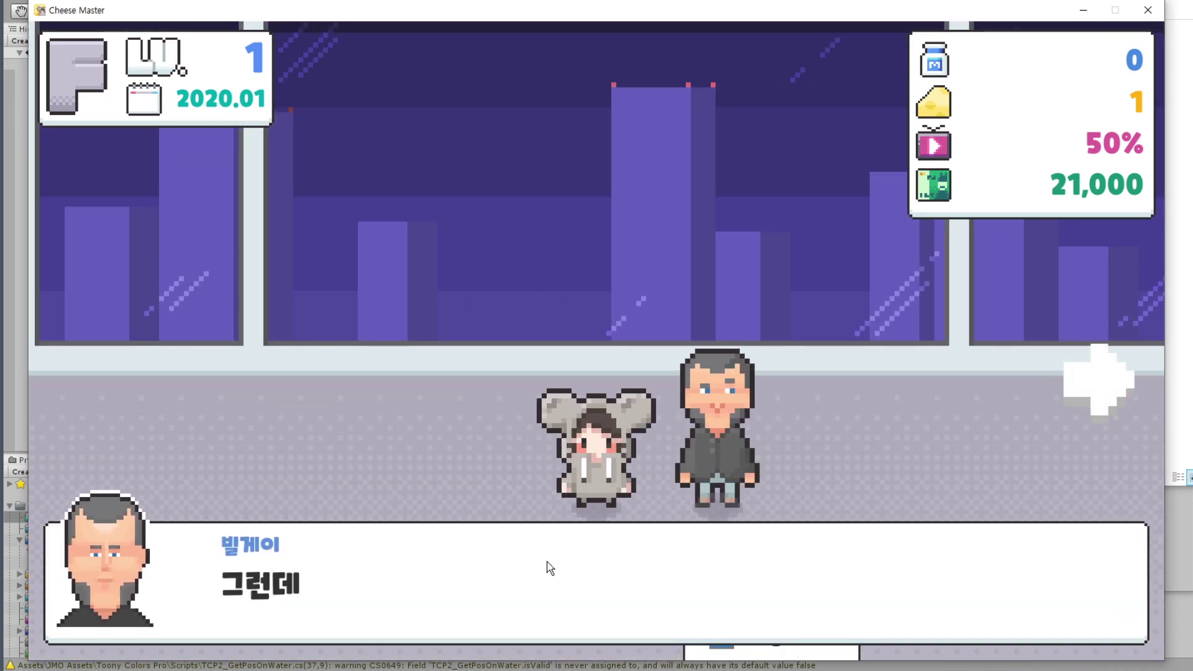
pyautogui.click(622, 562)
pyautogui.click(599, 560)
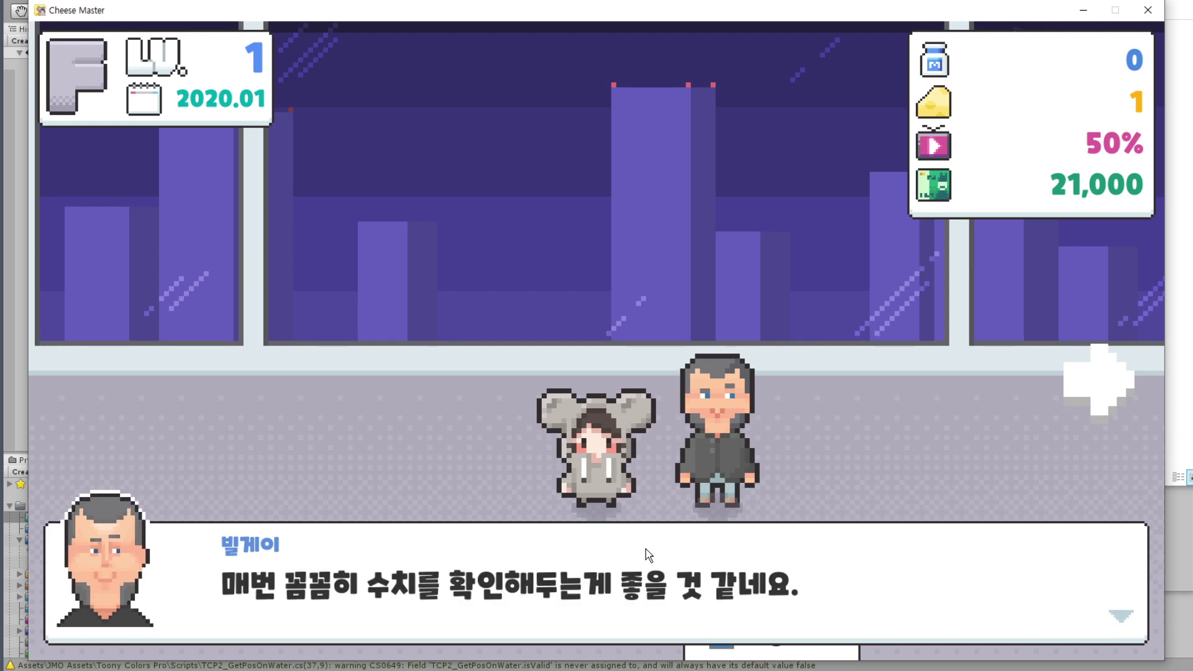
pyautogui.click(631, 563)
pyautogui.click(649, 555)
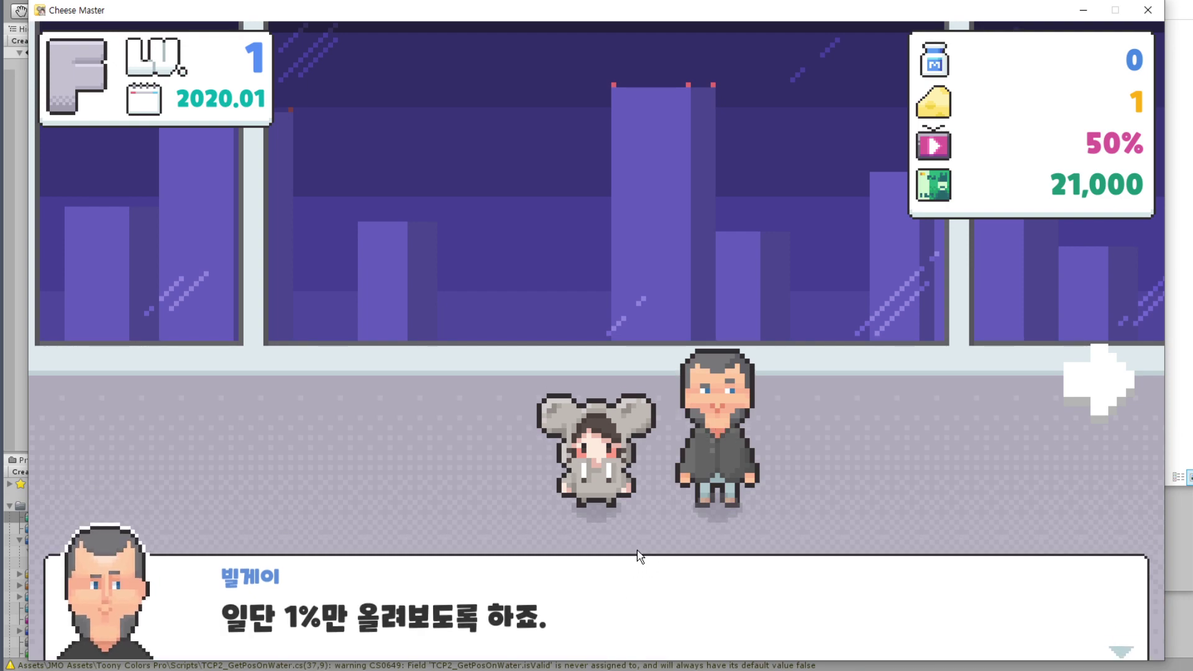
# Have the mouse work to bring ad progress to 100%, then return to the brown room.
pyautogui.click(632, 429)
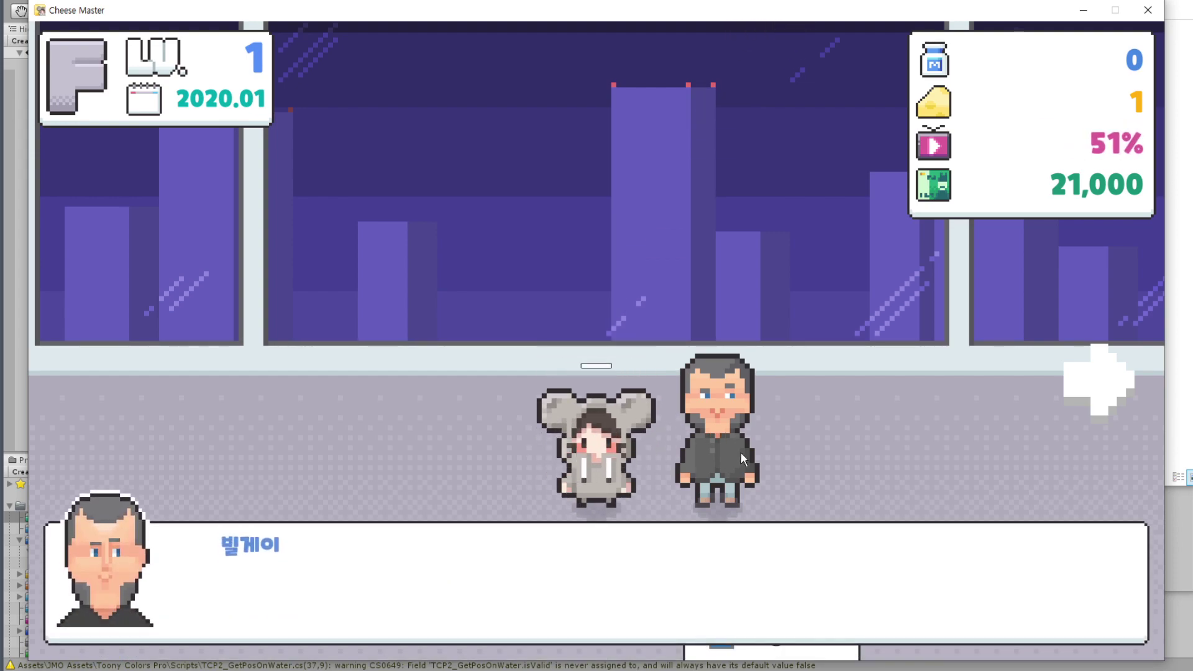
pyautogui.click(596, 570)
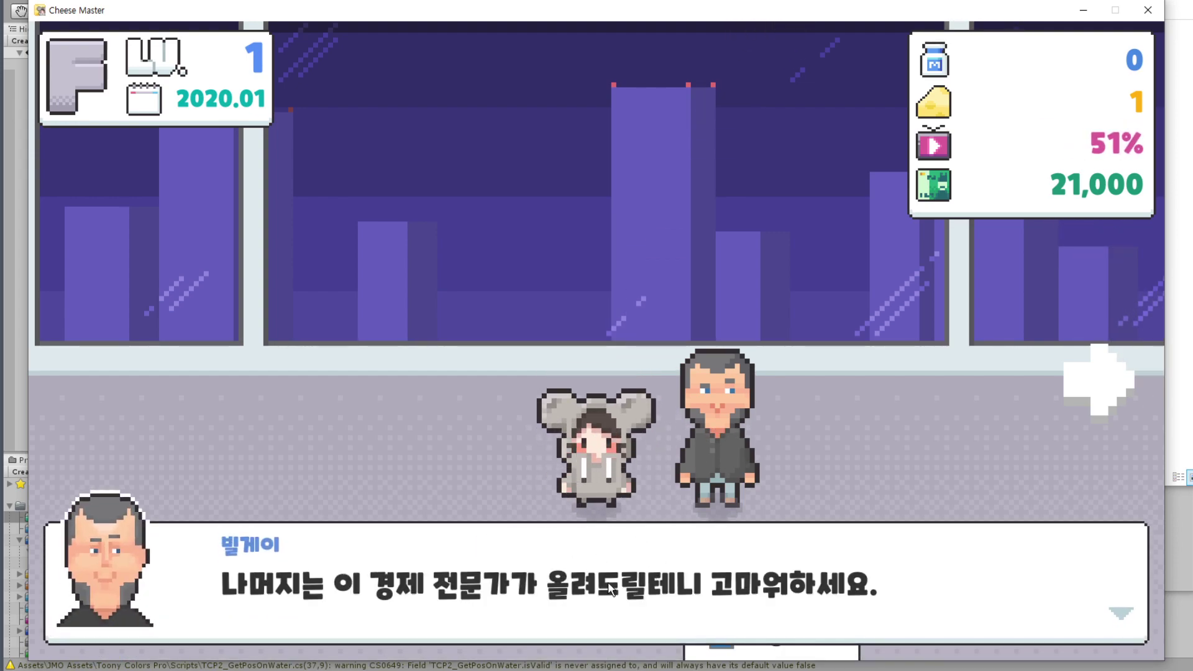
pyautogui.click(596, 569)
pyautogui.click(591, 633)
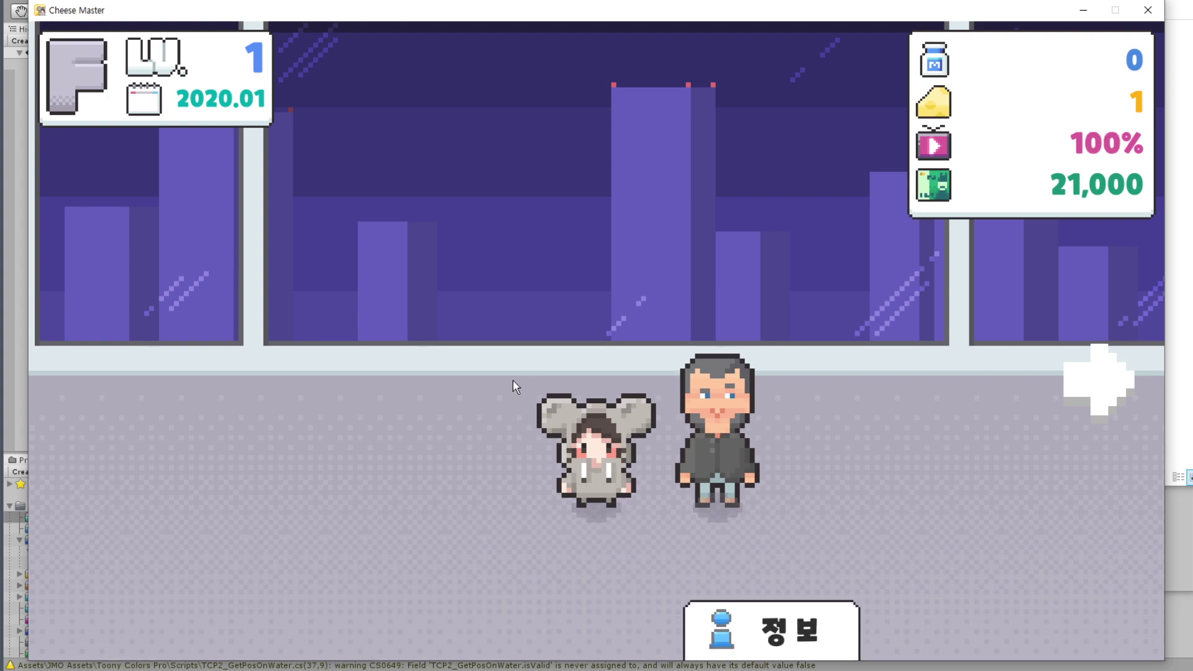
pyautogui.click(134, 388)
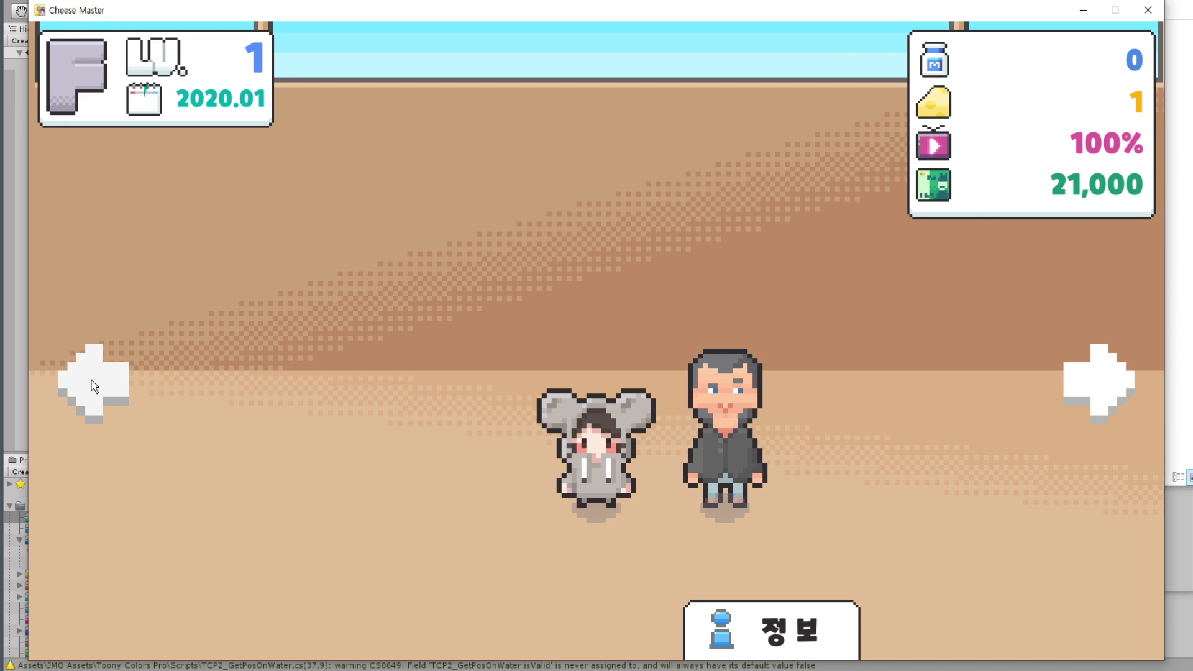
# Collect milk in the green field and return to the brown room for 5 cheese.
pyautogui.click(93, 386)
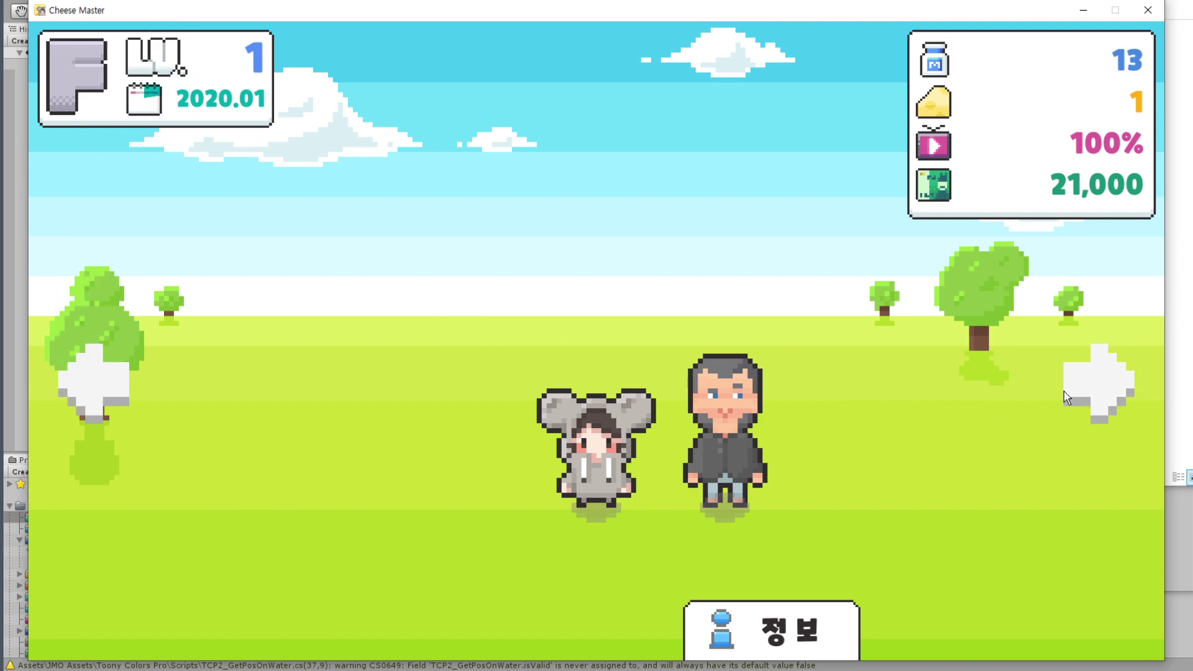
pyautogui.click(1091, 380)
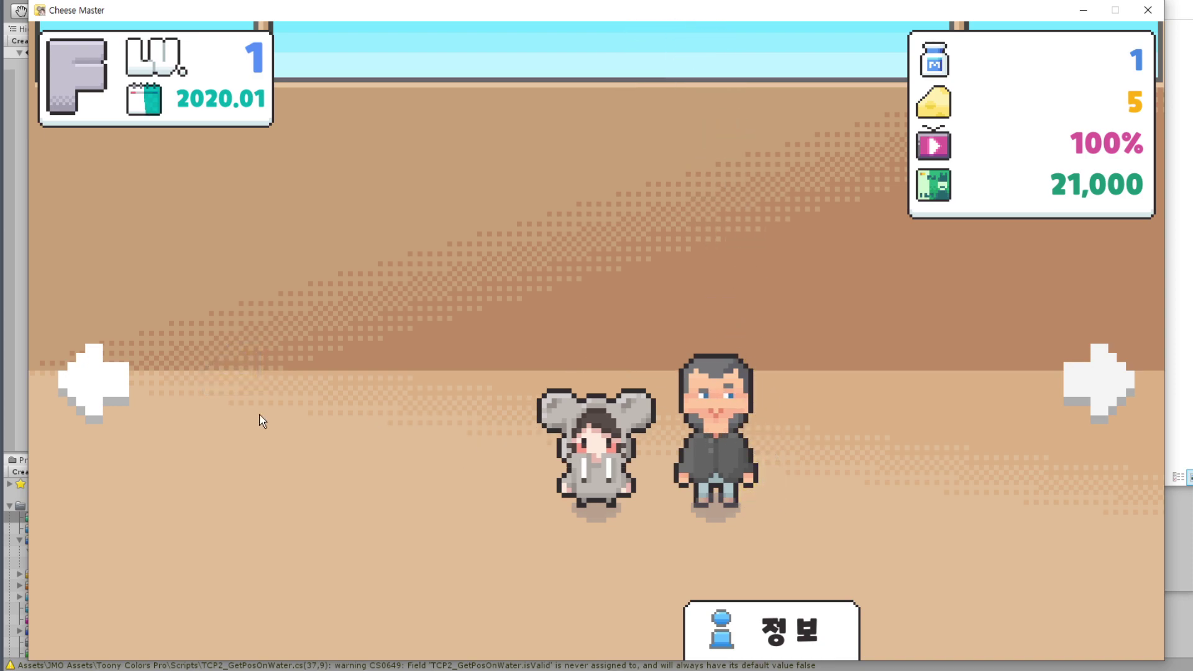
# Collect more milk for 9 cheese and advance the calendar to 2020.02.
pyautogui.click(116, 375)
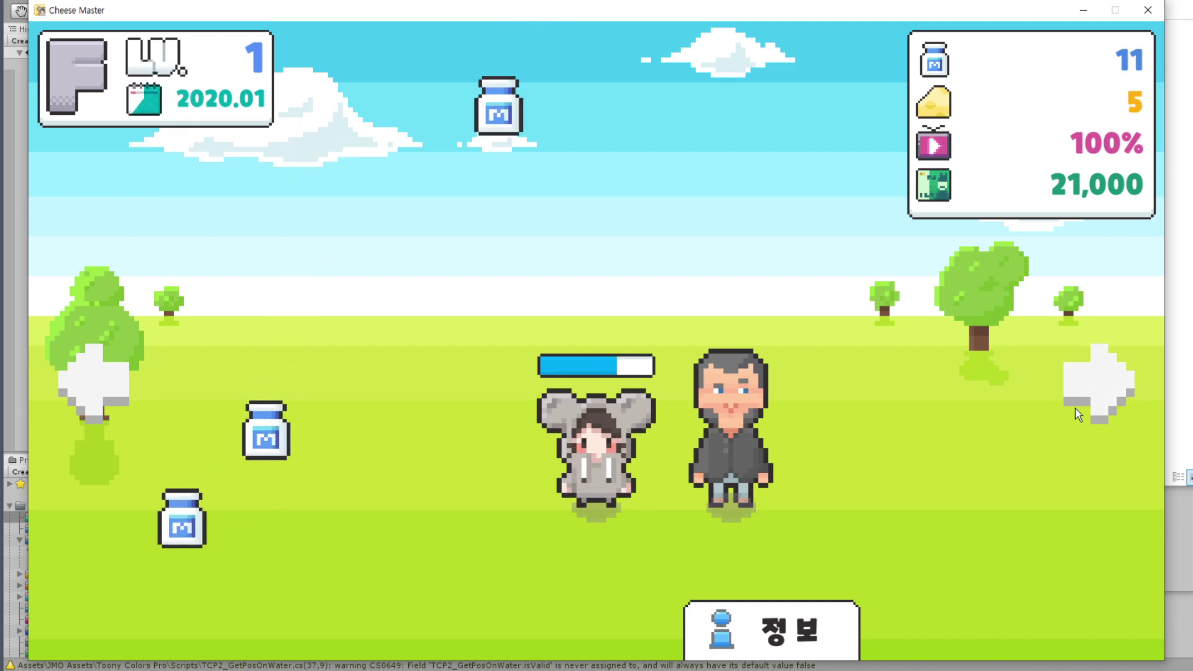
pyautogui.click(1097, 382)
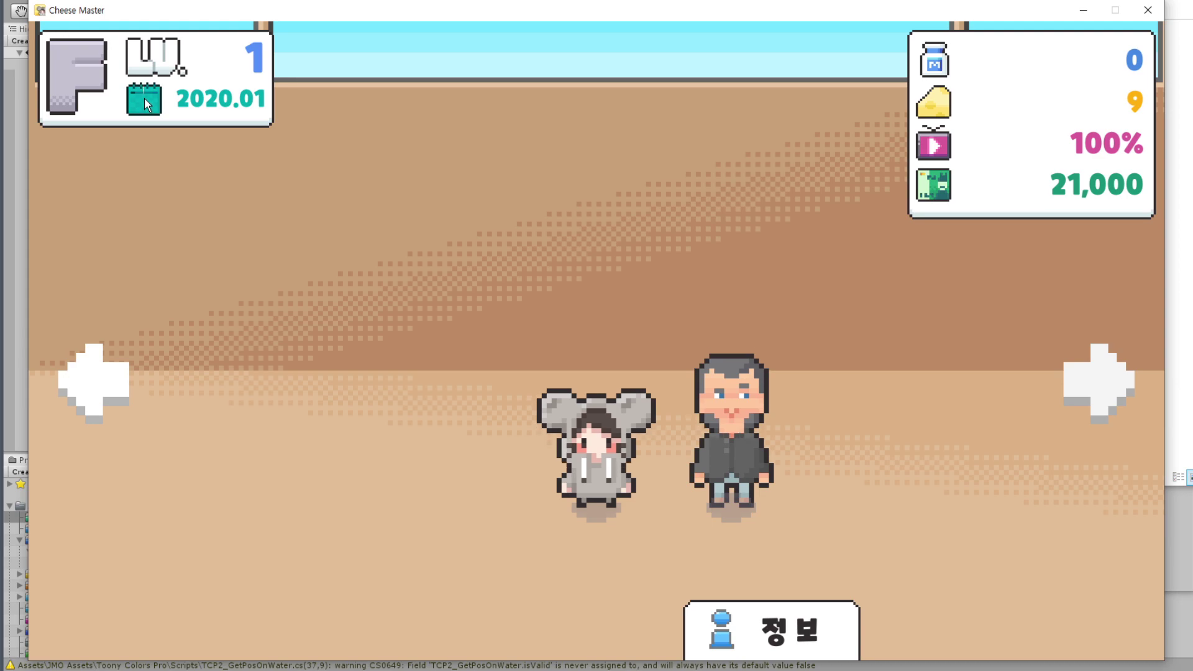
pyautogui.click(144, 95)
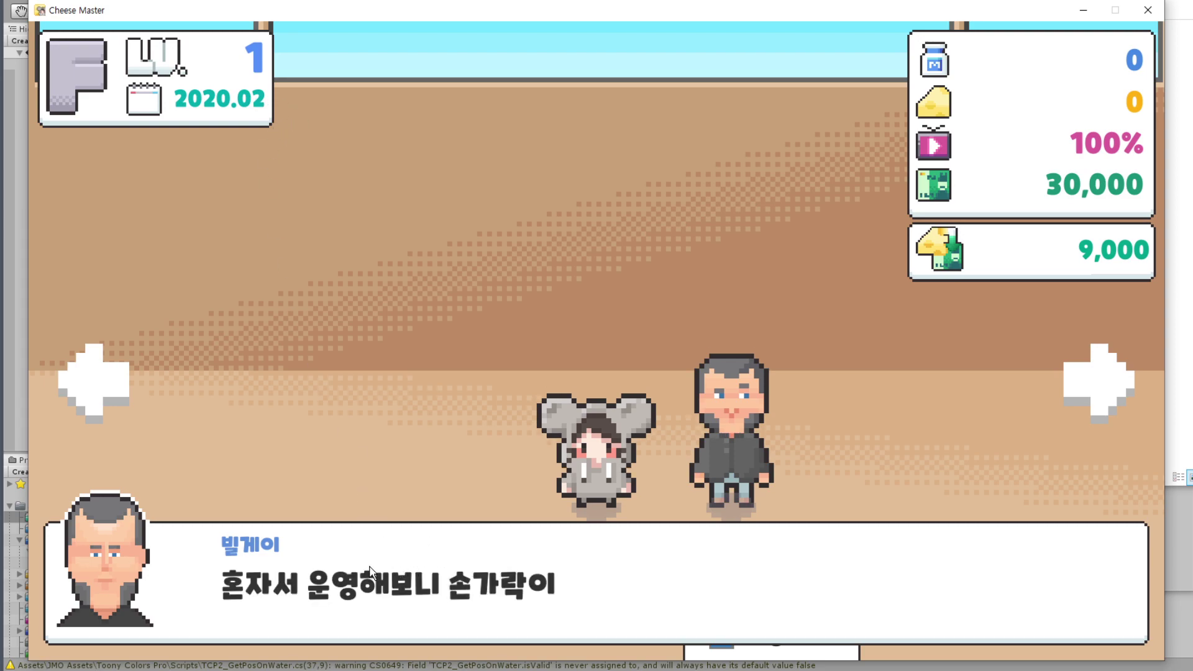
# Read the line about hiring staff and open the 스태프 staff panel.
pyautogui.click(412, 571)
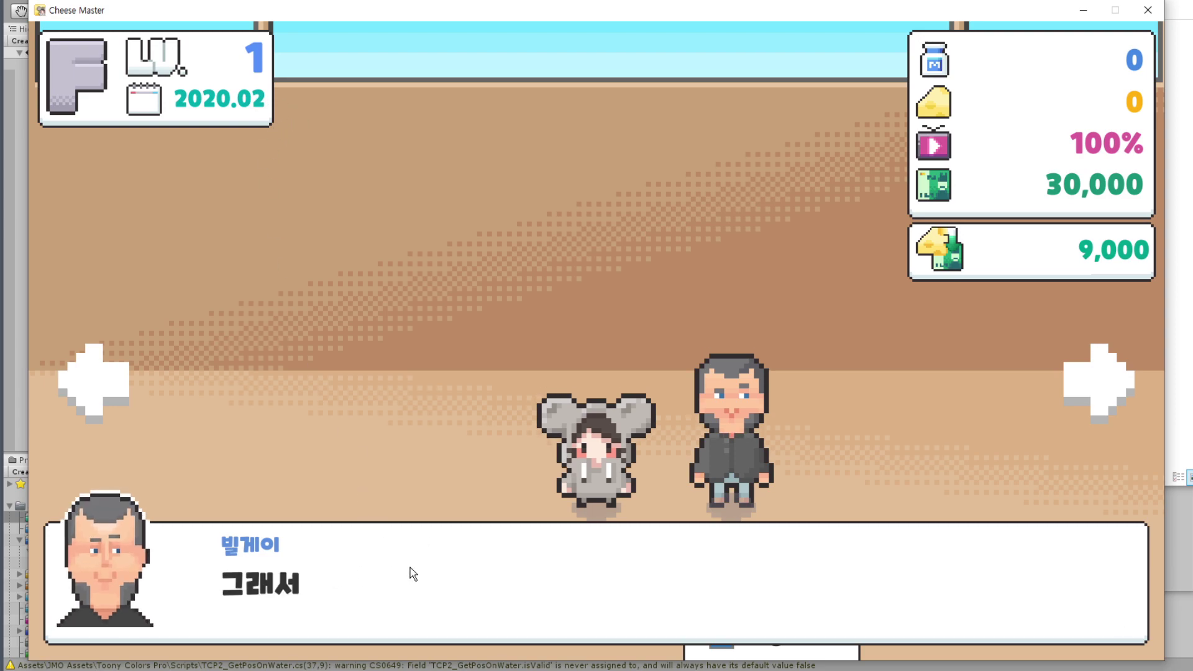
pyautogui.click(419, 564)
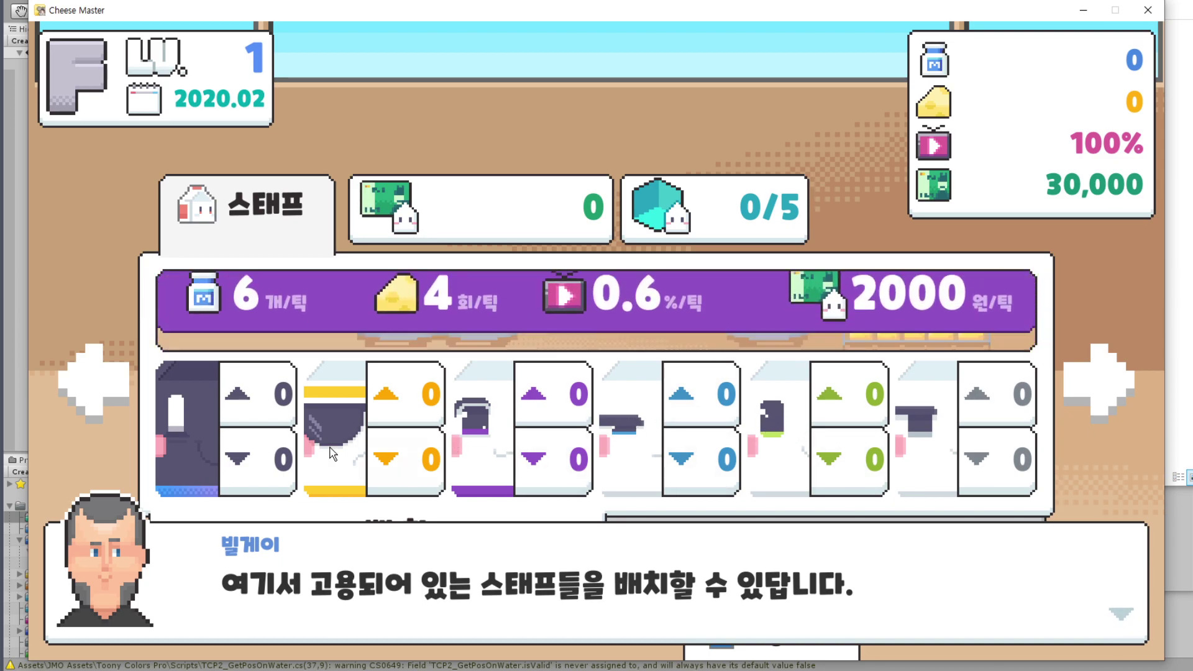
# Read the staff tutorial and switch to the staff draw options.
pyautogui.click(548, 594)
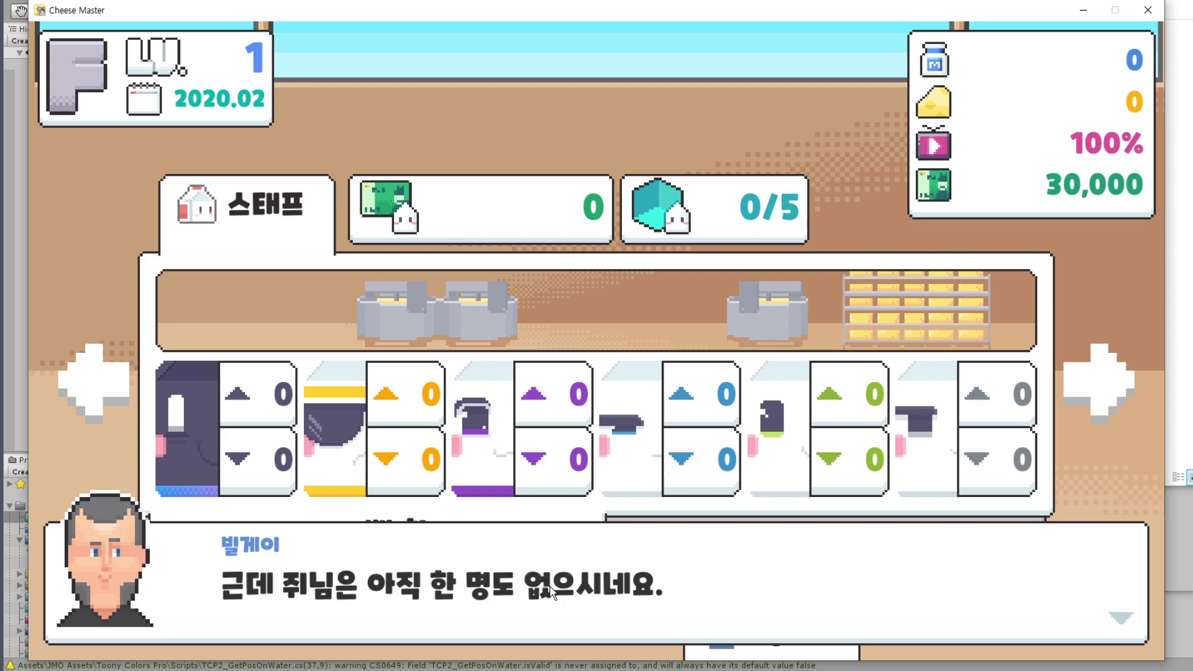
pyautogui.click(577, 582)
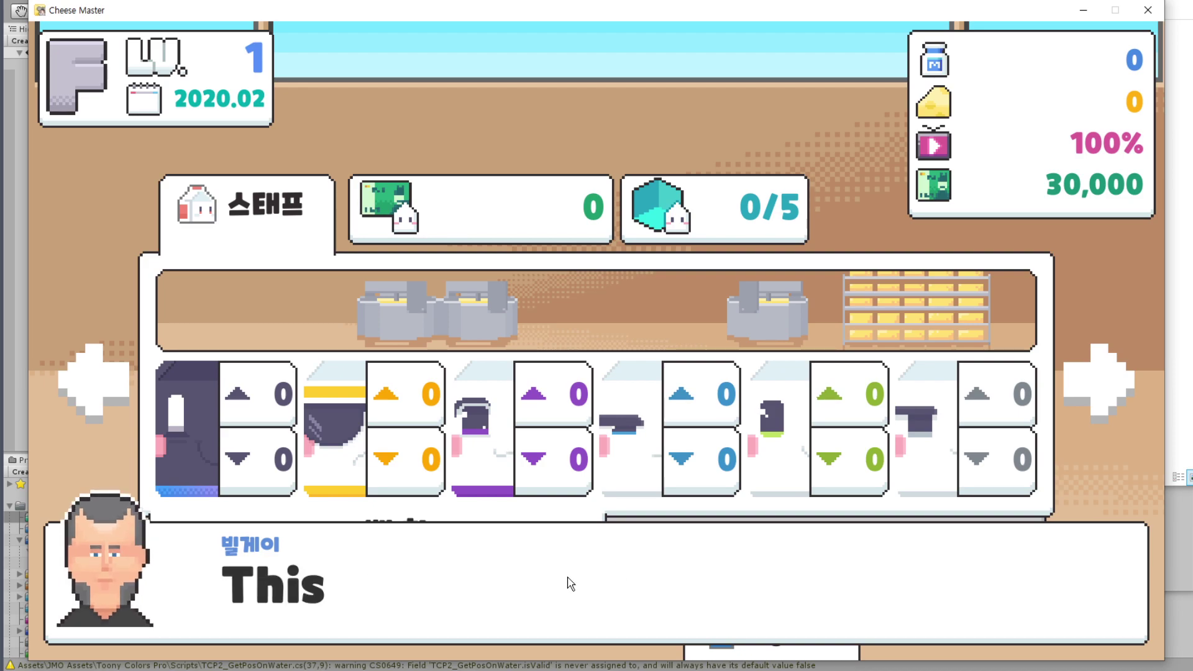
pyautogui.click(556, 606)
pyautogui.click(595, 592)
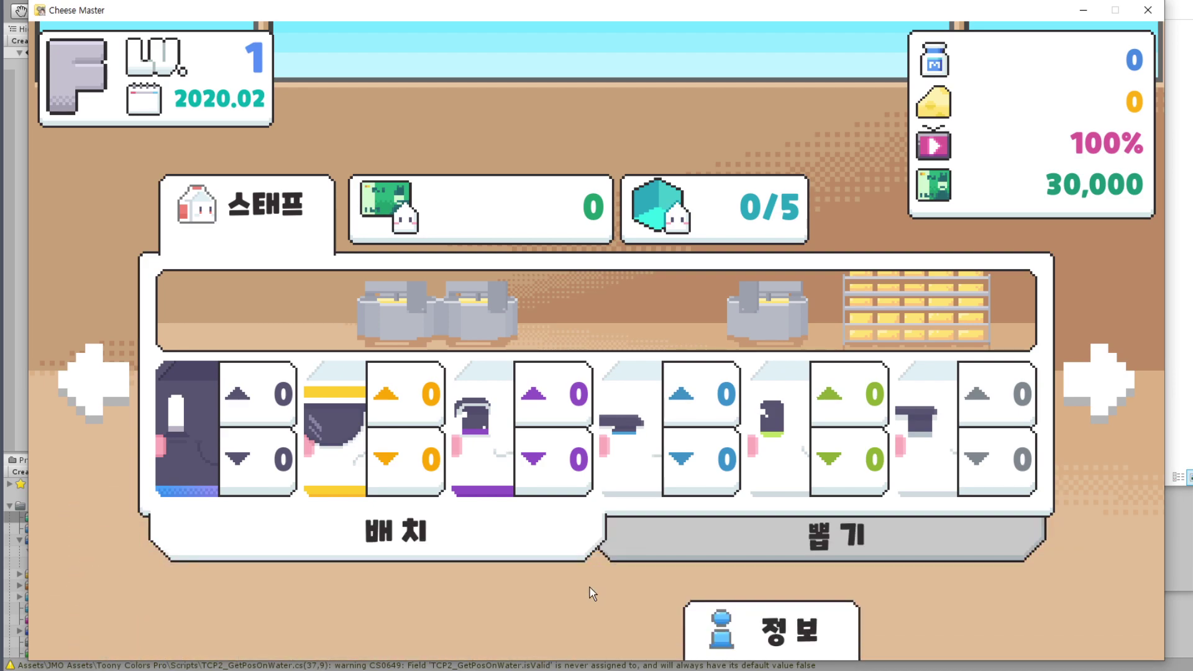
pyautogui.click(713, 551)
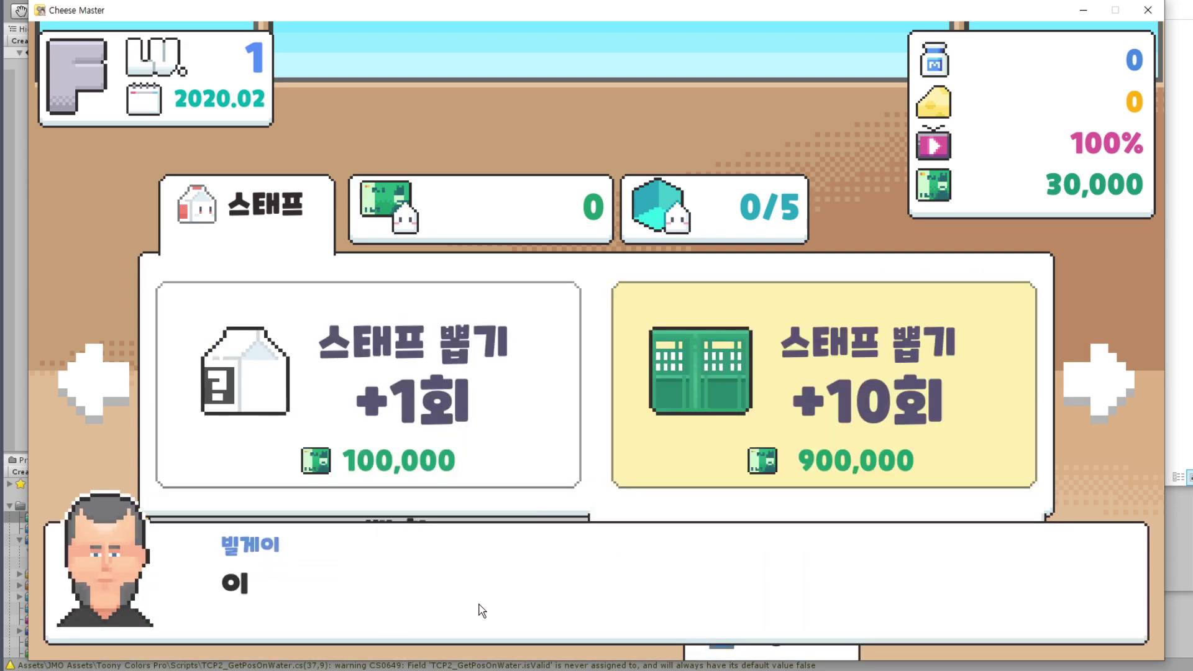
pyautogui.click(478, 600)
pyautogui.click(536, 595)
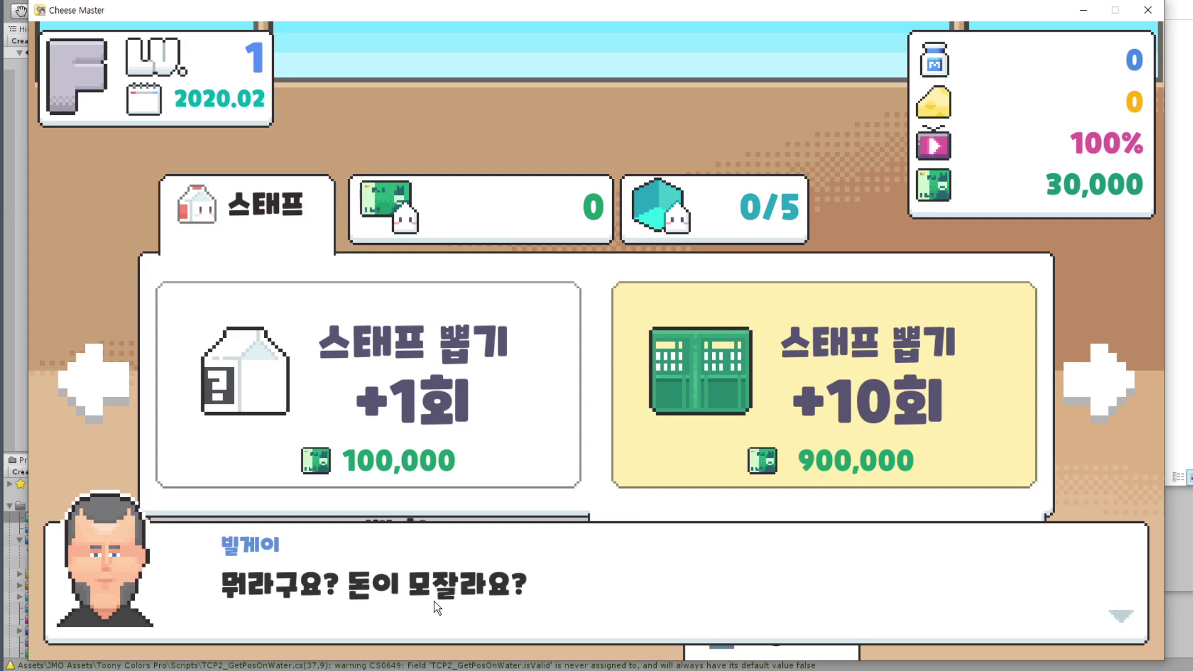
# Receive the tutorial funds, buy a single 100,000 staff draw and hire the drawn staff member.
pyautogui.click(511, 605)
pyautogui.click(488, 621)
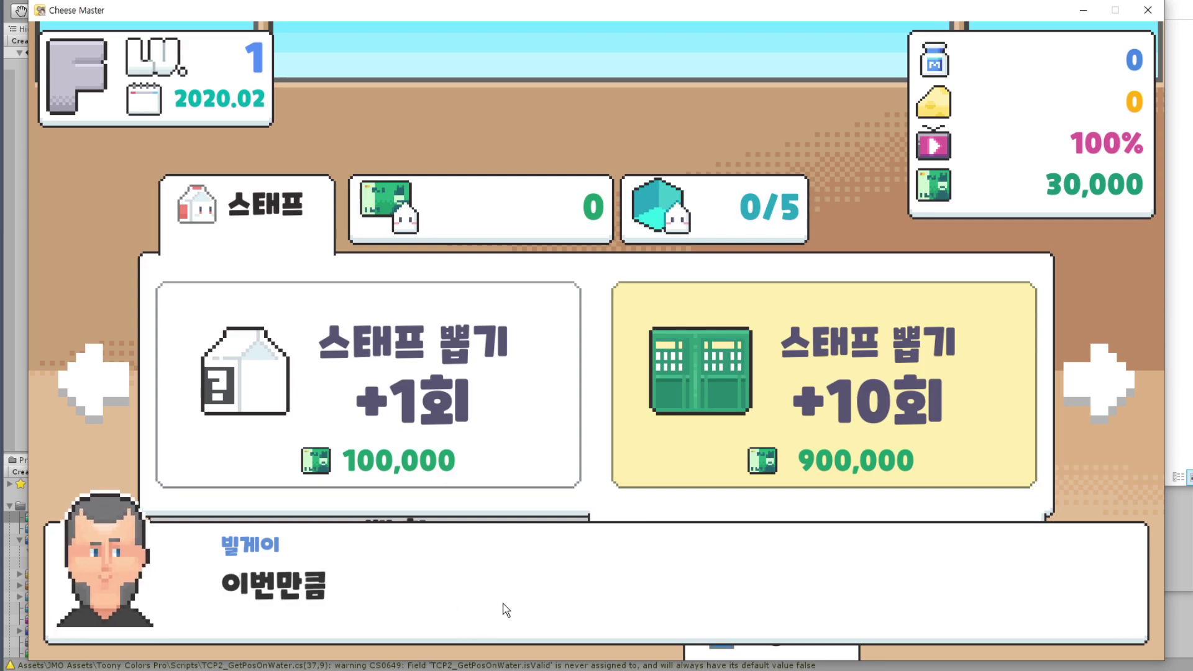
pyautogui.click(533, 609)
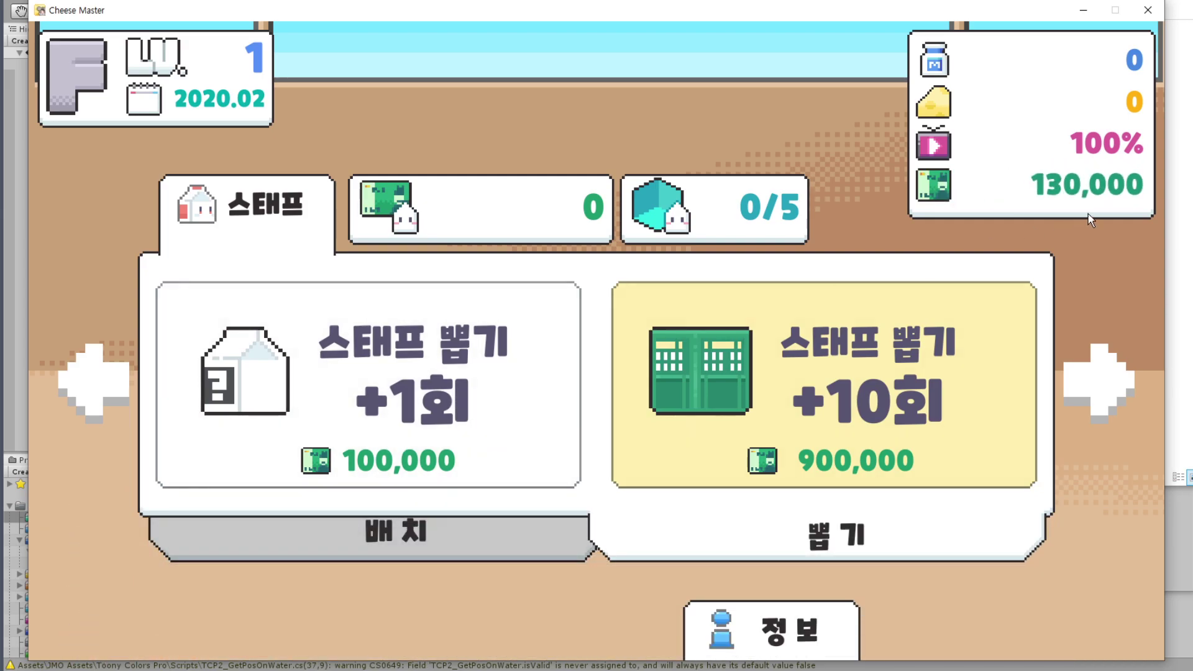
pyautogui.click(438, 393)
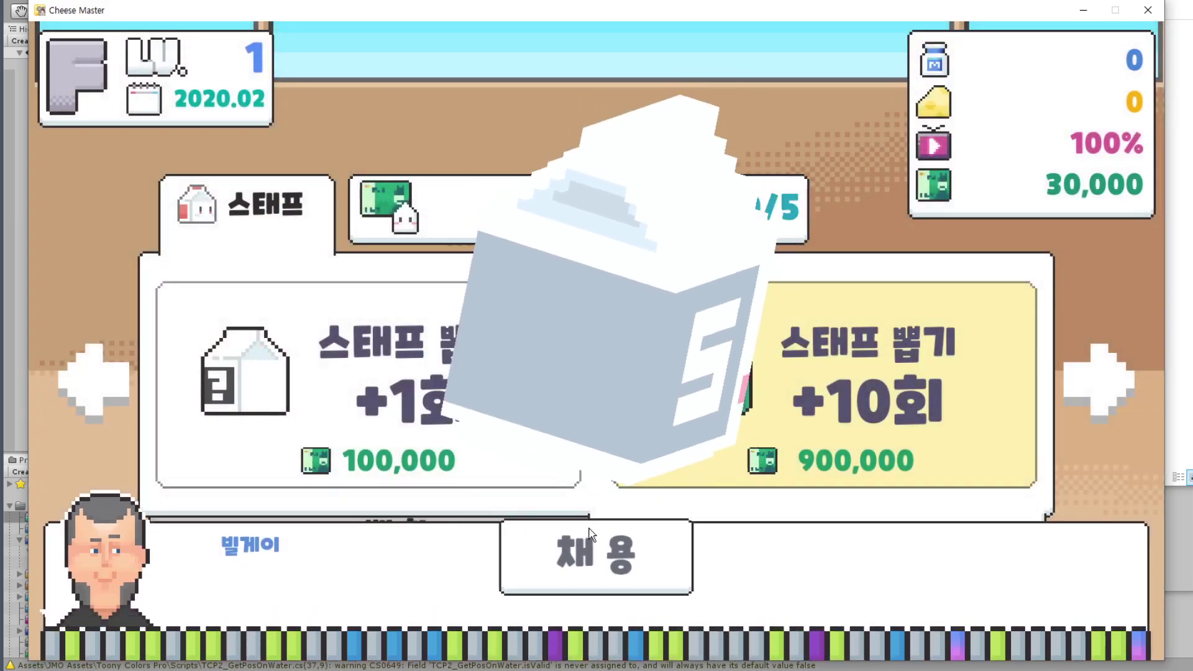
pyautogui.click(590, 536)
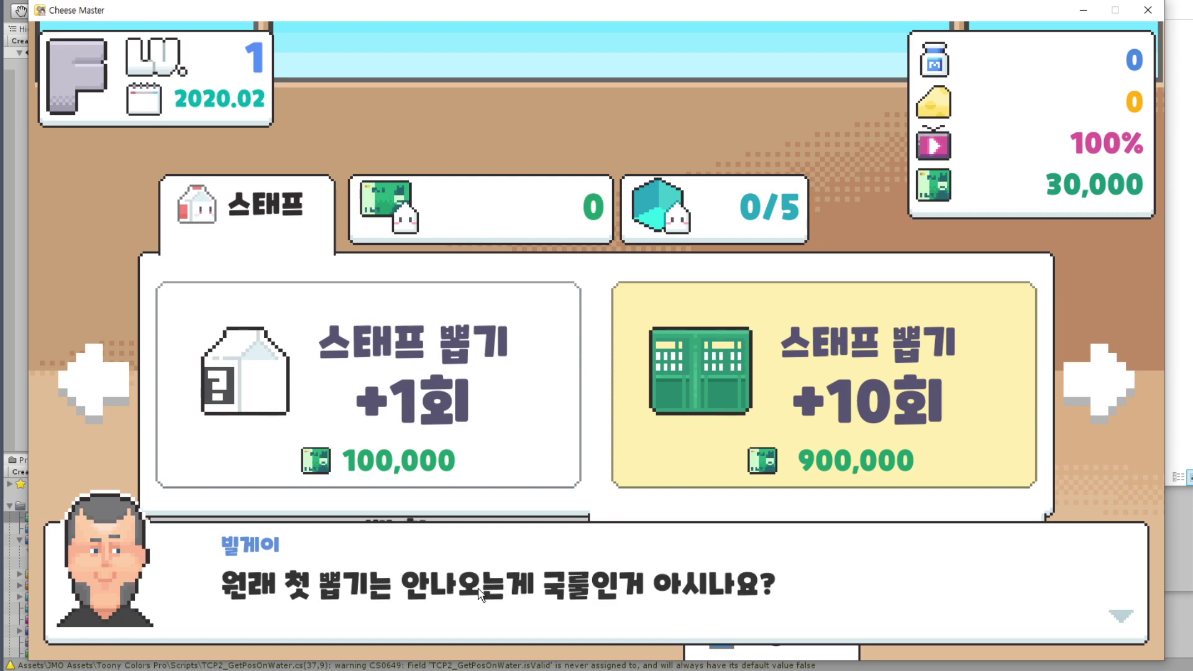
pyautogui.click(553, 576)
pyautogui.click(566, 586)
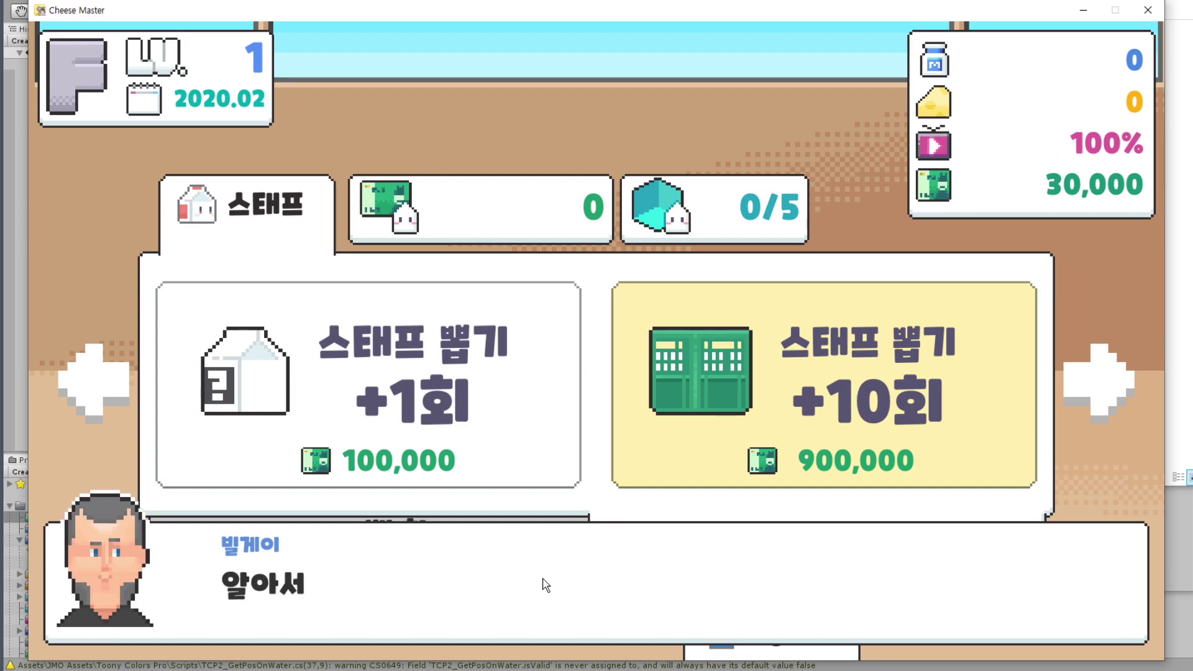
pyautogui.click(500, 603)
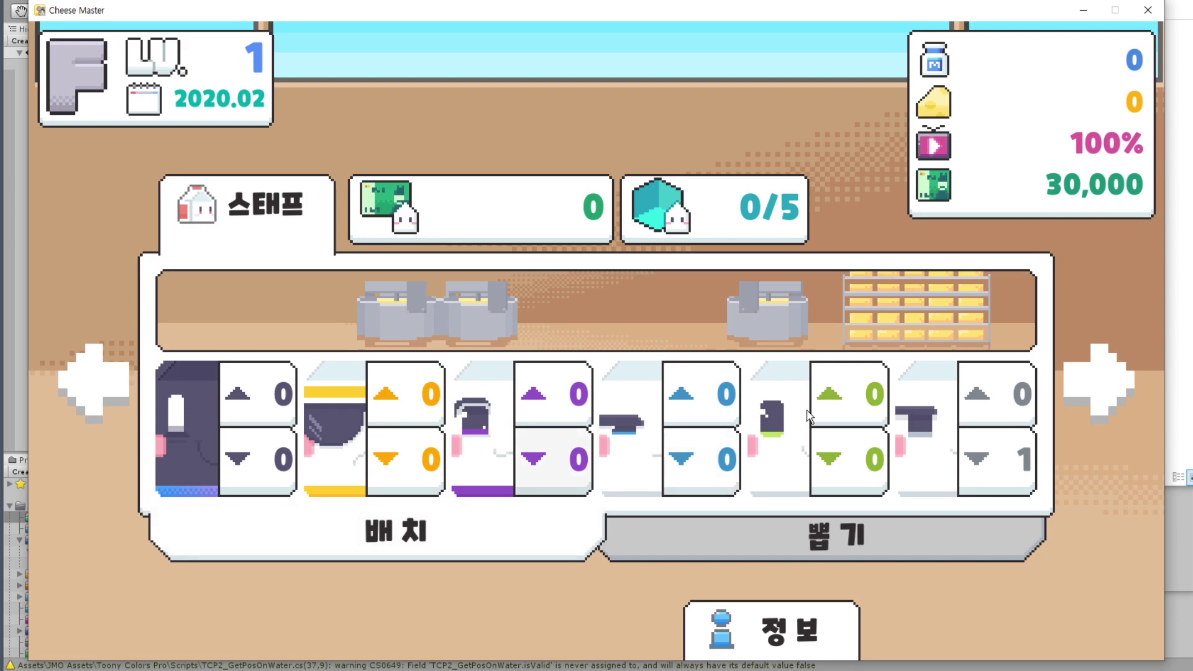
# Place the new staff member in the room (1/5) and finish the tutorial dialogue.
pyautogui.click(990, 395)
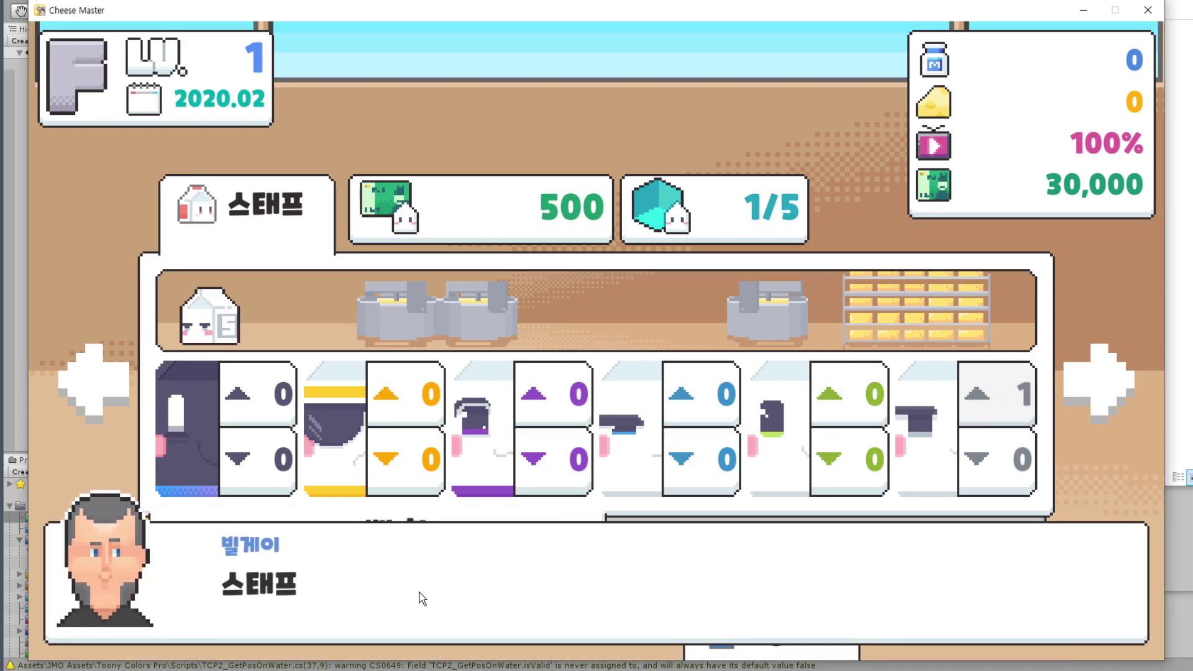
pyautogui.click(576, 590)
pyautogui.click(496, 604)
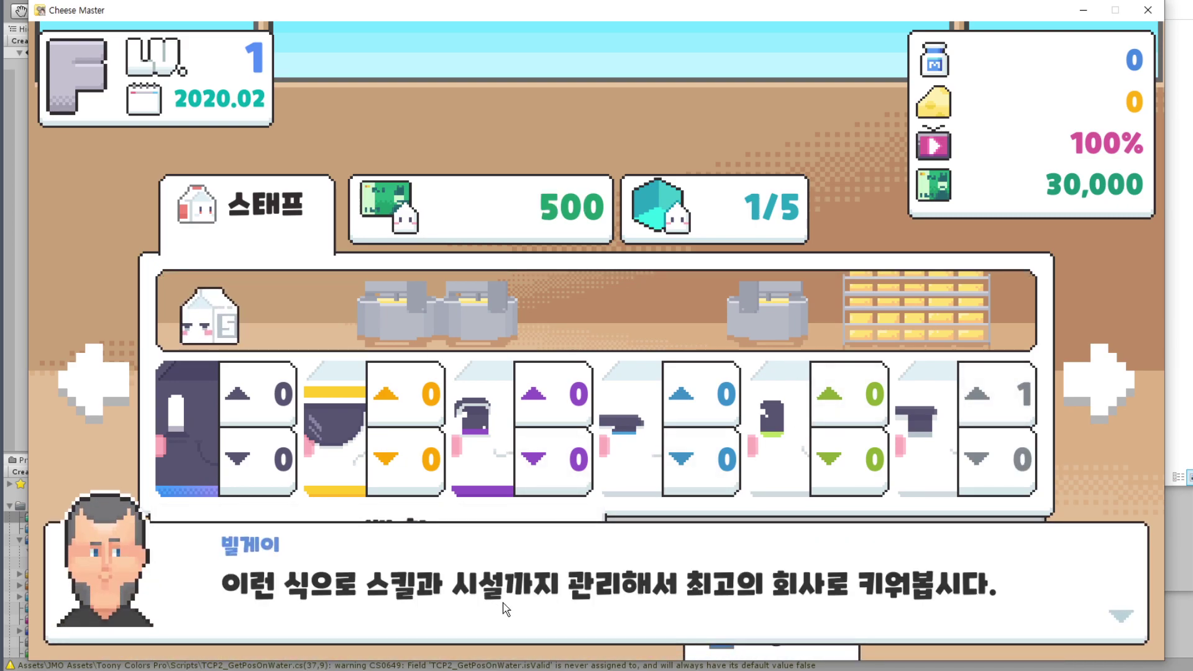
pyautogui.click(548, 608)
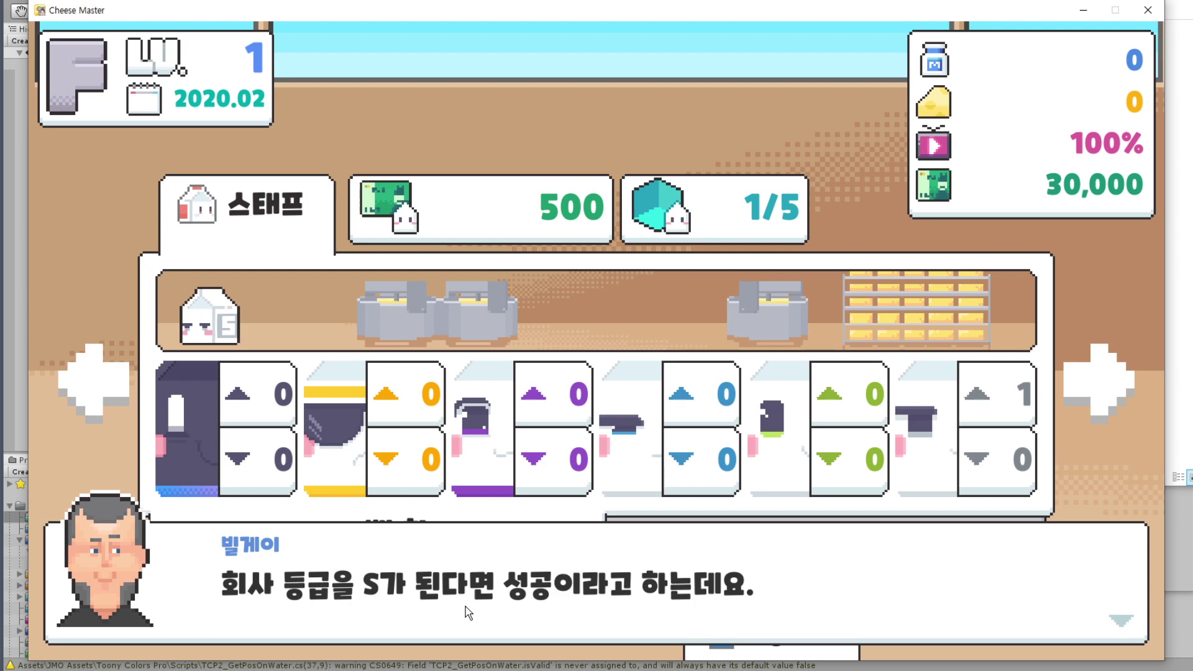
pyautogui.click(532, 619)
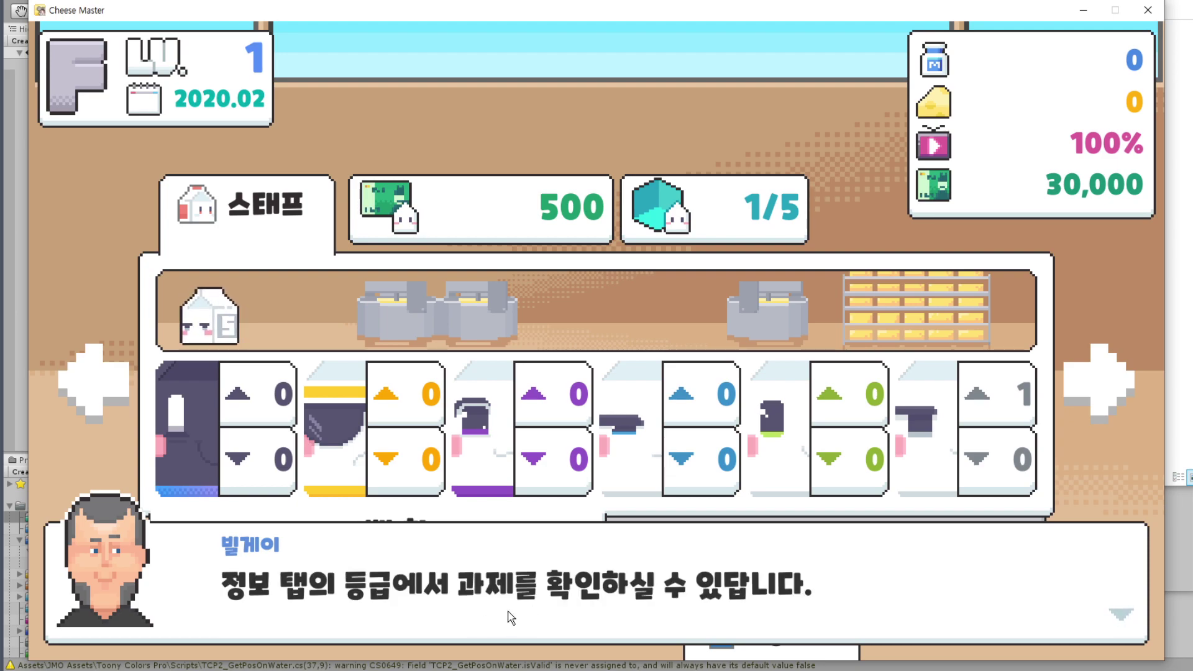
pyautogui.click(478, 613)
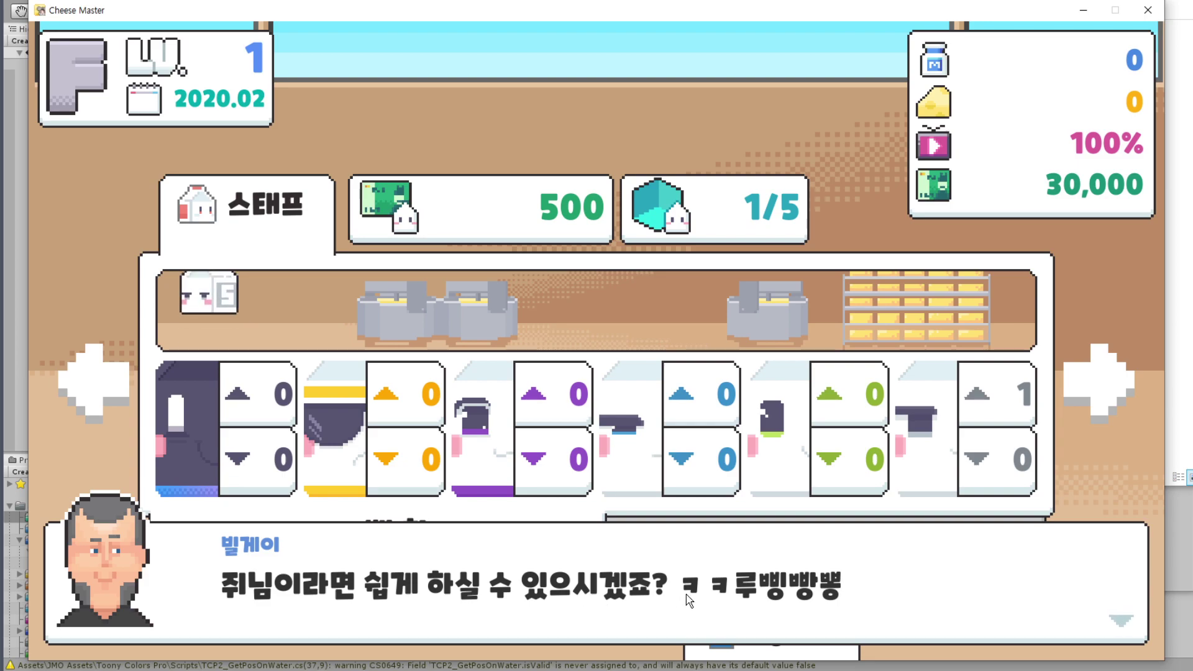
pyautogui.click(620, 599)
pyautogui.click(618, 618)
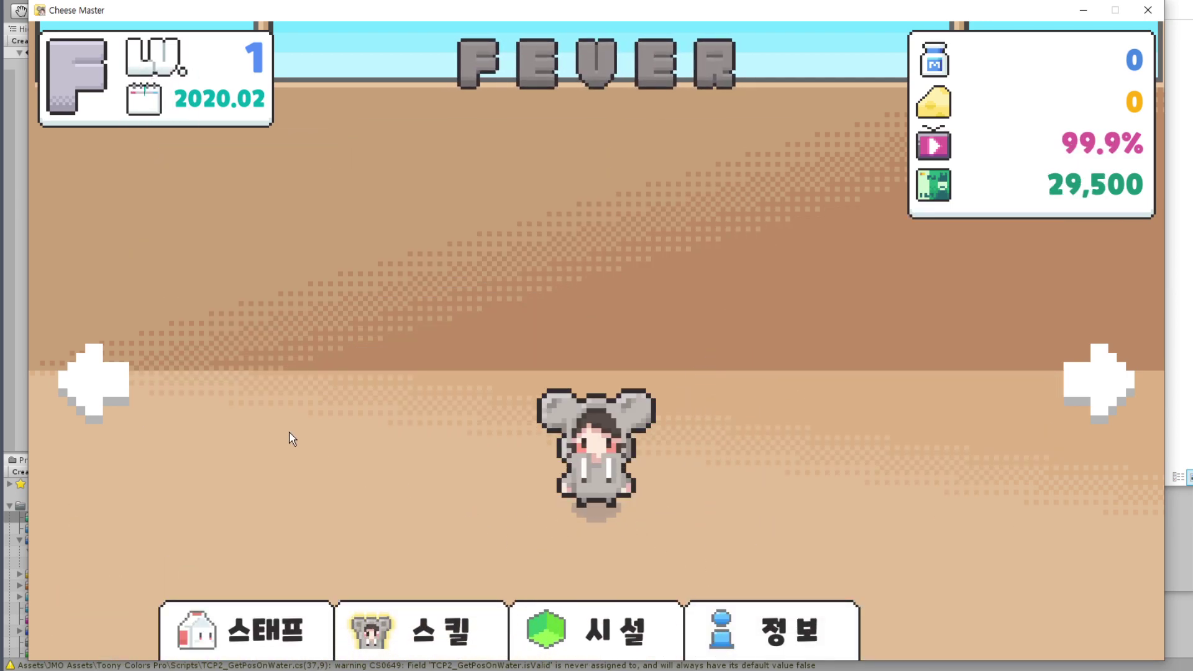
# From the field, view the next grade's goal in the company info 등급 tab.
pyautogui.click(126, 391)
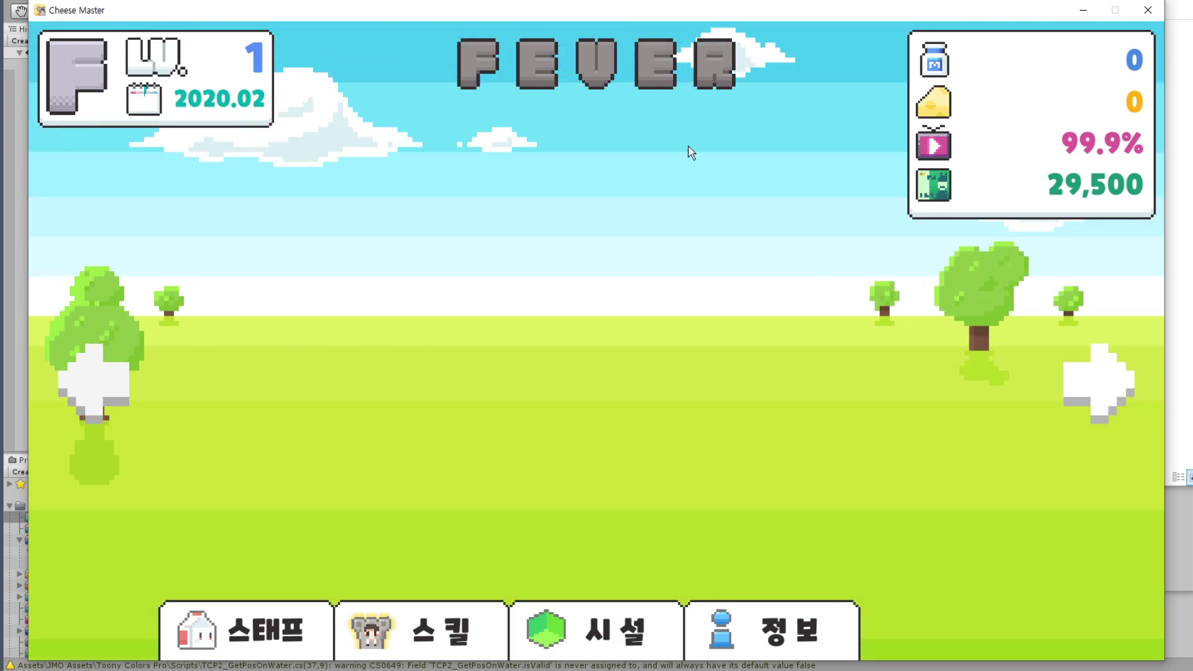
pyautogui.click(788, 614)
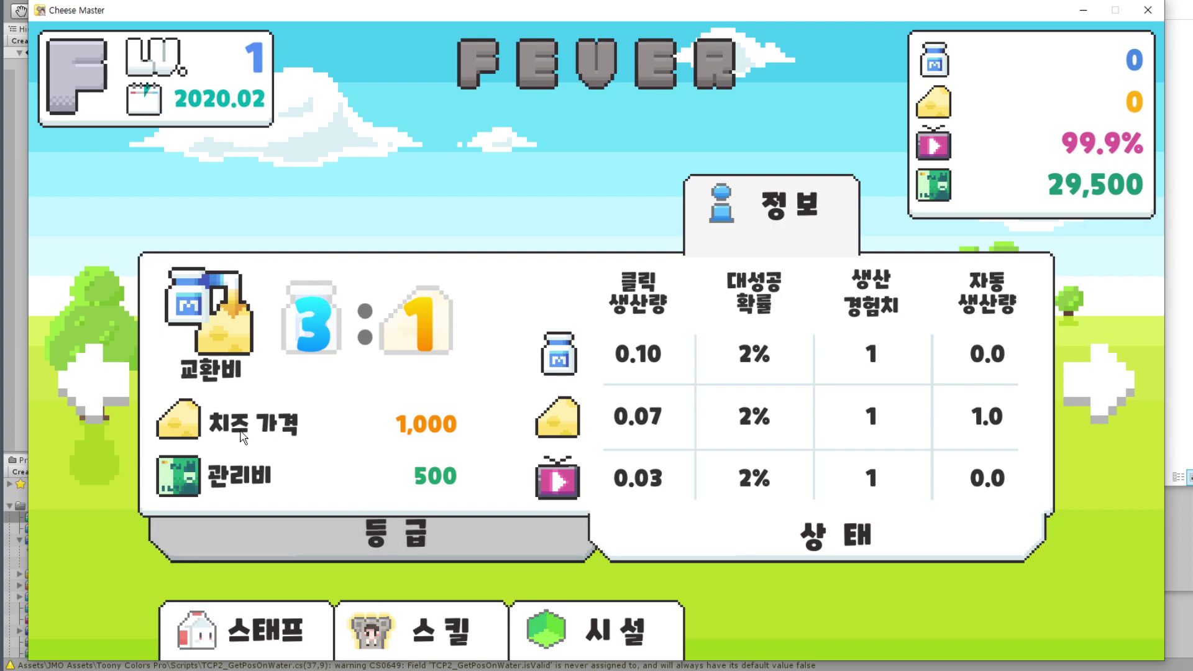
pyautogui.click(459, 541)
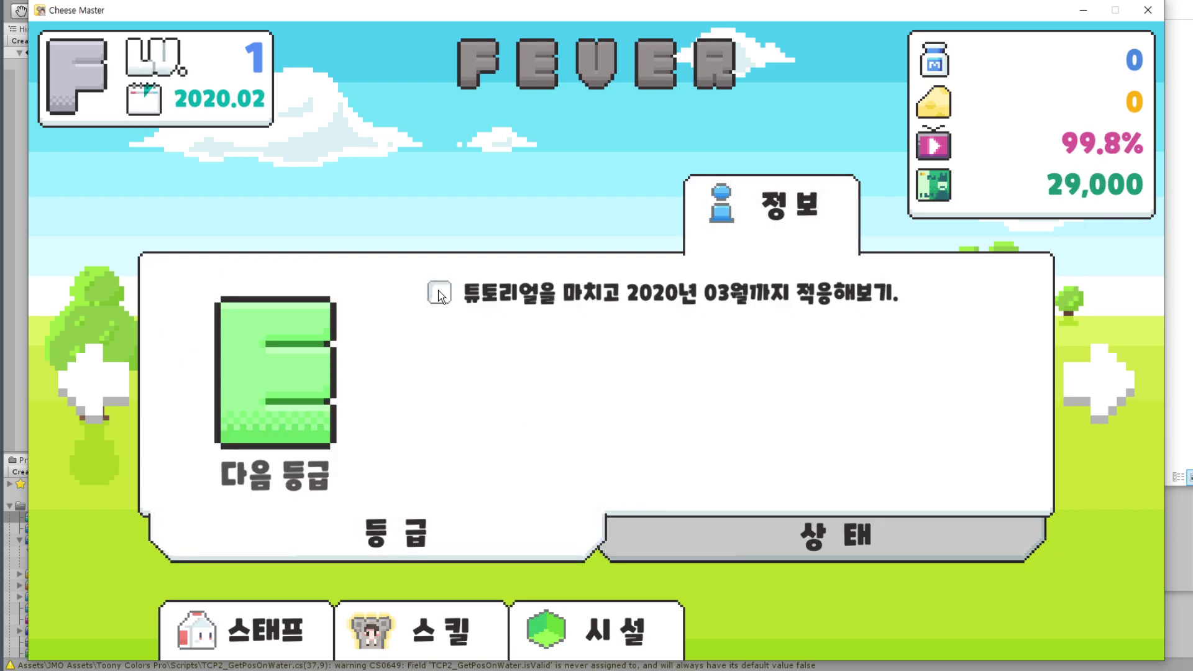
pyautogui.click(788, 248)
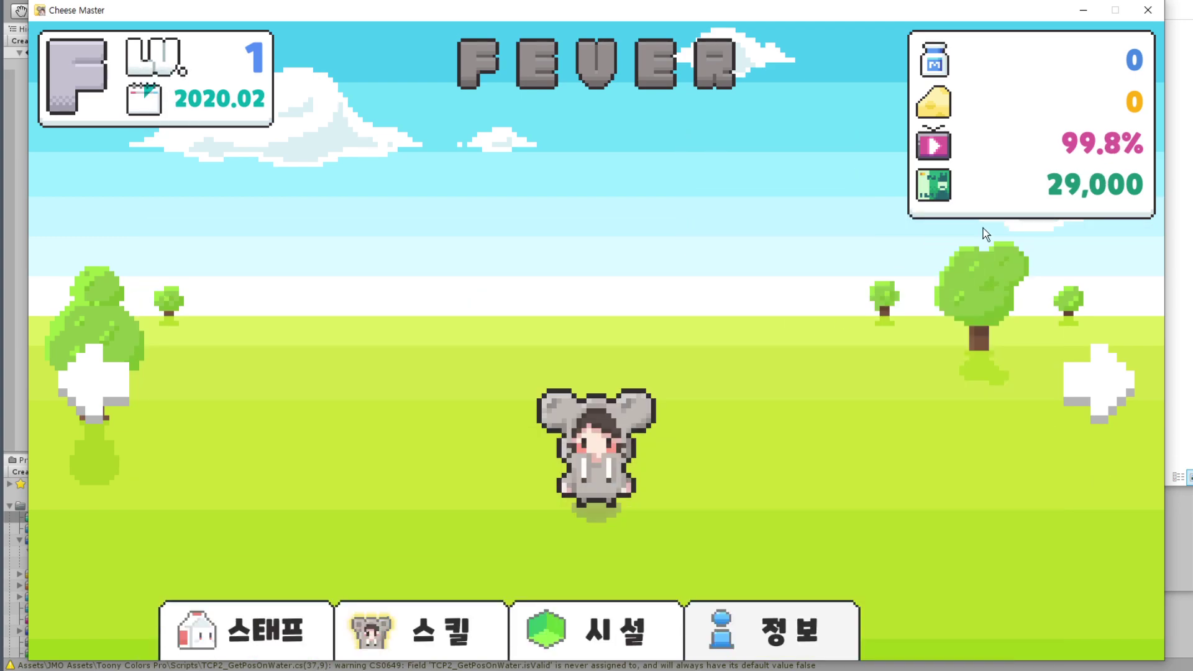
# Quit to the main menu and continue the saved game via 게임 플레이.
pyautogui.press('Escape')
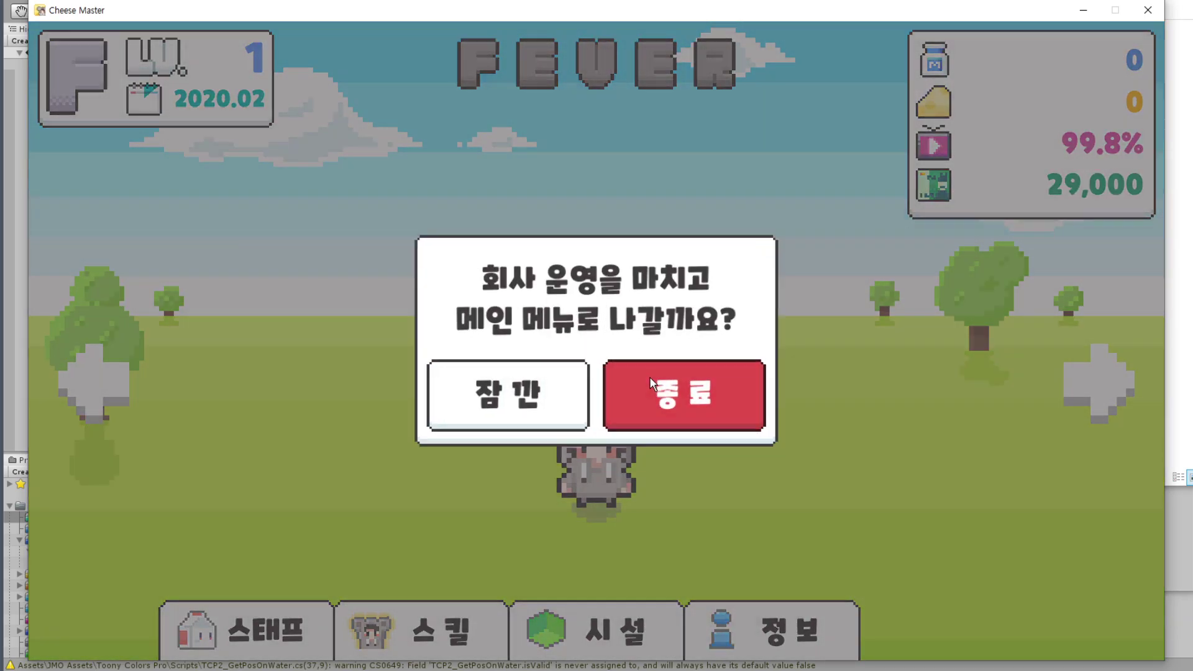
pyautogui.click(650, 377)
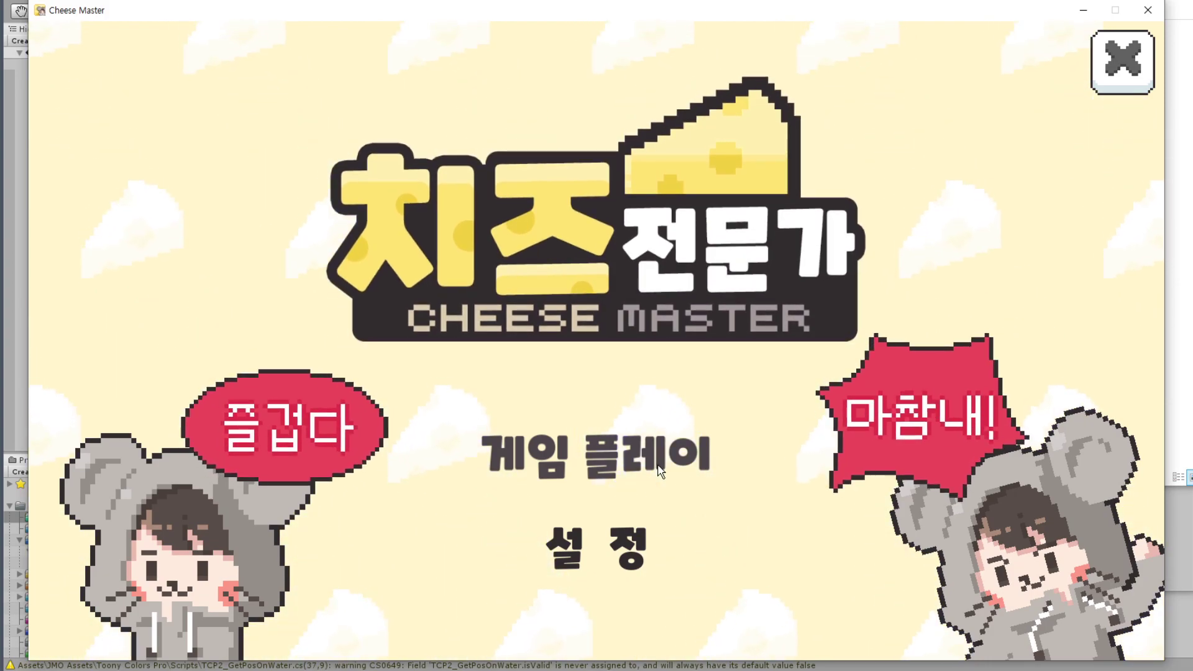
pyautogui.click(648, 458)
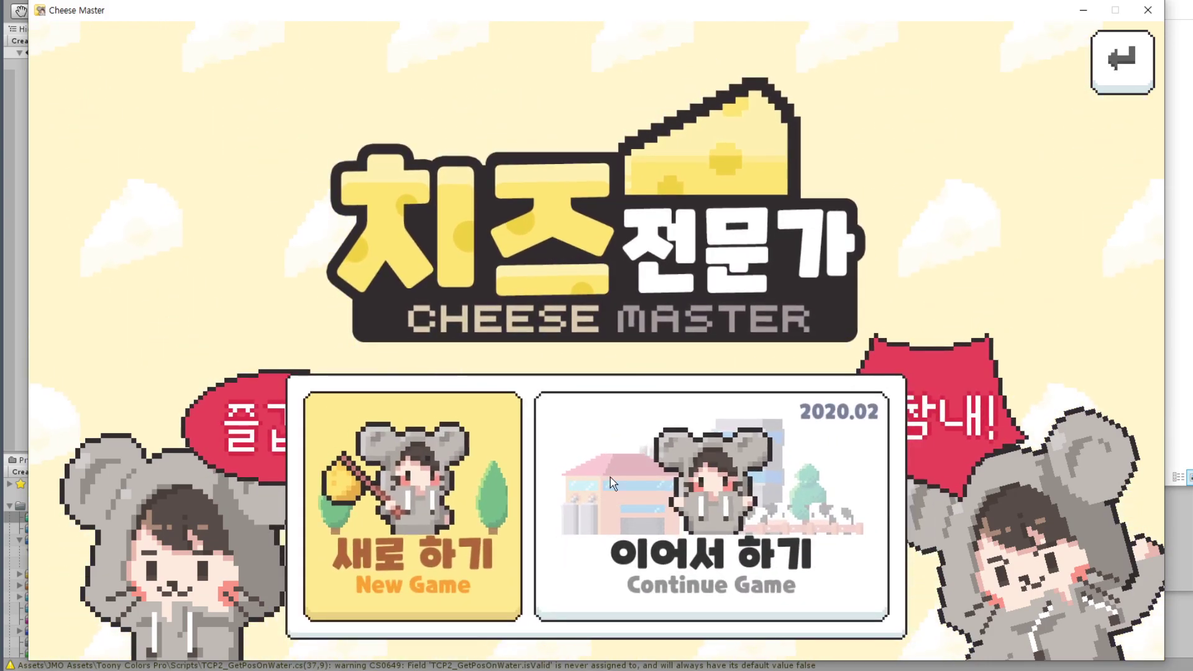
pyautogui.click(754, 470)
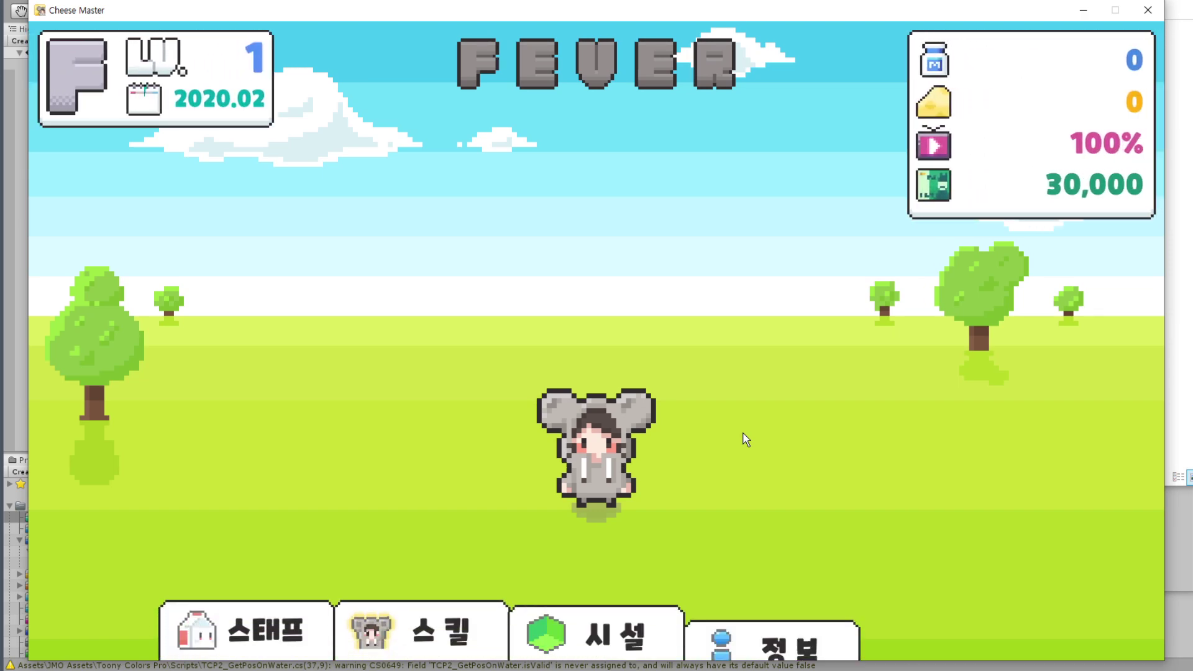
# Check the company info grade page, then close the game with Alt+F4 and return to Explorer.
pyautogui.click(769, 618)
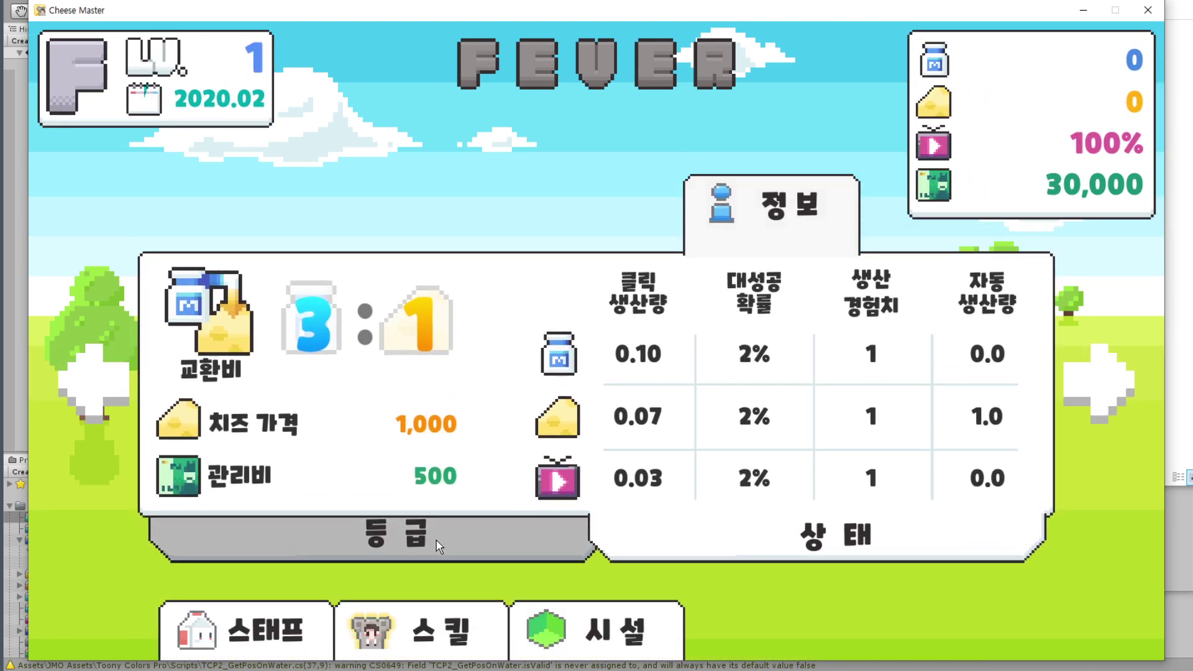
pyautogui.click(442, 539)
pyautogui.click(762, 222)
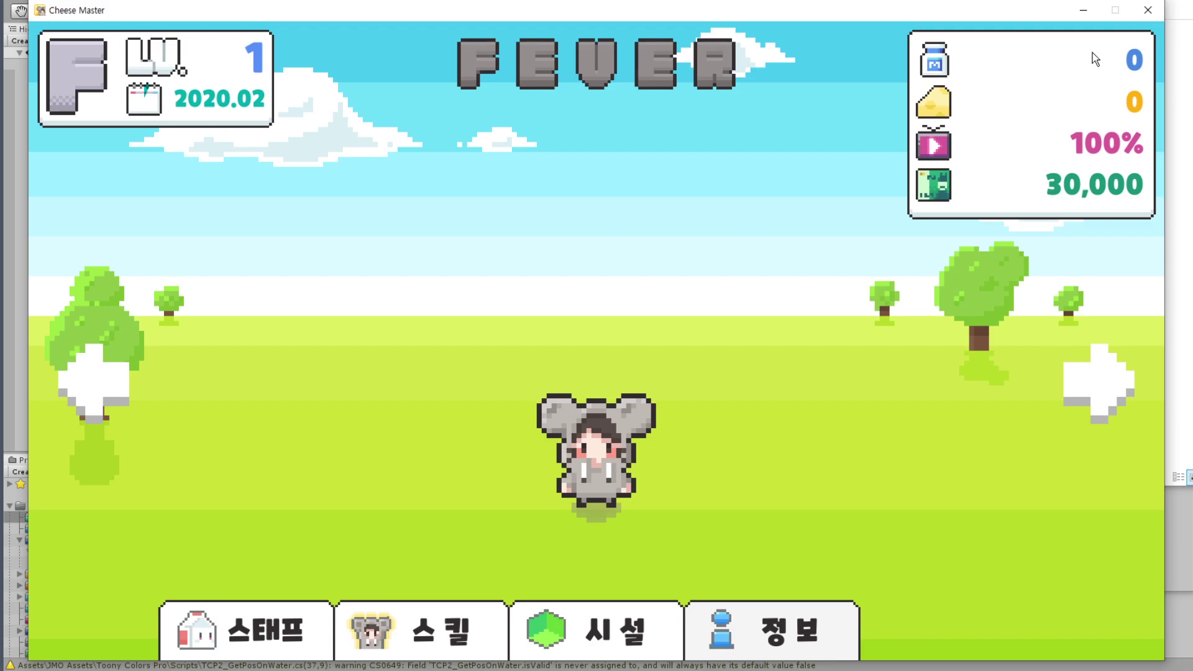
pyautogui.hotkey('alt', 'F4')
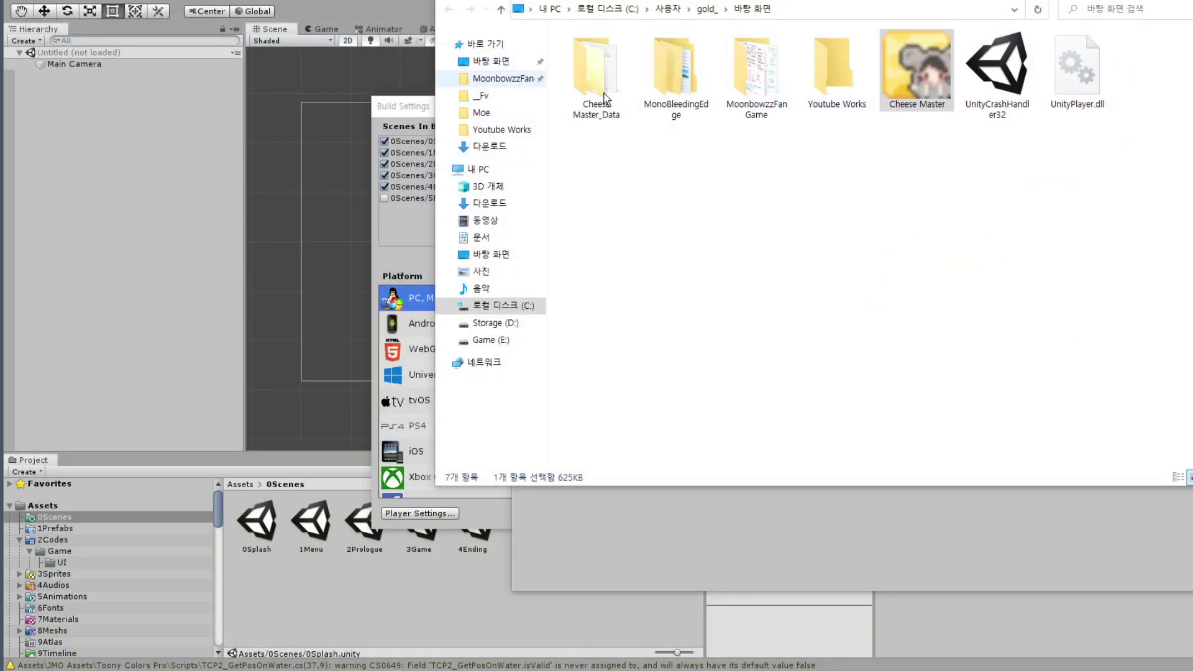
pyautogui.click(870, 199)
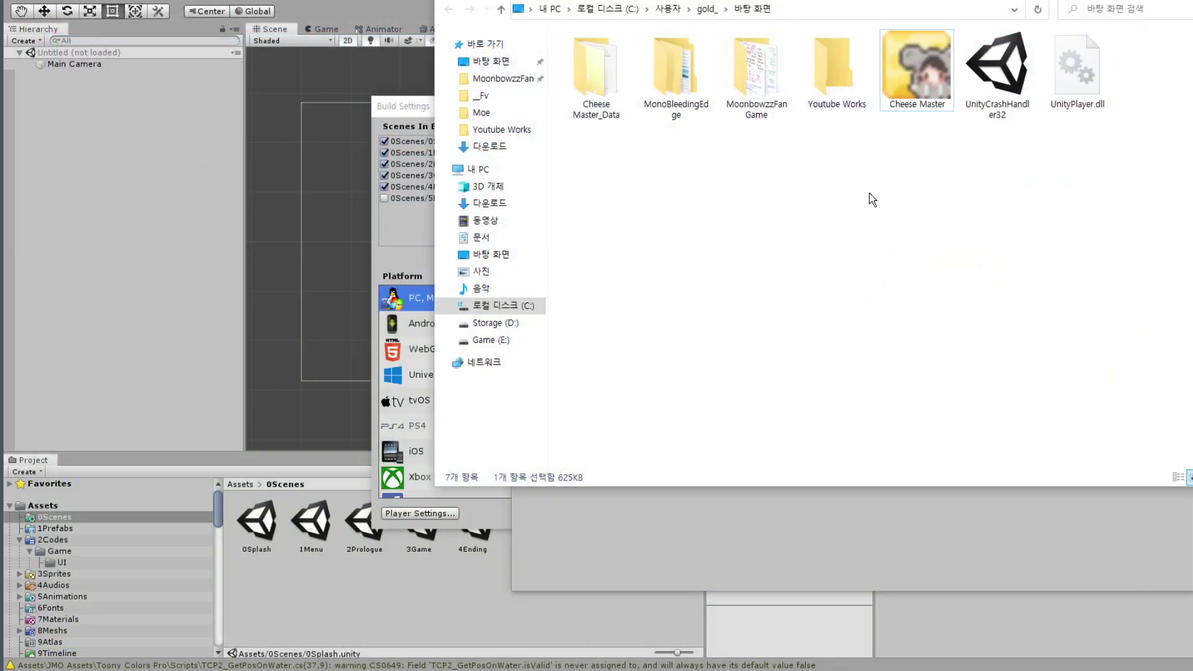
# Close Explorer, the Build Report and the Build Settings windows.
pyautogui.click(932, 107)
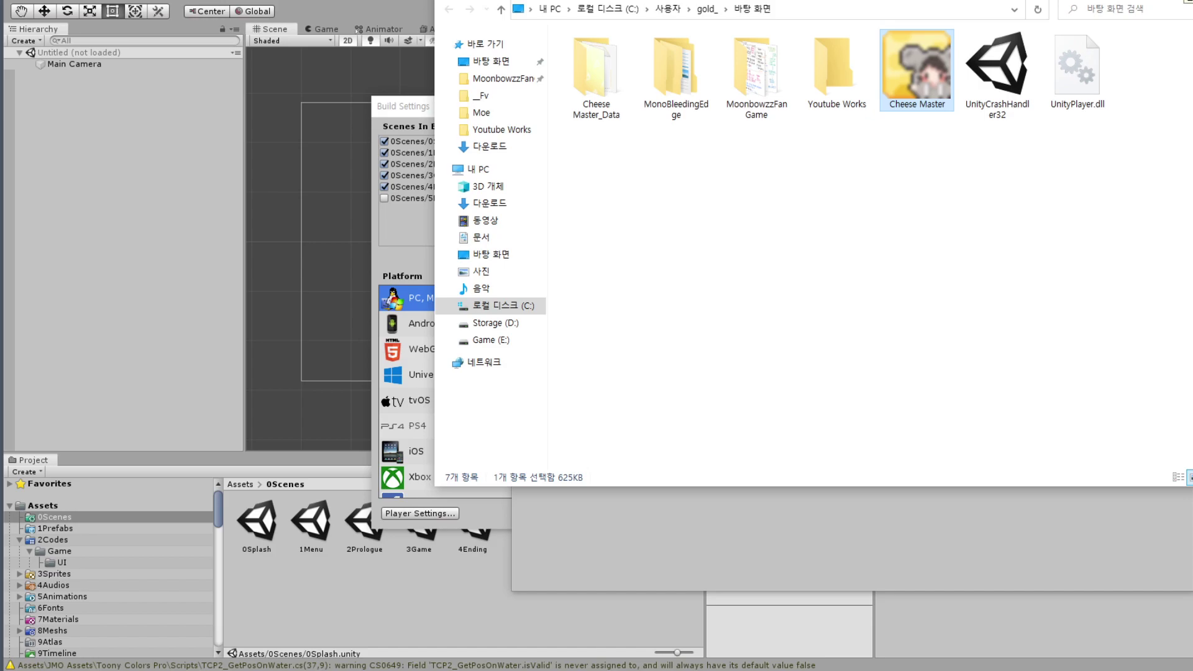
pyautogui.click(1186, 2)
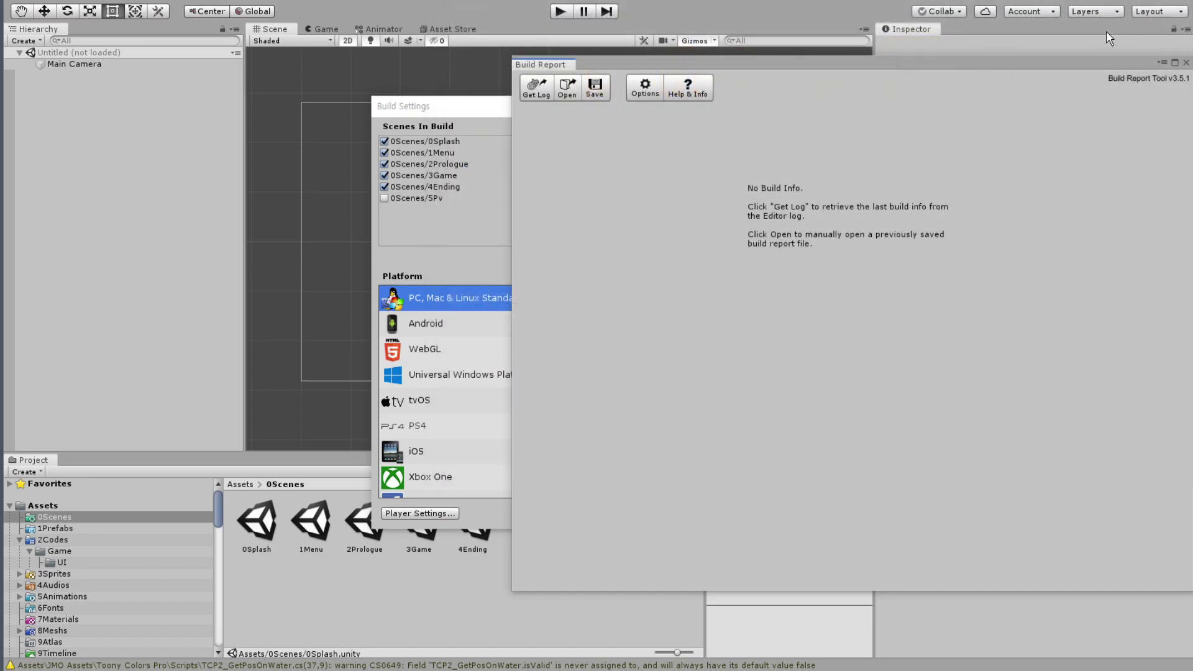
pyautogui.click(1187, 63)
pyautogui.click(811, 108)
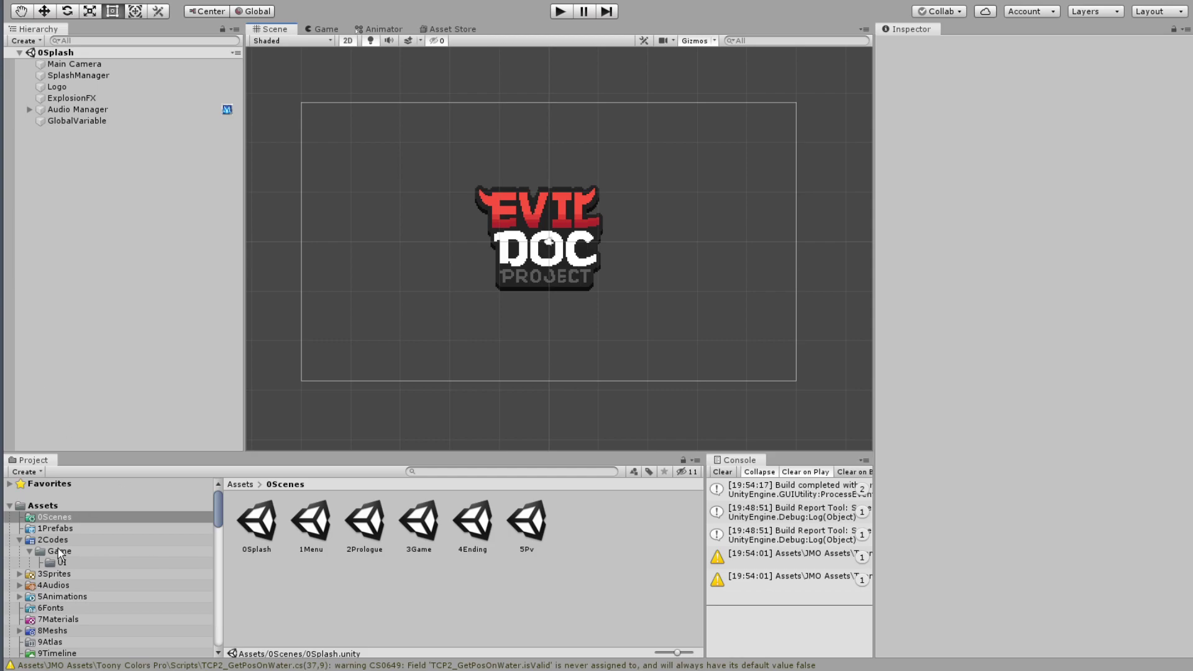
# Browse to Assets/3Sprites in the Project panel and select the AppIcon sprite.
pyautogui.click(75, 532)
pyautogui.click(79, 539)
pyautogui.click(87, 550)
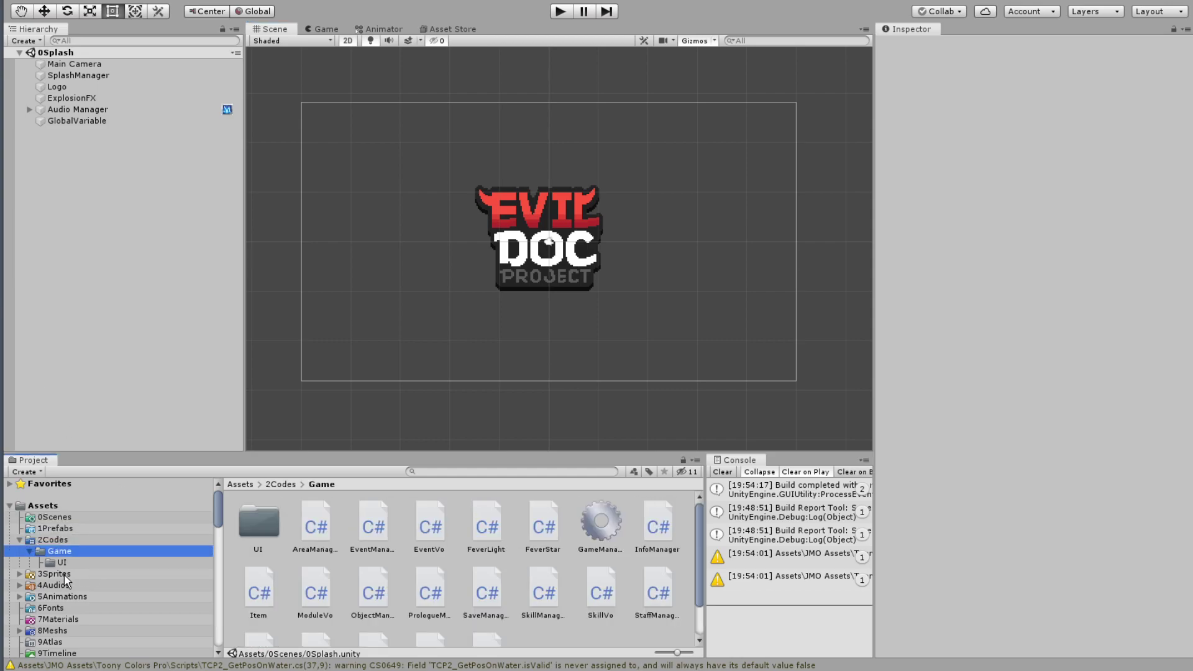
pyautogui.click(18, 540)
pyautogui.click(74, 552)
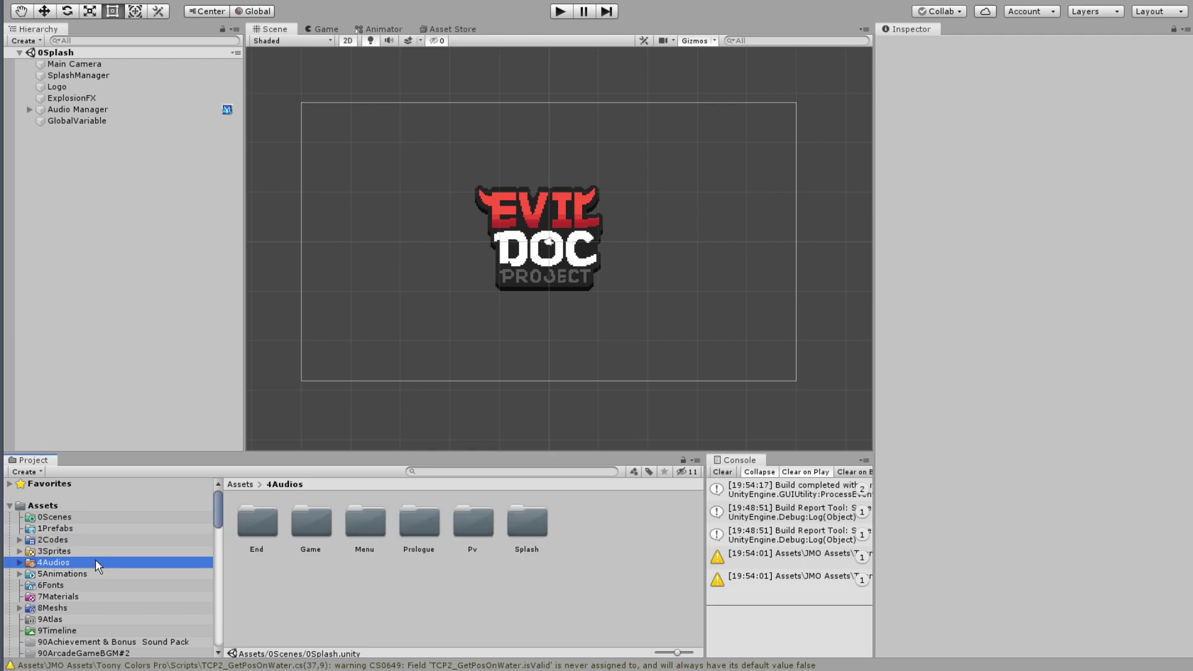
pyautogui.click(527, 530)
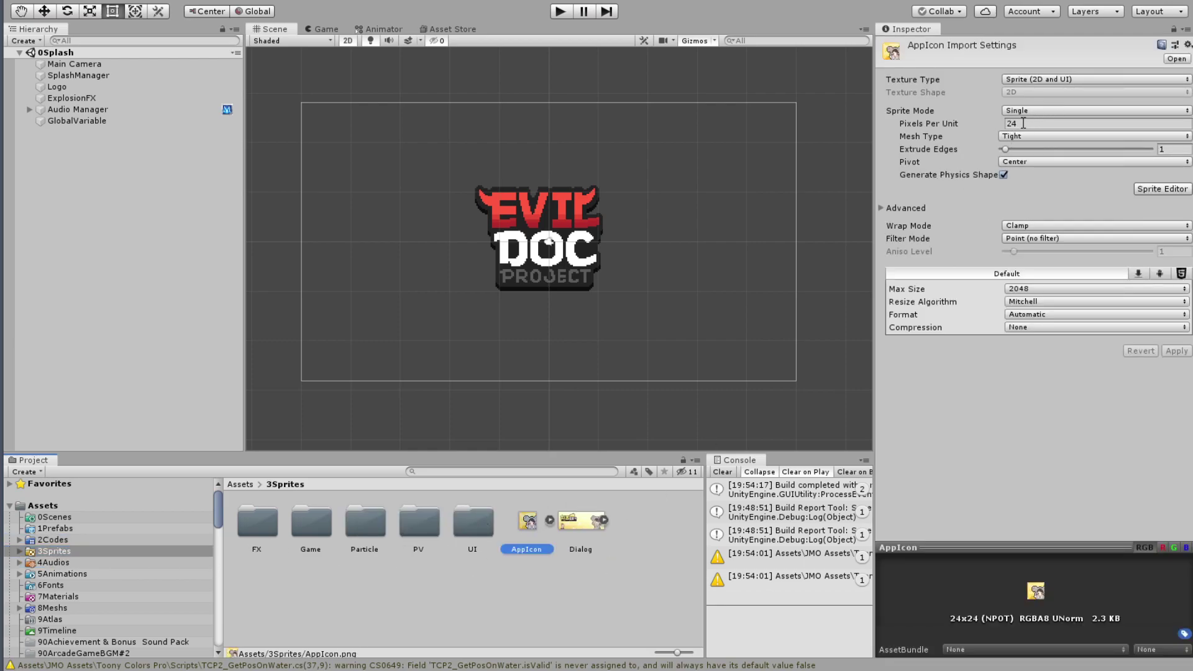
# Change AppIcon's Pixels Per Unit from 24 to 100, apply it, and reopen Build Settings.
pyautogui.click(1042, 83)
pyautogui.click(1000, 452)
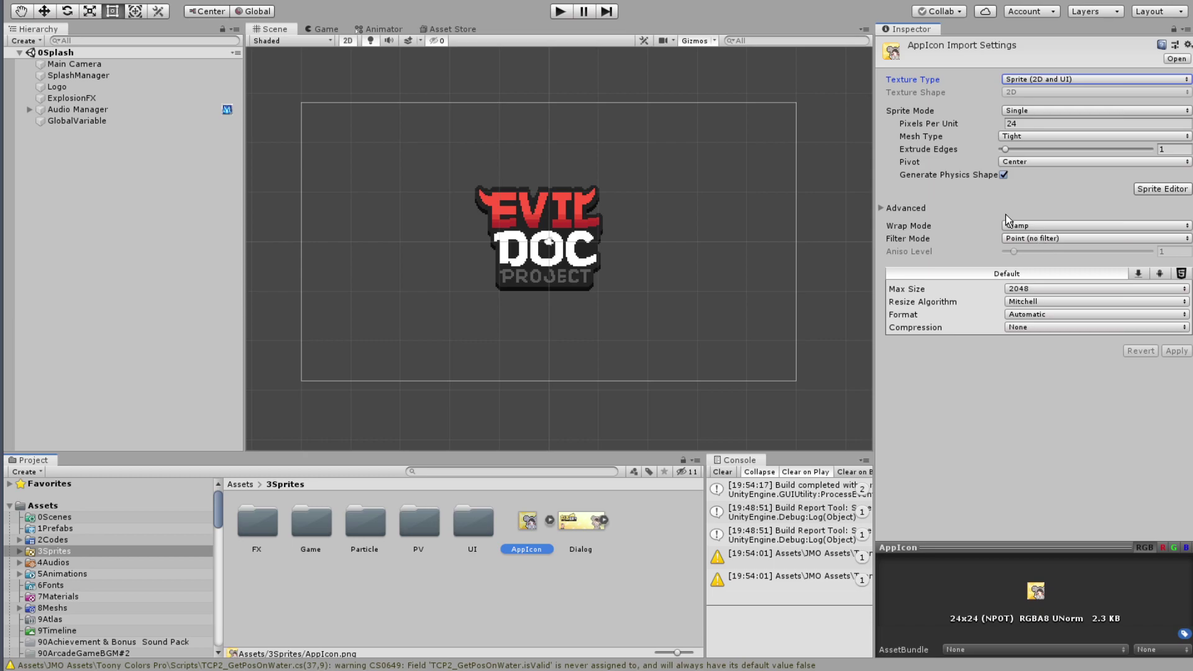
pyautogui.click(1033, 125)
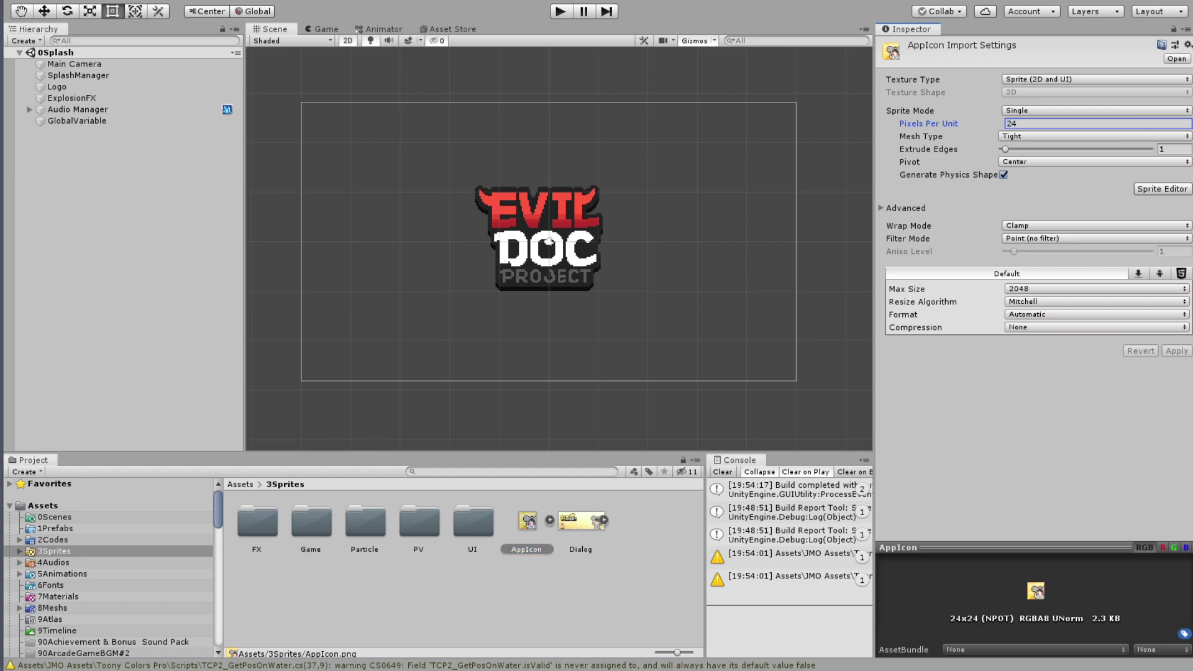
pyautogui.press('Return')
pyautogui.moveTo(972, 127); pyautogui.dragTo(963, 130)
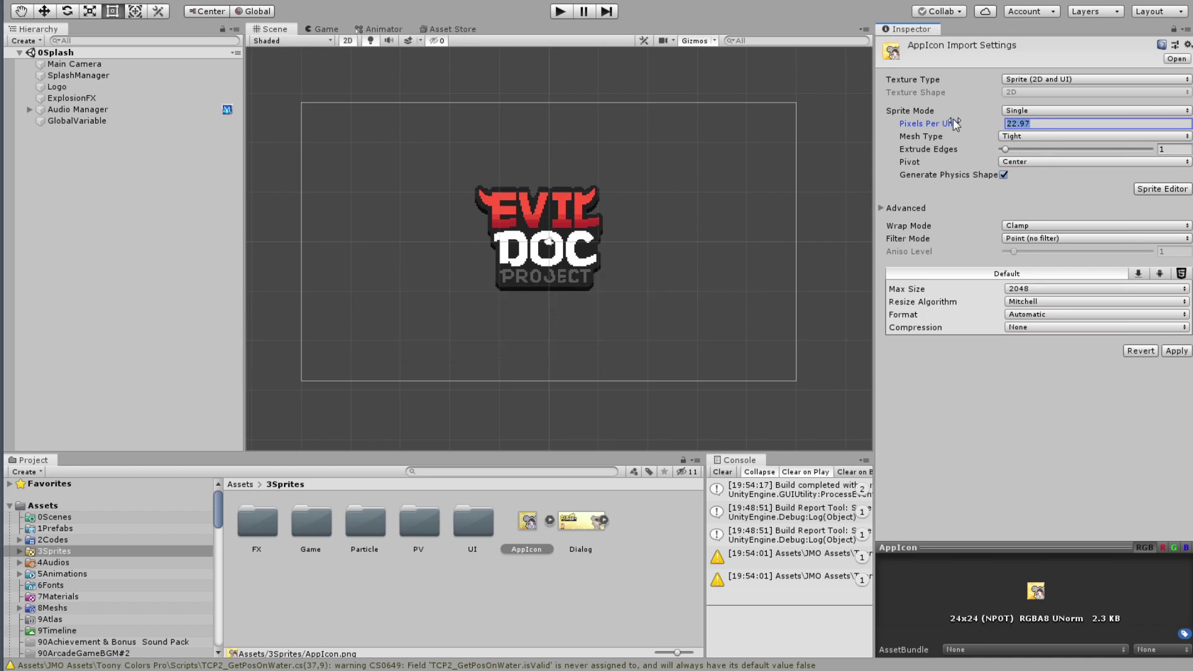
pyautogui.write('100')
pyautogui.click(1175, 352)
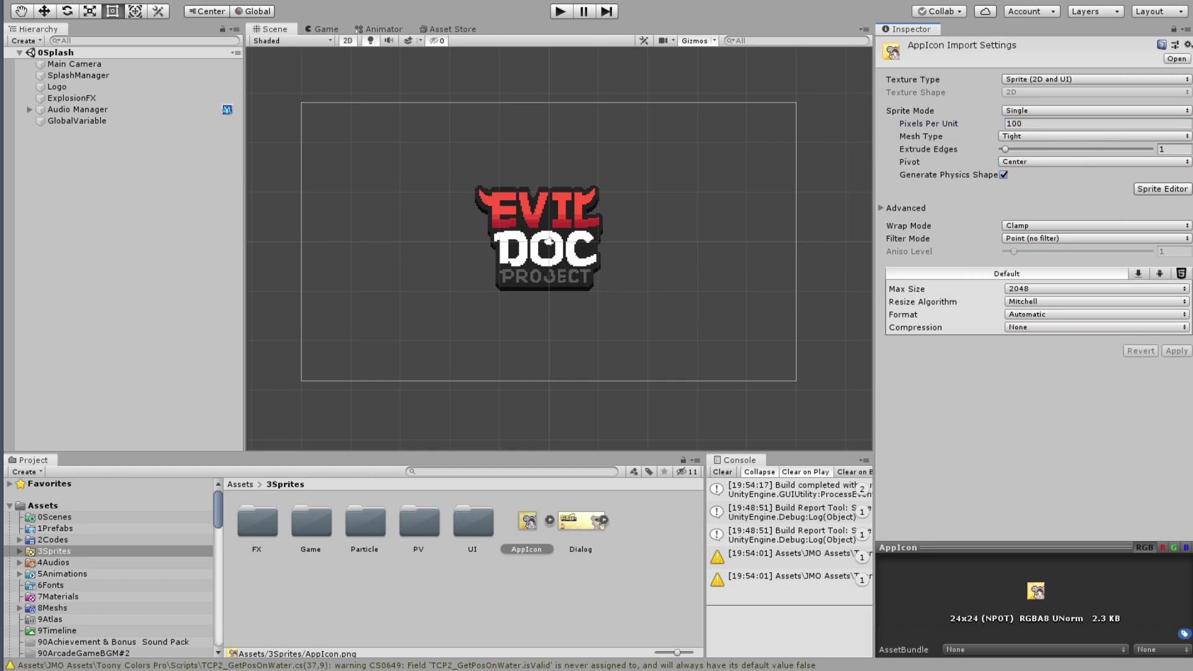
pyautogui.click(12, 1)
# From Build Settings, review the project's Player Settings, then close them.
pyautogui.click(93, 131)
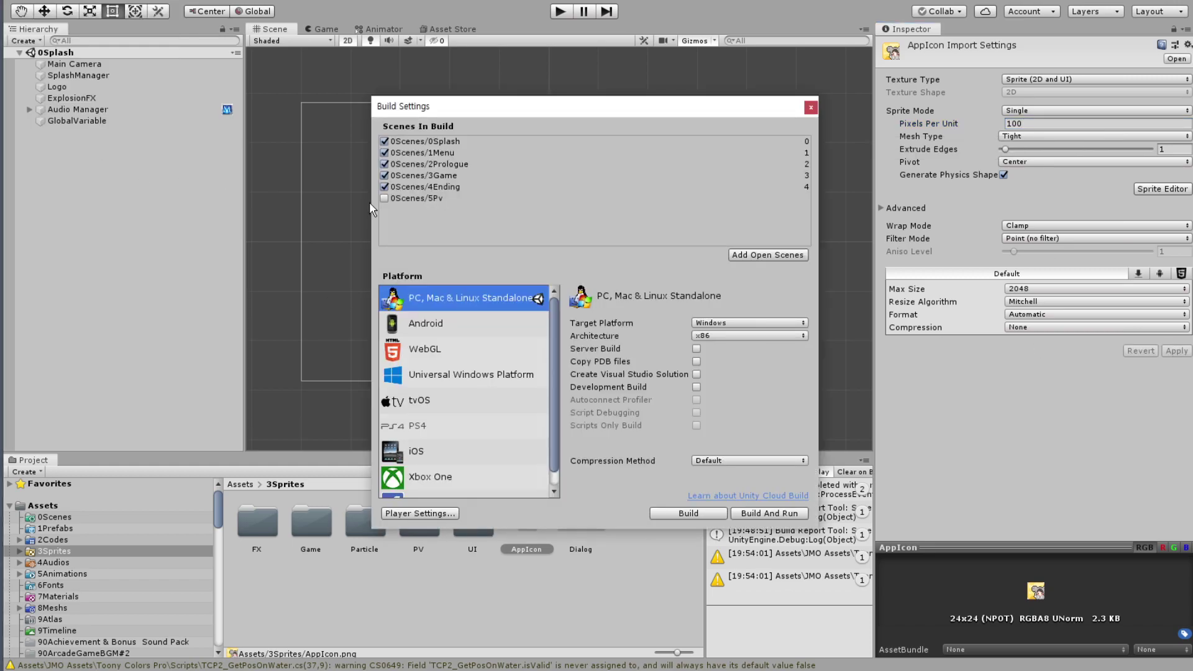
pyautogui.click(438, 514)
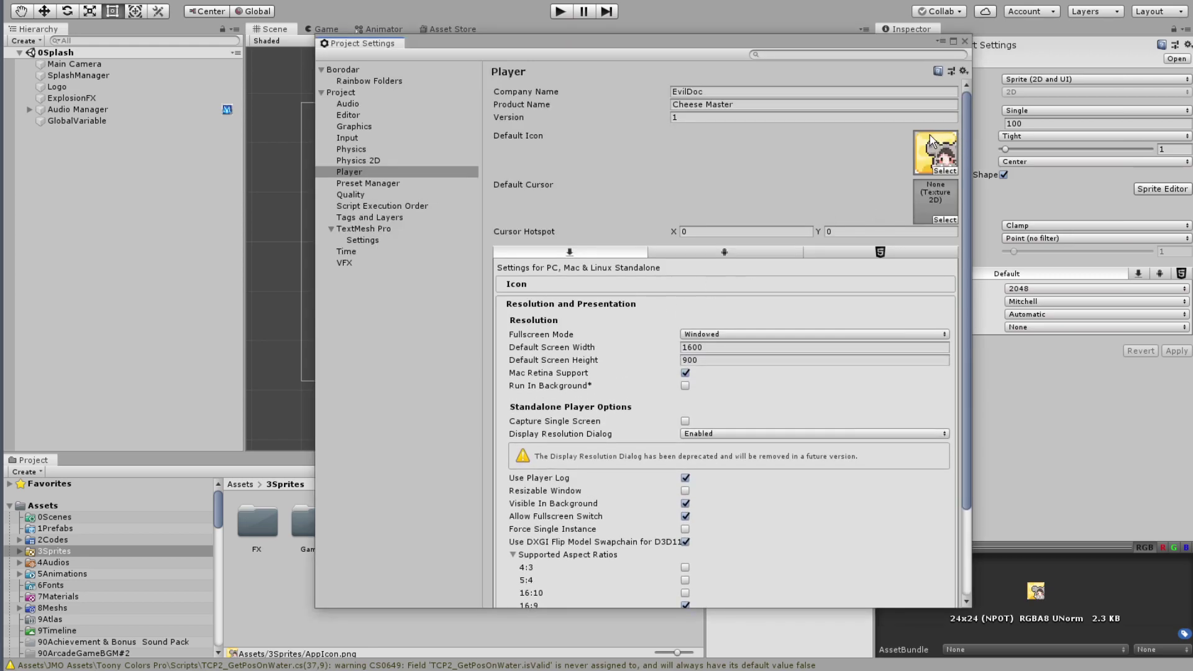
pyautogui.click(963, 42)
# Build the Windows standalone game to the Desktop folder and close the Build Report.
pyautogui.click(689, 515)
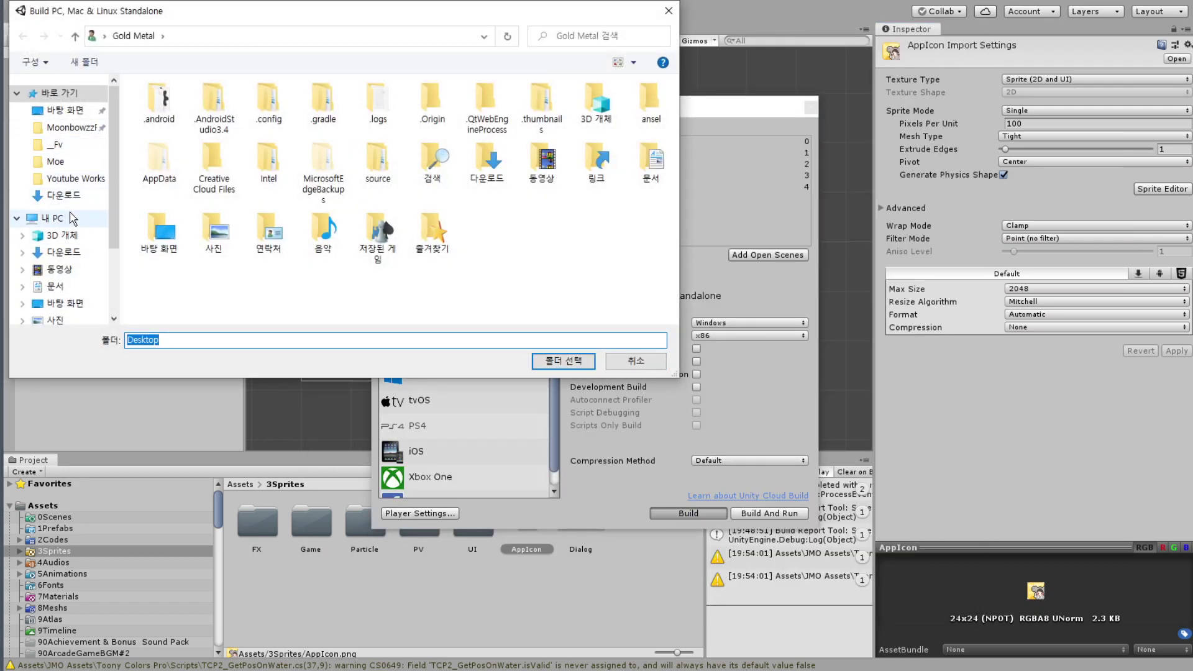
pyautogui.click(65, 110)
pyautogui.click(563, 361)
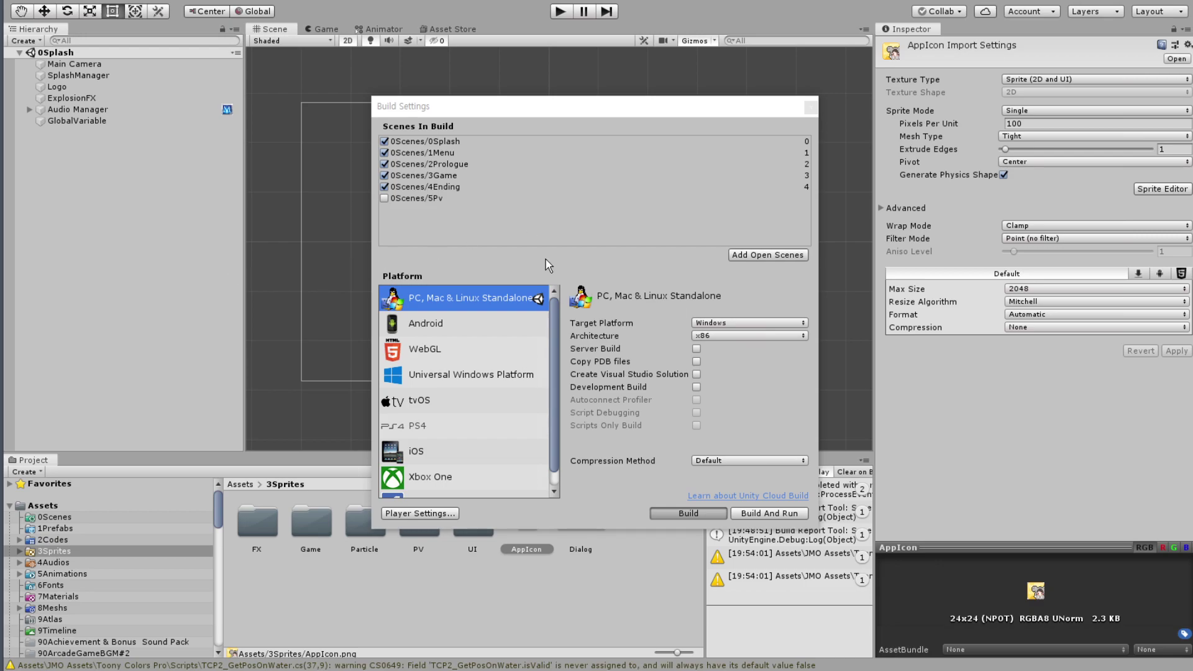
pyautogui.click(674, 507)
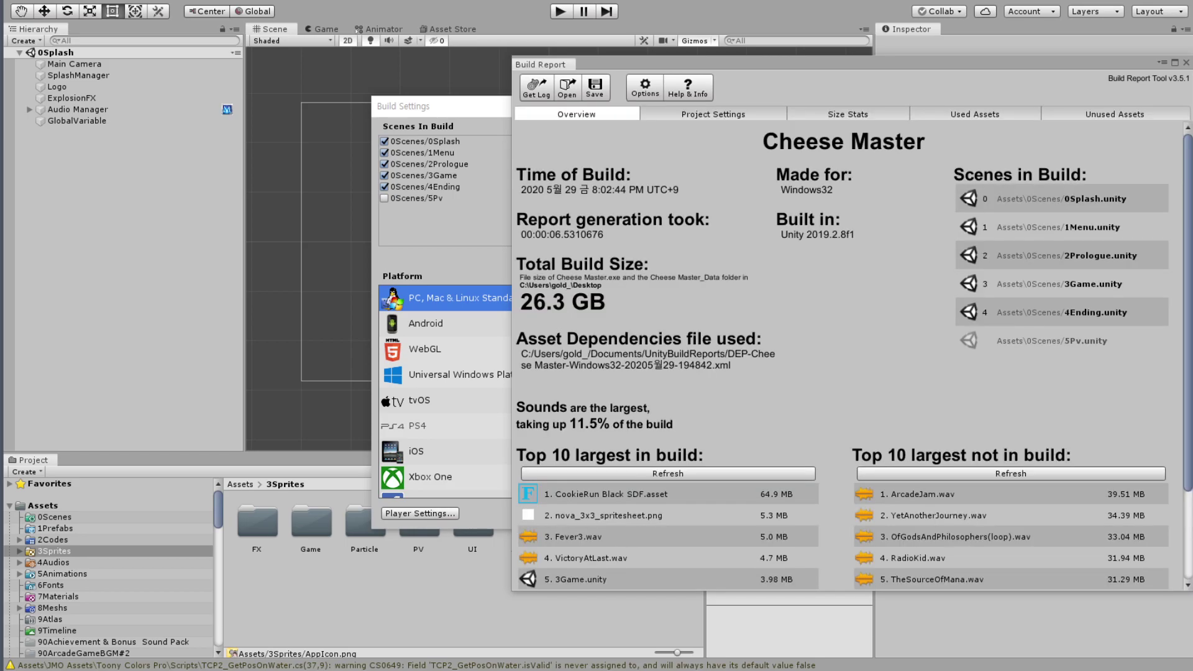
pyautogui.click(1185, 62)
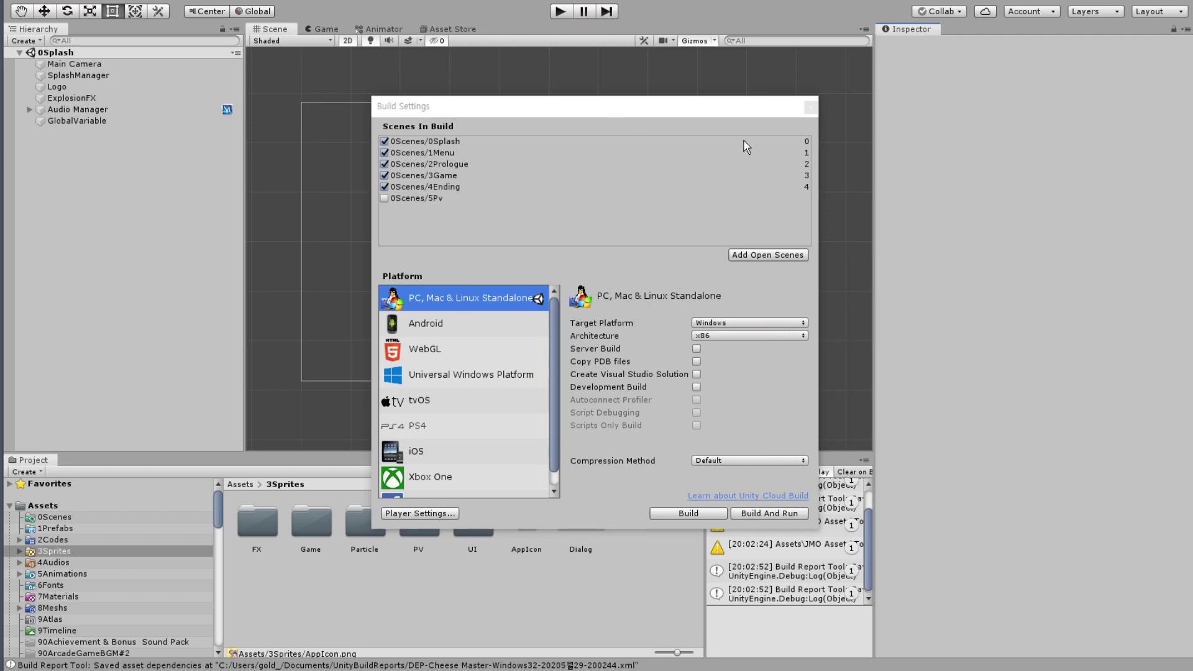
# Close Build Settings and launch Aseprite from the Steam software library.
pyautogui.click(810, 108)
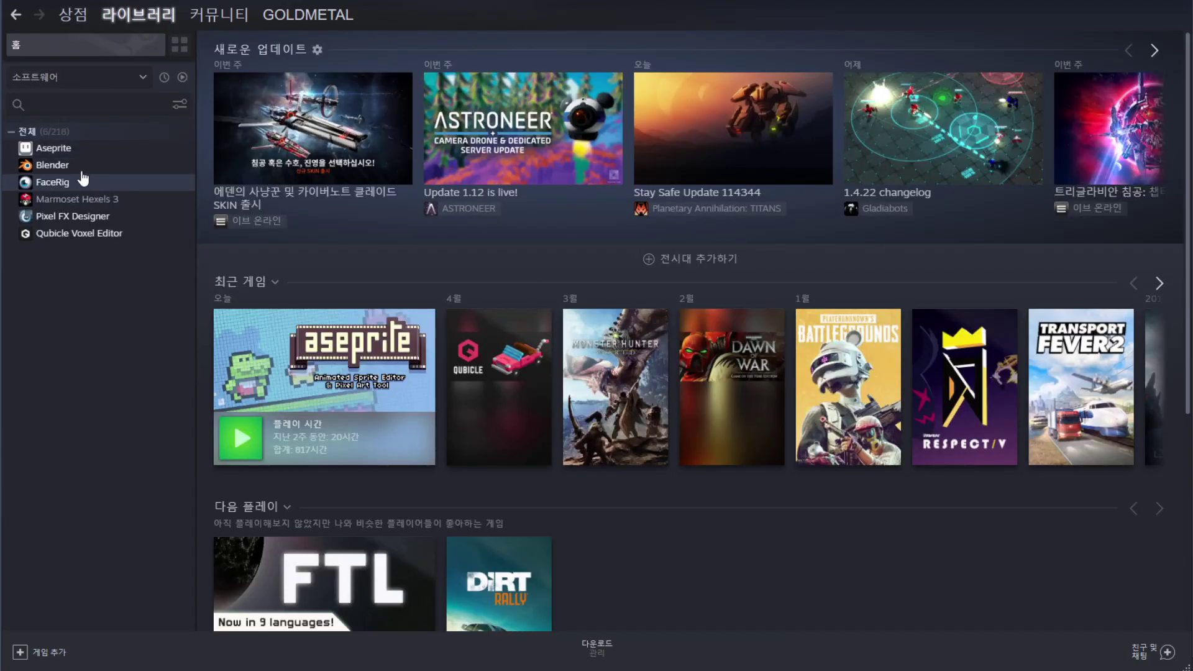
pyautogui.click(106, 149)
pyautogui.click(267, 281)
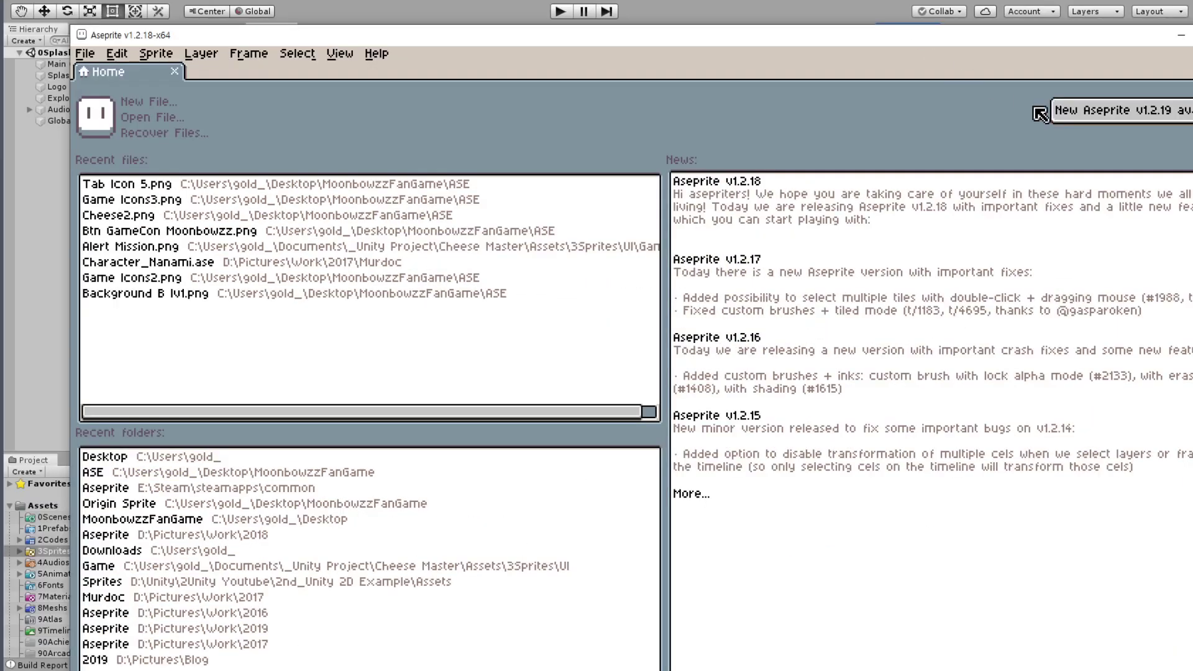
# Place Aseprite beside Unity and drag AppIcon.png into Aseprite to open it.
pyautogui.moveTo(580, 39); pyautogui.dragTo(954, 7)
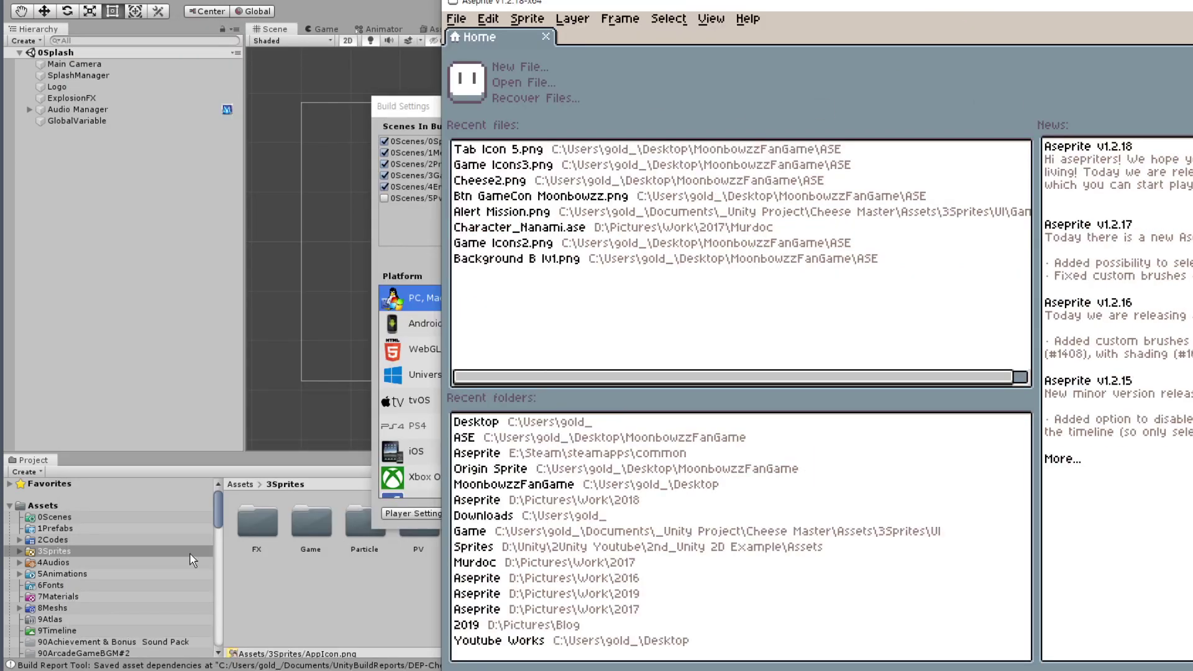
pyautogui.click(74, 550)
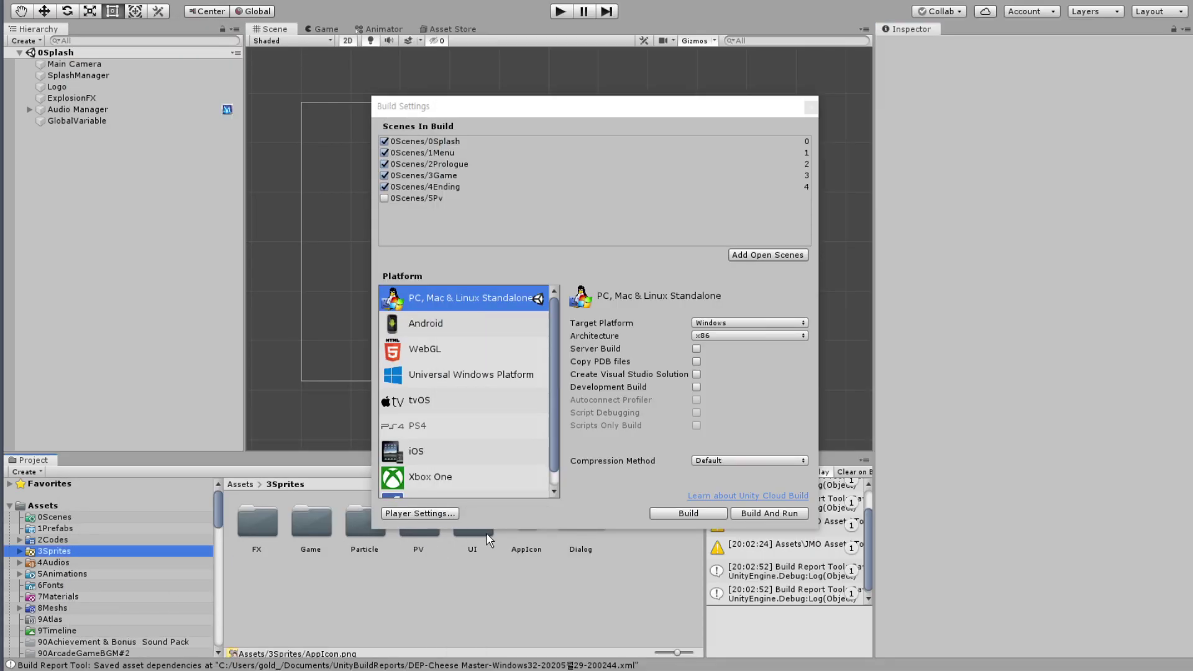
pyautogui.click(810, 107)
pyautogui.hotkey('alt', 'Tab')
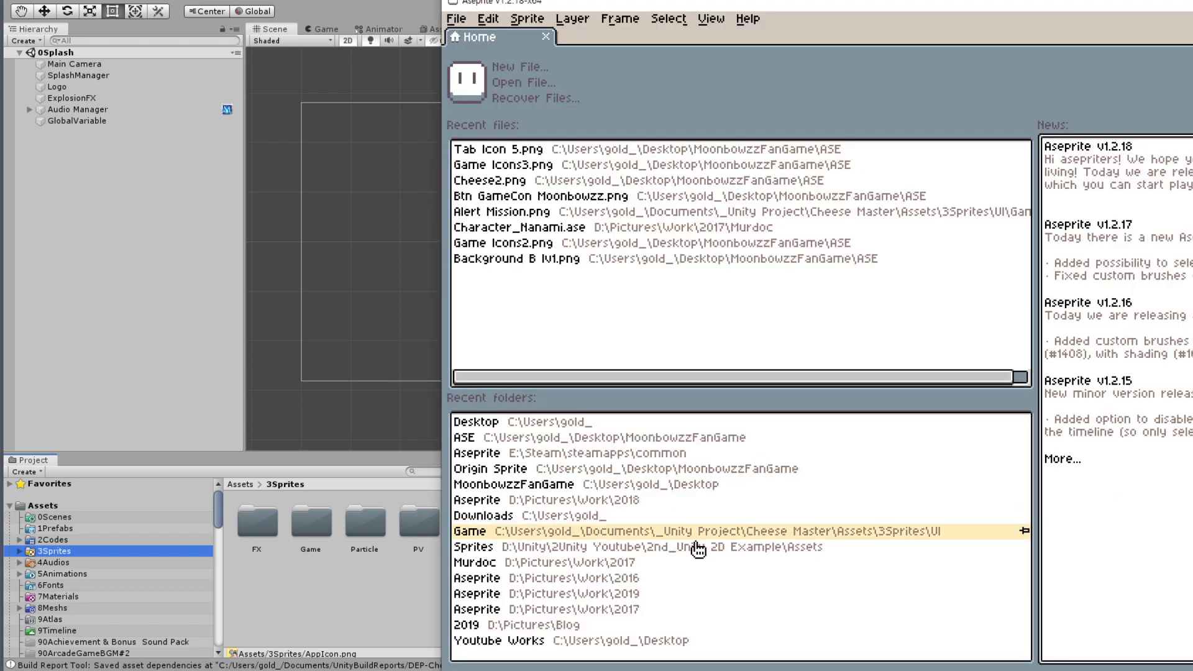
pyautogui.moveTo(679, 13); pyautogui.dragTo(937, 13)
pyautogui.moveTo(518, 528); pyautogui.dragTo(1177, 289)
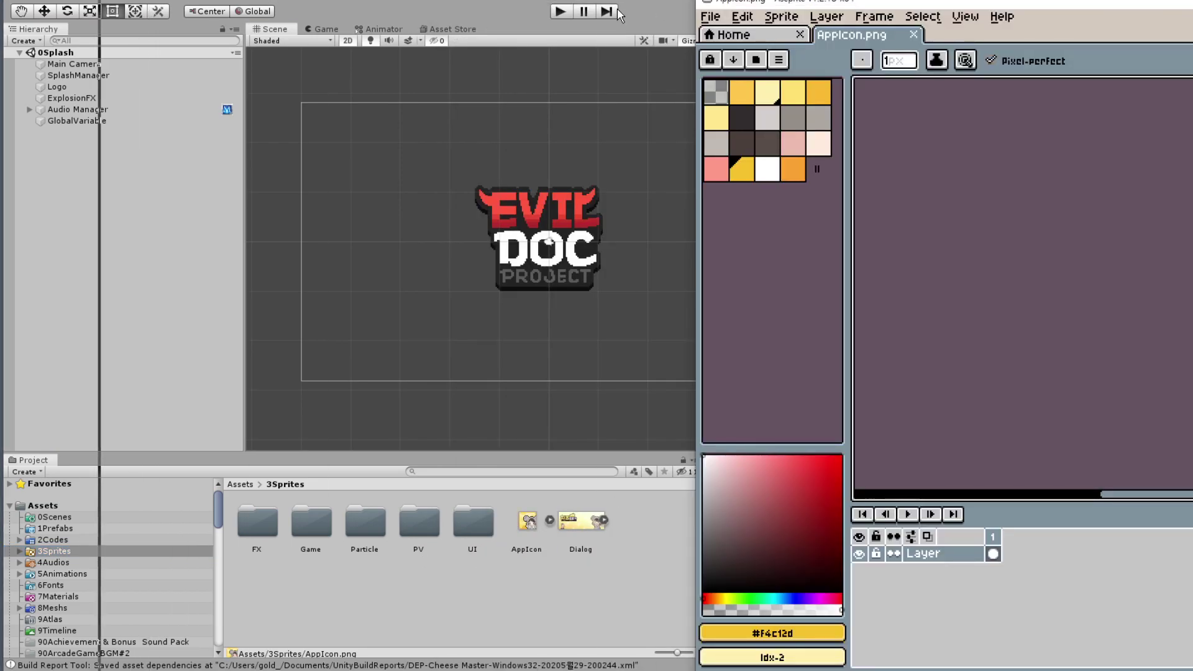
pyautogui.moveTo(689, 259); pyautogui.dragTo(31, 258)
pyautogui.scroll(4, 749, 258)
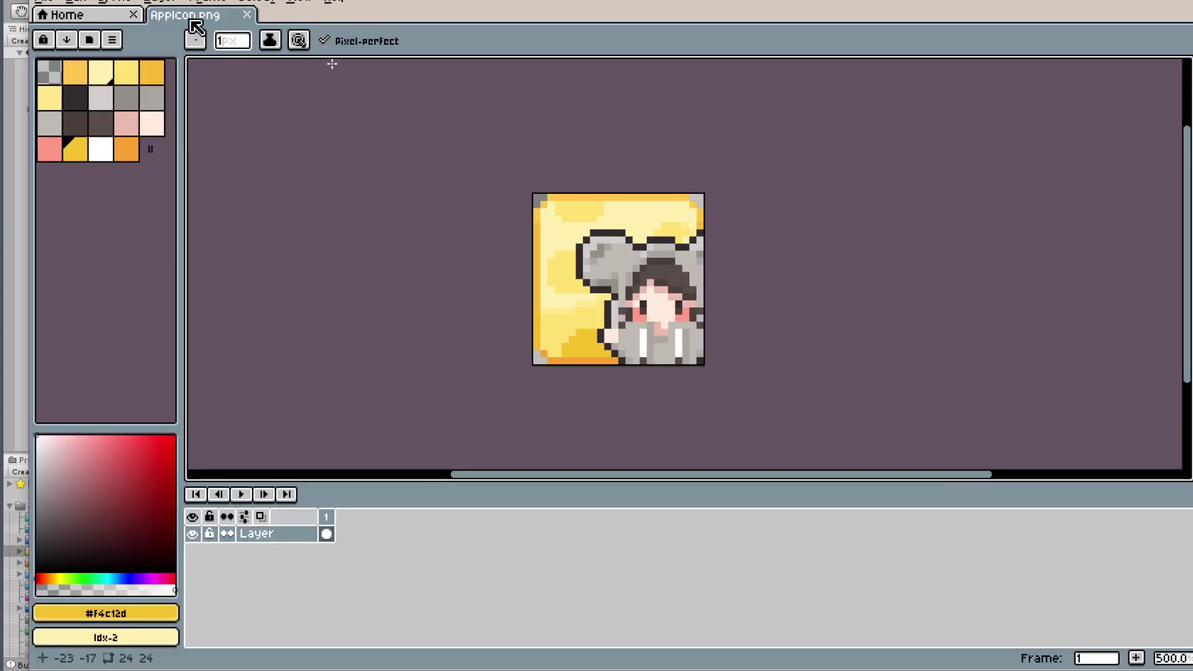
# Resize the sprite to 500% width, making AppIcon 120x120 pixels, and start saving.
pyautogui.click(115, 1)
pyautogui.click(193, 81)
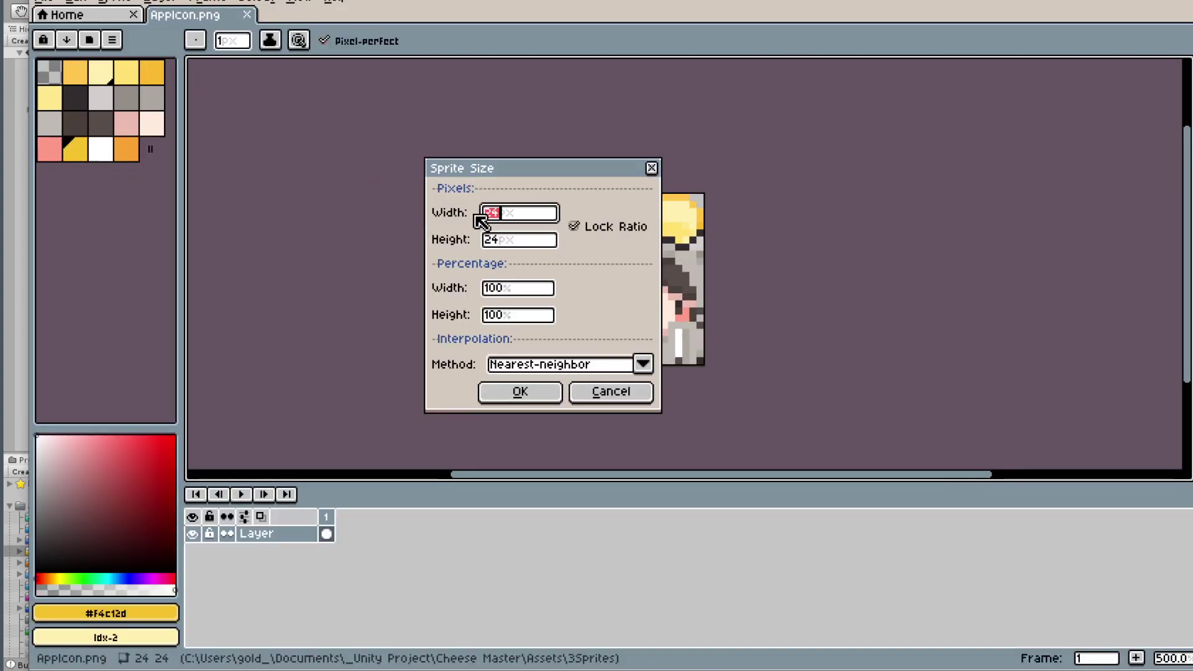
pyautogui.click(521, 288)
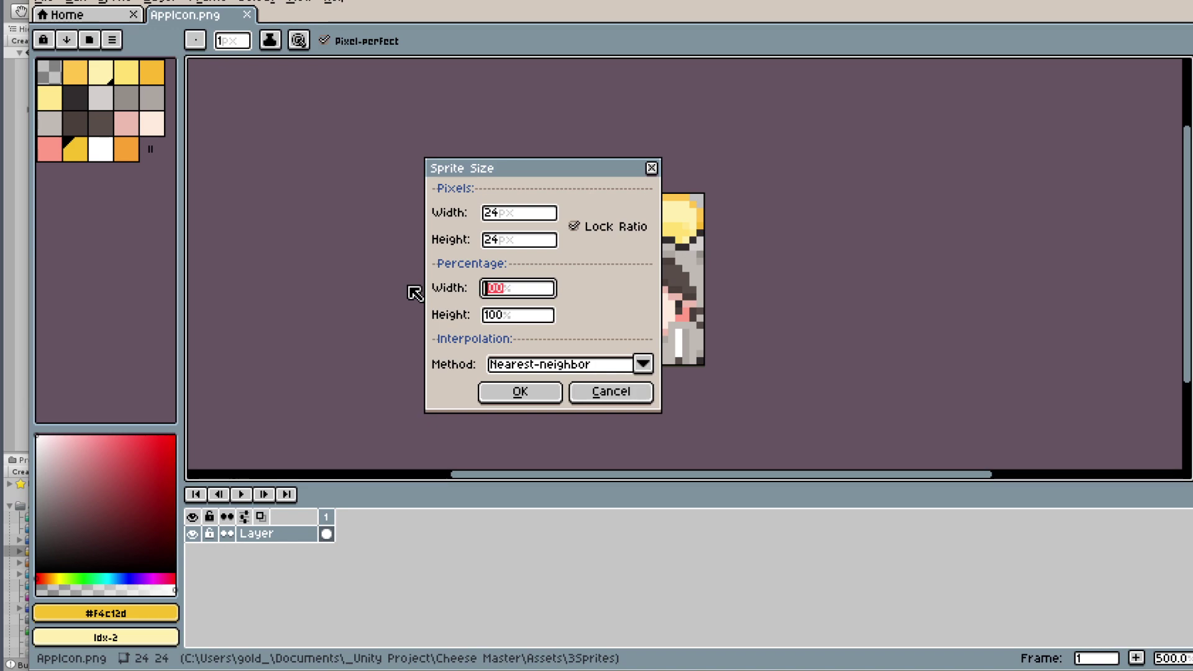
pyautogui.write('40')
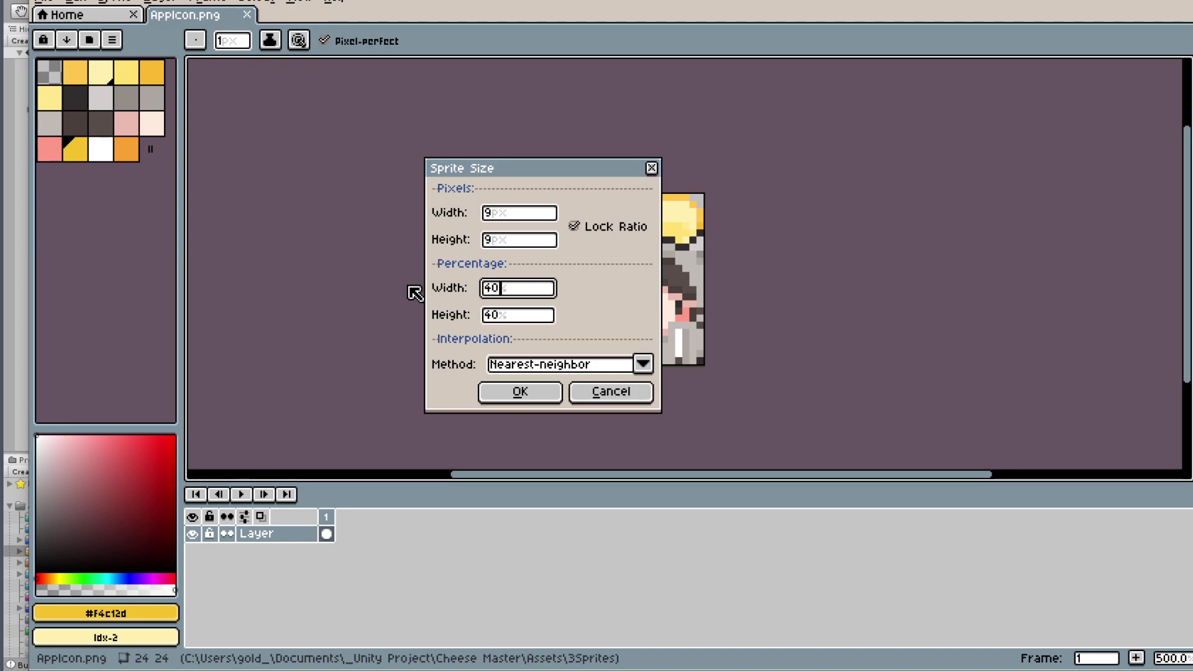
pyautogui.write('0')
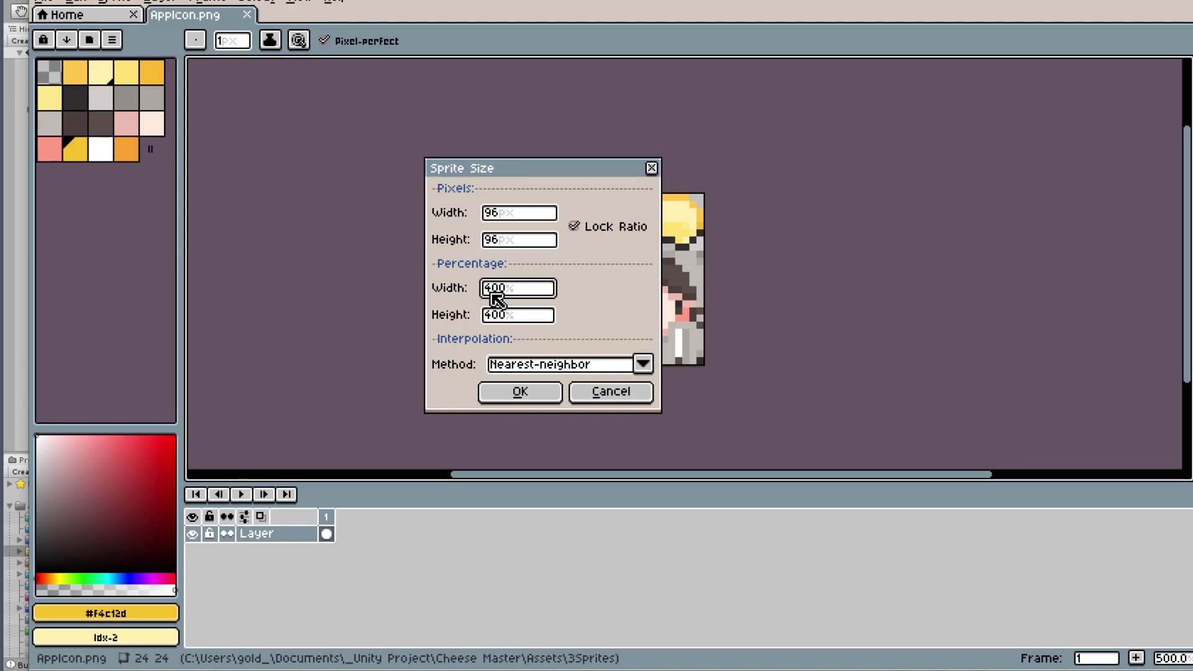
pyautogui.doubleClick(492, 288)
pyautogui.write('500')
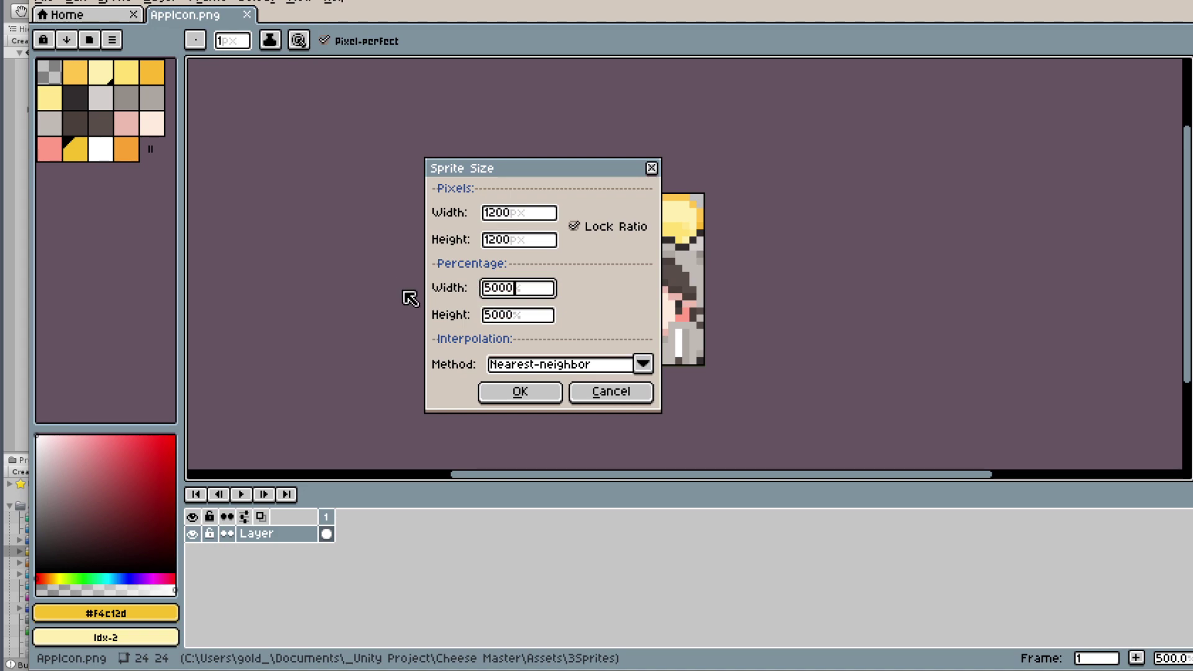
pyautogui.click(521, 397)
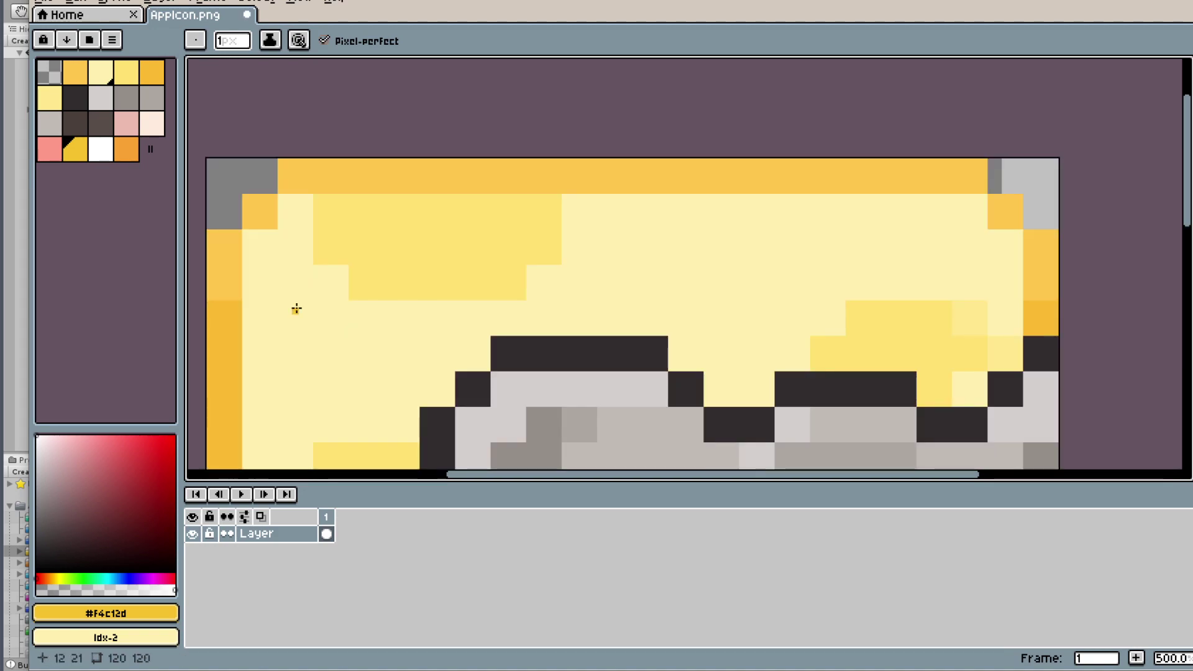
pyautogui.click(53, 5)
# Save the resized AppIcon.png and check its updated 120x120 import in Unity.
pyautogui.click(100, 72)
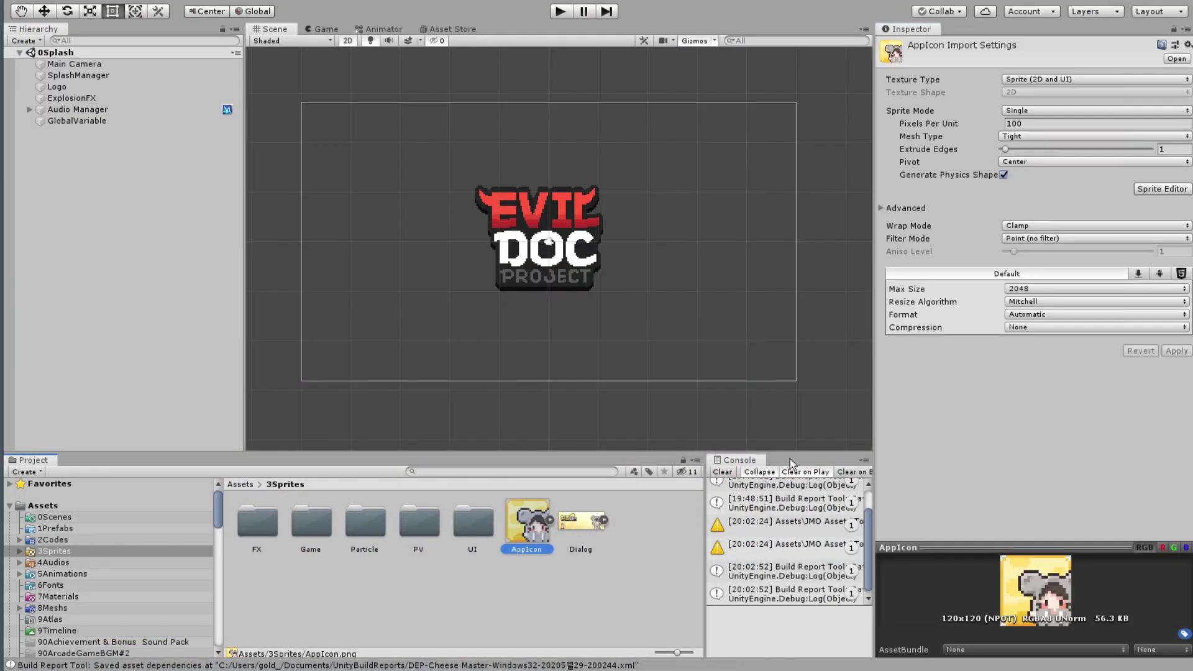
pyautogui.click(1025, 123)
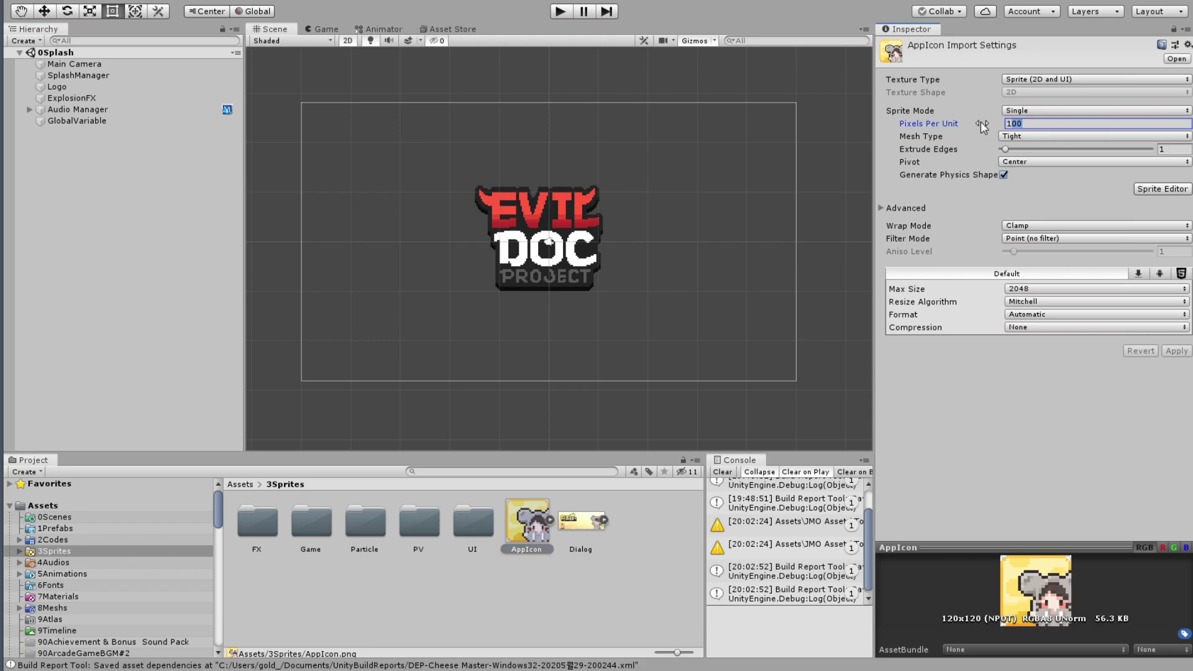
pyautogui.click(564, 551)
pyautogui.click(524, 524)
pyautogui.keyDown('ctrl'); pyautogui.click(525, 525); pyautogui.keyUp('ctrl')
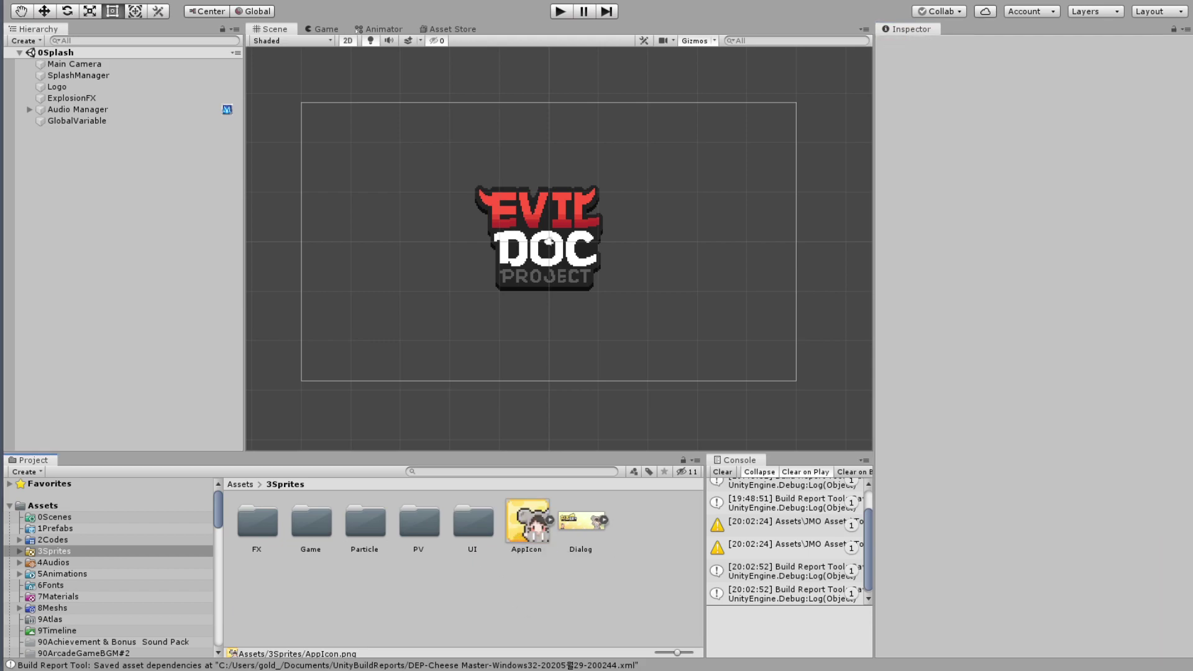
pyautogui.press('Return')
# Rebuild the Windows standalone game to the Desktop and open the Desktop folder.
pyautogui.click(17, 2)
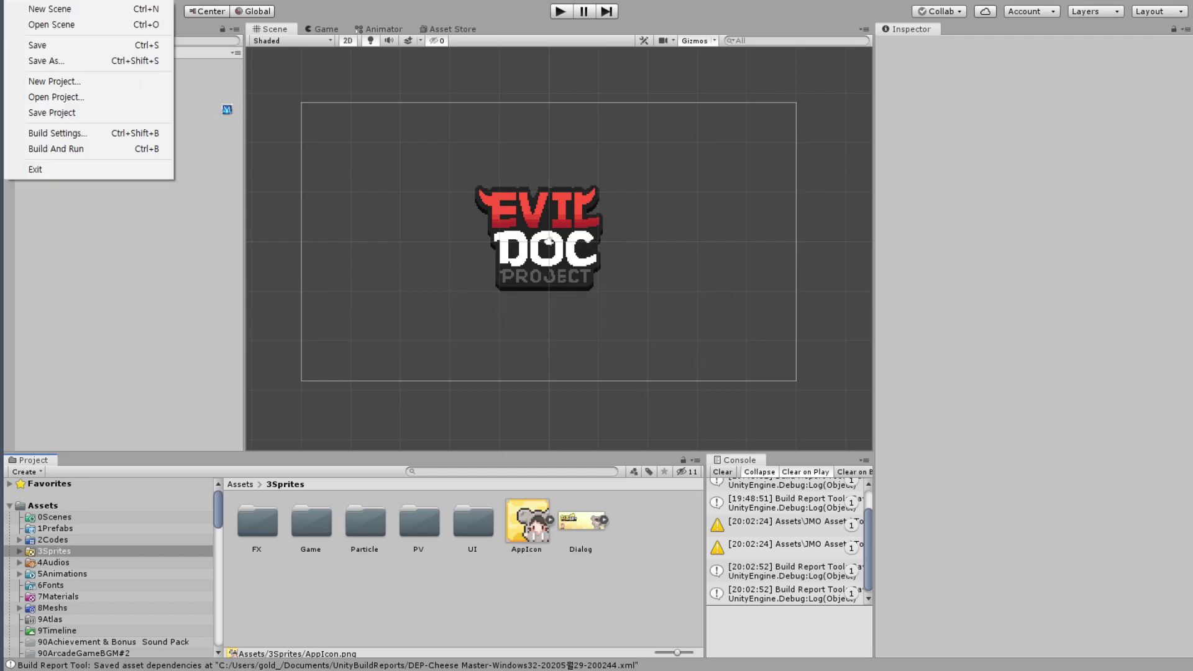
pyautogui.click(126, 136)
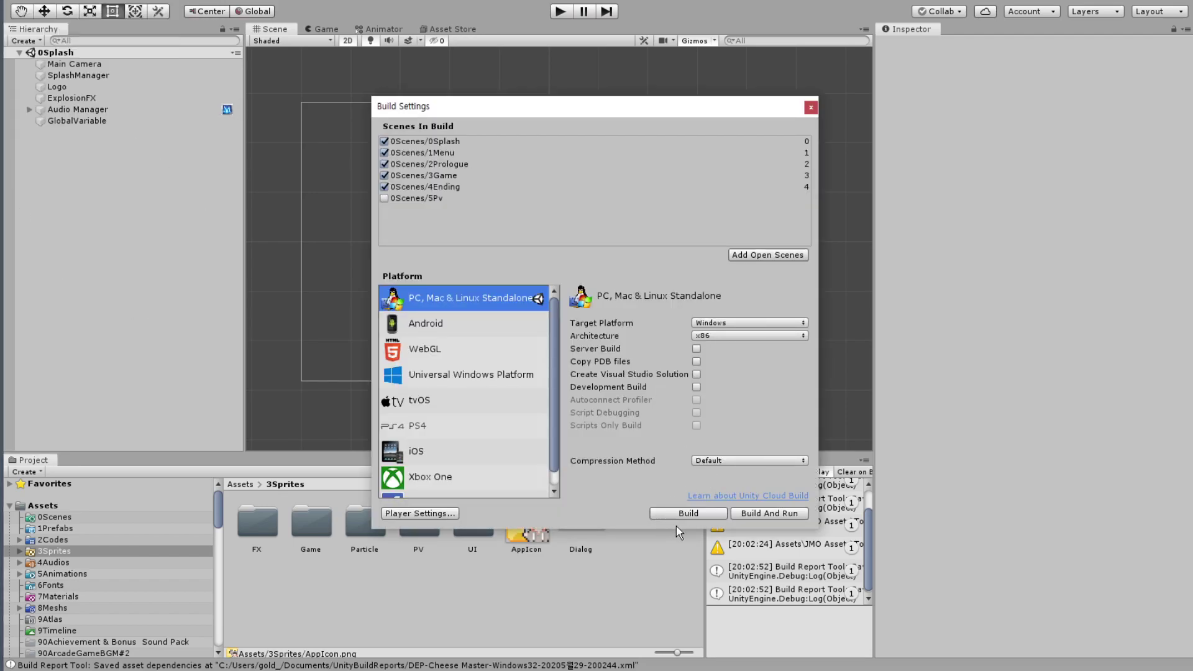
pyautogui.click(689, 514)
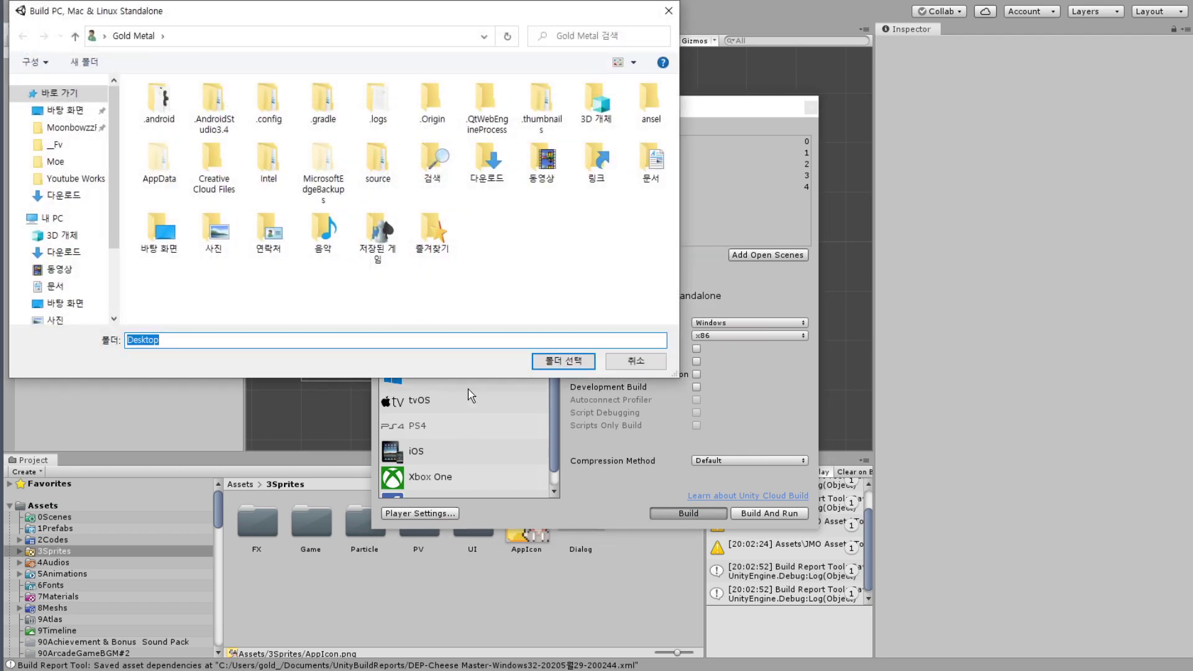
pyautogui.click(73, 111)
pyautogui.click(587, 362)
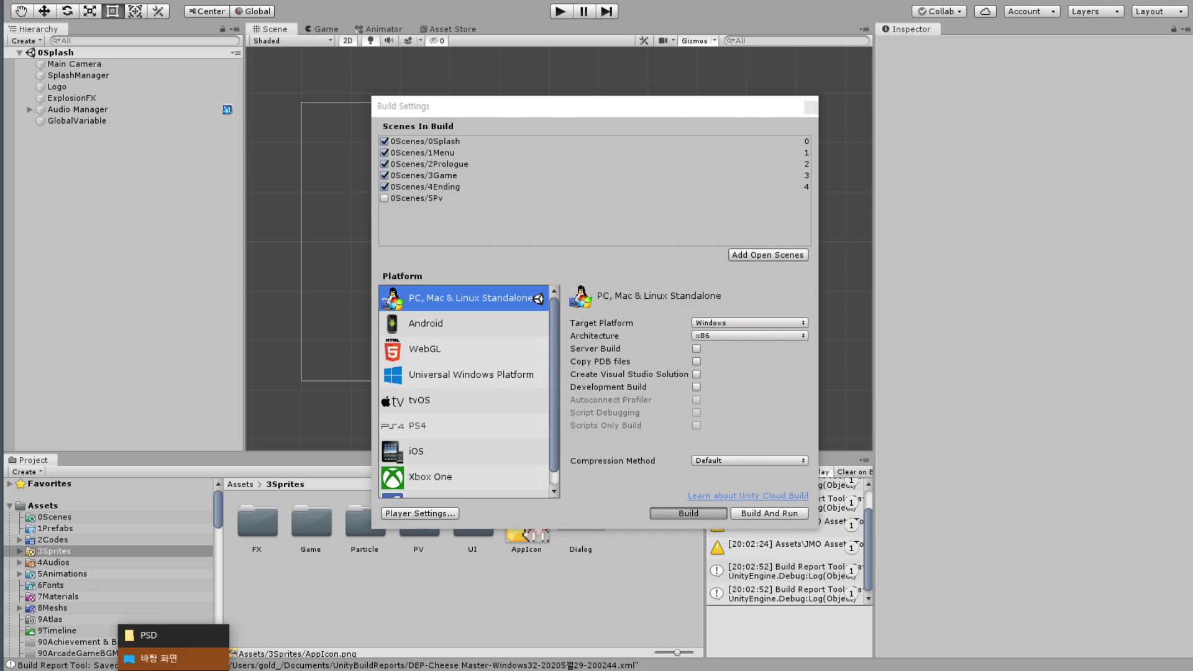
pyautogui.click(158, 658)
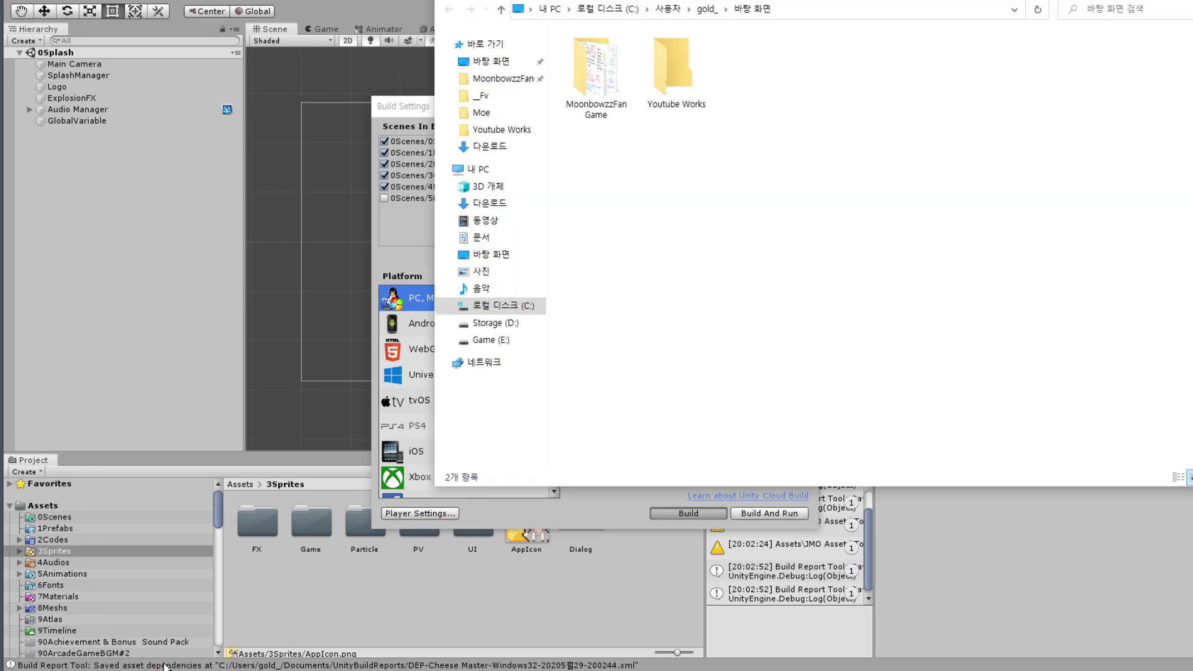
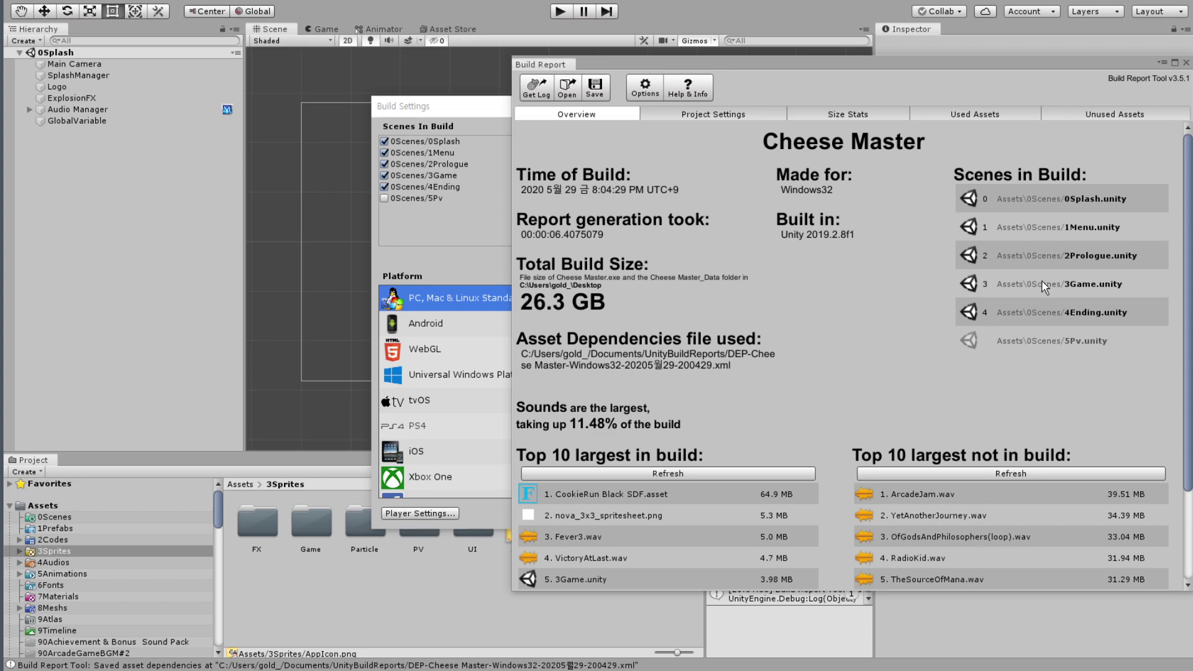
# Close Unity's Build Report and Build Settings windows, leaving the 0Splash scene, and open the File menu.
pyautogui.click(1185, 63)
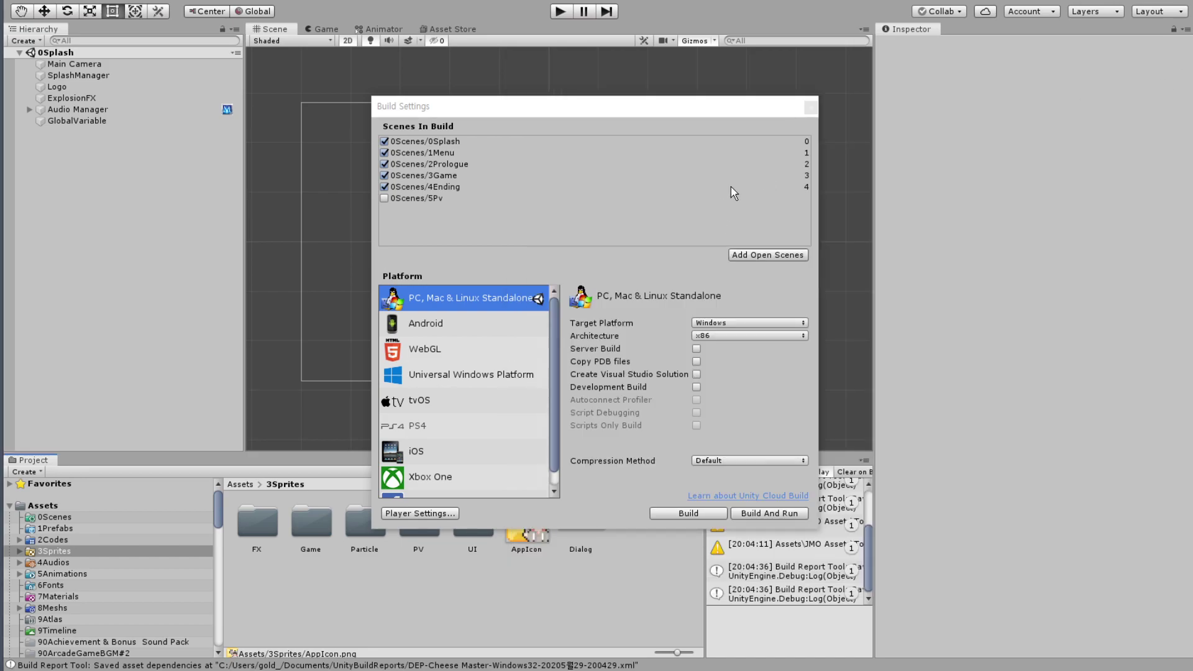
pyautogui.click(811, 108)
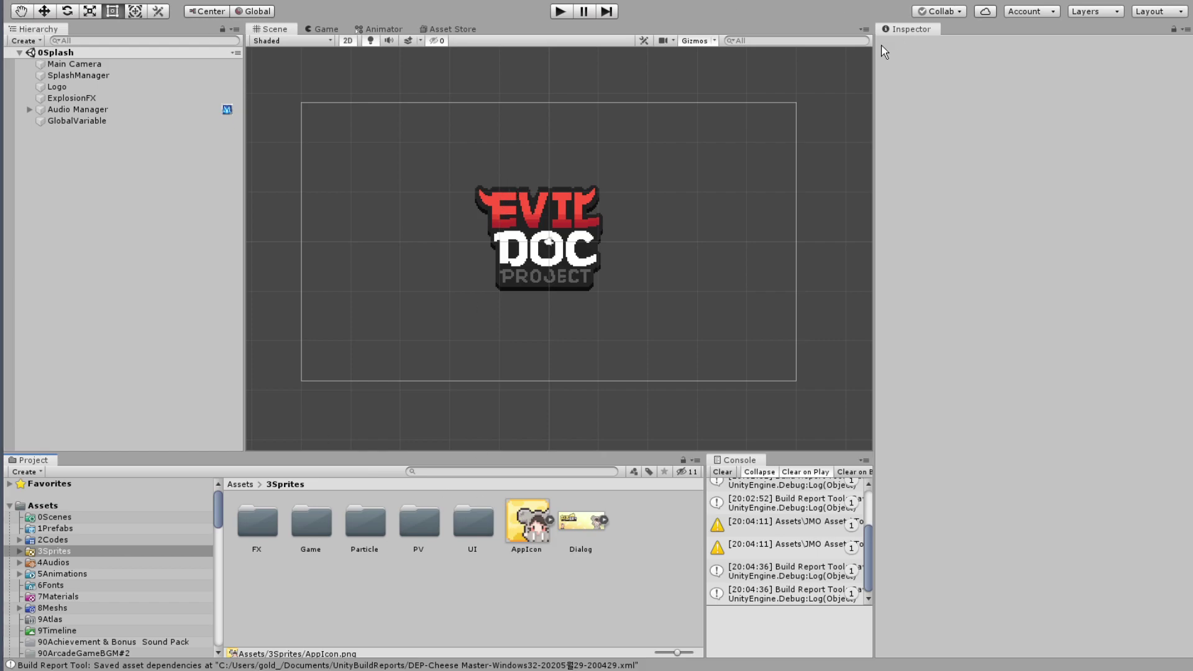
pyautogui.click(21, 1)
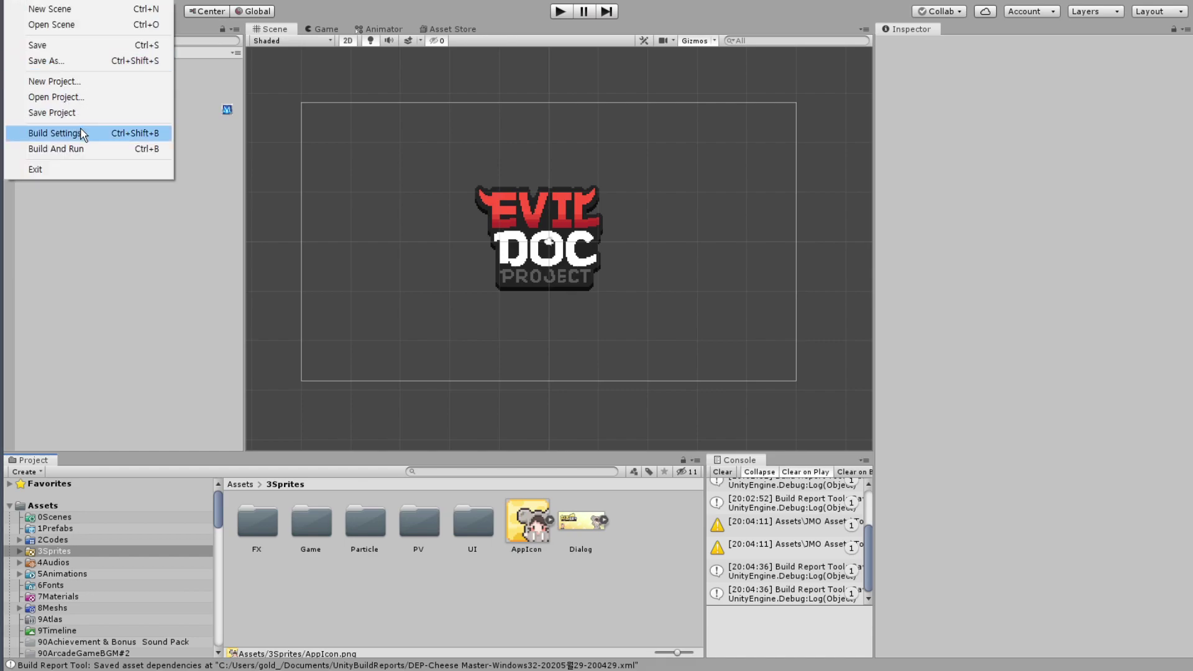
# Dismiss the File menu and bring up Bandizip compression options for the Cheese Master folder.
pyautogui.click(767, 26)
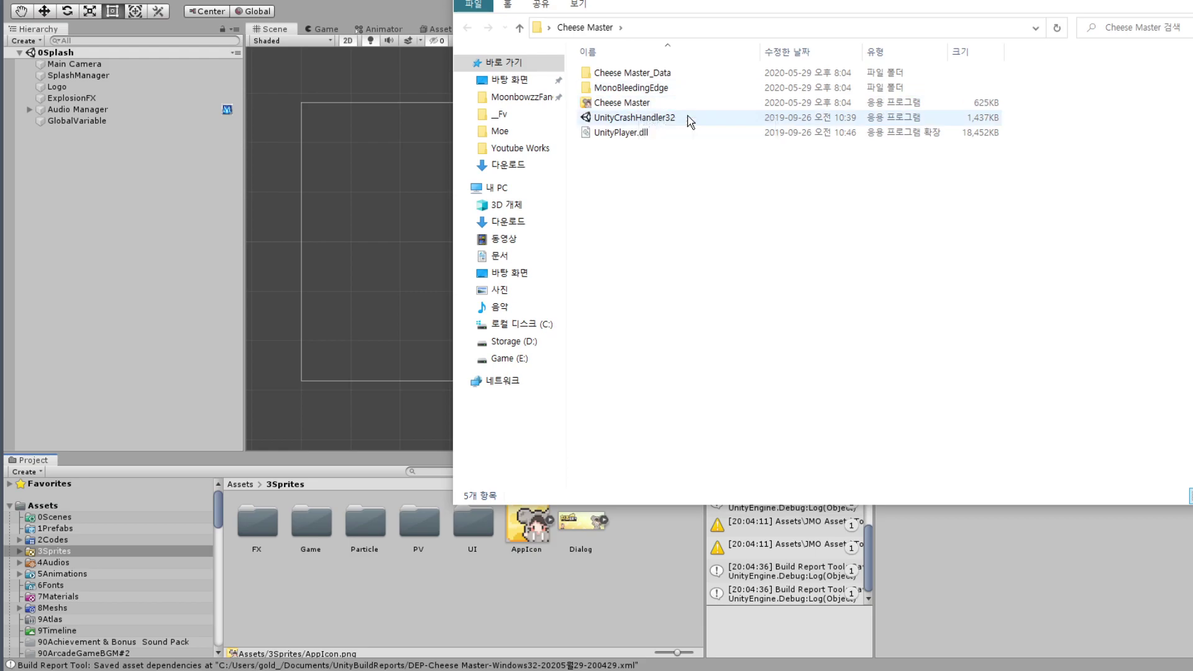
pyautogui.click(28, 131)
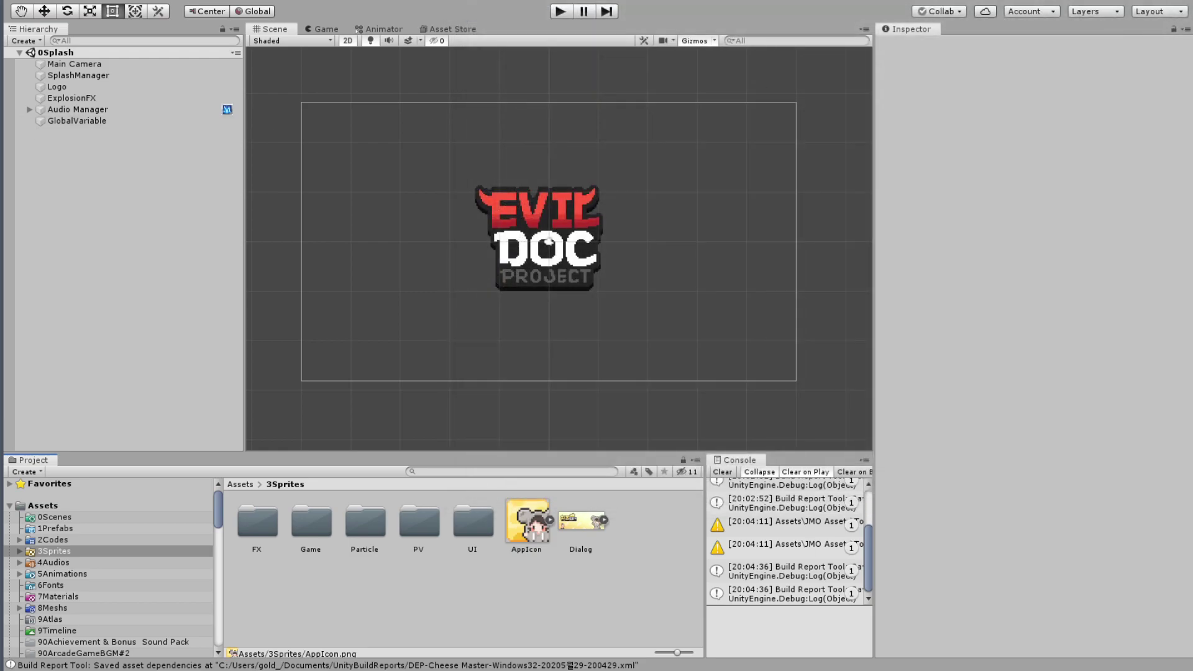
pyautogui.rightClick(1, 59)
# Compress the folder into Cheese Master.zip and close the Bandizip completion report.
pyautogui.click(42, 133)
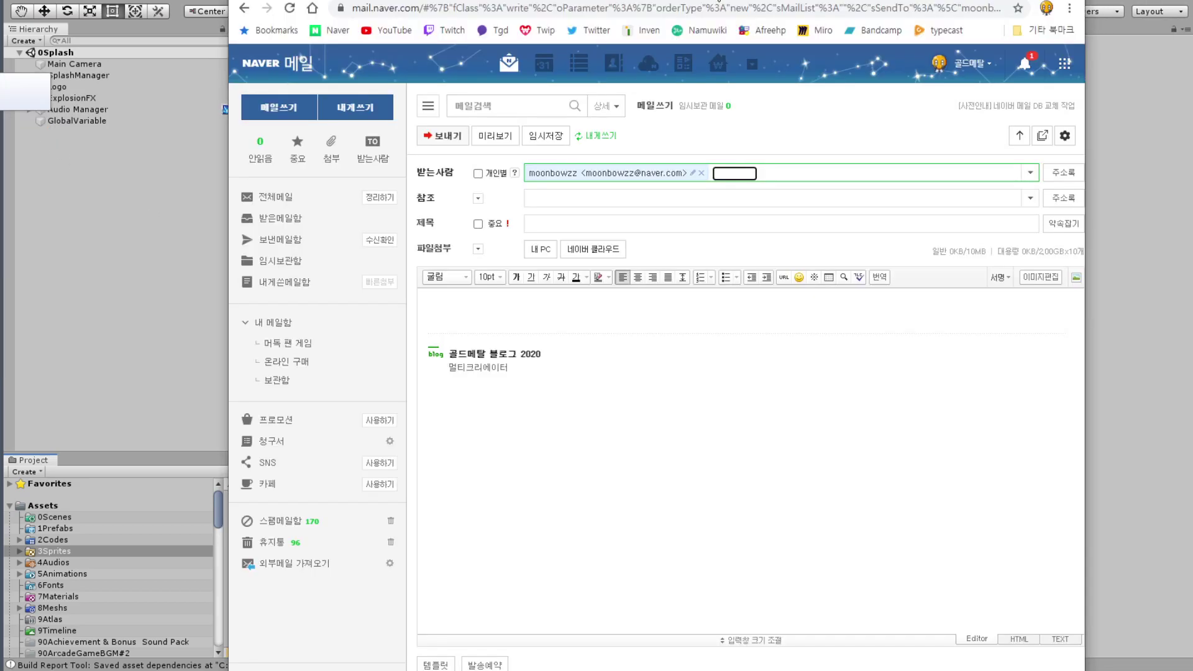
pyautogui.moveTo(718, 2); pyautogui.dragTo(748, 0)
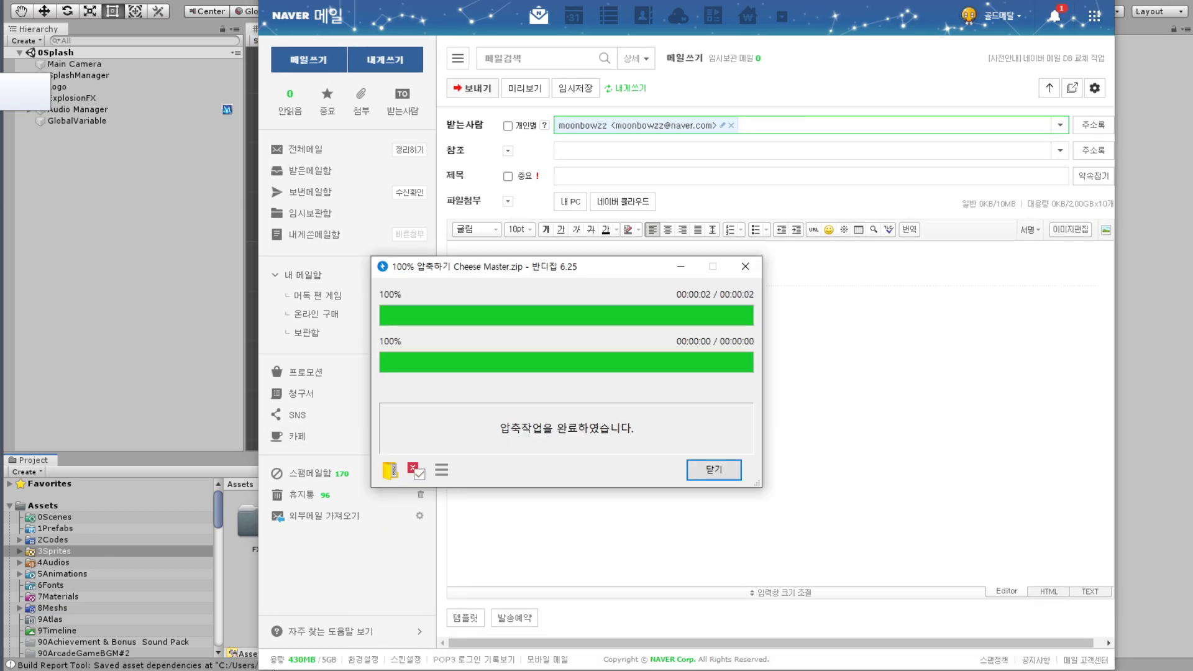
pyautogui.click(703, 477)
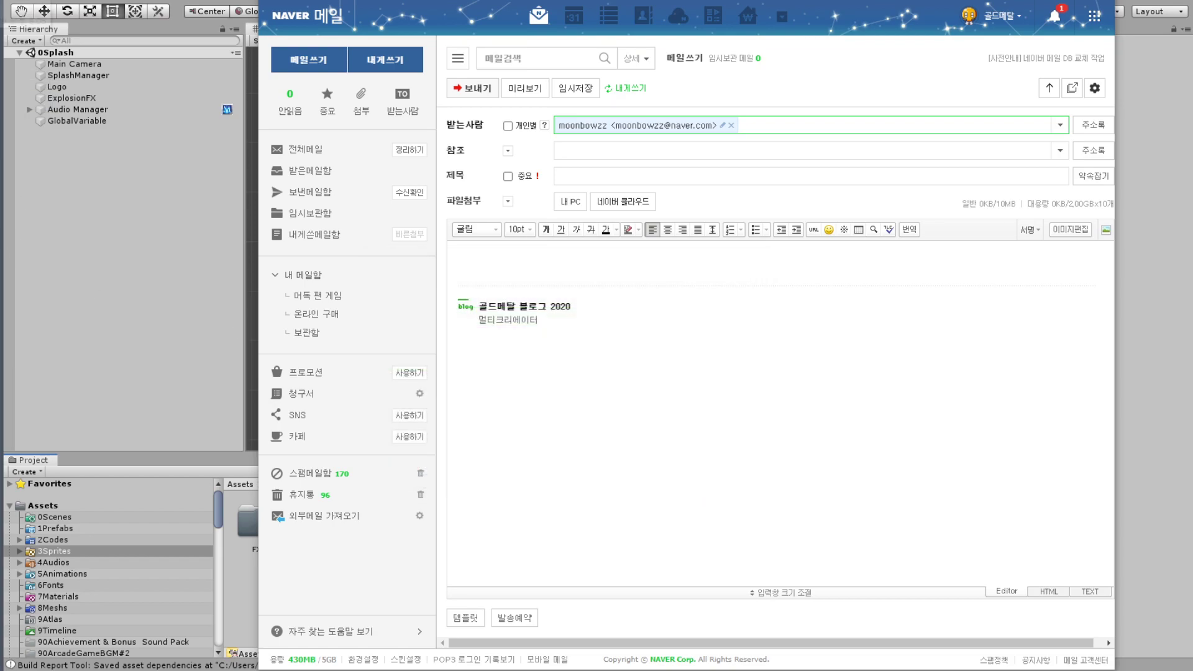
# Attach Cheese Master.zip (46.37MB) from 내 PC and tick the 중요 checkbox.
pyautogui.click(569, 203)
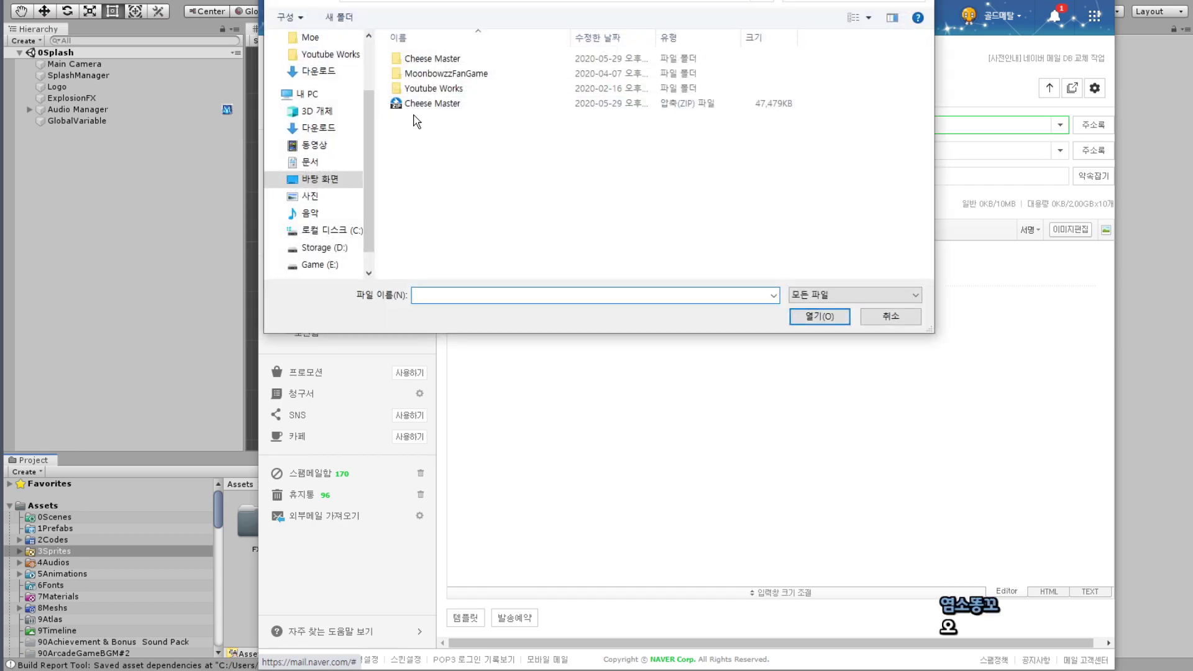
pyautogui.click(435, 106)
pyautogui.click(802, 319)
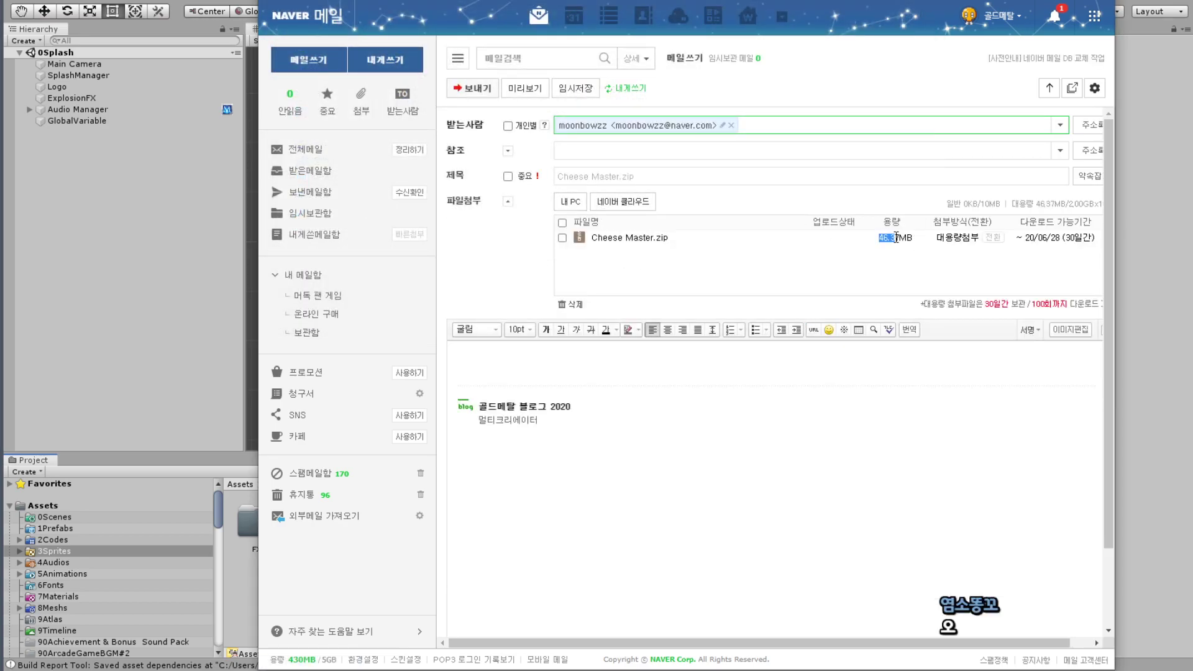
pyautogui.click(600, 172)
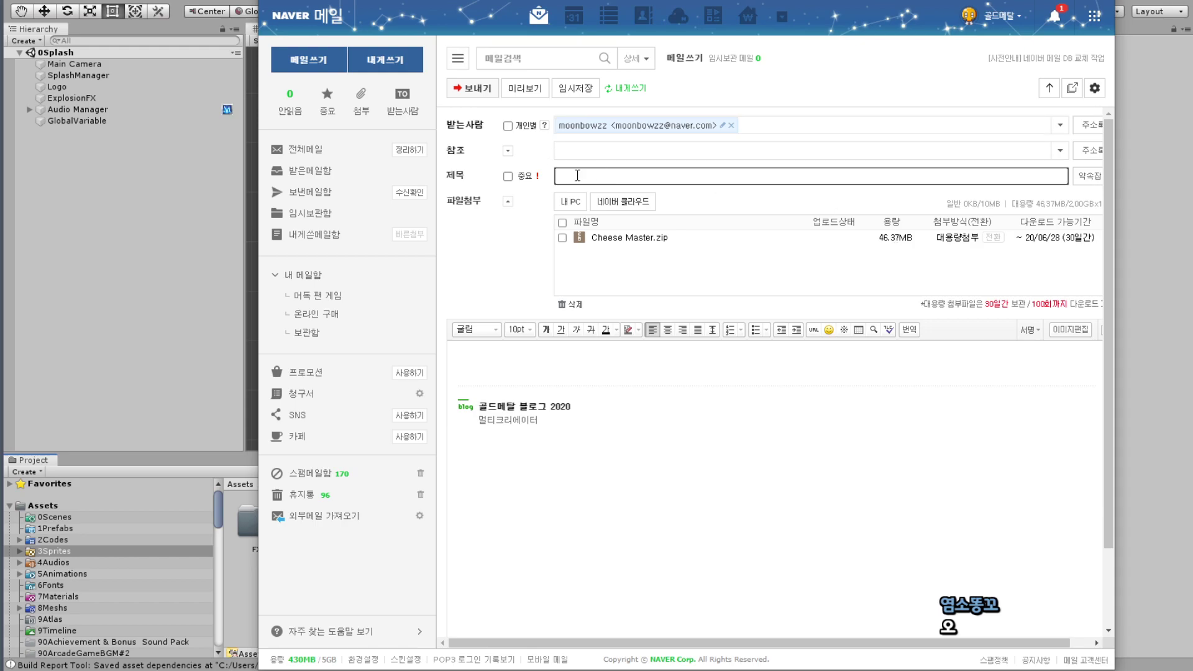
pyautogui.click(513, 182)
# Confirm the 중요 flag and begin the subject with the [팬게임] tag.
pyautogui.click(509, 176)
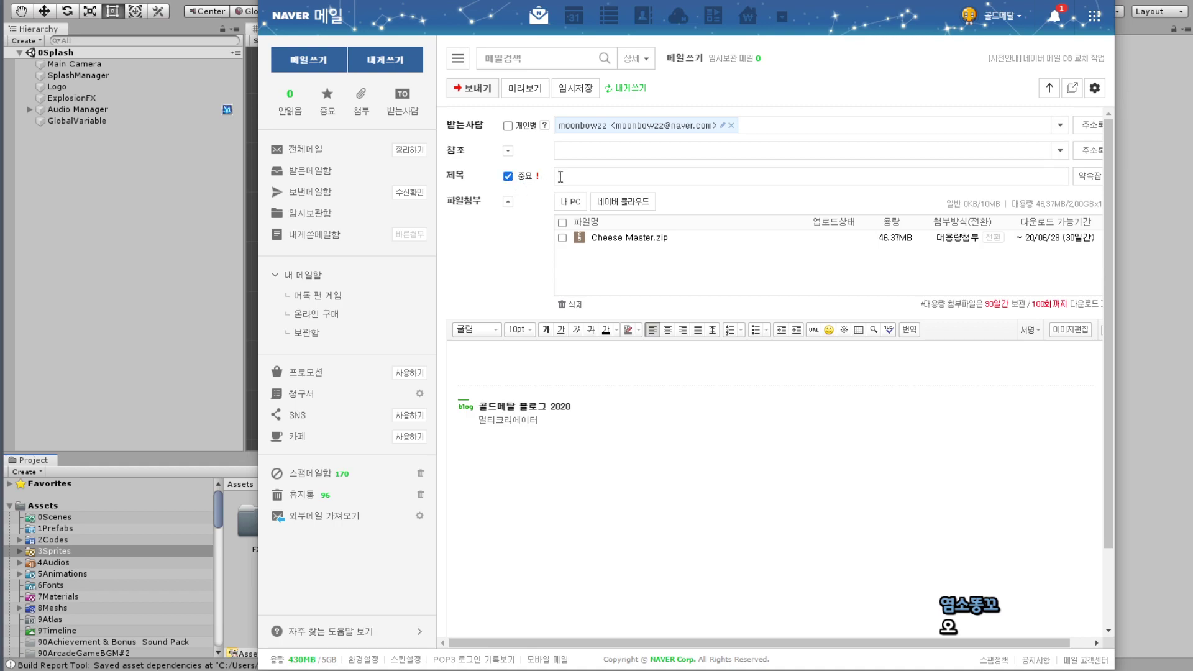
pyautogui.click(560, 177)
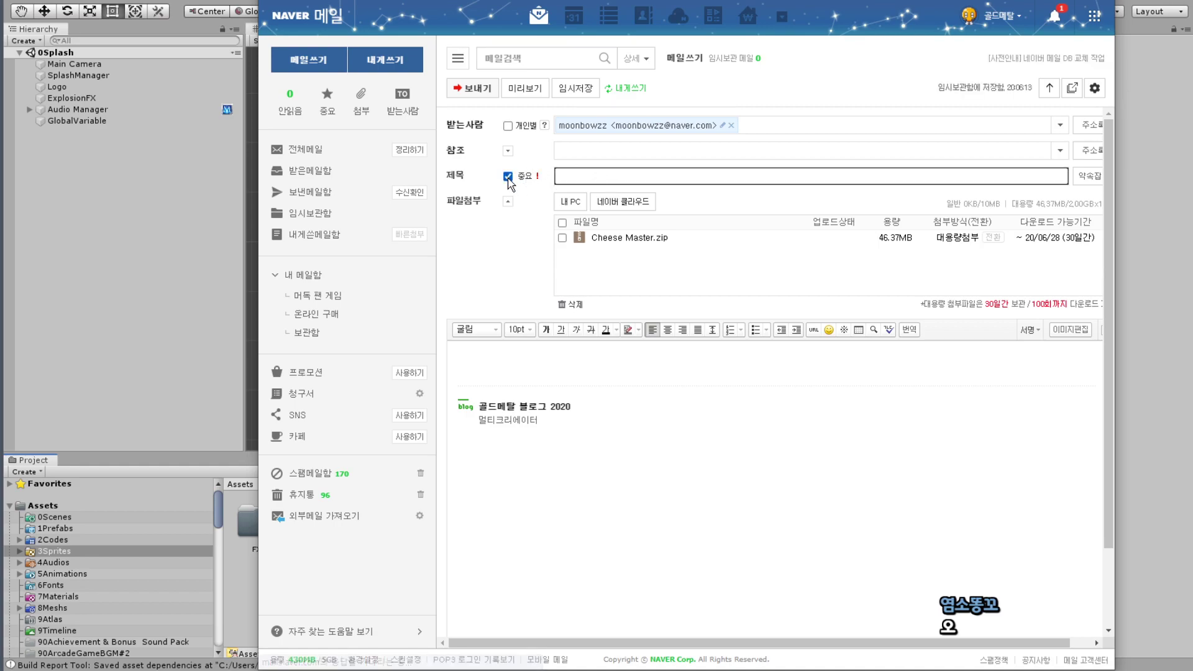
pyautogui.write('이')
pyautogui.press('BackSpace')
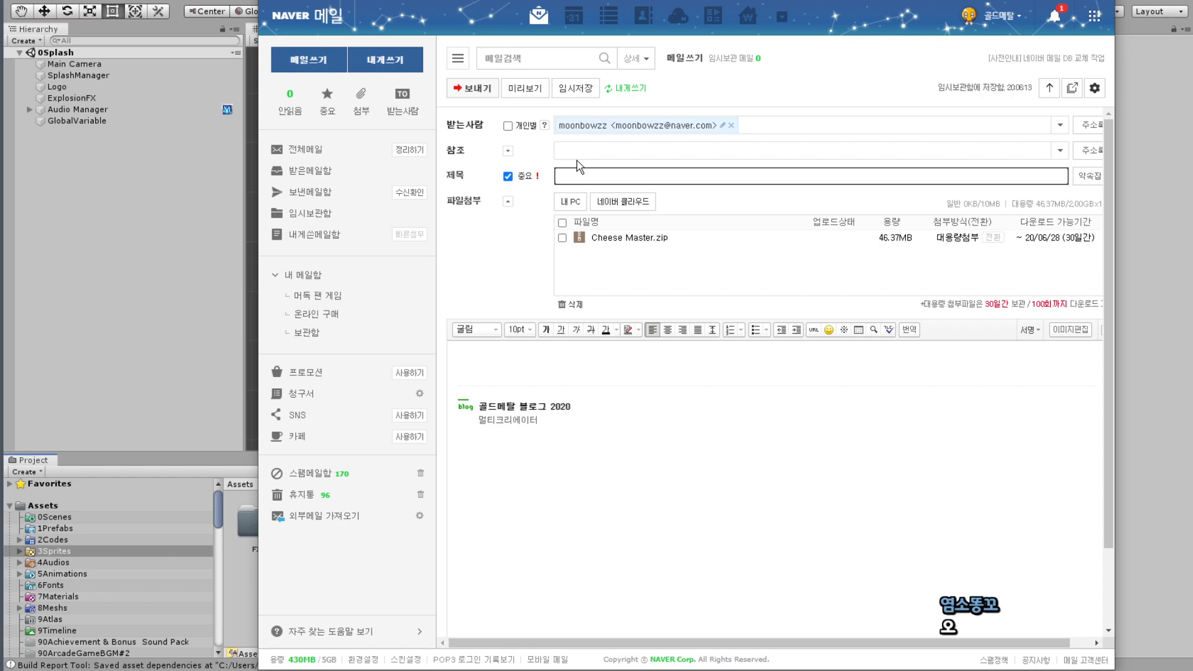
pyautogui.write('[]')
pyautogui.write('팬게')
pyautogui.write('임')
pyautogui.press('Right')
pyautogui.write('이')
pyautogui.press('BackSpace')
# Complete the subject as [팬게임] '치즈 마스터' 게임 파일, removing 릴리즈 and typos.
pyautogui.write('쥐')
pyautogui.write('님 팬게이')
pyautogui.press('BackSpace')
pyautogui.press('BackSpace')
pyautogui.press('BackSpace')
pyautogui.press('BackSpace')
pyautogui.press('BackSpace')
pyautogui.write('치즈 마스')
pyautogui.write("터'")
pyautogui.write(' 릴리즈')
pyautogui.write(' 이')
pyautogui.press('BackSpace')
pyautogui.write('게임파일')
pyautogui.hotkey('ctrl', 'Left')
pyautogui.hotkey('shift', 'Left')
pyautogui.hotkey('shift', 'Left')
pyautogui.hotkey('shift', 'Left')
pyautogui.press('BackSpace')
pyautogui.click(665, 176)
pyautogui.click(566, 353)
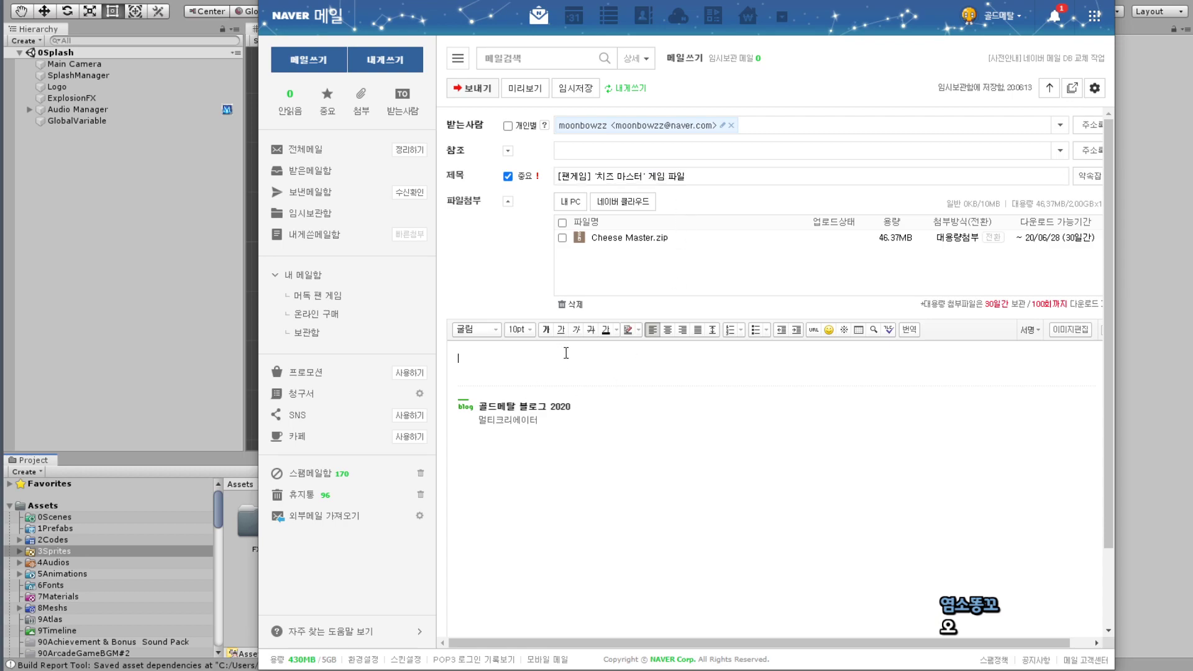
# Type the greeting 안녕하십니까? as the first body line.
pyautogui.write('앤')
pyautogui.write('녕')
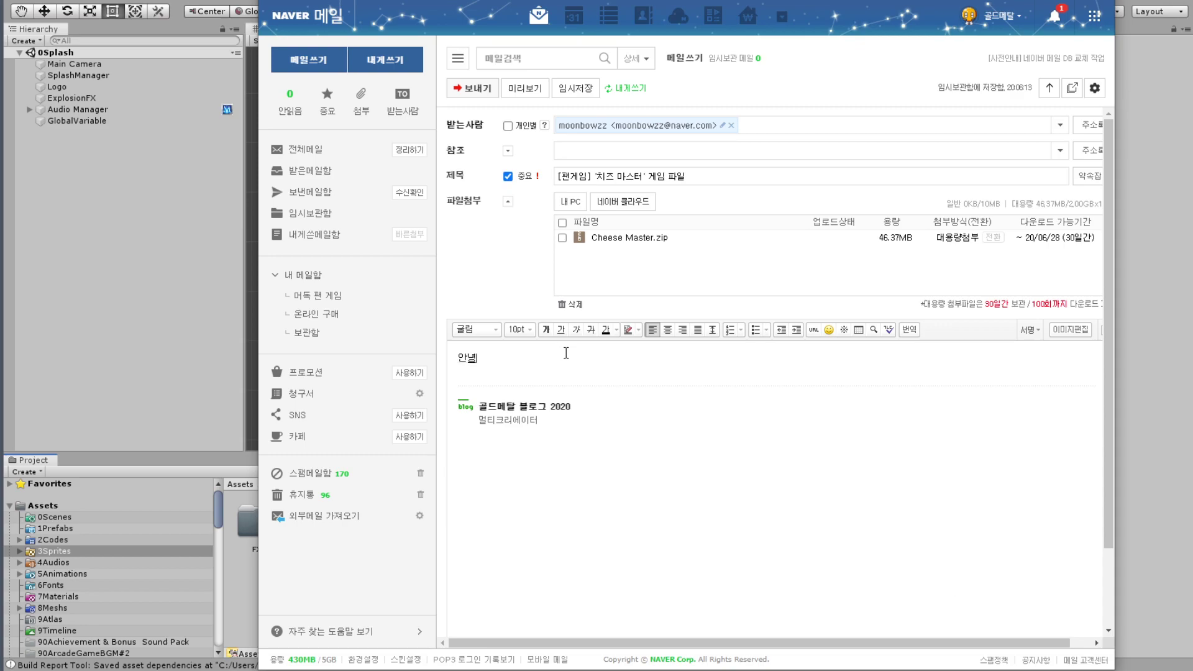
pyautogui.write('히')
pyautogui.write('해')
pyautogui.press('BackSpace')
pyautogui.write('하십니')
pyautogui.write('까?')
pyautogui.press('Return')
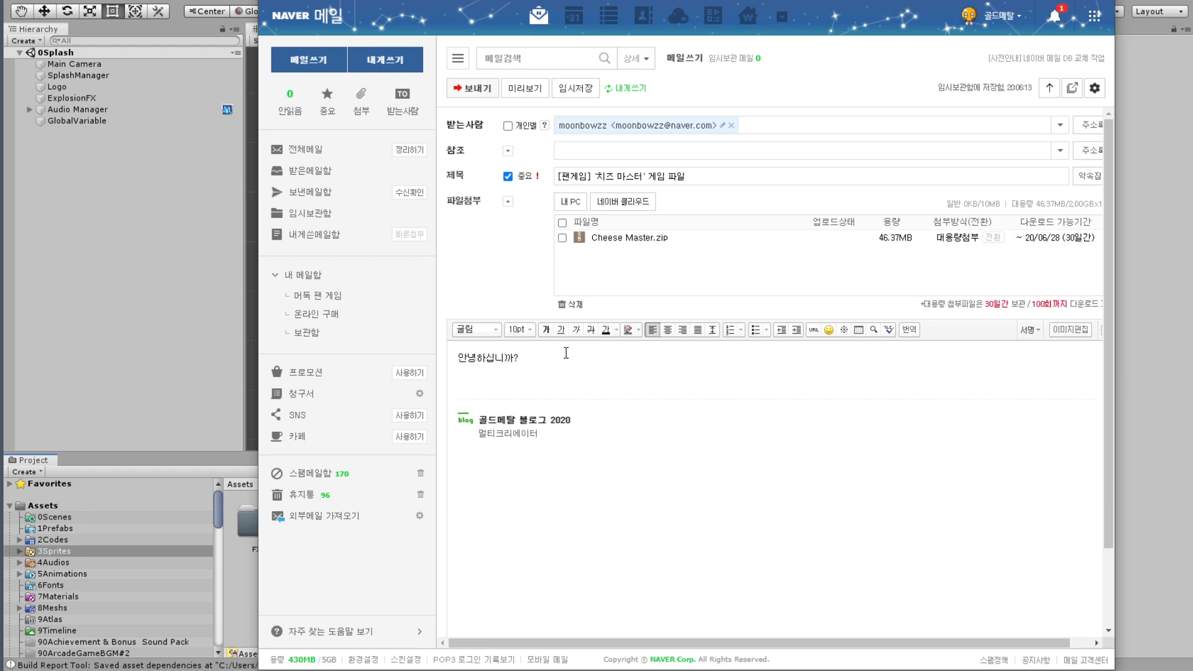
# Add a second line introducing the sender as the developer of the fan game.
pyautogui.write('이전')
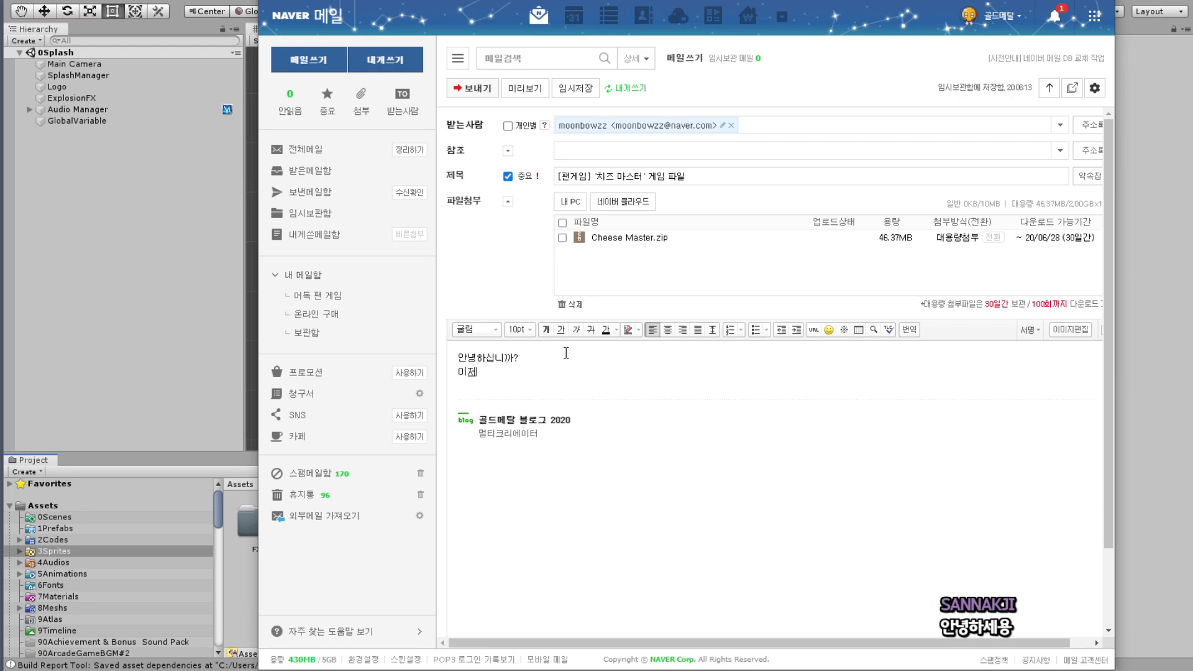
pyautogui.write('에 팬')
pyautogui.write(' 게임 개배')
pyautogui.write(' 진')
pyautogui.write('행하고 이')
pyautogui.press('BackSpace')
pyautogui.press('BackSpace')
pyautogui.press('BackSpace')
pyautogui.press('BackSpace')
pyautogui.write('해')
pyautogui.press('BackSpace')
pyautogui.write('회하')
pyautogui.write('고 있었던 골')
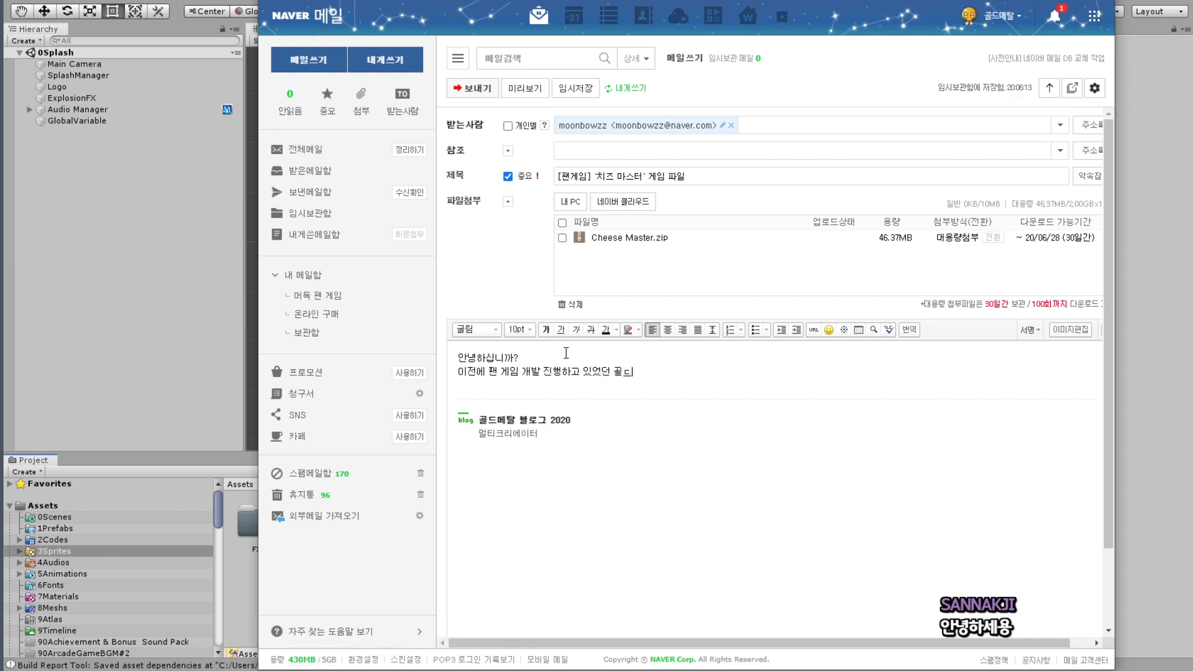
pyautogui.write('드메탈')
pyautogui.doubleClick(641, 373)
pyautogui.click(660, 373)
pyautogui.write('입')
pyautogui.write('니다.')
pyautogui.press('Return')
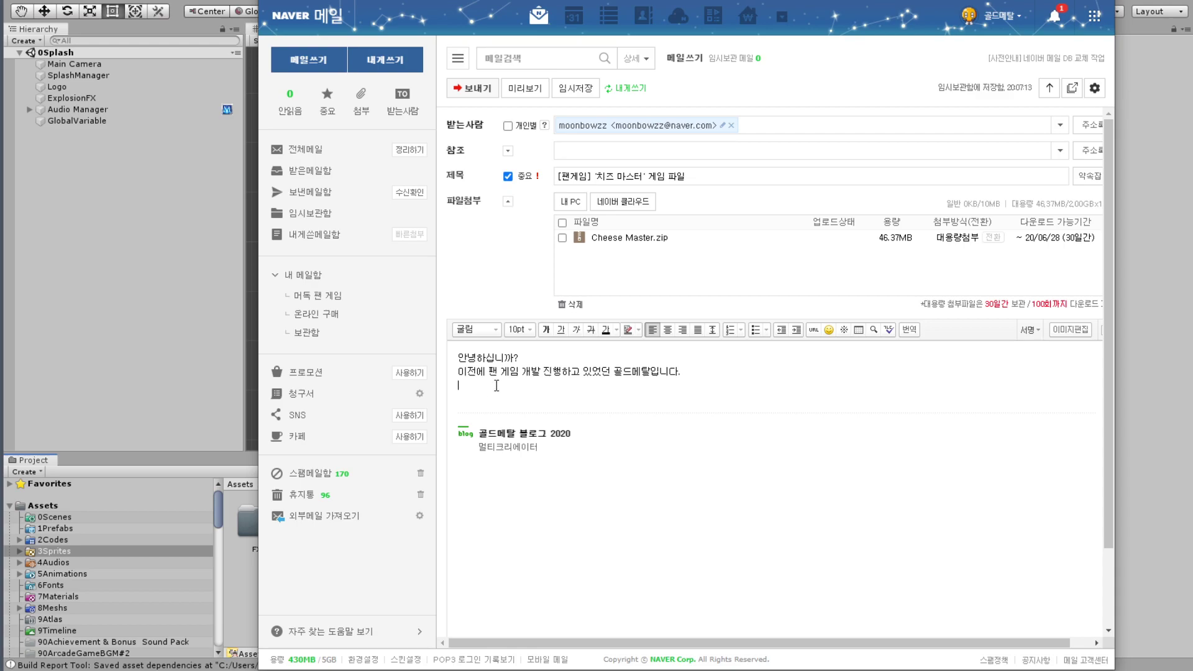
# Add '오랜 기간 끝에 개발이 완료되어 이처럼 게임 파일을 보내드립니다.' and widen the mail window.
pyautogui.press('Return')
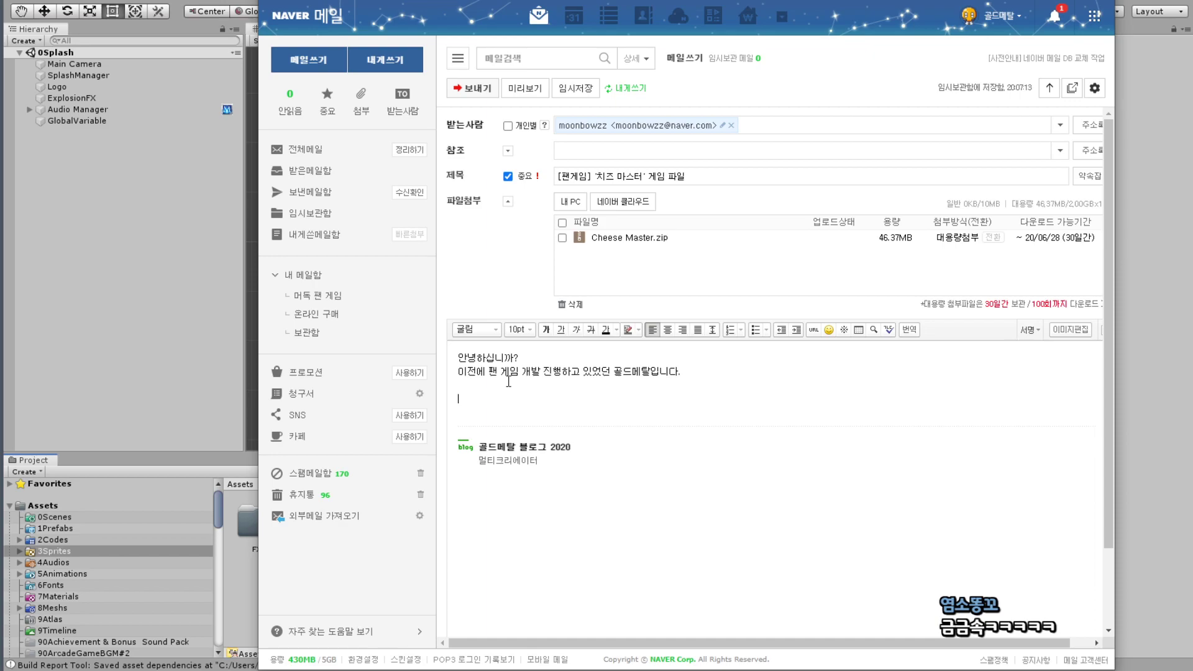
pyautogui.write('오랜 ')
pyautogui.write('기간 끝에 개')
pyautogui.write('발이 완료되어 ')
pyautogui.write('이처럼 ')
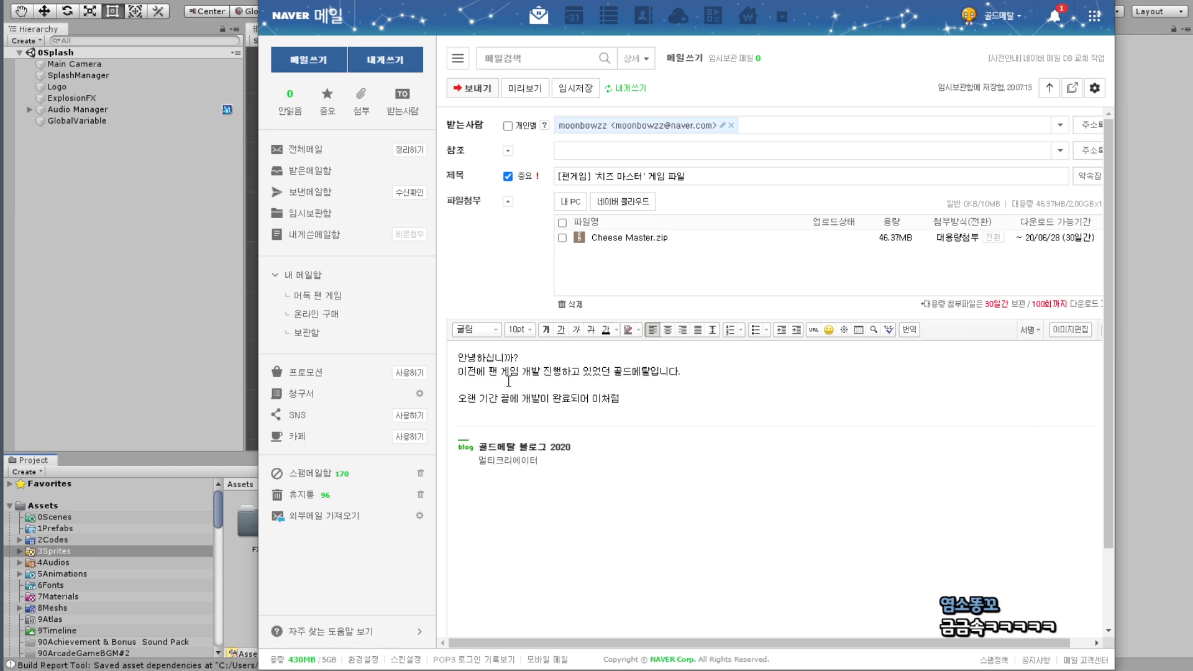
pyautogui.write('게임 파일을 ')
pyautogui.write('보내드립니다.')
pyautogui.press('Return')
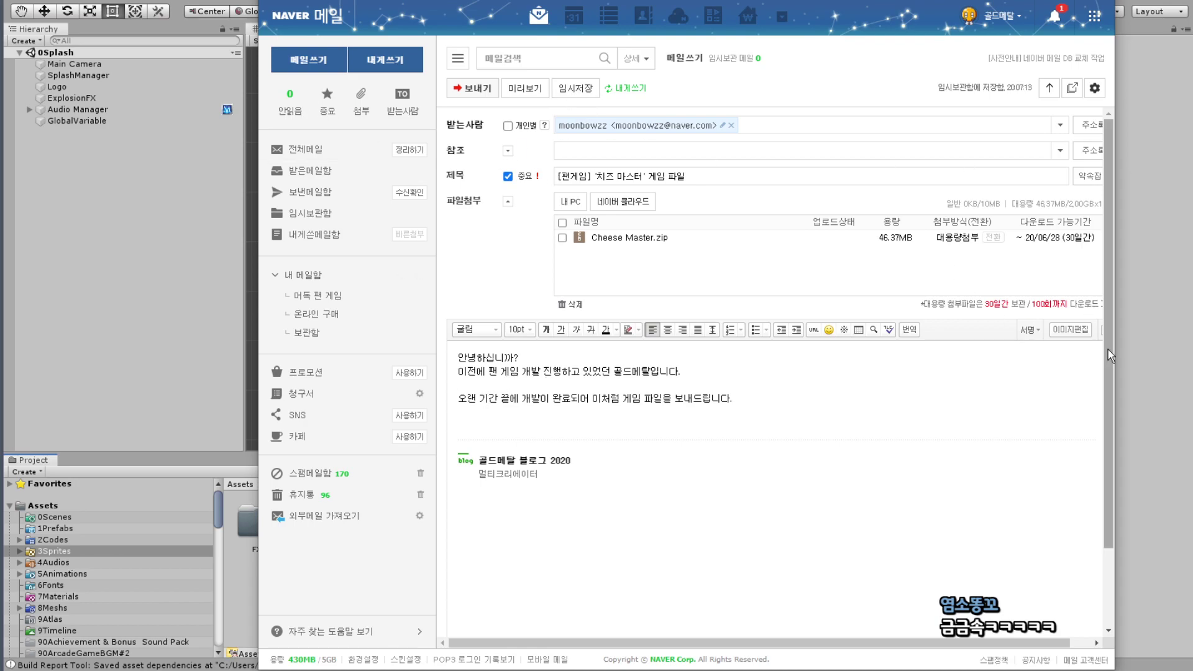
pyautogui.moveTo(1115, 363); pyautogui.dragTo(1153, 363)
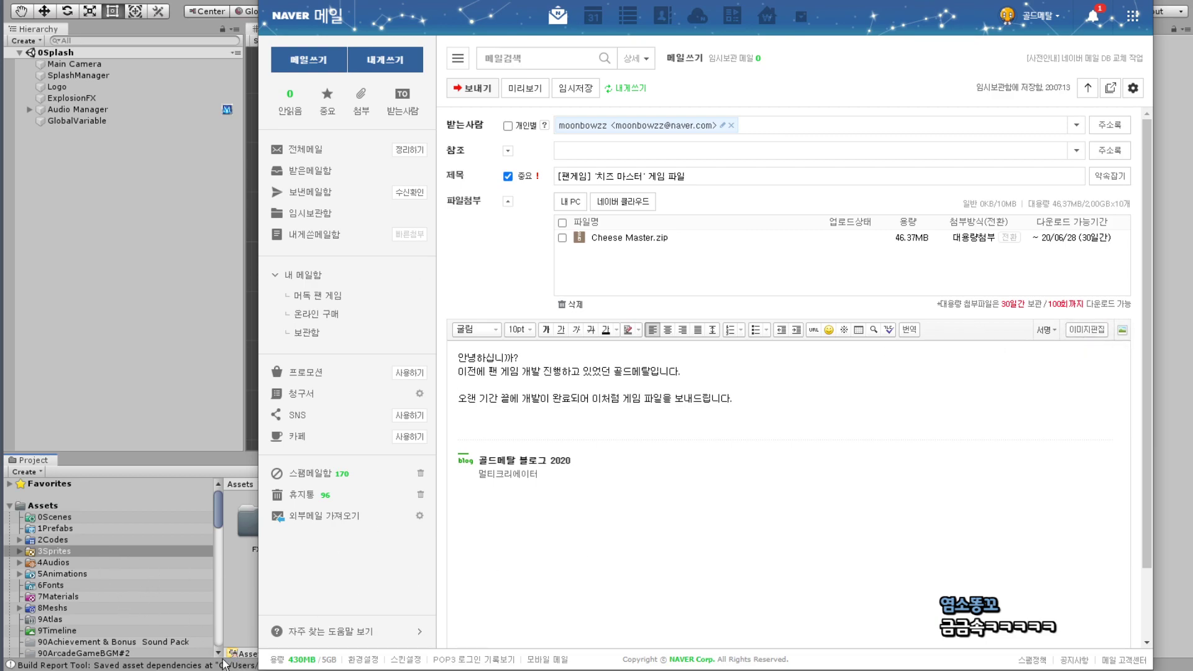
pyautogui.click(248, 616)
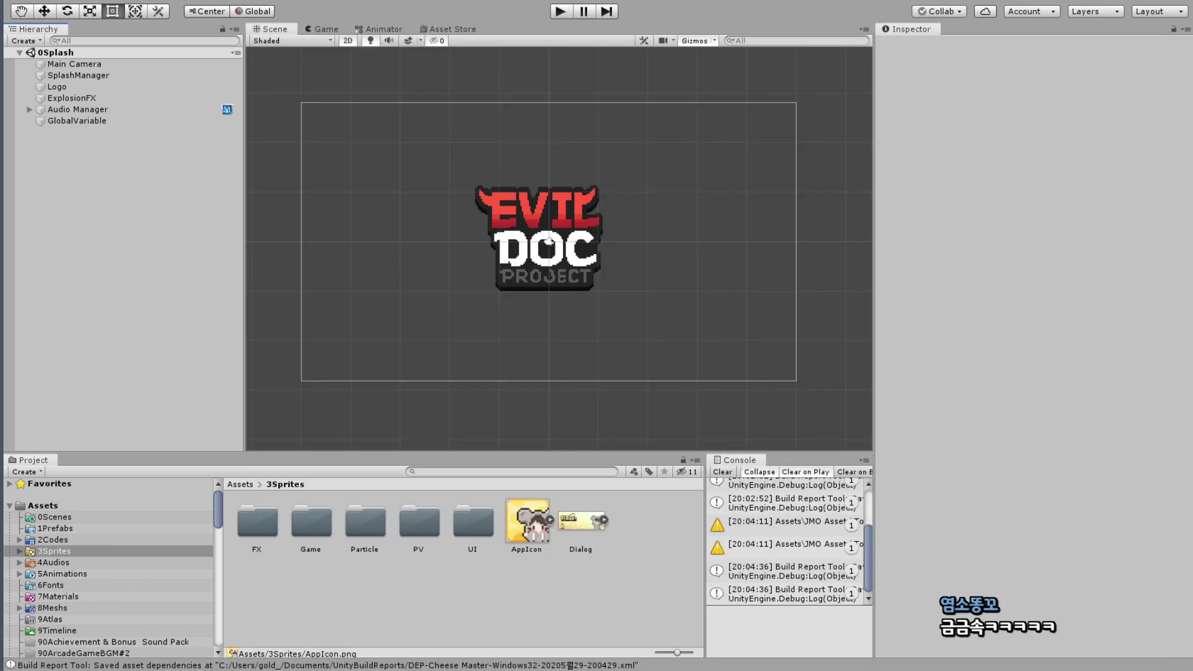
pyautogui.hotkey('alt', 'Tab')
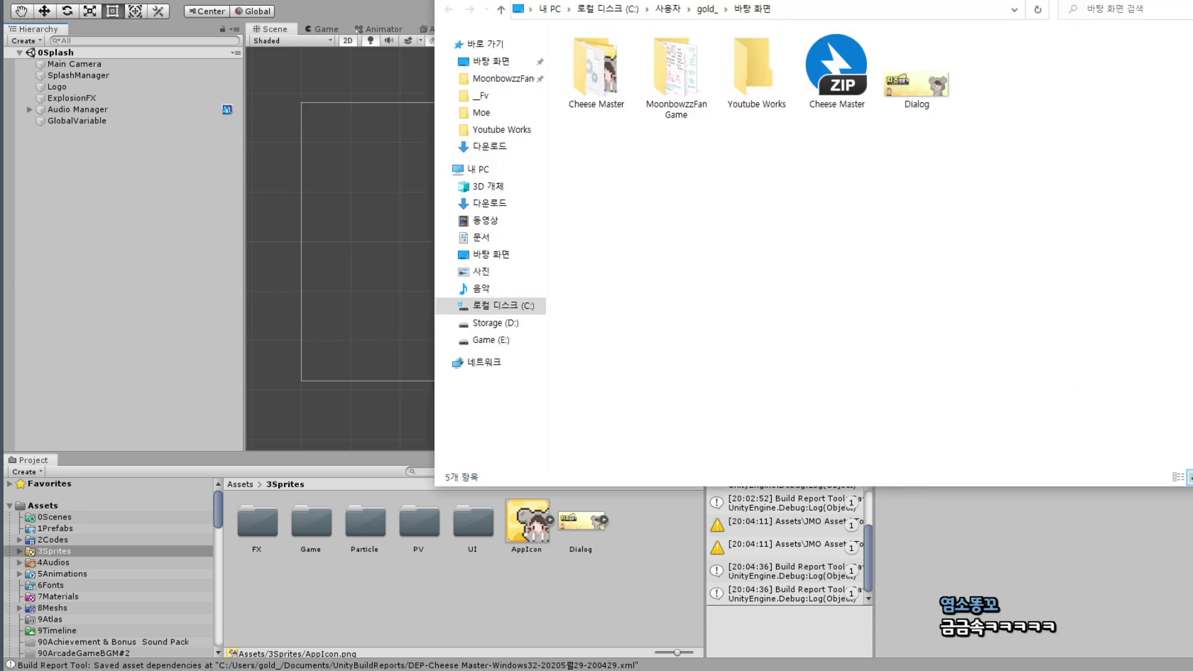
pyautogui.moveTo(56, 668)
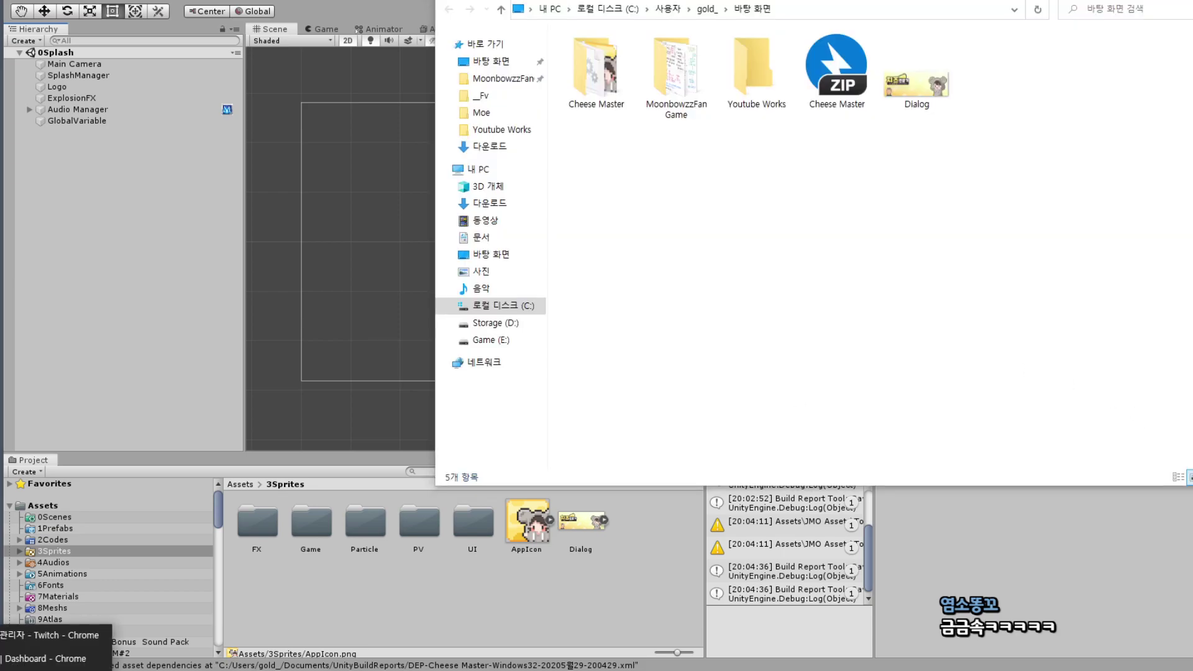
pyautogui.click(43, 659)
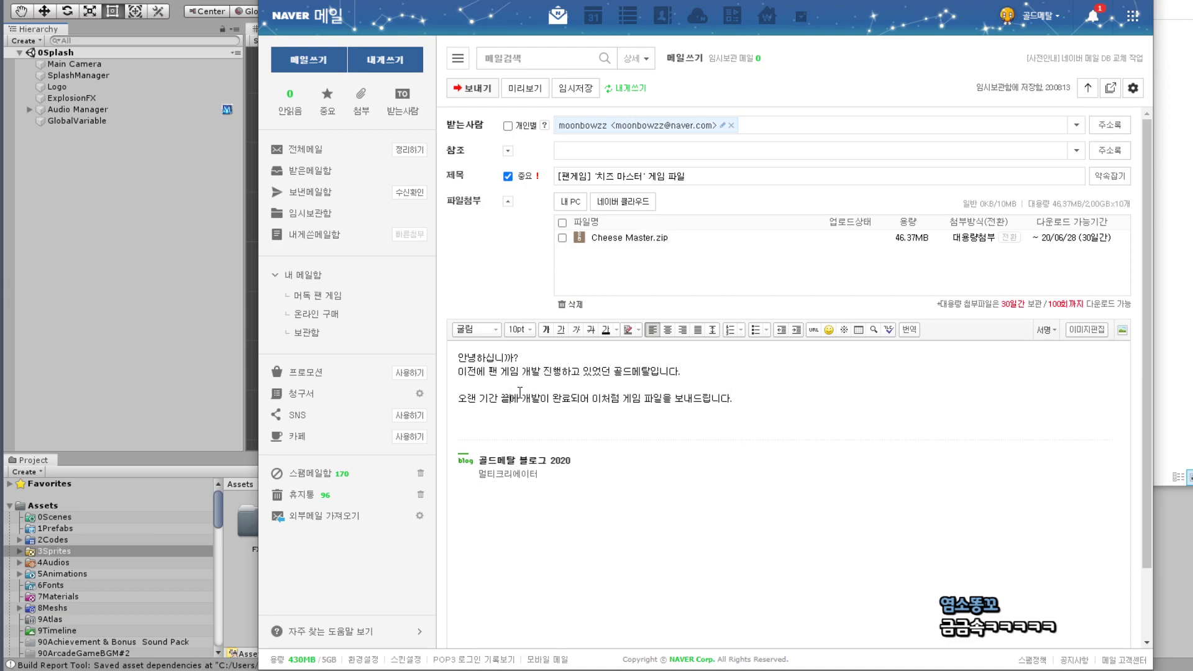
# Insert the Cheese Master banner image into the message body.
pyautogui.press('Return')
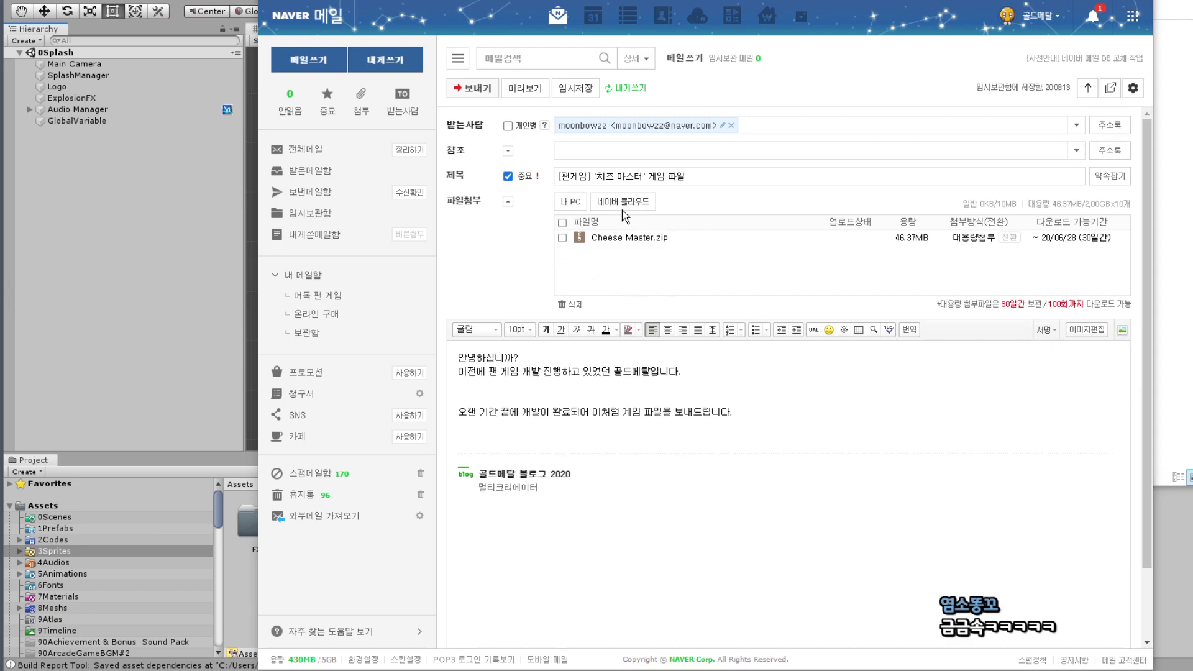
pyautogui.doubleClick(420, 118)
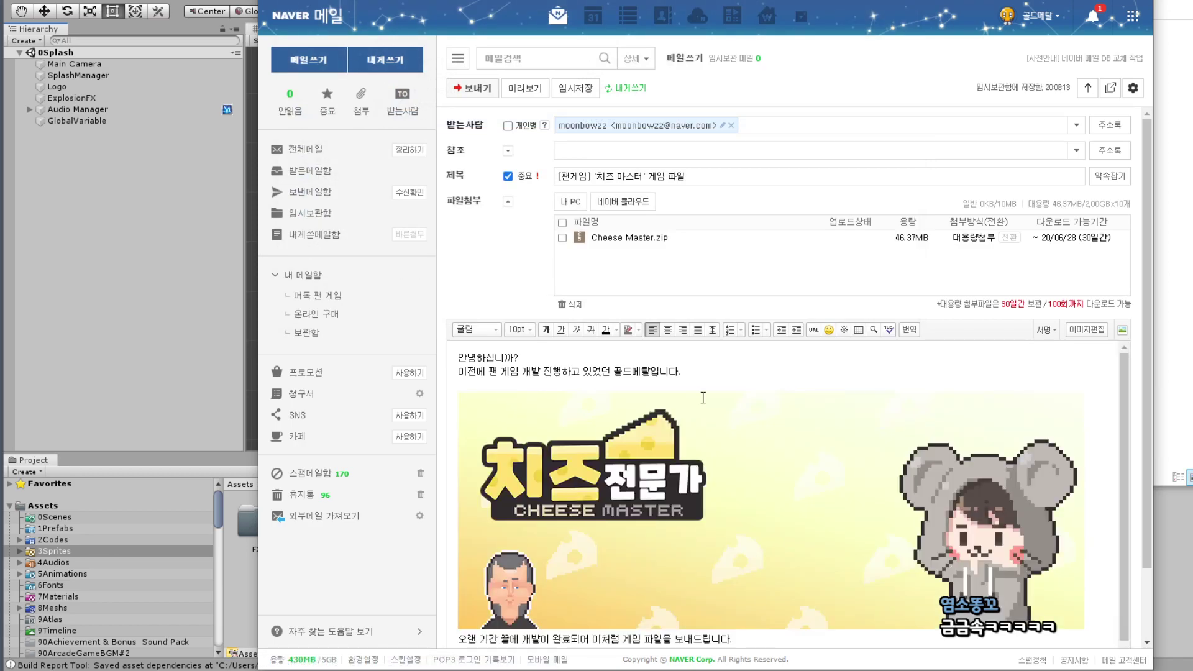
pyautogui.scroll(-1, 808, 425)
pyautogui.scroll(1, 831, 437)
pyautogui.click(673, 459)
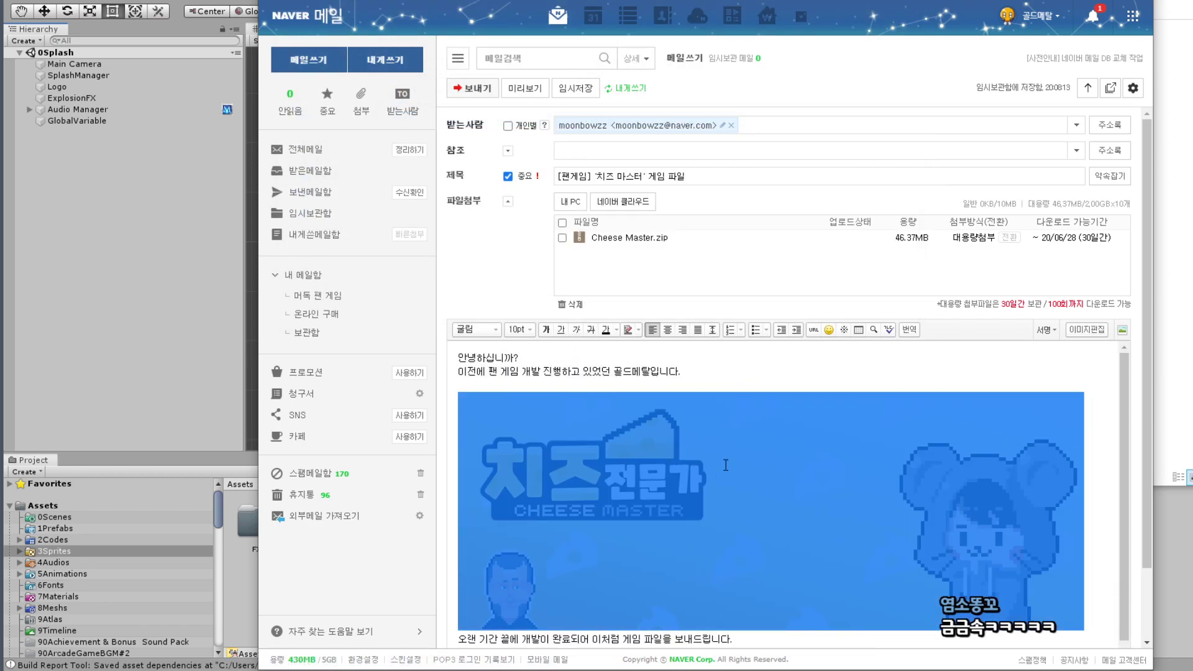
pyautogui.click(763, 393)
pyautogui.scroll(-2, 762, 389)
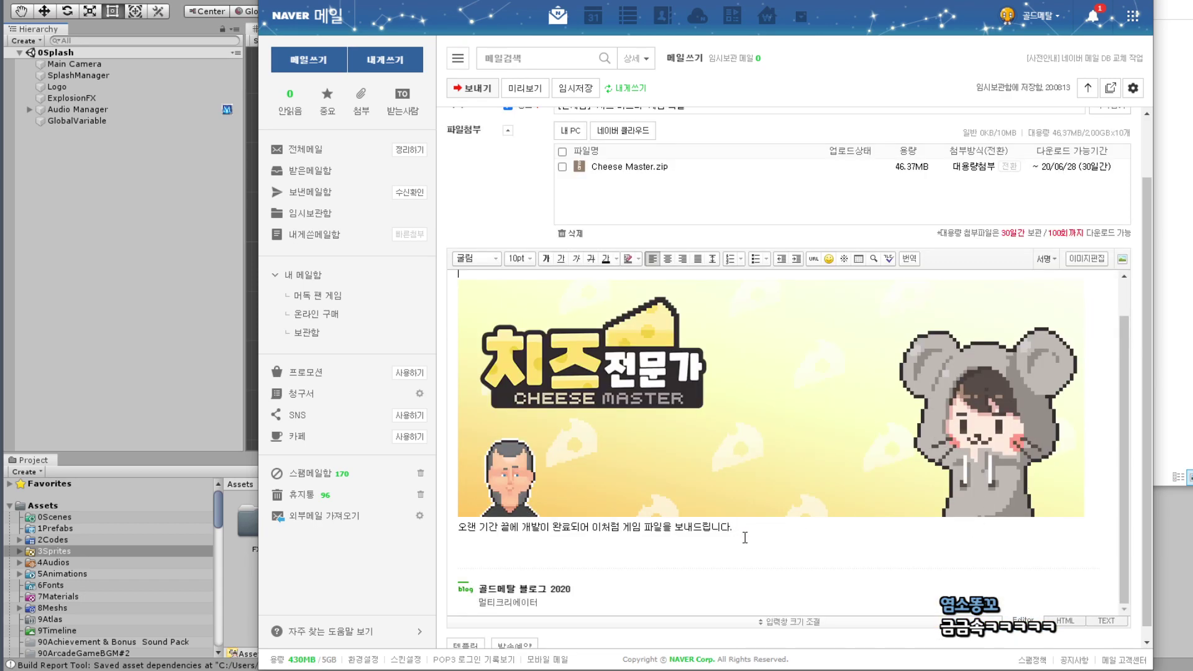
# Move the 오랜 기간 sentence from below the banner to the line under the greeting.
pyautogui.press('Return')
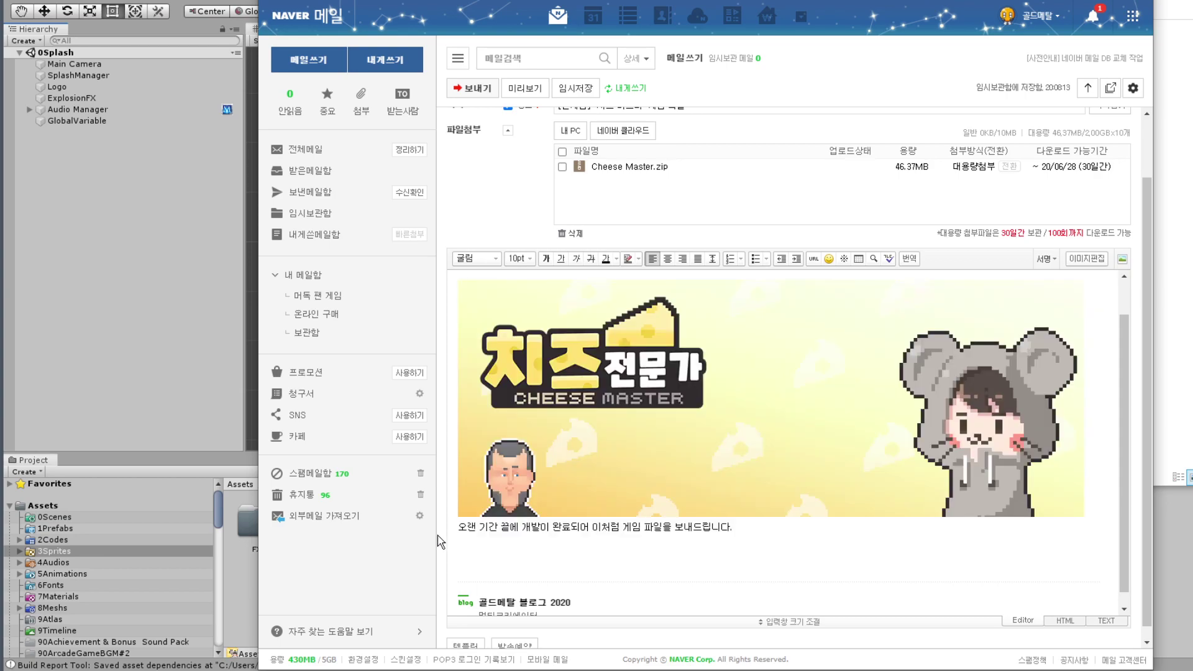
pyautogui.moveTo(771, 522); pyautogui.dragTo(445, 525)
pyautogui.press('BackSpace')
pyautogui.scroll(1, 547, 472)
pyautogui.click(714, 301)
pyautogui.press('Return')
pyautogui.write('오랜 기간 끝에 개발이 완료되어 이처럼 게임 파일을 보내드립니다.')
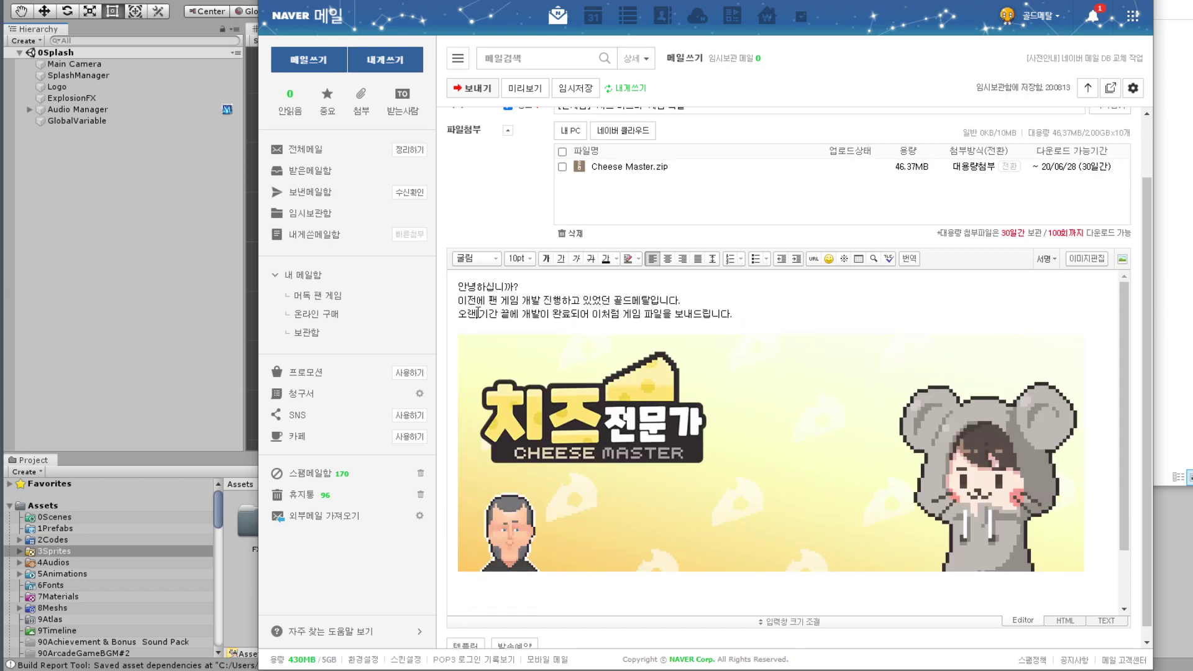
# Delete 이처럼 from that sentence and put the cursor below the banner.
pyautogui.moveTo(475, 314); pyautogui.dragTo(623, 314)
pyautogui.click(577, 311)
pyautogui.press('BackSpace')
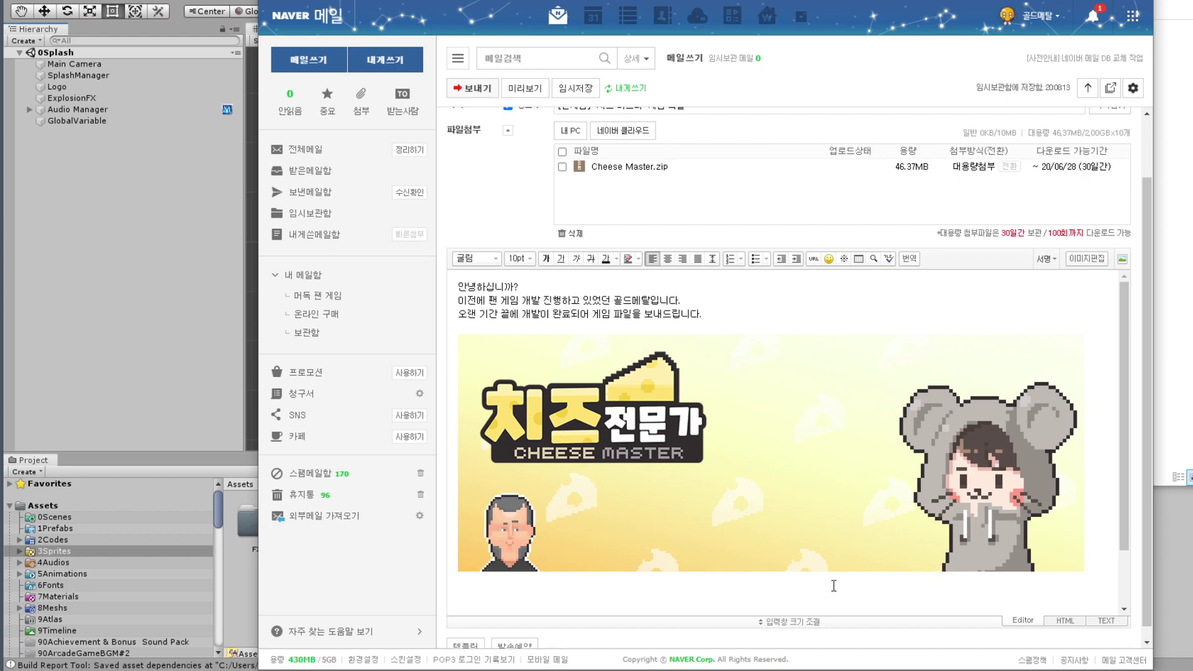
pyautogui.write('의')
pyautogui.click(851, 576)
pyautogui.scroll(-1, 698, 442)
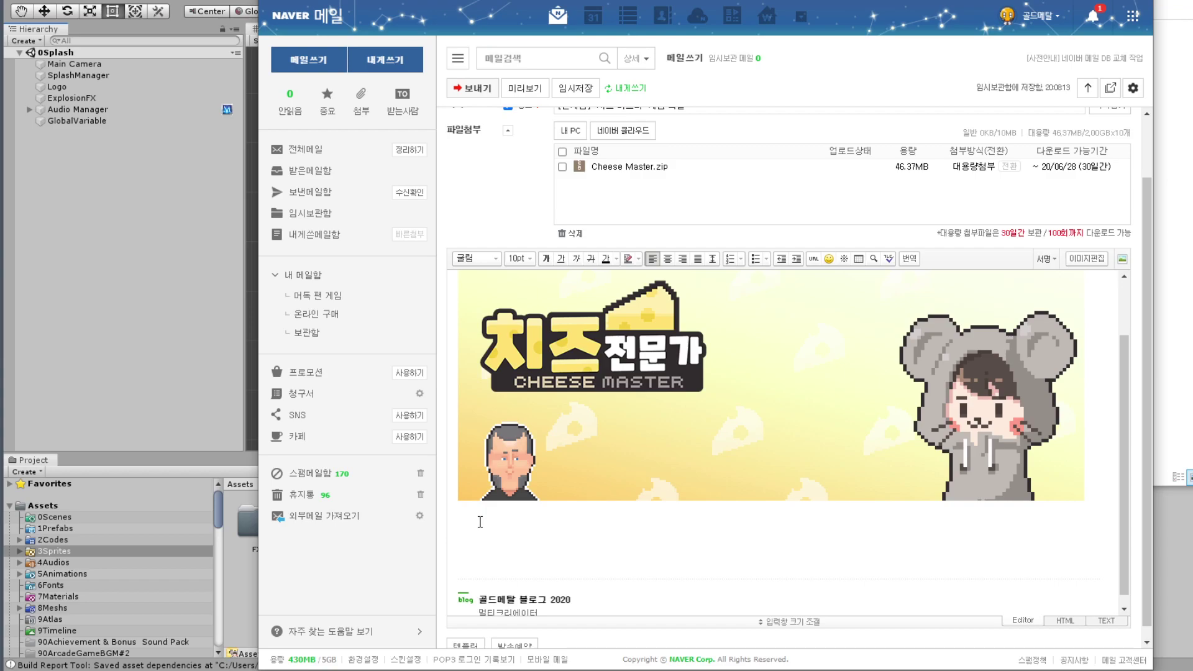
# Describe the game as a '경영 클리커' where light management is needed to reach the ending.
pyautogui.write('이번 팬')
pyautogui.write(' 게임은')
pyautogui.write("'")
pyautogui.write('경영')
pyautogui.write(' 피')
pyautogui.press('BackSpace')
pyautogui.press('BackSpace')
pyautogui.write('클리커')
pyautogui.write('장르로서')
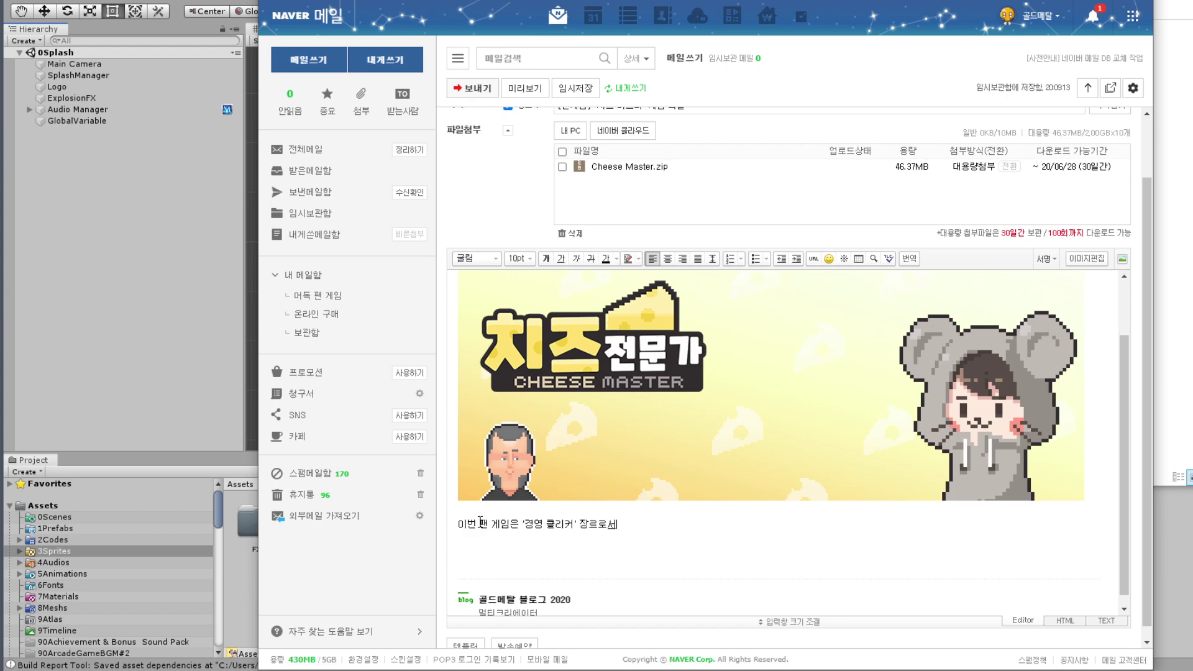
pyautogui.press('Return')
pyautogui.write('단순')
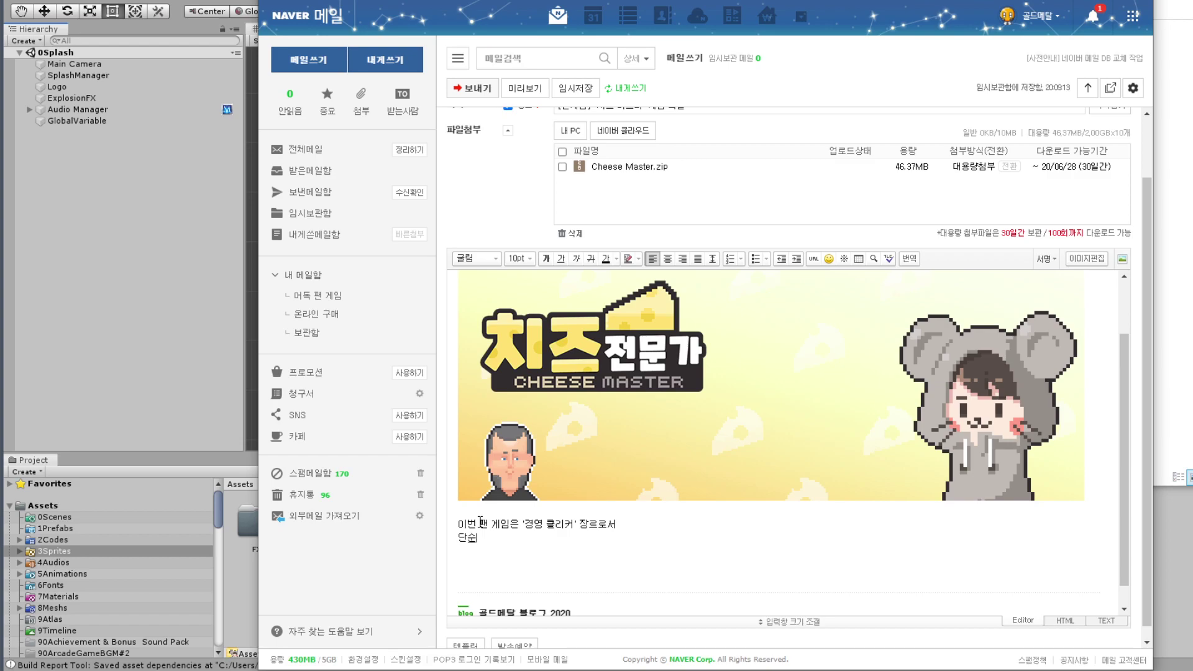
pyautogui.write('히 클릭')
pyautogui.write('만 하는 것')
pyautogui.write('이 아닌 의')
pyautogui.press('BackSpace')
pyautogui.write('살짝')
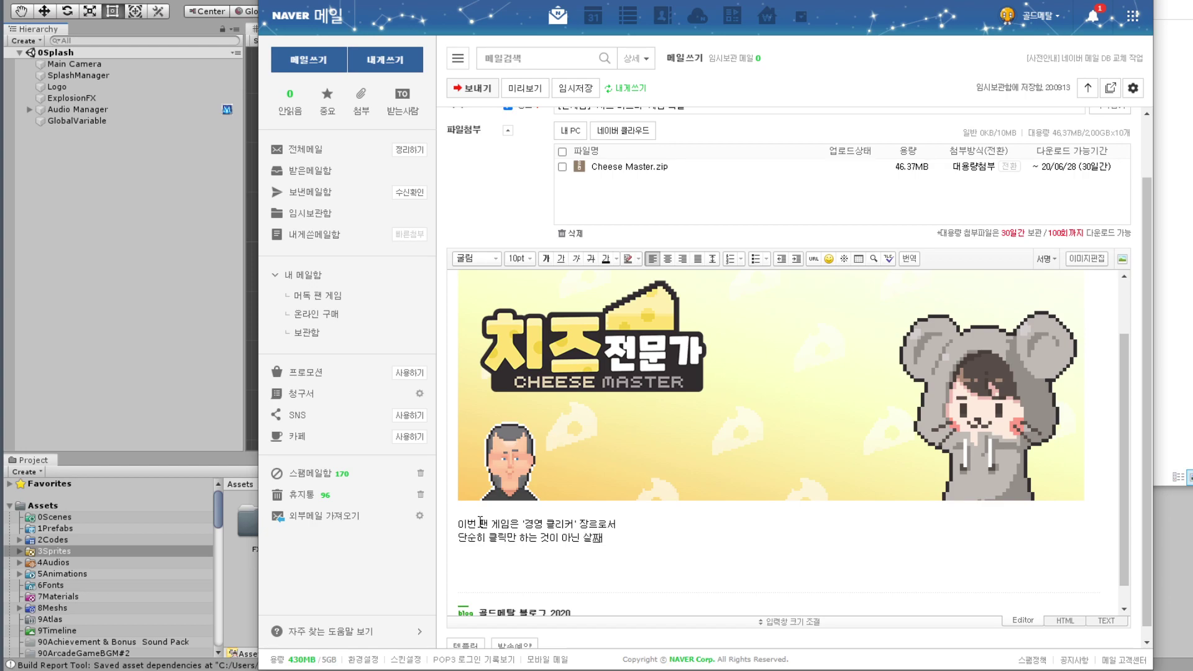
pyautogui.write(' 경영도 ')
pyautogui.write('덤')
pyautogui.write('ㅂ')
pyautogui.write('붙')
pyautogui.write('여서 진행해야')
pyautogui.press('Return')
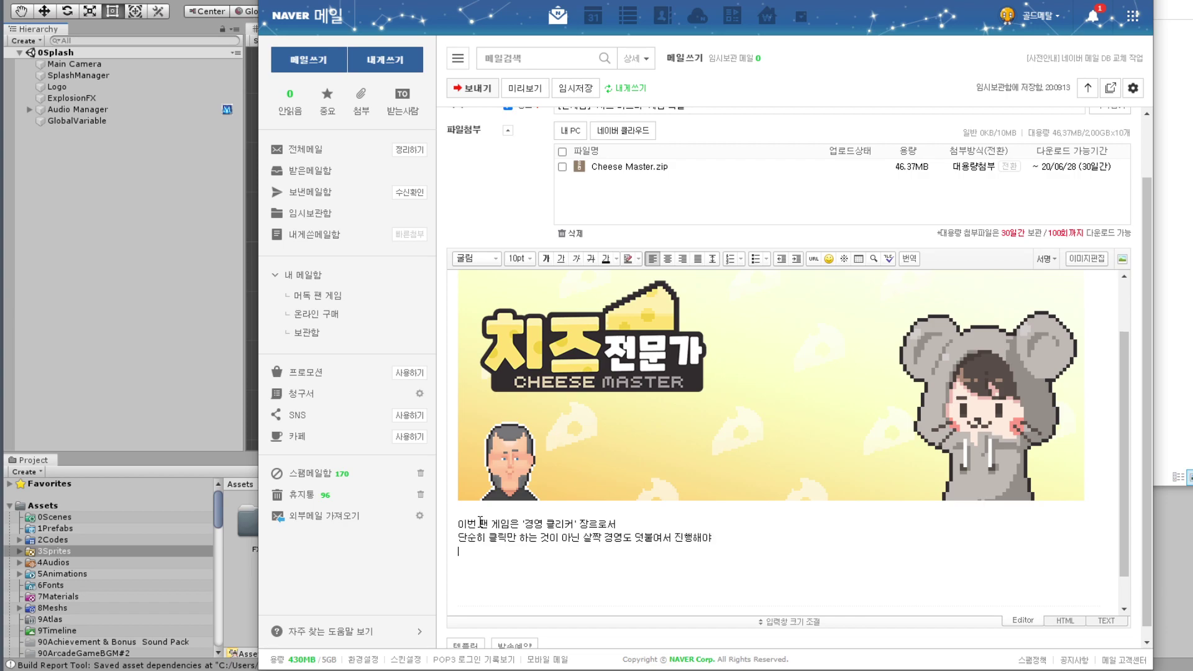
pyautogui.write('엔딩을 ')
pyautogui.write('볼 수 ')
pyautogui.write('있는 ')
pyautogui.write('게임입니다.')
pyautogui.press('Return')
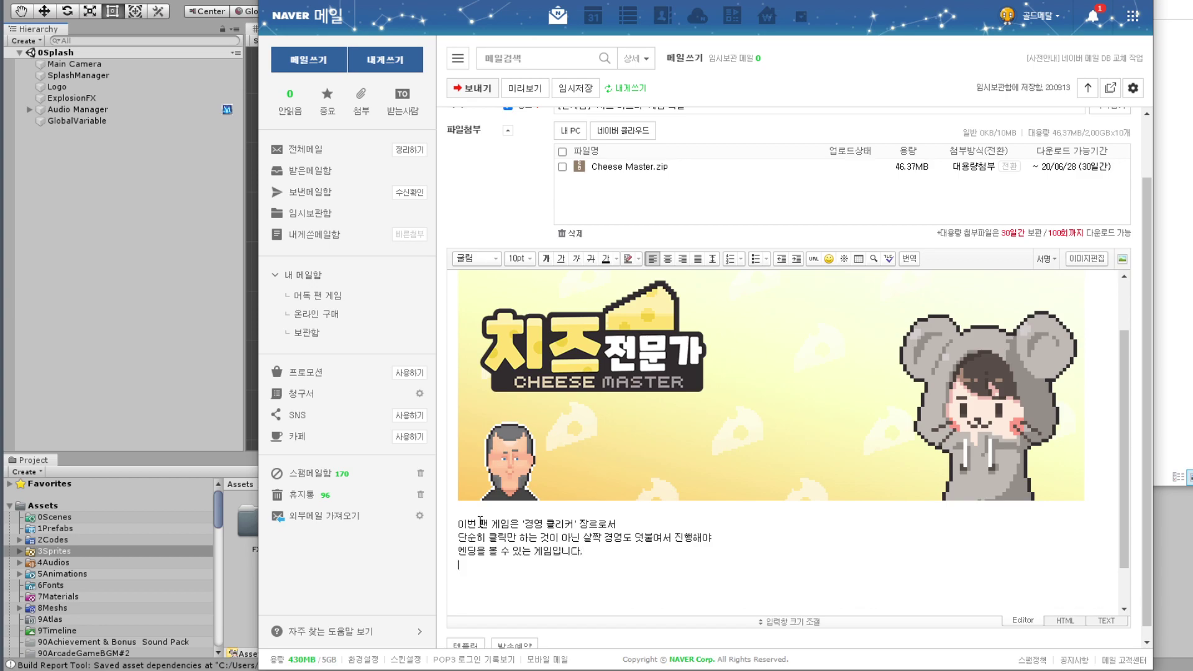
# Add play time '1시간 30분 ~ 2시간 정도입니다.' and the line '배드엔딩도 있으니 참고하시길 바랍니다.'.
pyautogui.scroll(-1, 564, 488)
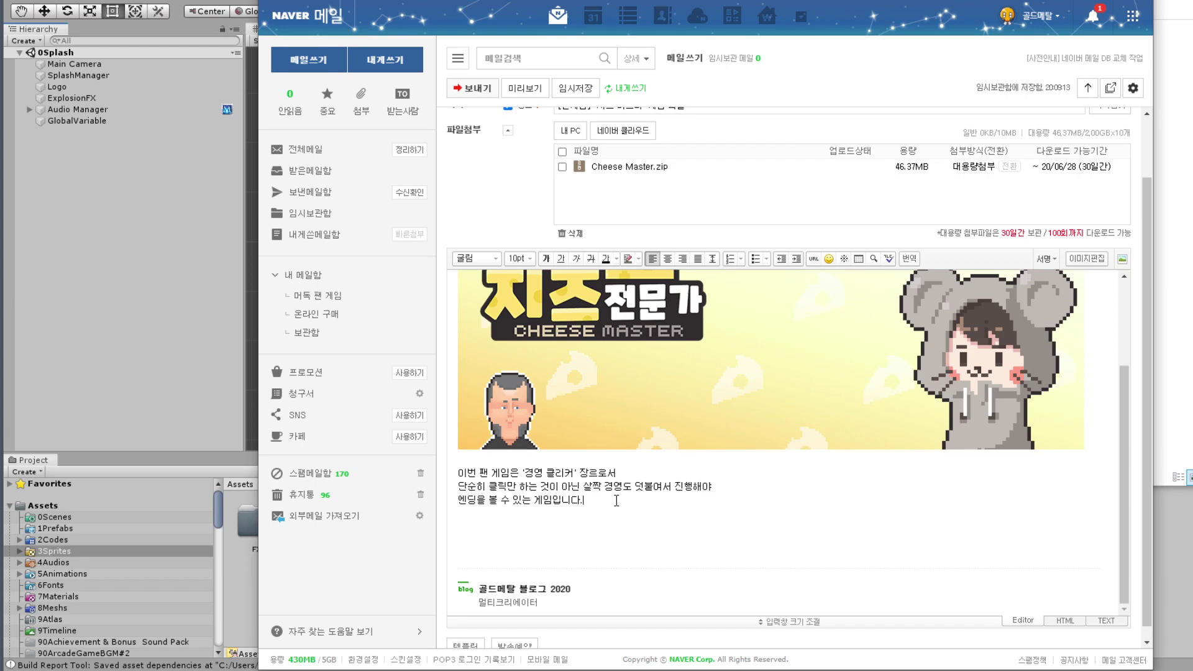
pyautogui.press('Return')
pyautogui.press('Return')
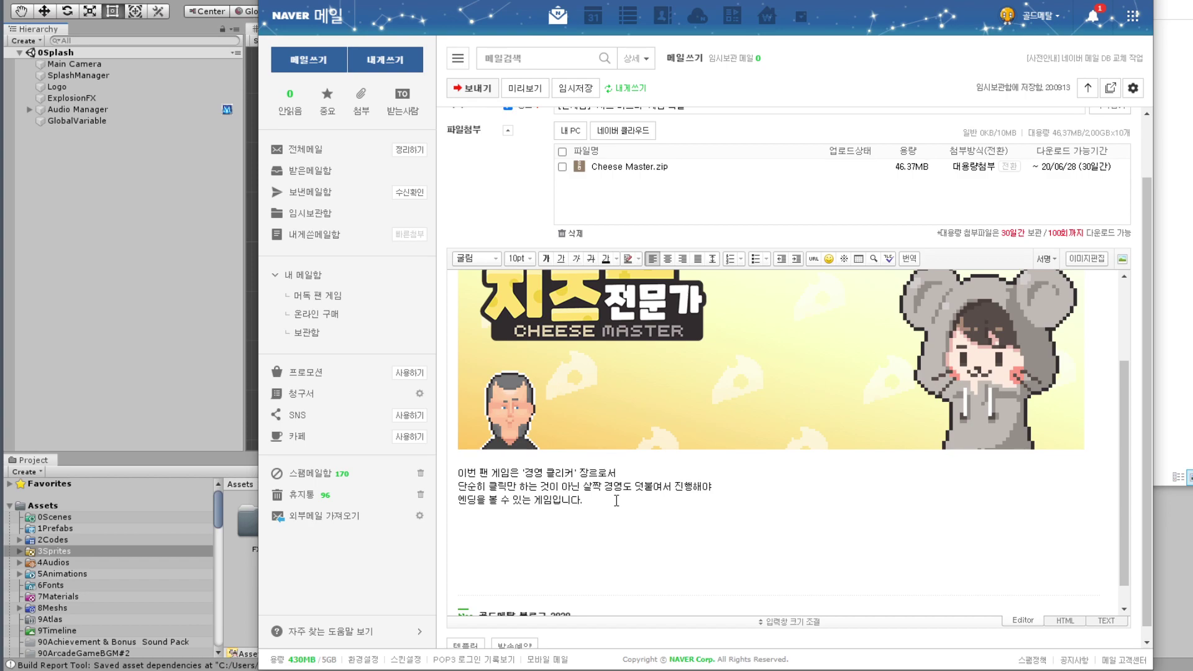
pyautogui.write('플레이 타')
pyautogui.write('임은 ')
pyautogui.write('1심')
pyautogui.write('간30')
pyautogui.write('분')
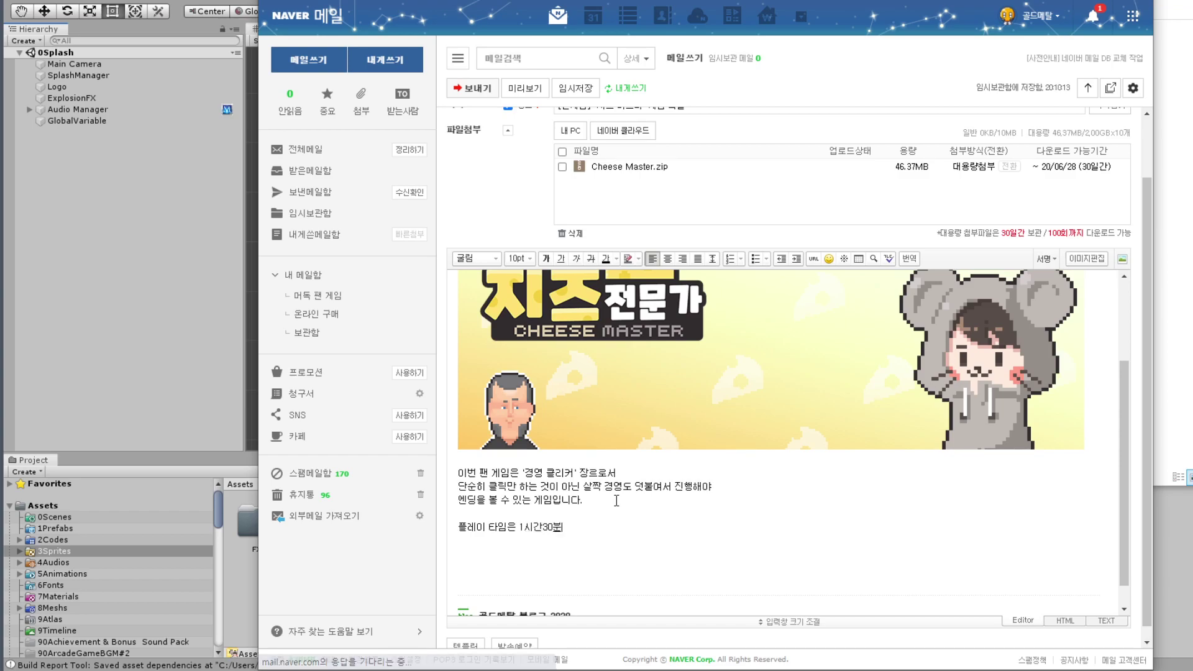
pyautogui.press('Left')
pyautogui.press('Left')
pyautogui.press('Left')
pyautogui.press('End')
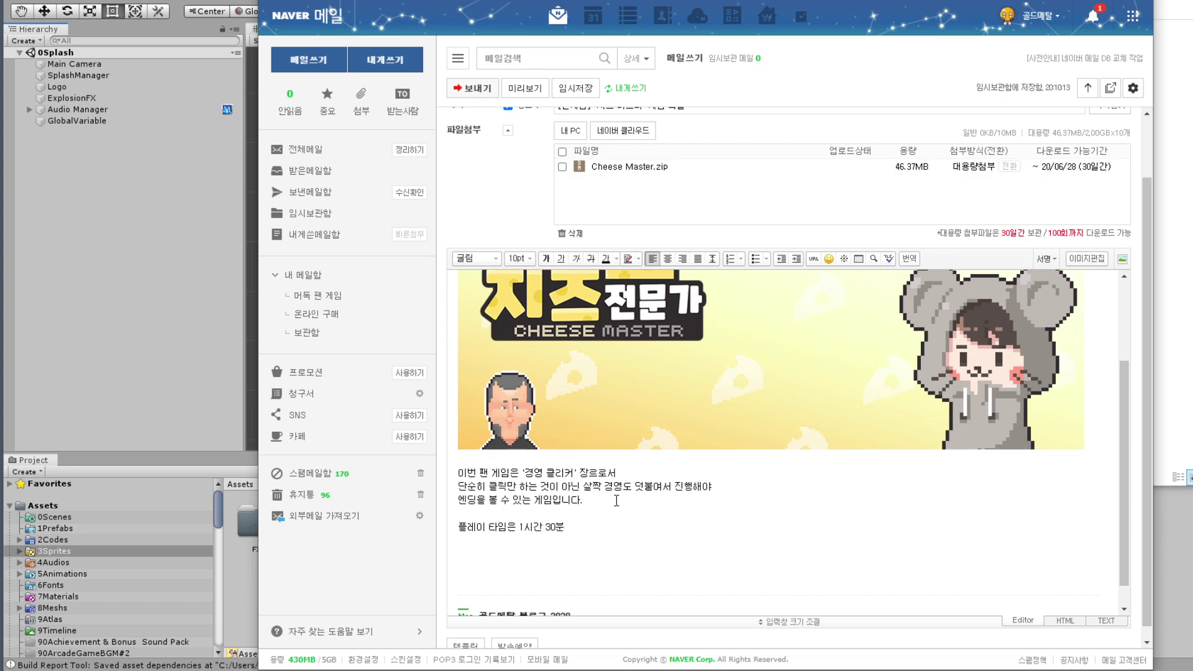
pyautogui.write(' ~')
pyautogui.write(' 2시간')
pyautogui.write(' 정도입니다.')
pyautogui.press('Return')
pyautogui.write('배드엔딩도')
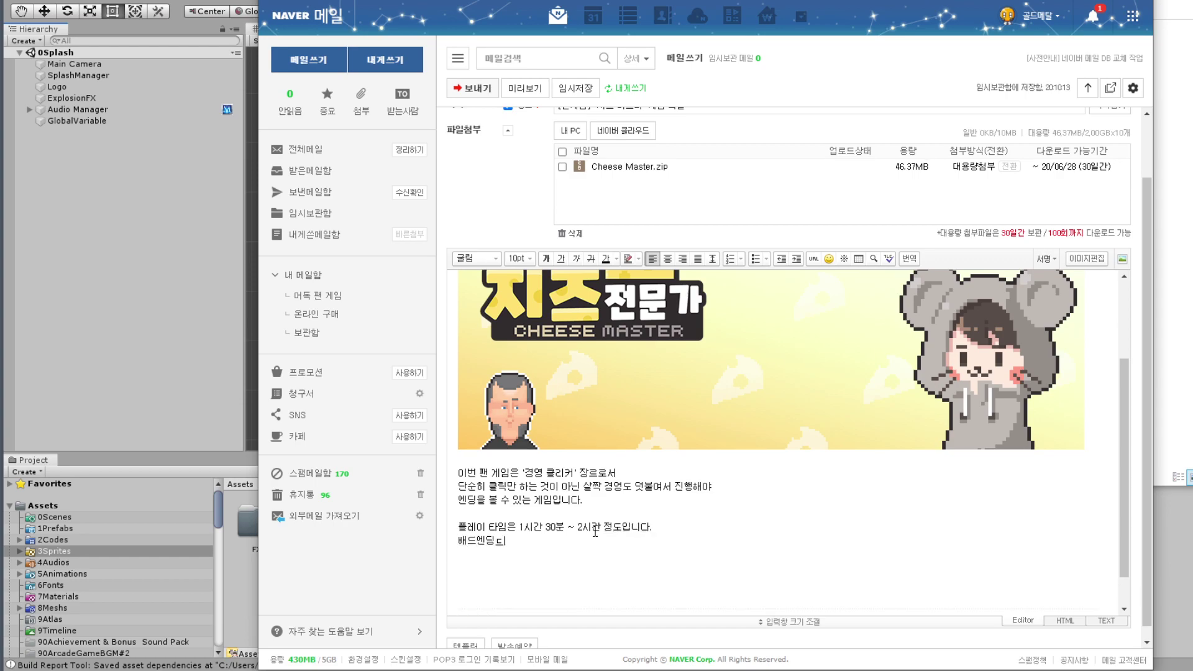
pyautogui.write(' 있으니 참')
pyautogui.write('고하시')
pyautogui.write('길 바랍')
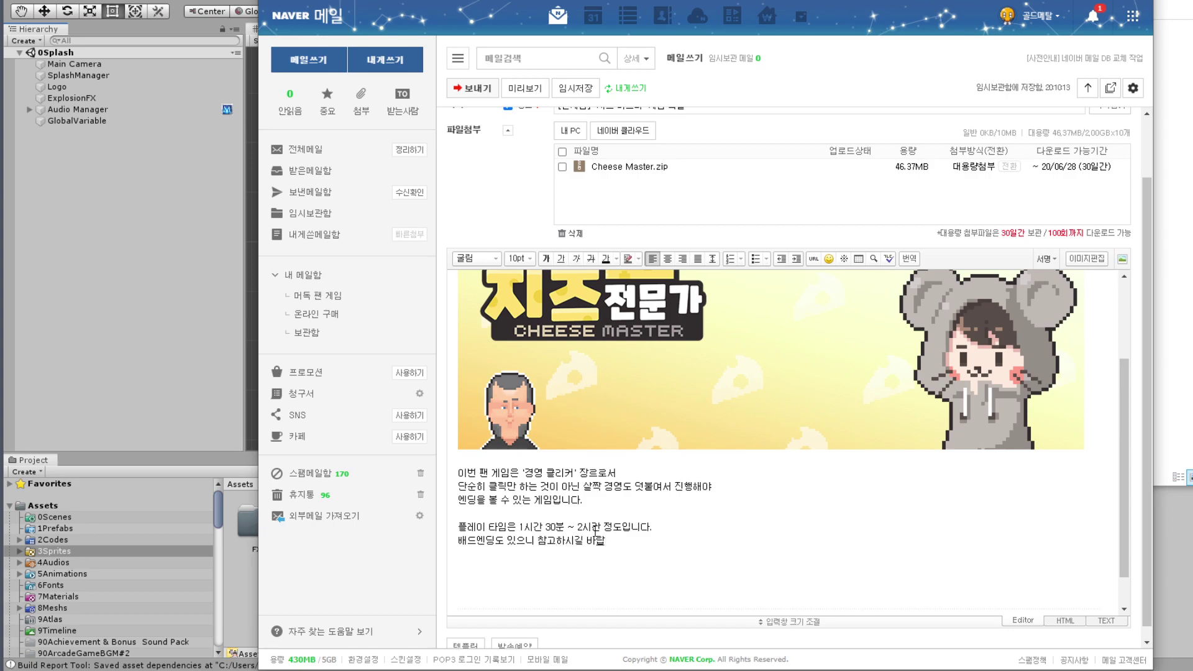
pyautogui.write('니다.')
# Delete the 배드엔딩 sentence and the extra blank lines below the play-time line.
pyautogui.press('Return')
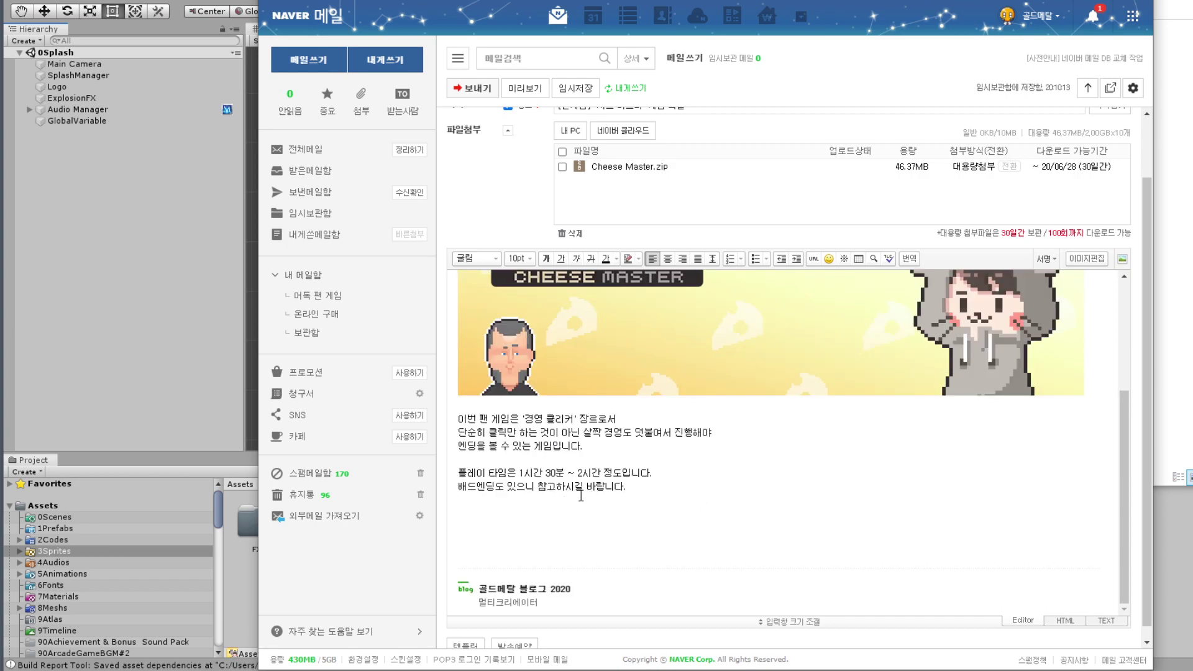
pyautogui.moveTo(640, 489); pyautogui.dragTo(435, 486)
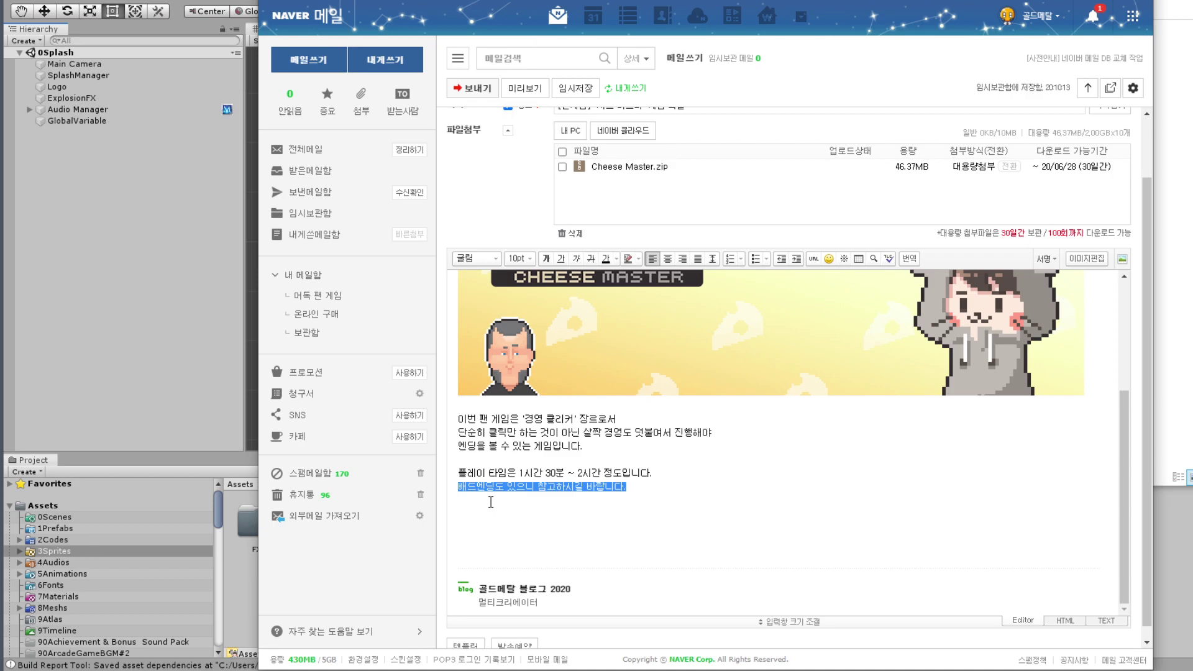
pyautogui.press('BackSpace')
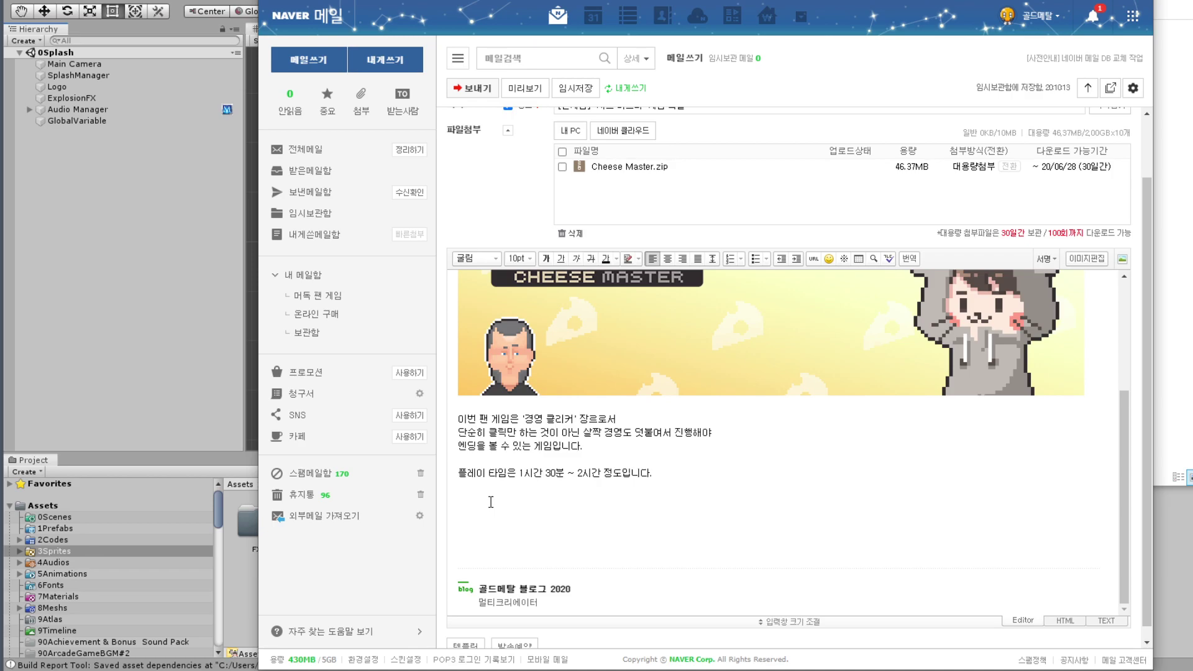
pyautogui.moveTo(485, 547); pyautogui.dragTo(464, 490)
pyautogui.press('BackSpace')
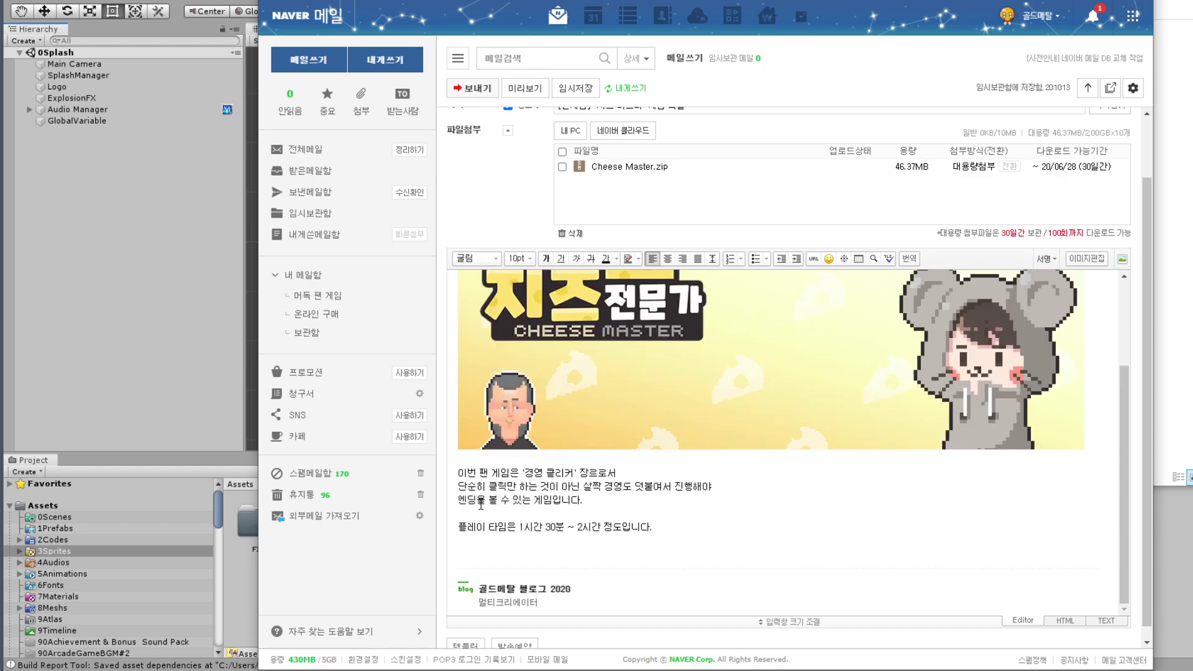
pyautogui.click(484, 548)
# Make '1시간 30분 ~ 2시간 정도' bold.
pyautogui.moveTo(621, 527); pyautogui.dragTo(521, 526)
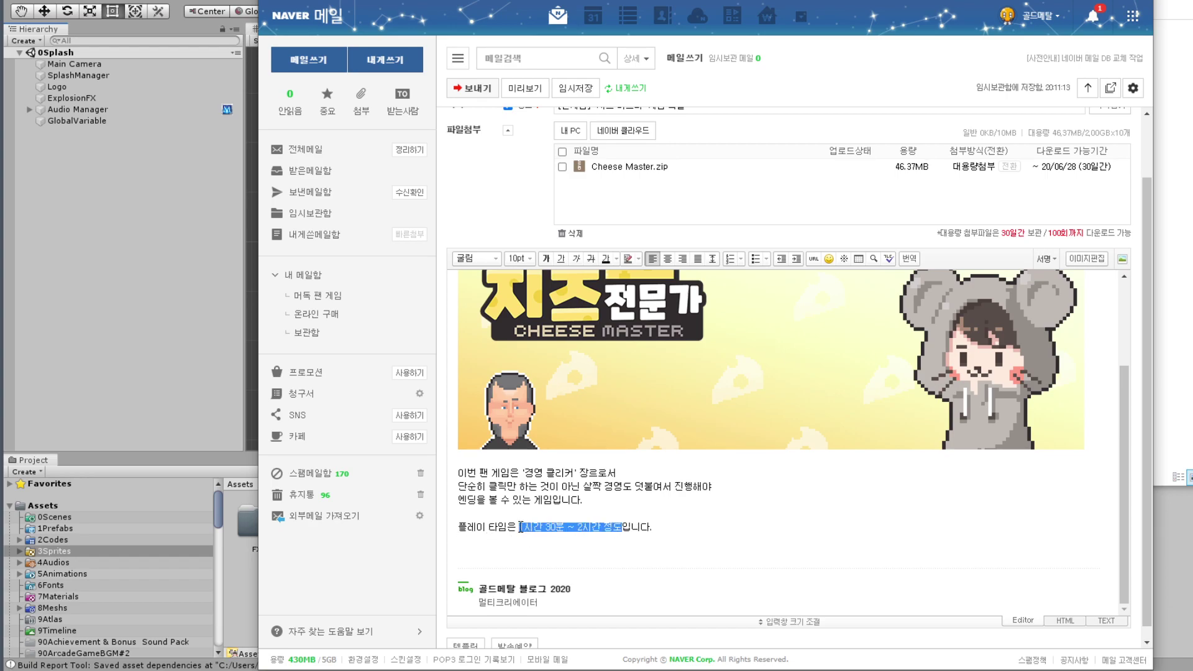
pyautogui.scroll(1, 577, 174)
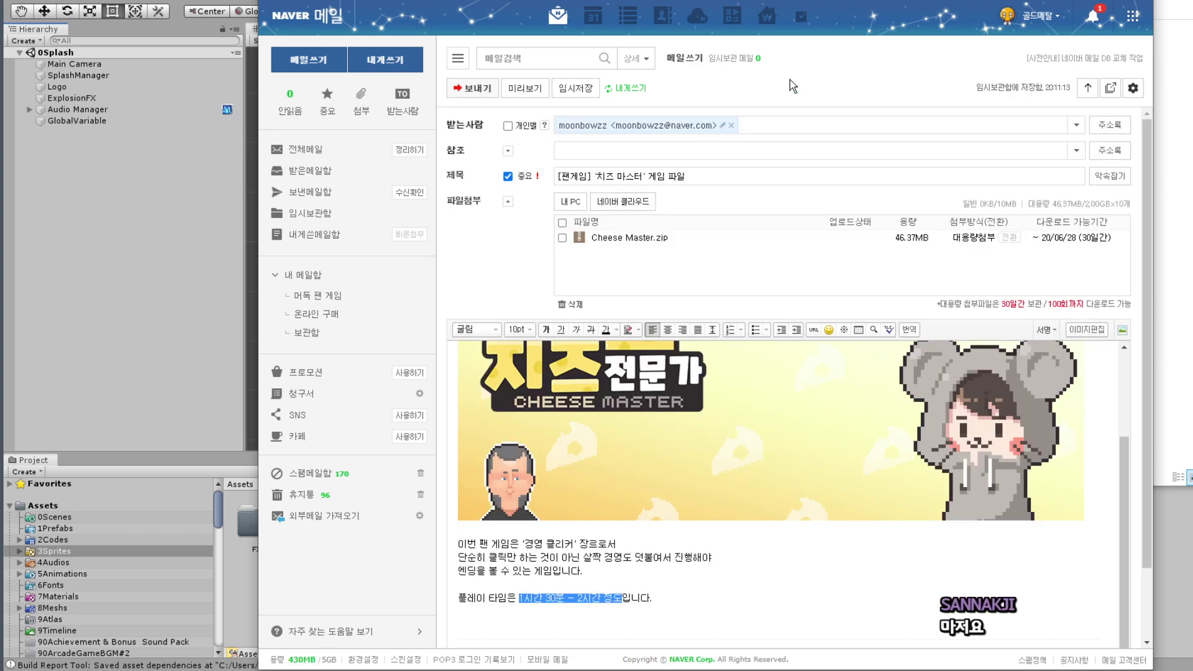
pyautogui.click(546, 329)
pyautogui.scroll(-1, 692, 548)
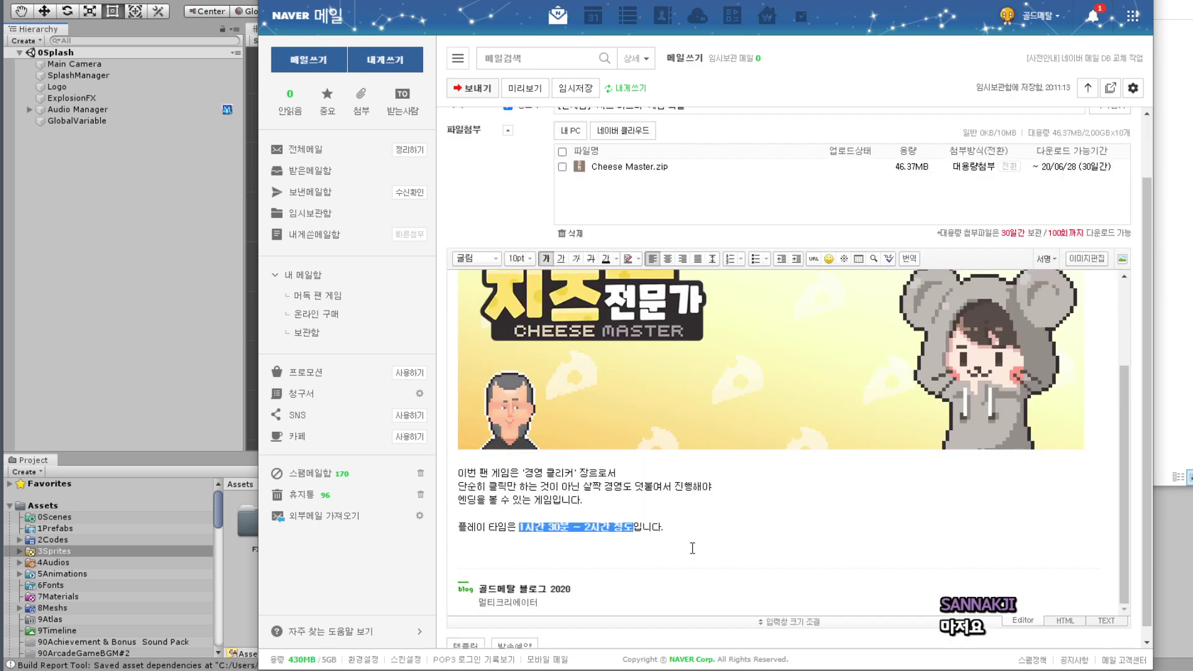
pyautogui.click(503, 545)
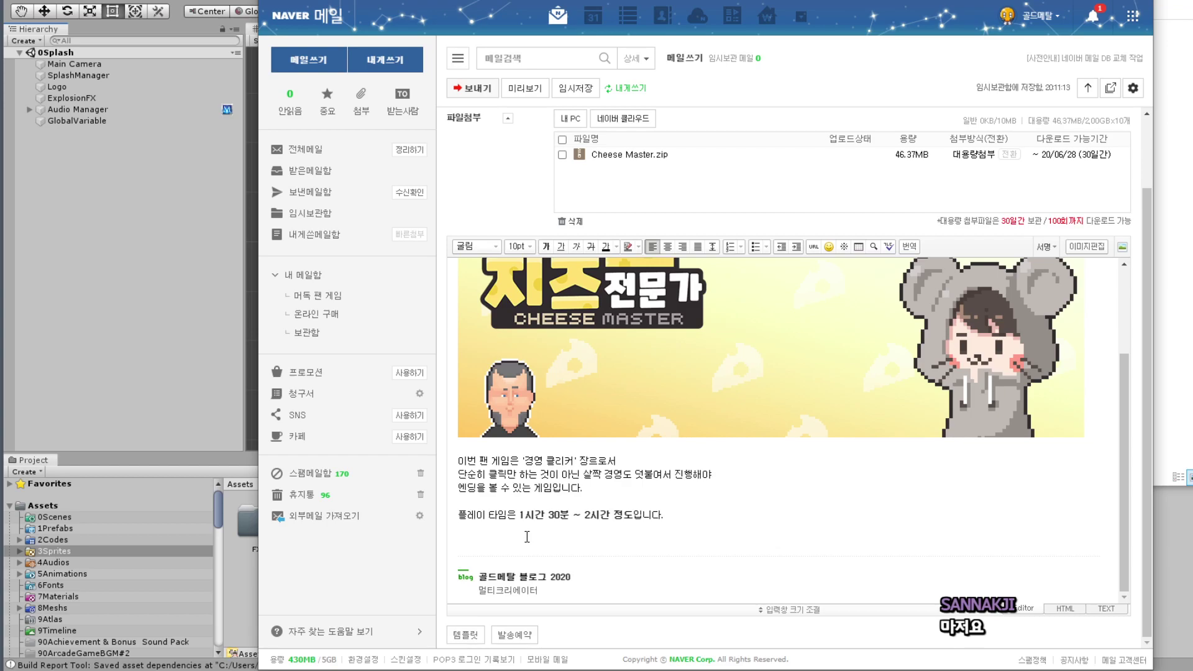
# Add a line saying the PC version will be distributed on the itch.io homepage.
pyautogui.press('Return')
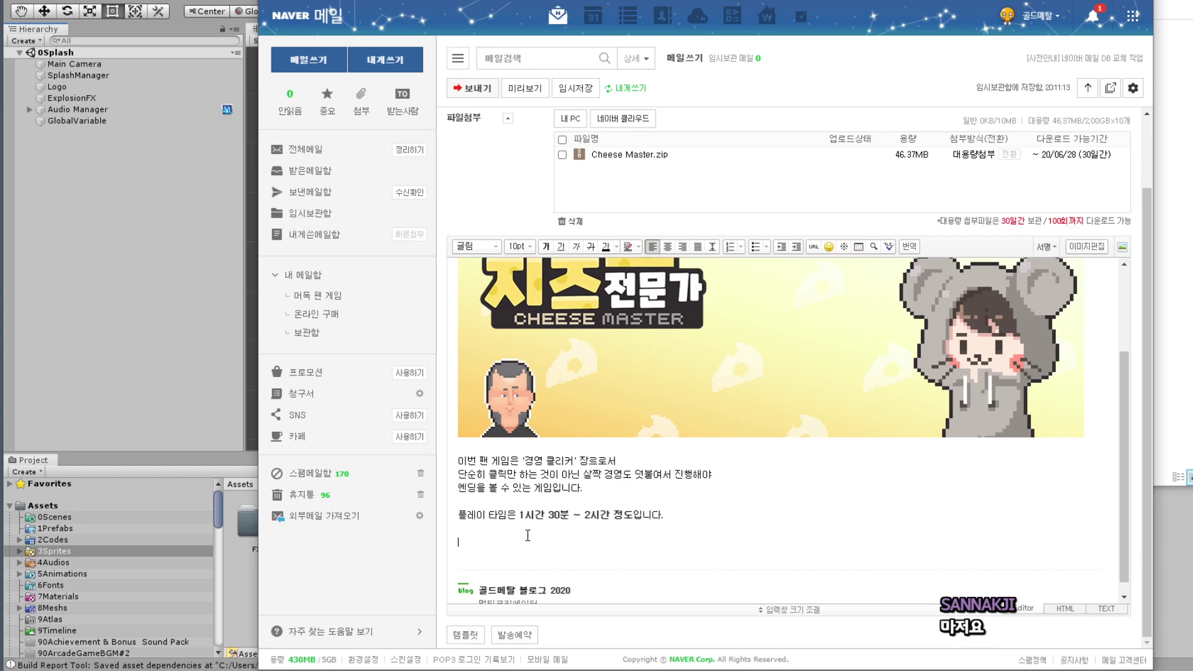
pyautogui.write('게임 배포')
pyautogui.write('는')
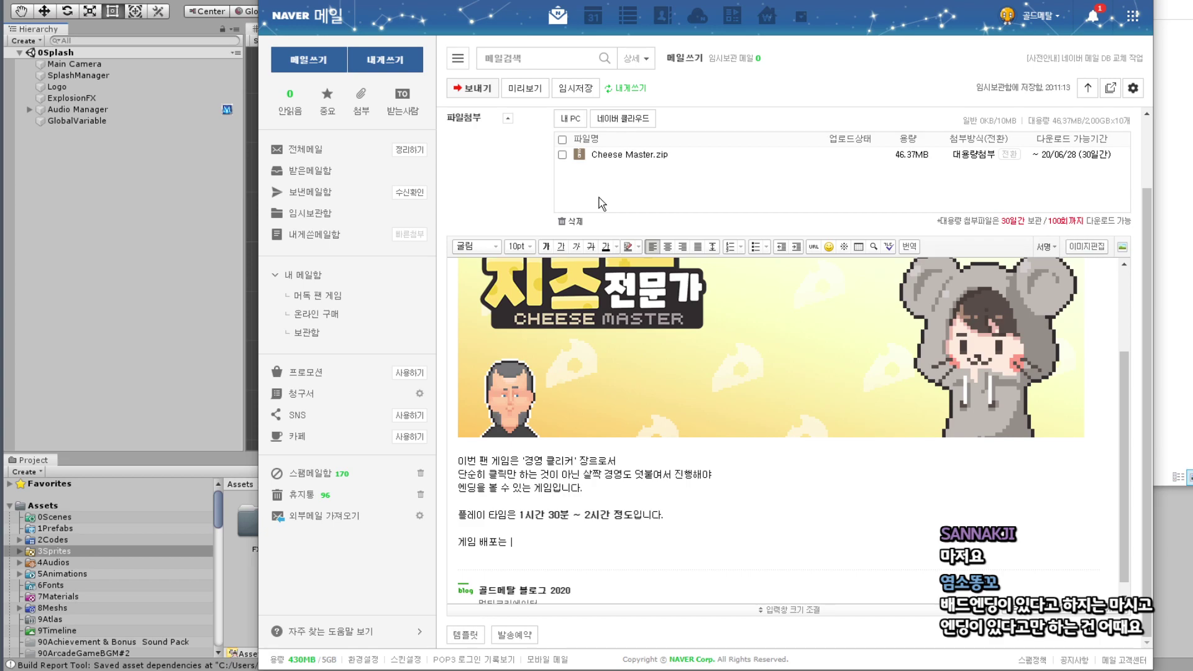
pyautogui.write('PC')
pyautogui.write('판으로')
pyautogui.write('ㅐ')
pyautogui.press('BackSpace')
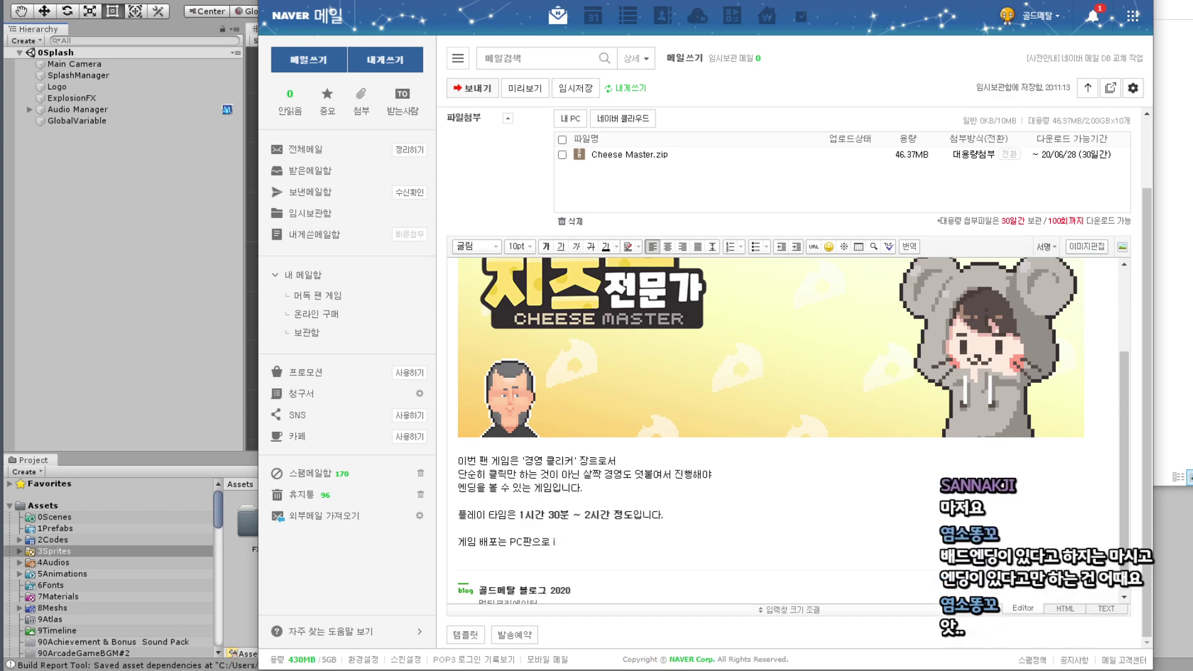
pyautogui.write('ㅐ')
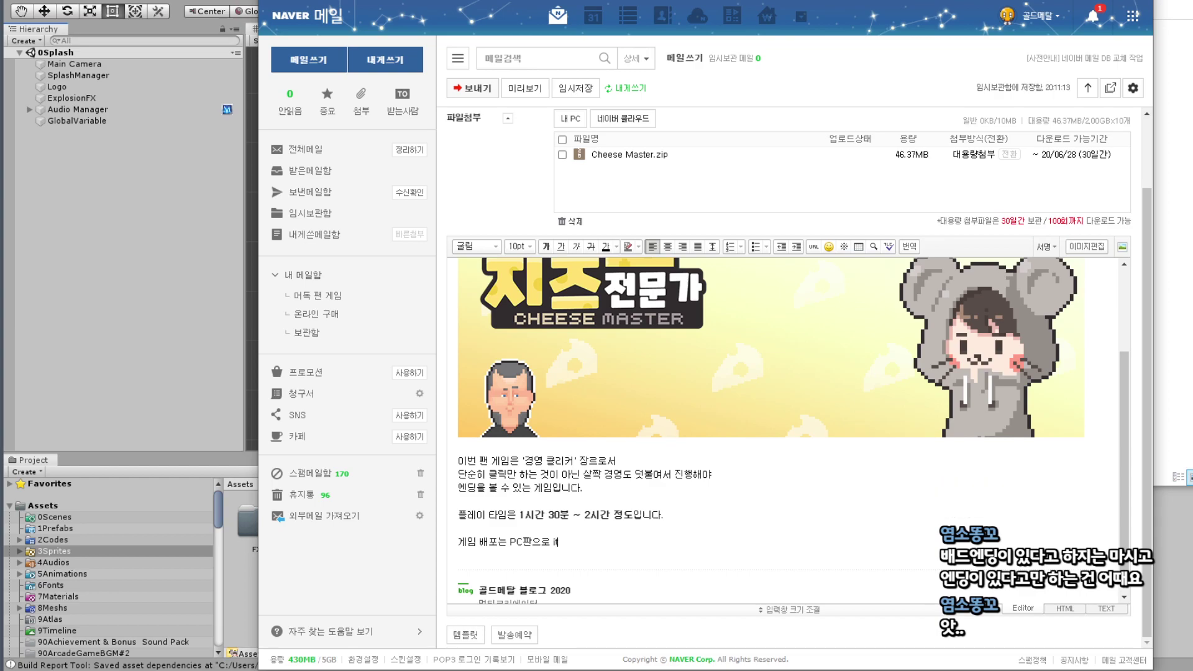
pyautogui.write('ch')
pyautogui.write('.io ')
pyautogui.write('홈')
pyautogui.write('페이지에세')
pyautogui.press('BackSpace')
pyautogui.write('서 ')
pyautogui.write('할 예정입니')
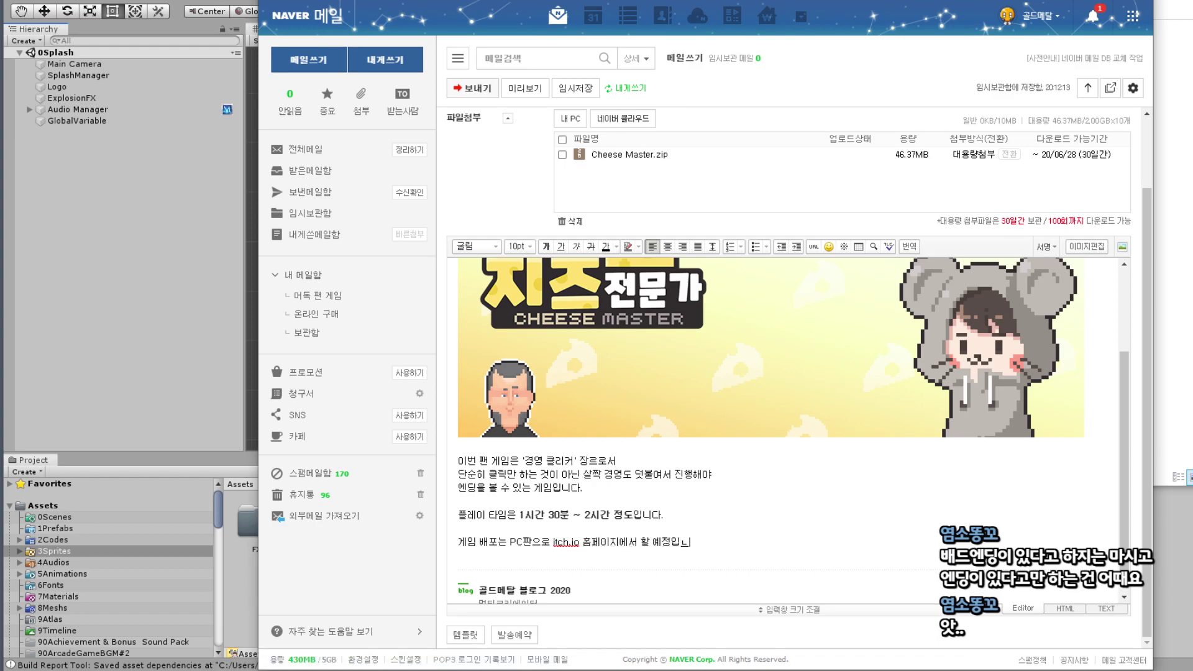
pyautogui.write('다.')
# Add that release follows the streamer's live play and YouTube video, with the address re-sent by mail.
pyautogui.press('Return')
pyautogui.write('빼')
pyautogui.write('ㄹ은 ')
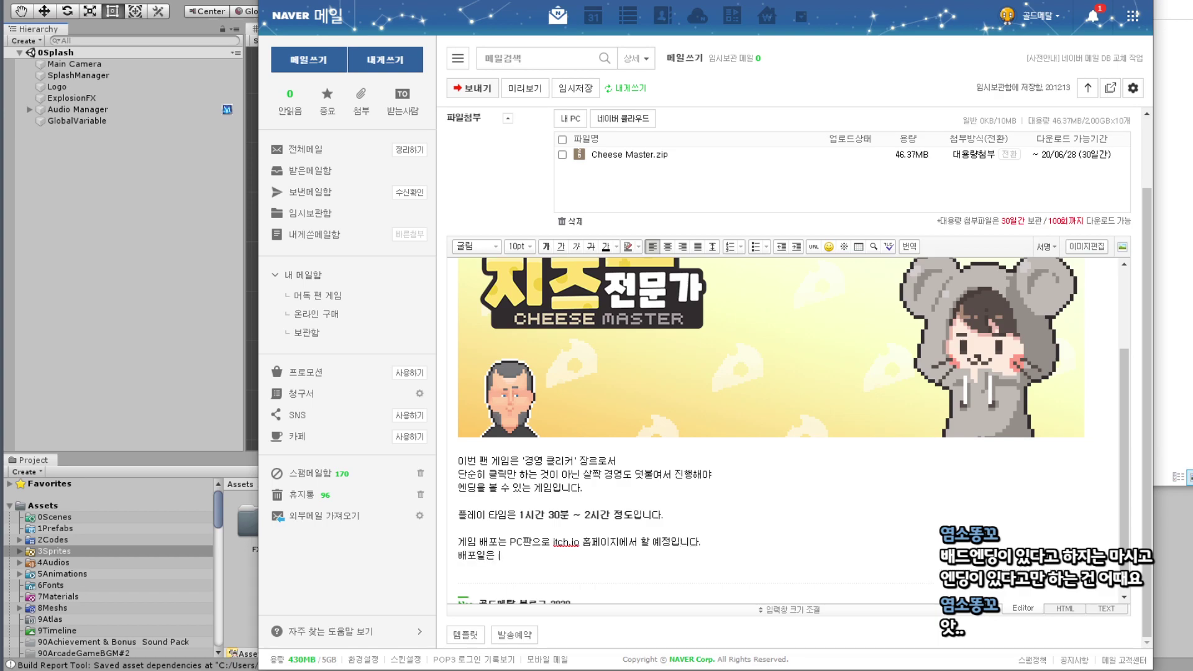
pyautogui.write('쥐님게세')
pyautogui.write('라이브')
pyautogui.write('레이')
pyautogui.write(' 하시고 ')
pyautogui.write('유튜')
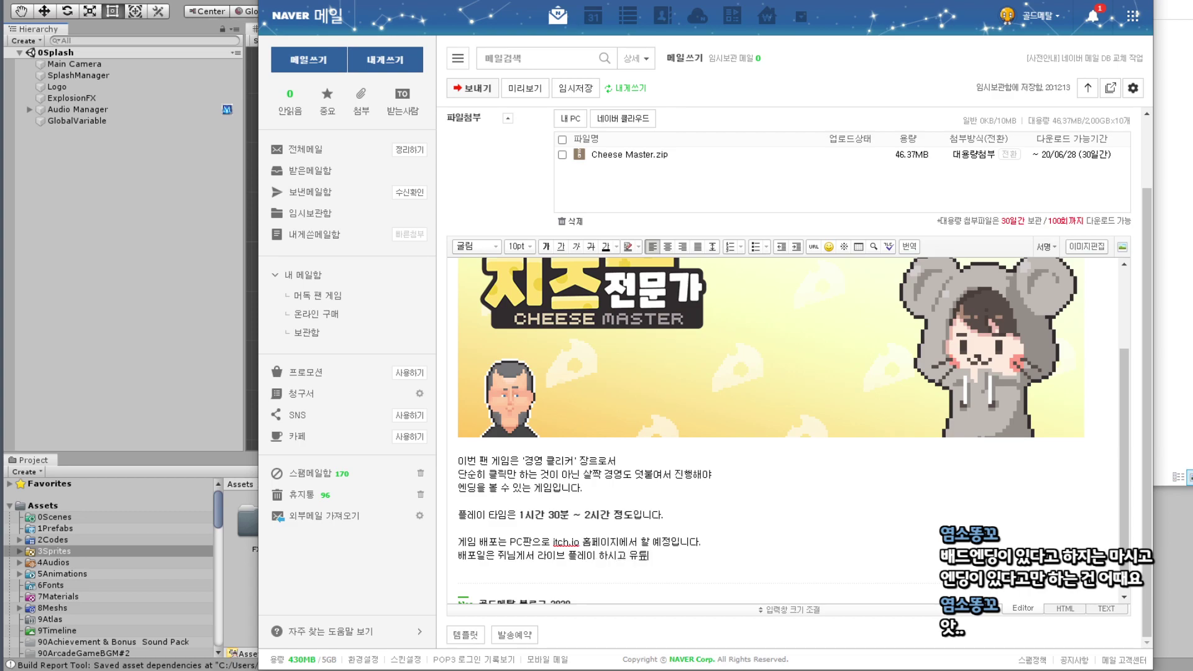
pyautogui.write('브 올')
pyautogui.press('BackSpace')
pyautogui.press('BackSpace')
pyautogui.press('BackSpace')
pyautogui.press('BackSpace')
pyautogui.write('에 열')
pyautogui.press('BackSpace')
pyautogui.write('영상에')
pyautogui.write('라올 때 ')
pyautogui.write('작업 완료')
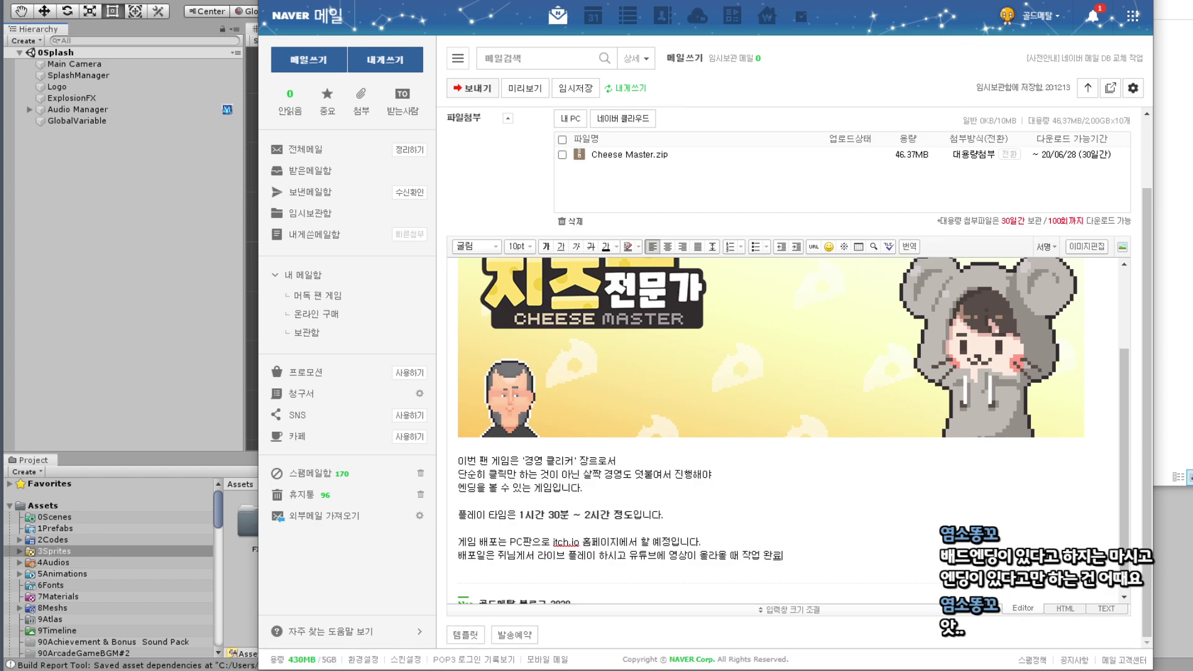
pyautogui.write(' 후,')
pyautogui.press('Return')
pyautogui.write('다시')
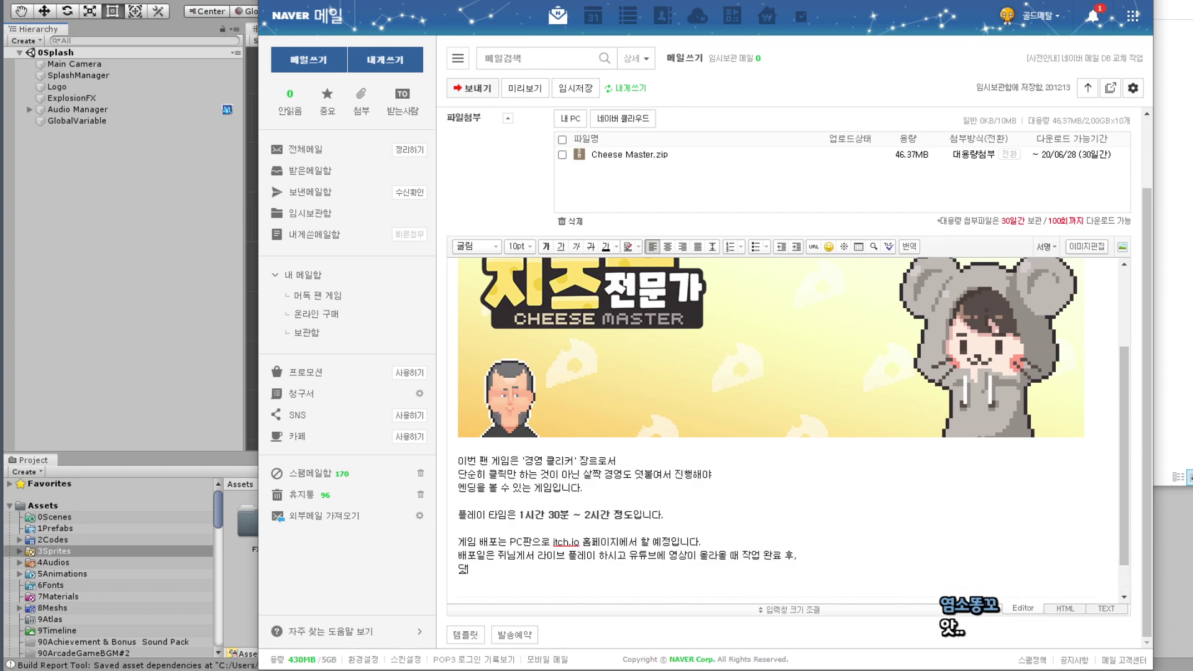
pyautogui.write(' 렘일로')
pyautogui.write('주소 보내드리겠습니')
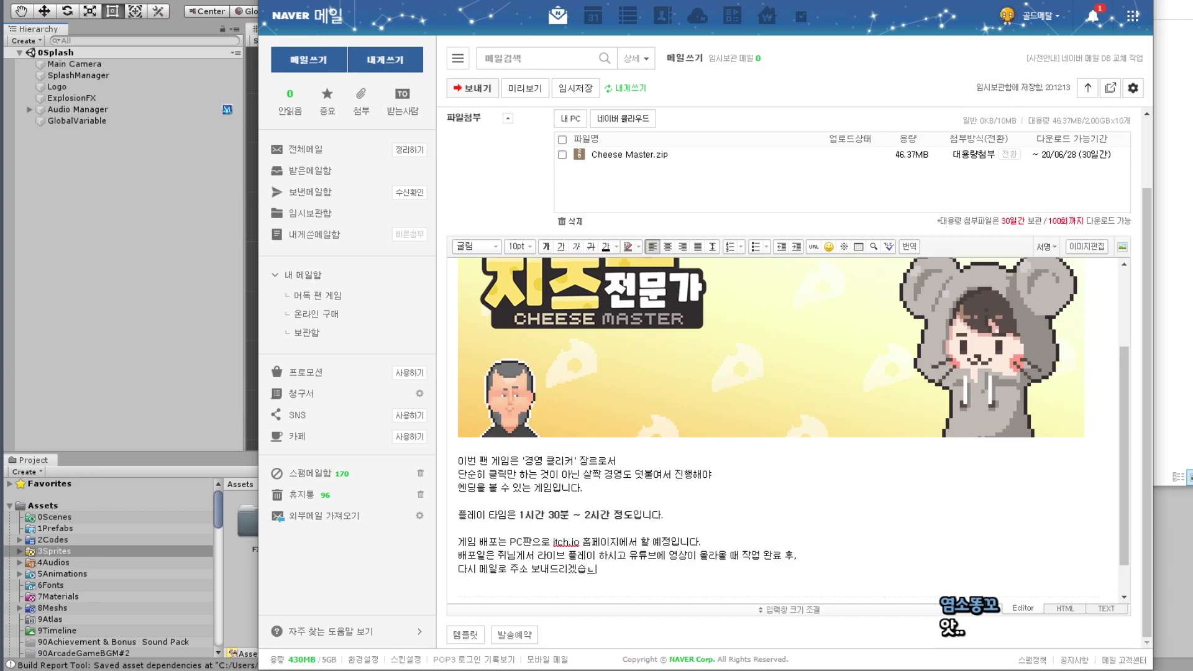
pyautogui.write('다.')
# Join the split second sentence by moving line 3's text onto the end of line 2.
pyautogui.moveTo(581, 493); pyautogui.dragTo(470, 489)
pyautogui.click(613, 491)
pyautogui.moveTo(613, 491); pyautogui.dragTo(457, 491)
pyautogui.hotkey('ctrl', 'c')
pyautogui.press('BackSpace')
pyautogui.click(723, 472)
pyautogui.hotkey('ctrl', 'v')
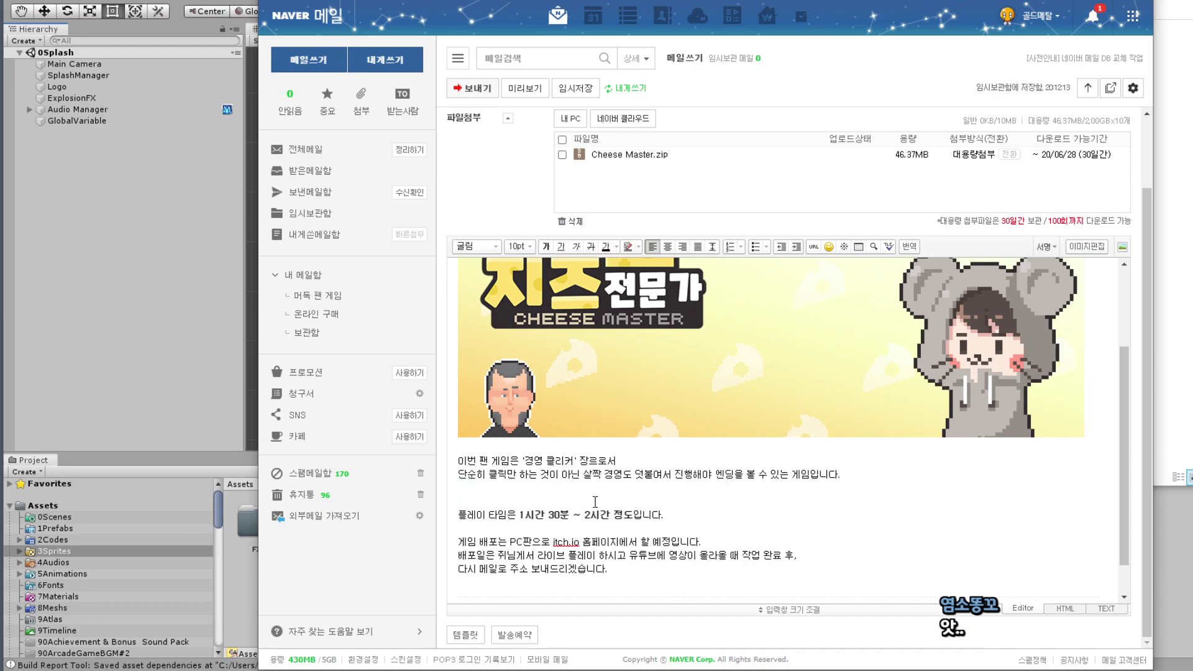
pyautogui.press('BackSpace')
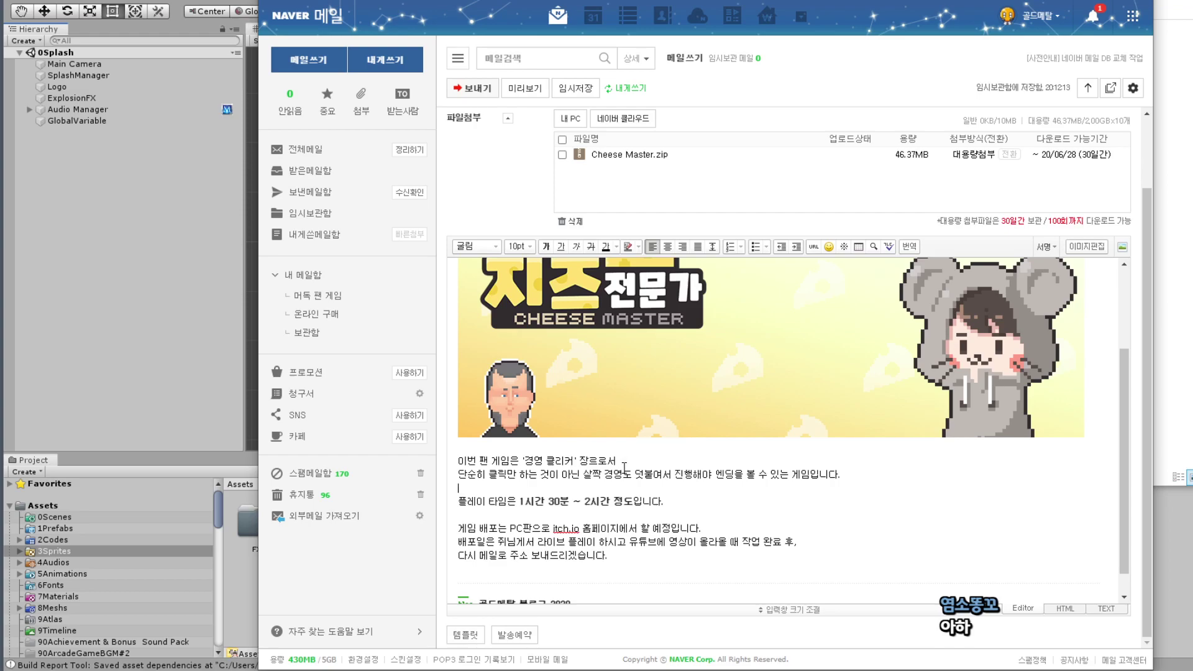
# Add closing lines thanking for fan-game permission, then '재밌게 플레이 해주세요!' and '방송 기대하겠습니다!'.
pyautogui.scroll(-1, 658, 502)
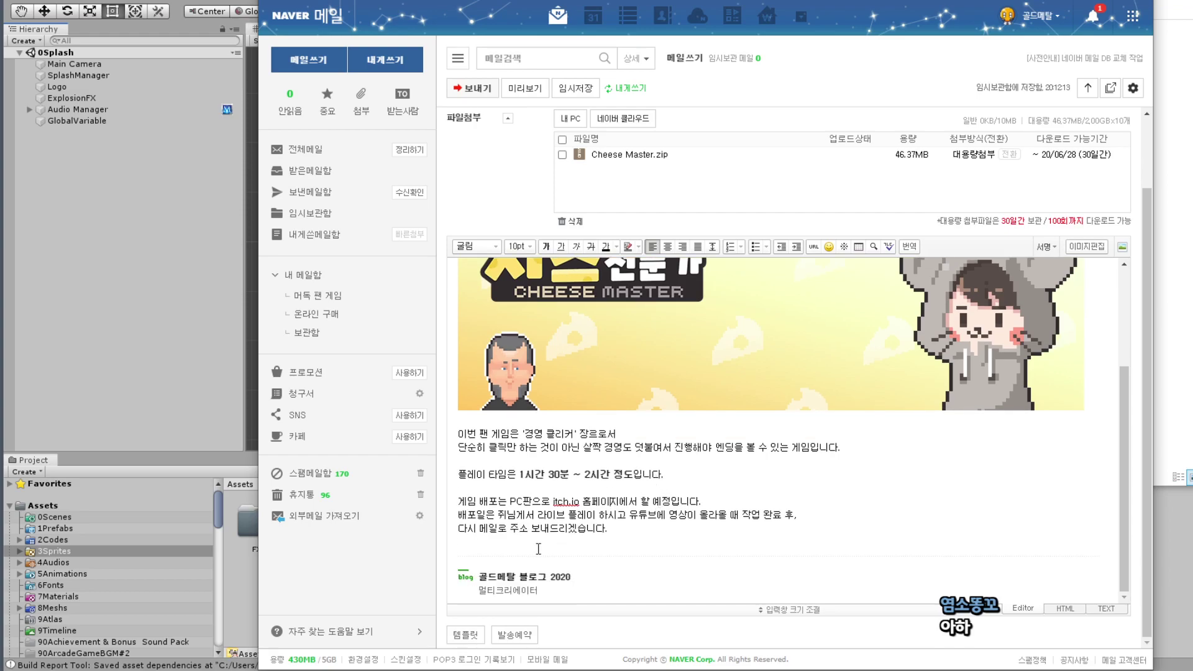
pyautogui.click(633, 525)
pyautogui.press('Return')
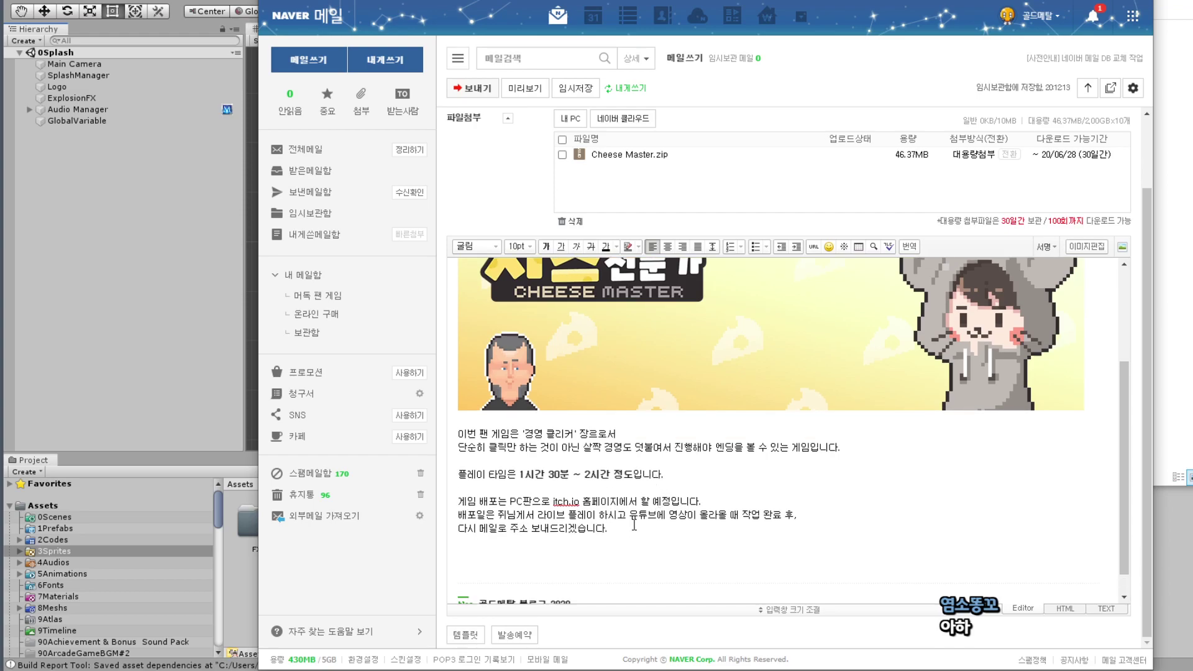
pyautogui.write('다시')
pyautogui.write(' 한번')
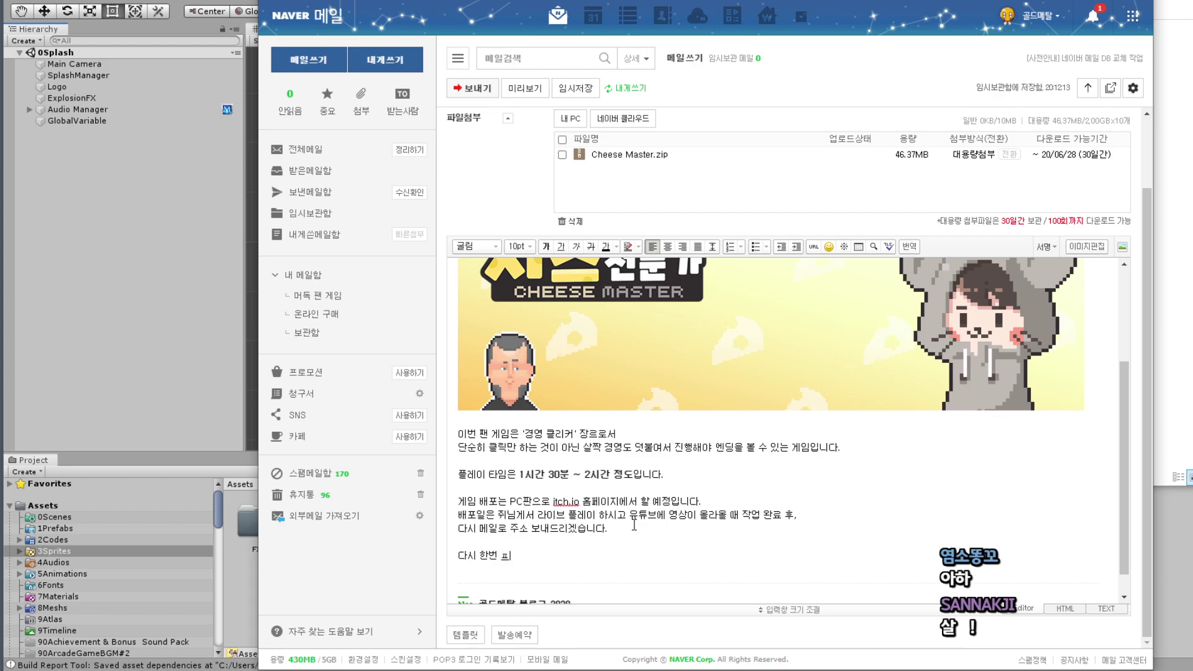
pyautogui.write('팬 게임 개발 ')
pyautogui.write('허가에 감사드림')
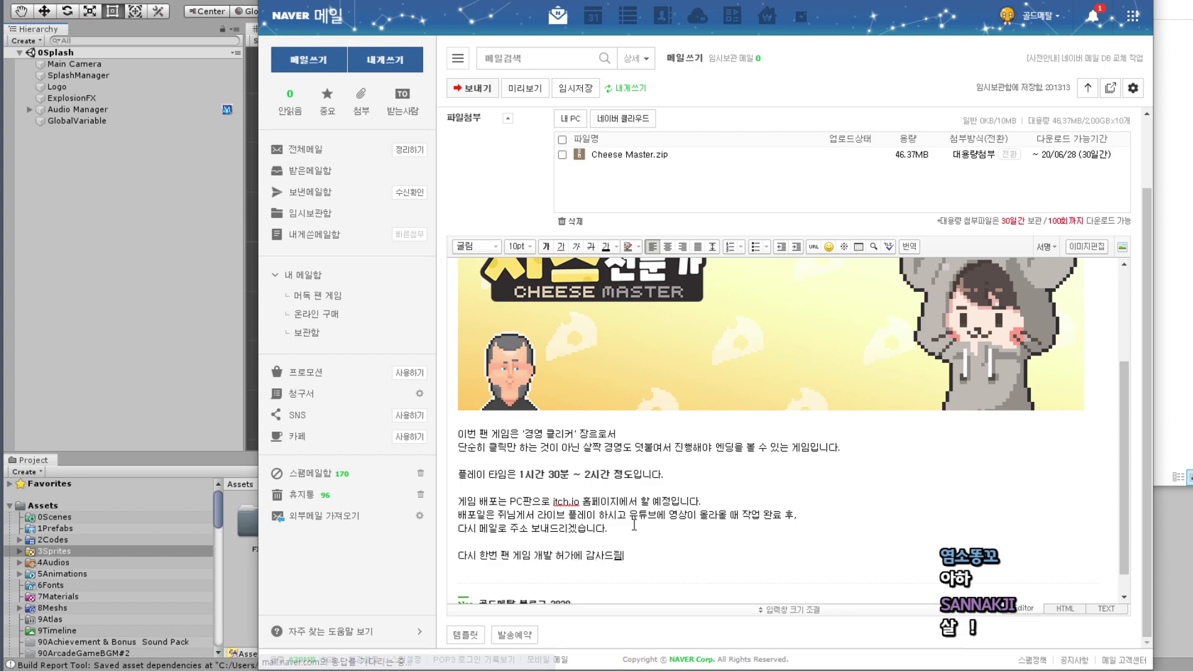
pyautogui.press('BackSpace')
pyautogui.write('리면서')
pyautogui.press('Return')
pyautogui.write('재밌게 플')
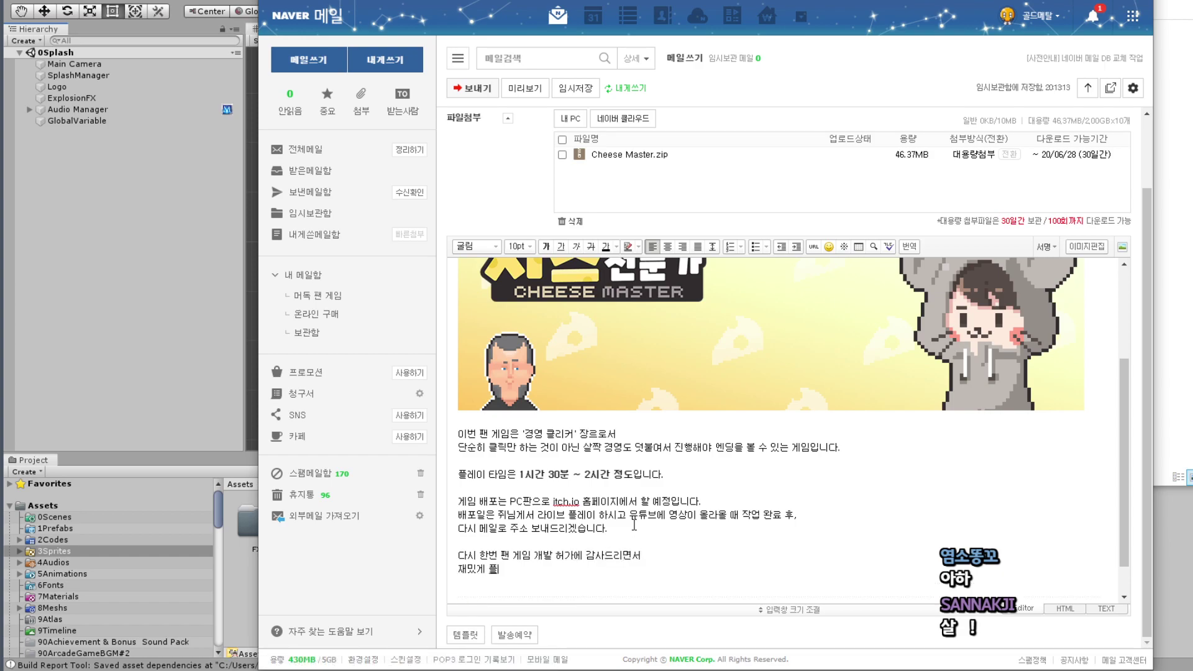
pyautogui.write('레이 ')
pyautogui.write('해주세요!')
pyautogui.write('방송 ㄱ기대하겠습니')
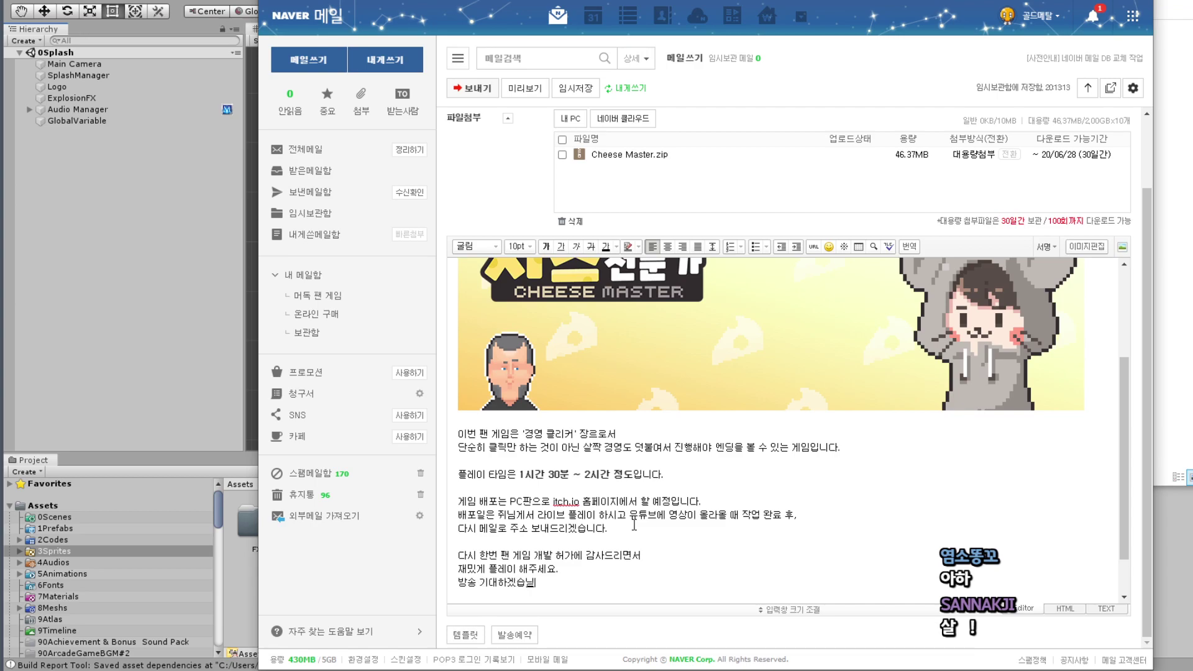
pyautogui.write('다!')
# Bold '경영 클리커', the play time '1시간 30분 ~ 2시간 정도', and the release-platform phrase.
pyautogui.scroll(-1, 583, 490)
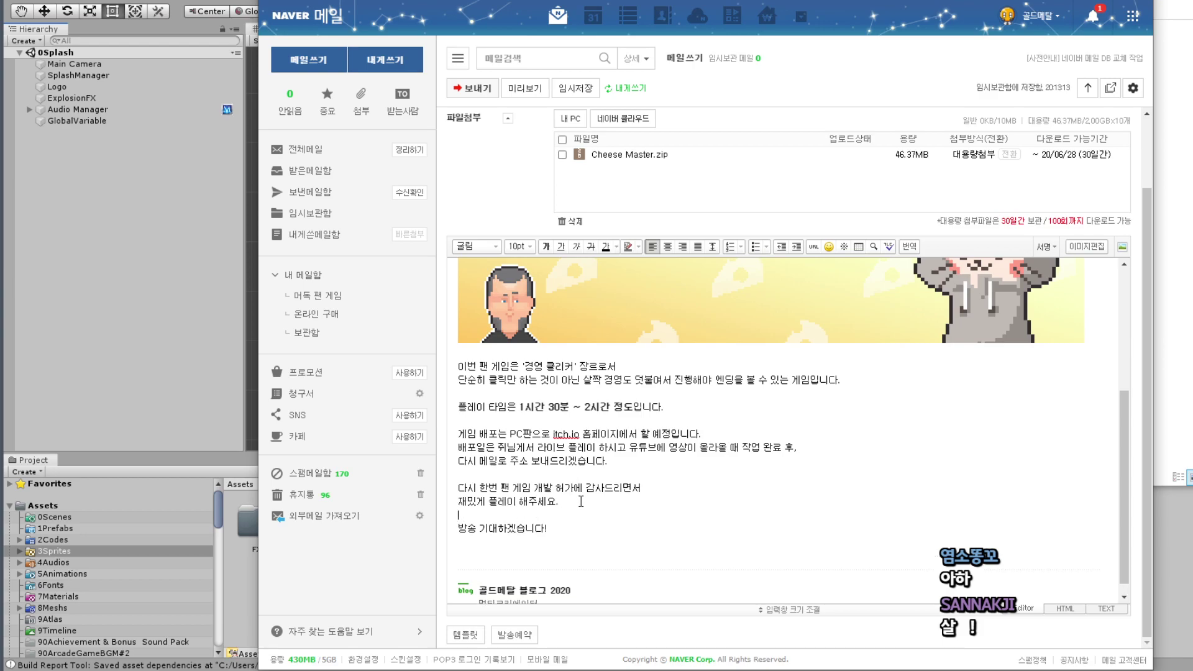
pyautogui.scroll(3, 689, 361)
pyautogui.scroll(-2, 739, 310)
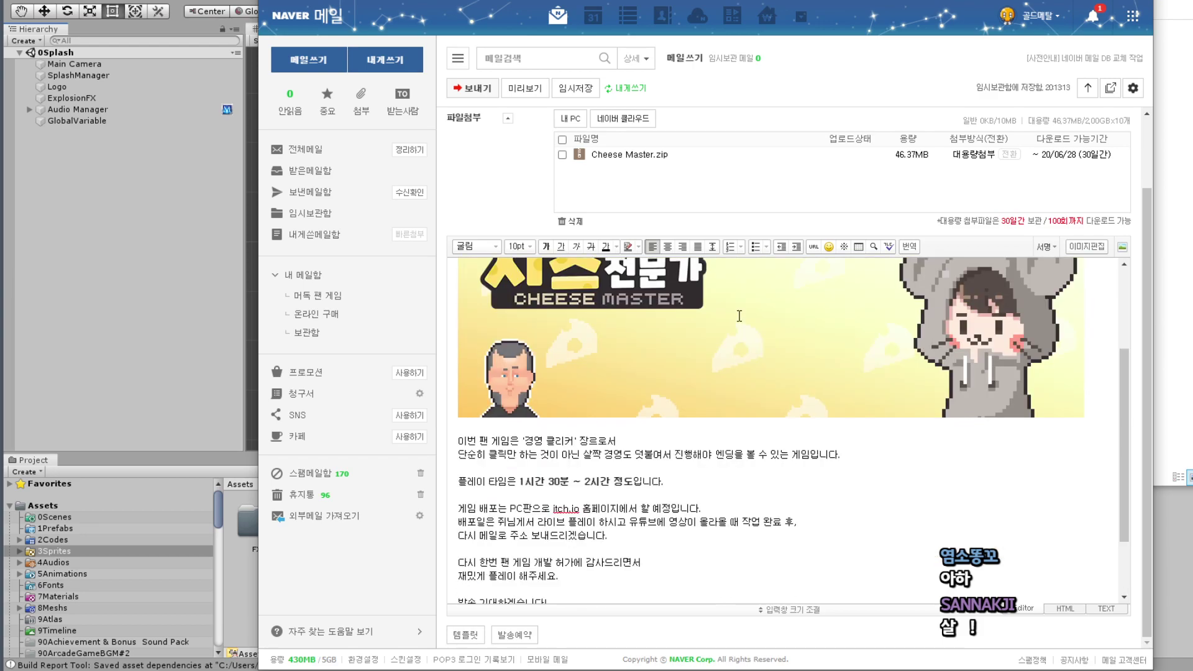
pyautogui.scroll(-2, 614, 438)
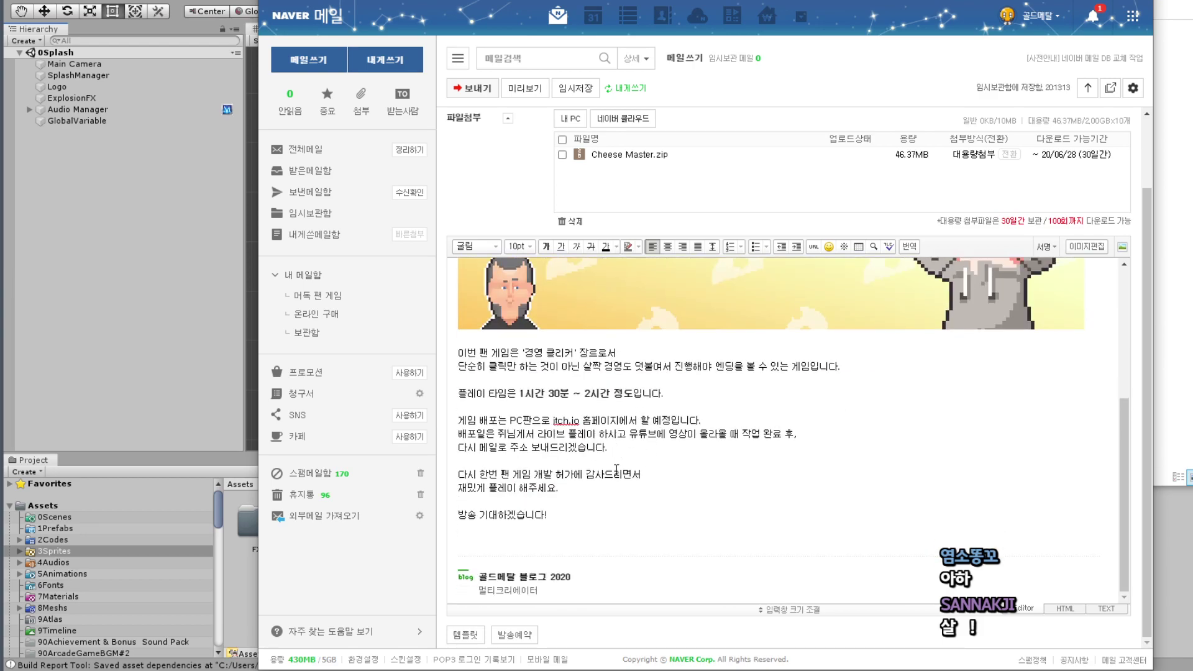
pyautogui.scroll(1, 616, 494)
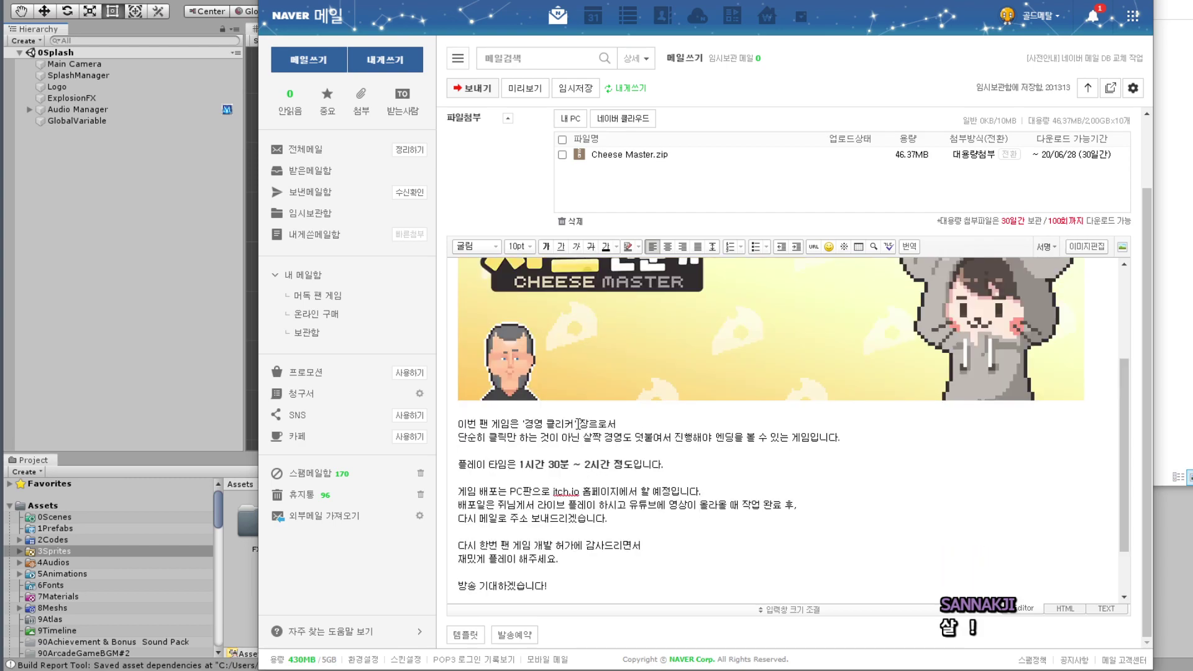
pyautogui.moveTo(577, 424); pyautogui.dragTo(522, 424)
pyautogui.click(546, 246)
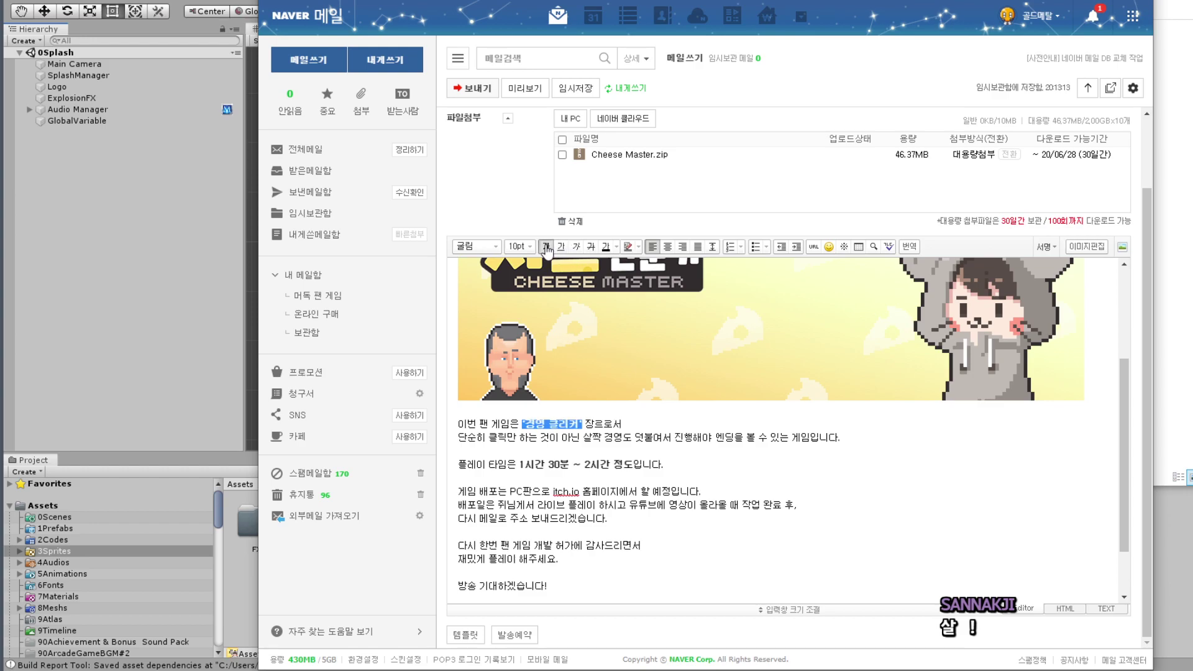
pyautogui.moveTo(516, 464); pyautogui.dragTo(632, 464)
pyautogui.hotkey('ctrl', 'b')
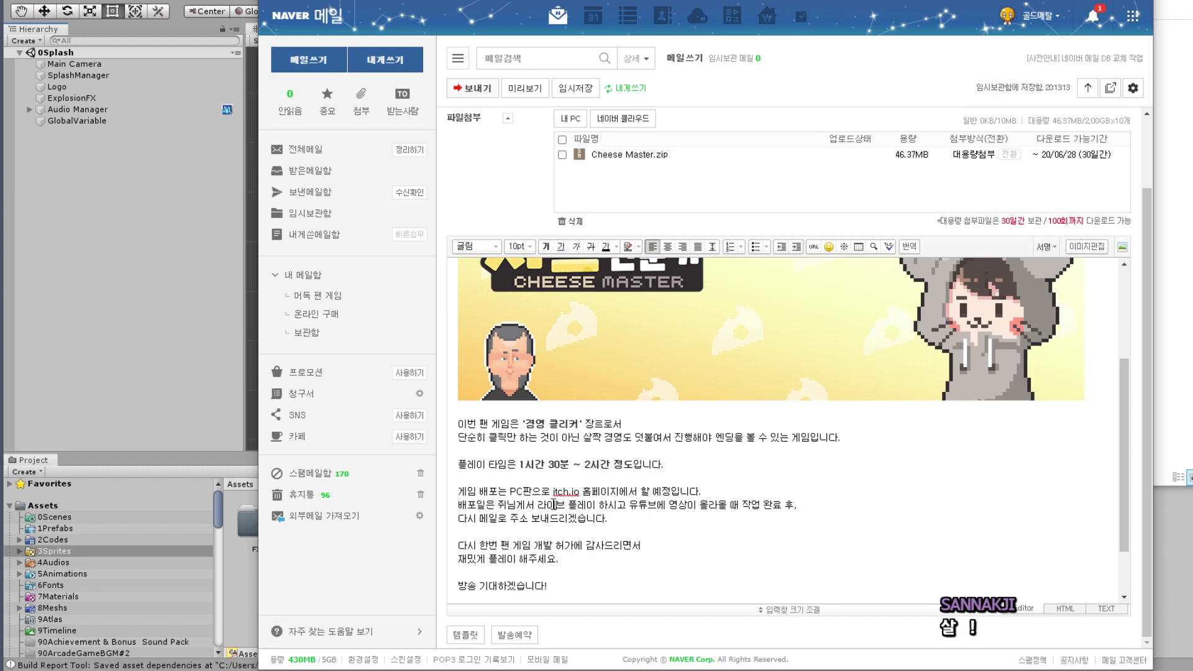
pyautogui.moveTo(507, 491); pyautogui.dragTo(672, 487)
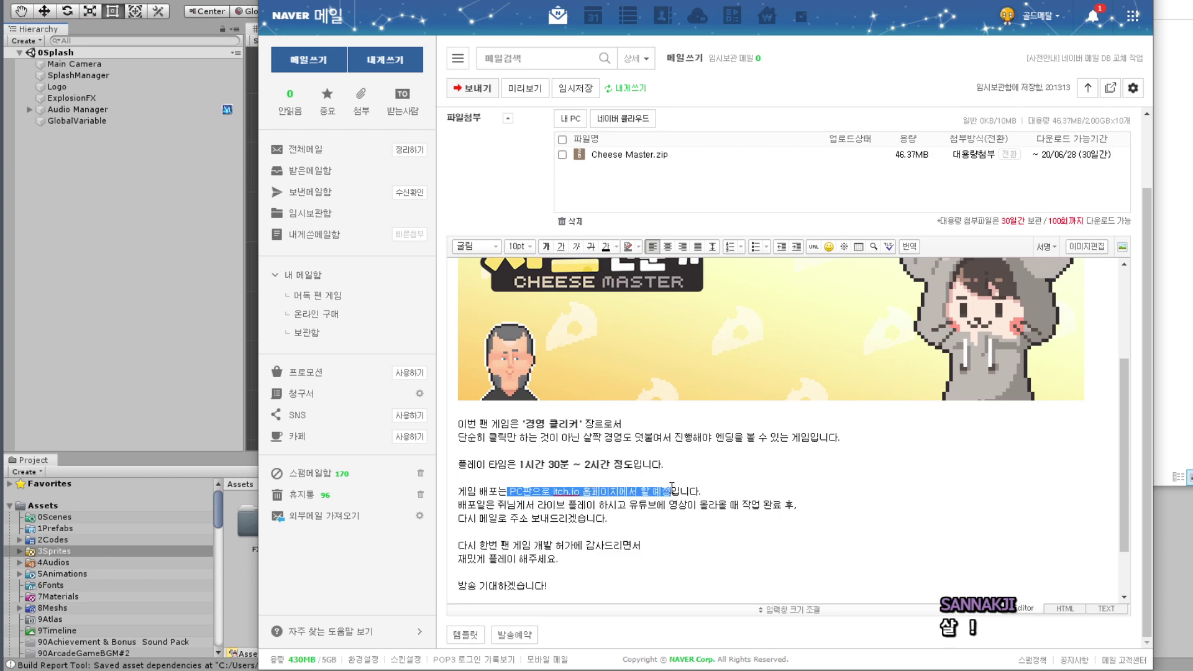
pyautogui.click(546, 246)
pyautogui.click(607, 520)
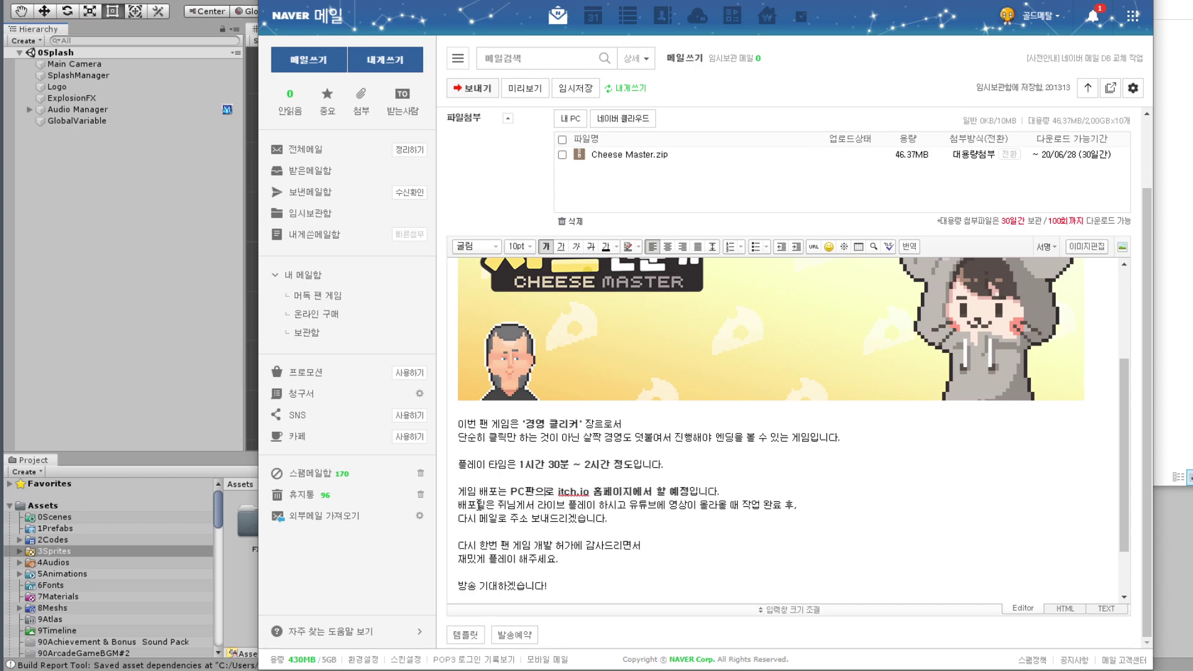
# Fix the spacing in '배포 일은' and correct the honorific to '께' in the distribution line.
pyautogui.click(476, 504)
pyautogui.doubleClick(527, 506)
pyautogui.write('께')
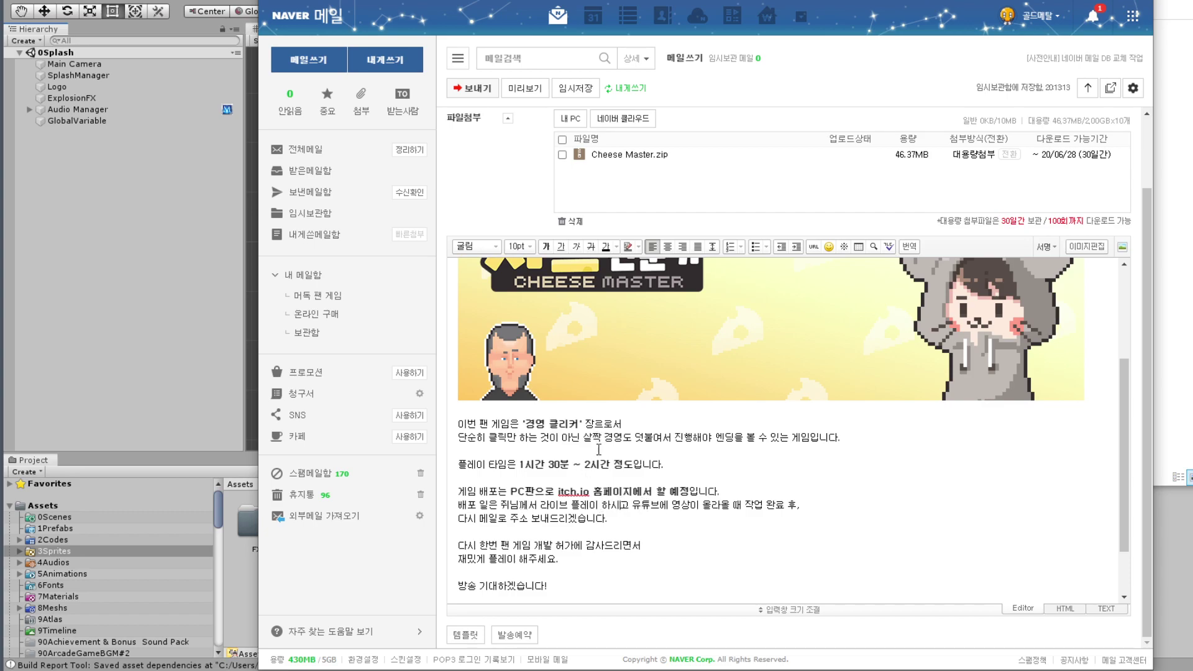
pyautogui.moveTo(571, 506); pyautogui.dragTo(702, 504)
pyautogui.moveTo(629, 505); pyautogui.dragTo(799, 505)
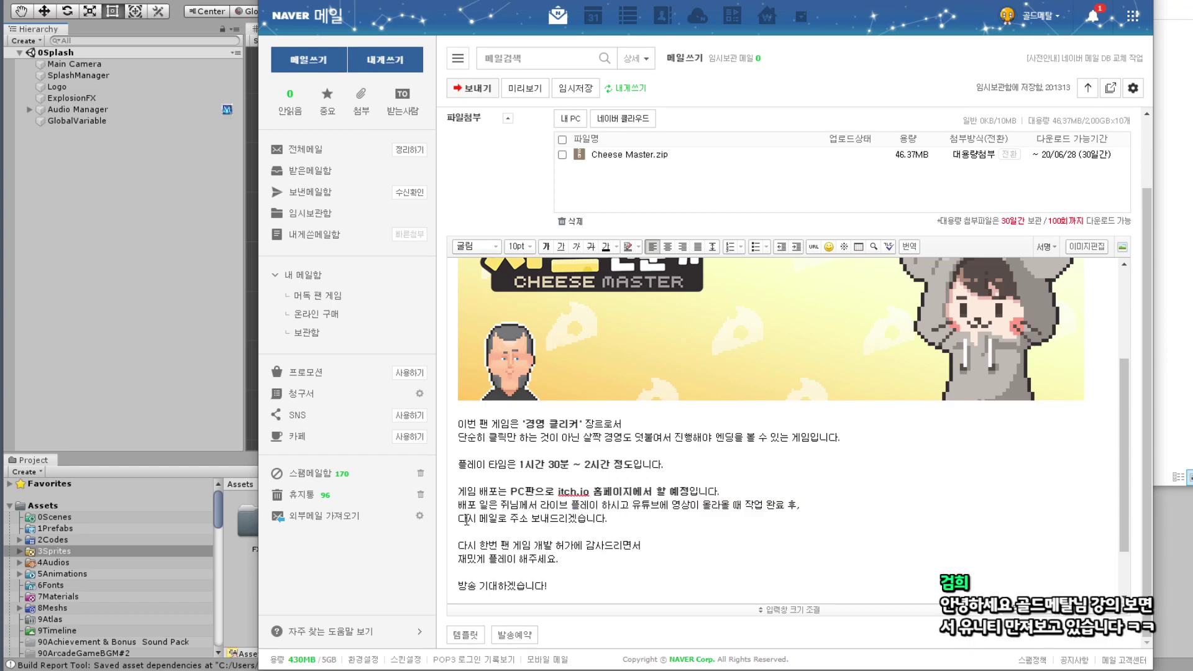
pyautogui.moveTo(466, 518)
pyautogui.mouseDown()
pyautogui.moveTo(622, 512)
pyautogui.moveTo(609, 519)
pyautogui.mouseUp()
pyautogui.click(526, 532)
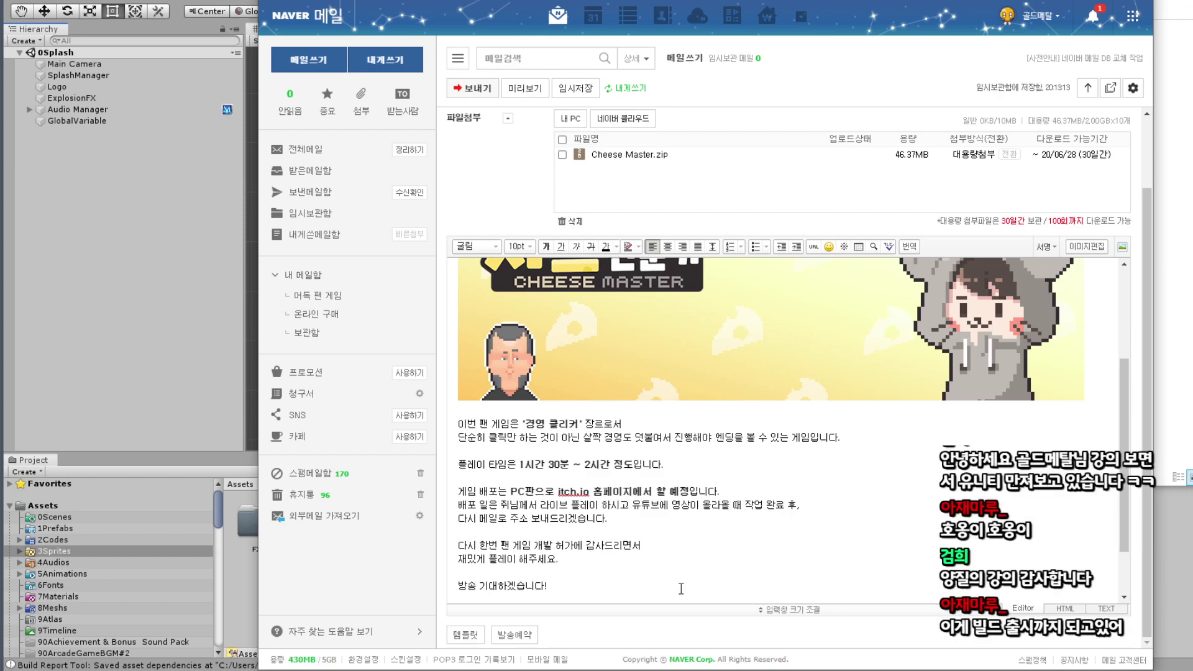
pyautogui.click(1171, 667)
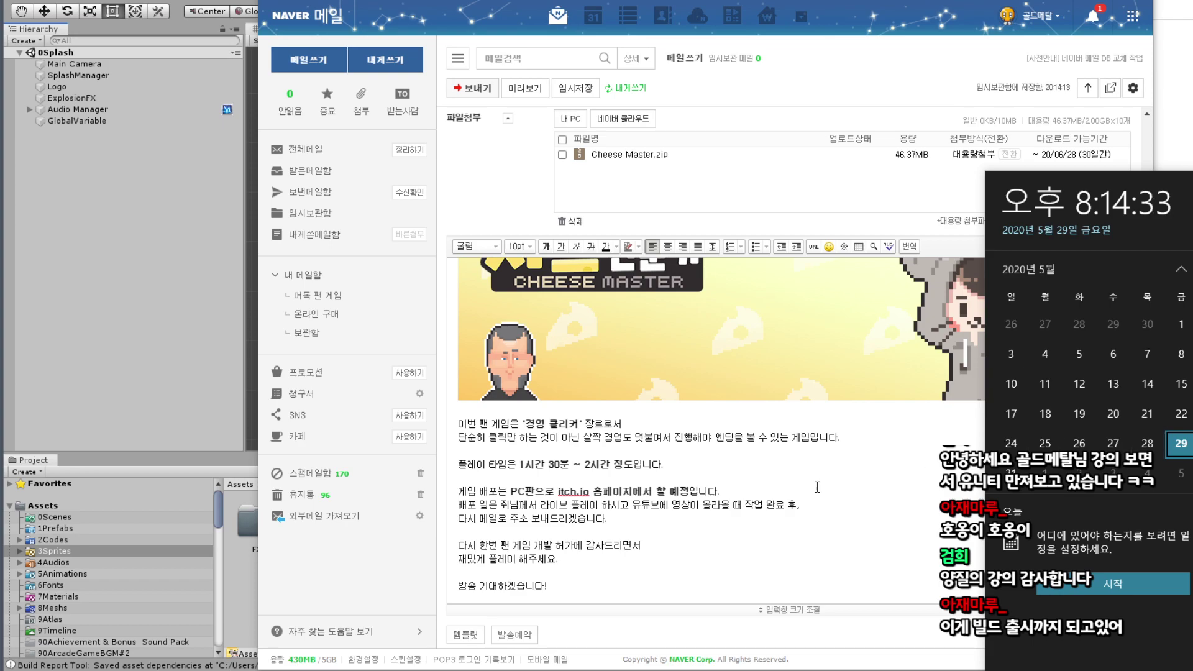
pyautogui.click(641, 545)
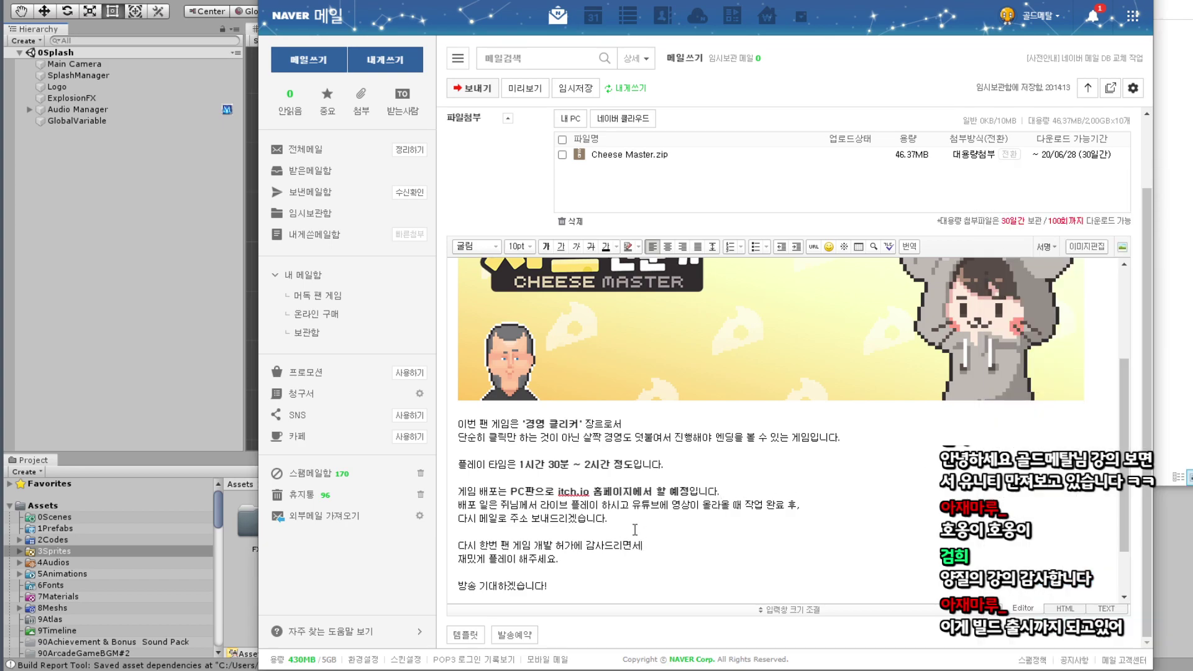
pyautogui.scroll(-2, 635, 530)
pyautogui.press('BackSpace')
pyautogui.write('서')
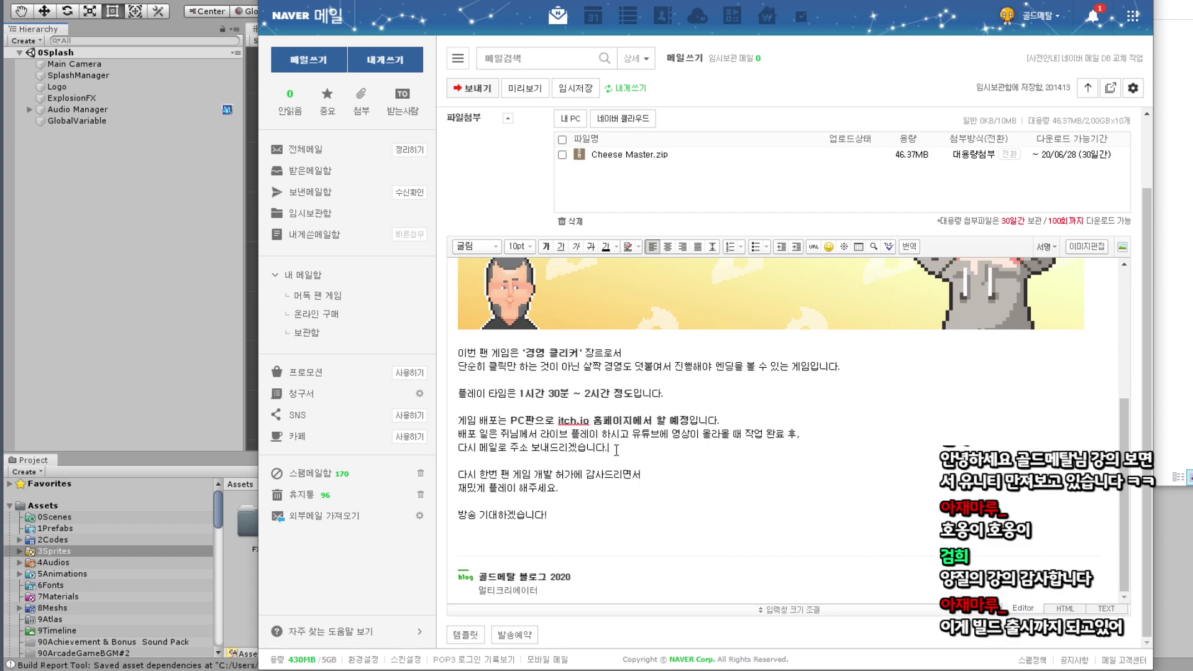
pyautogui.press('super+alt+d')
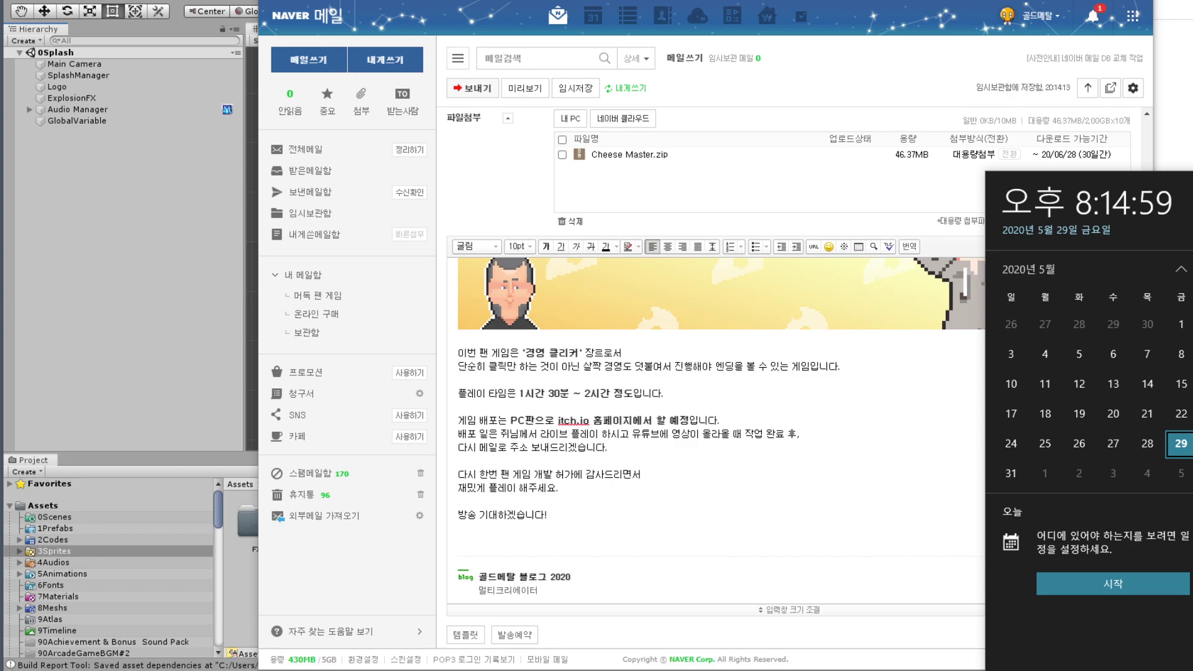
pyautogui.click(613, 498)
pyautogui.moveTo(578, 514)
pyautogui.mouseDown()
pyautogui.moveTo(465, 414)
pyautogui.moveTo(460, 354)
pyautogui.mouseUp()
pyautogui.click(584, 469)
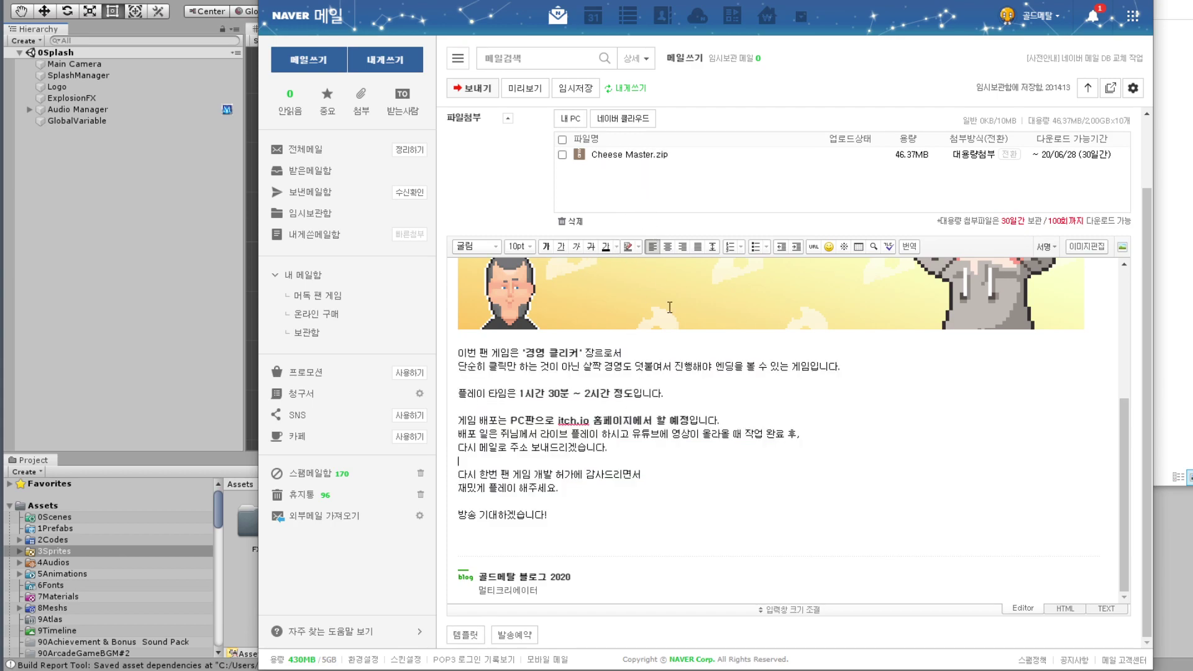
pyautogui.scroll(5, 669, 307)
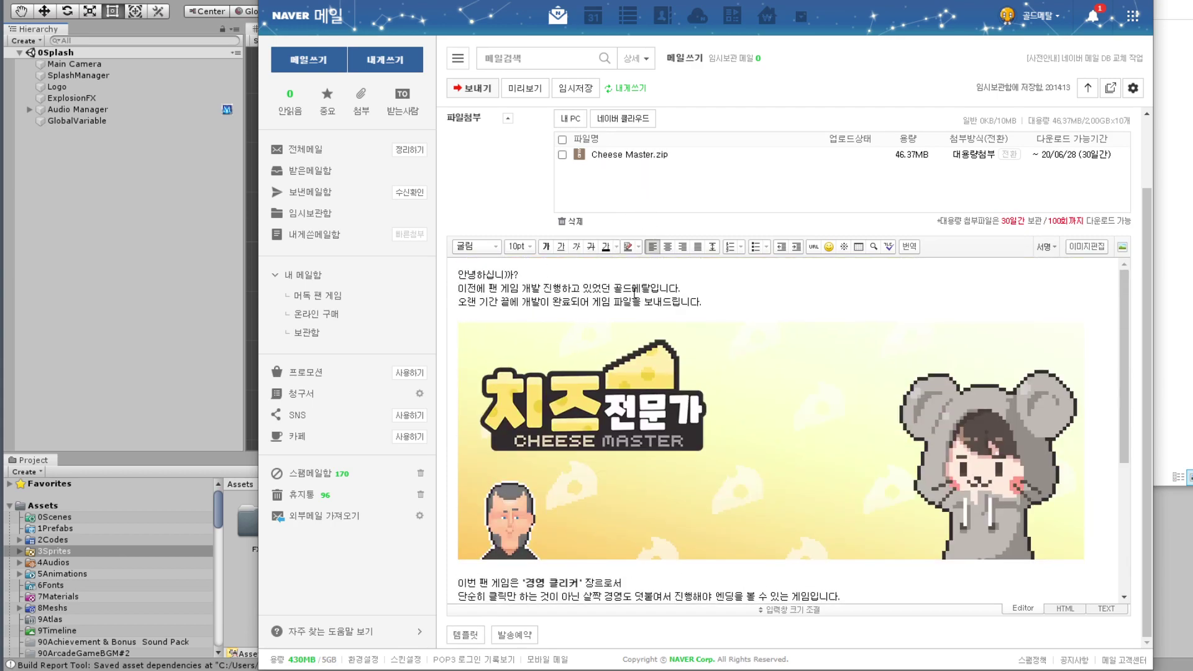
pyautogui.doubleClick(612, 288)
pyautogui.click(566, 317)
pyautogui.scroll(-3, 565, 318)
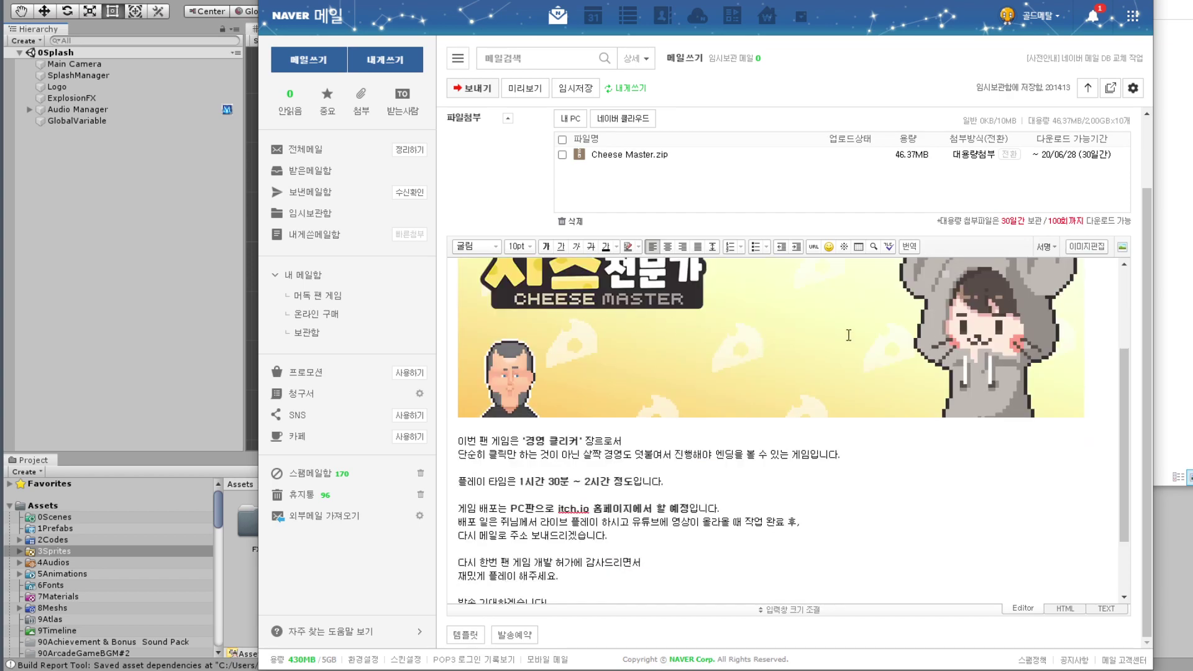
pyautogui.scroll(-2, 617, 404)
pyautogui.moveTo(460, 354); pyautogui.dragTo(714, 492)
pyautogui.click(713, 493)
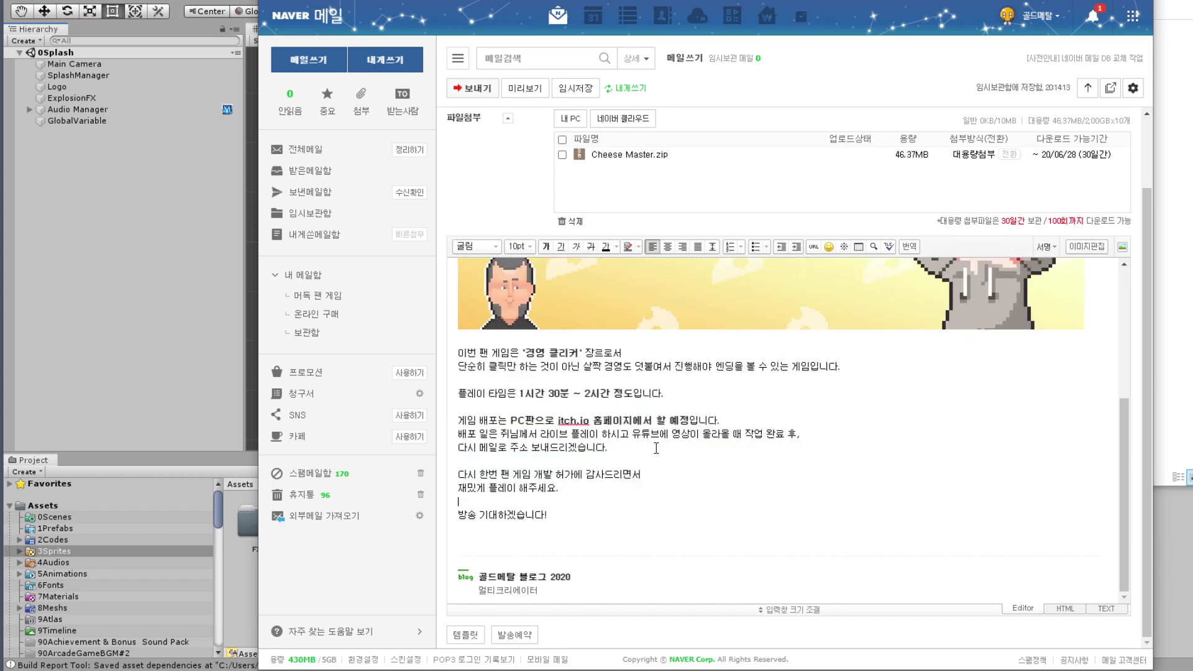
pyautogui.scroll(5, 739, 410)
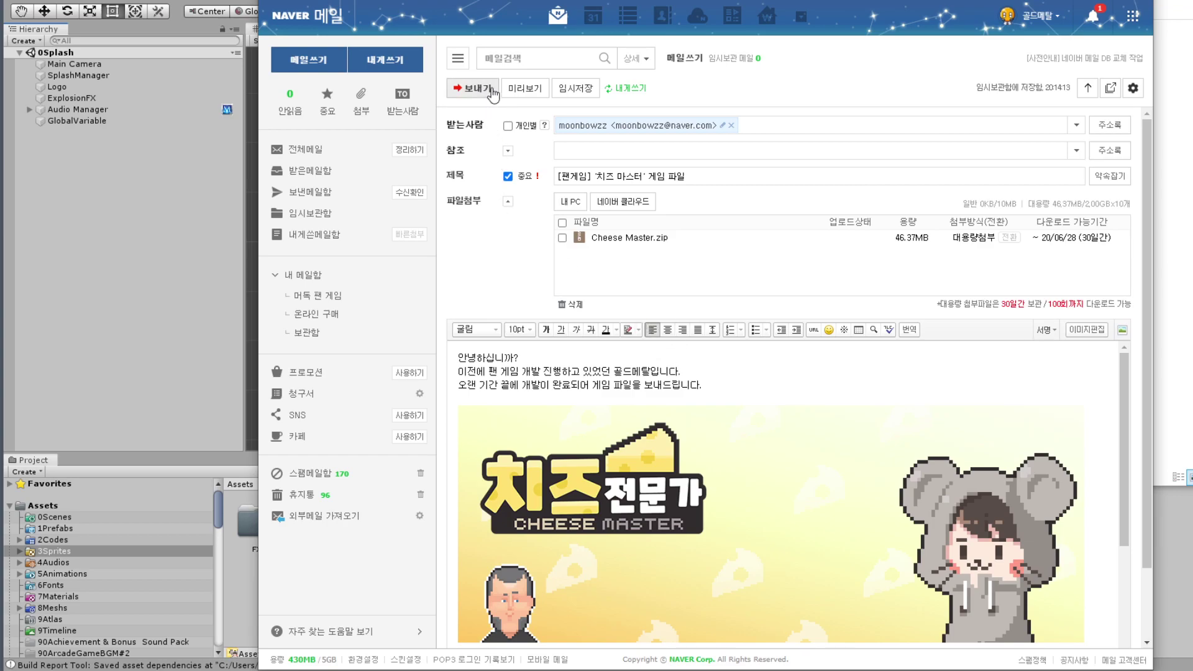
# Preview and send the Cheese Master email, then confirm it tops 보낸메일함 at 20:15, 228.9 KB.
pyautogui.click(491, 91)
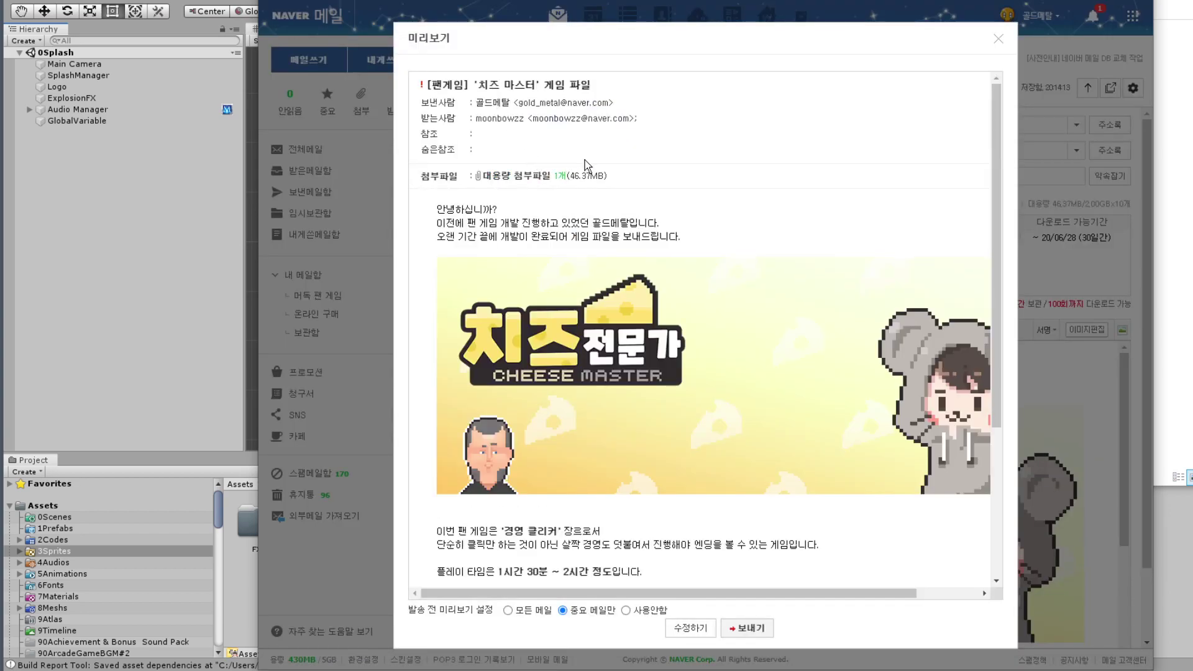
pyautogui.scroll(-4, 609, 248)
pyautogui.scroll(4, 626, 332)
pyautogui.moveTo(570, 176); pyautogui.dragTo(590, 176)
pyautogui.click(590, 175)
pyautogui.scroll(-3, 666, 506)
pyautogui.click(751, 628)
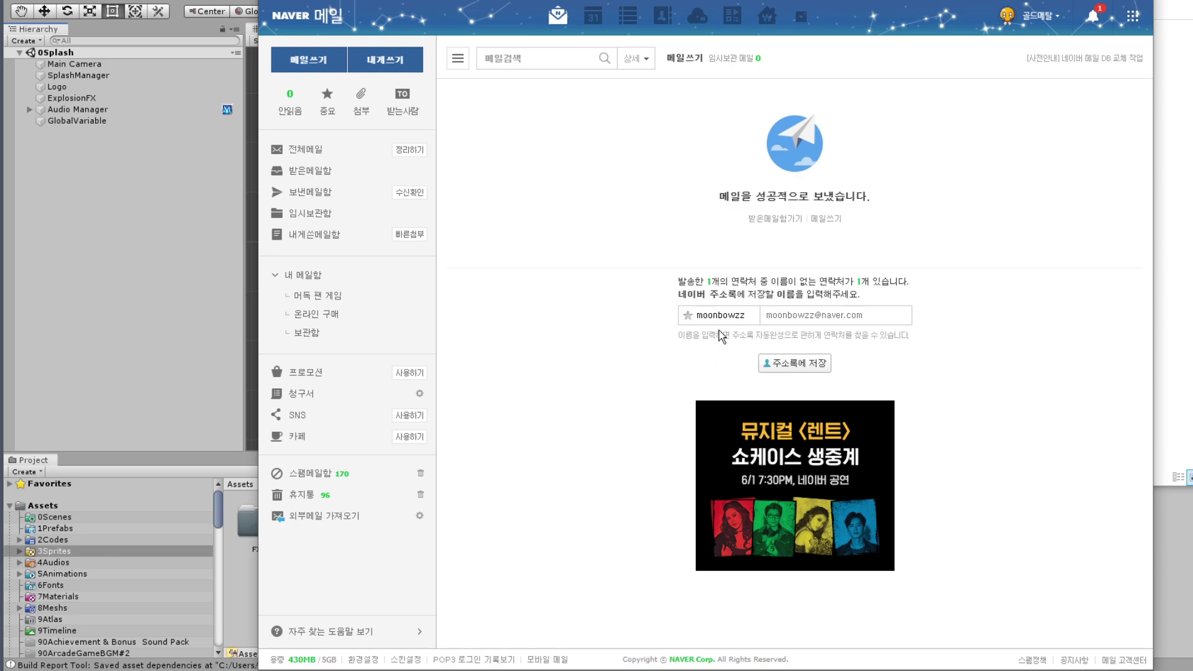
pyautogui.click(331, 194)
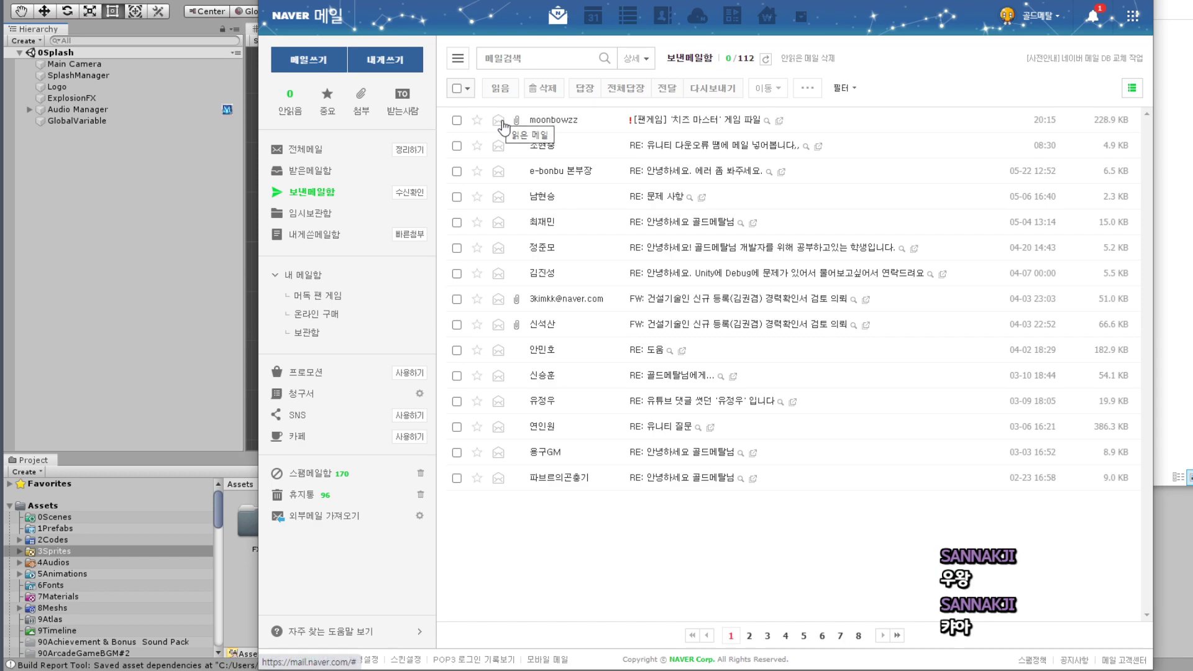
# Open the sent '[팬게임] '치즈 마스터' 게임 파일' email and check its attachment.
pyautogui.click(679, 120)
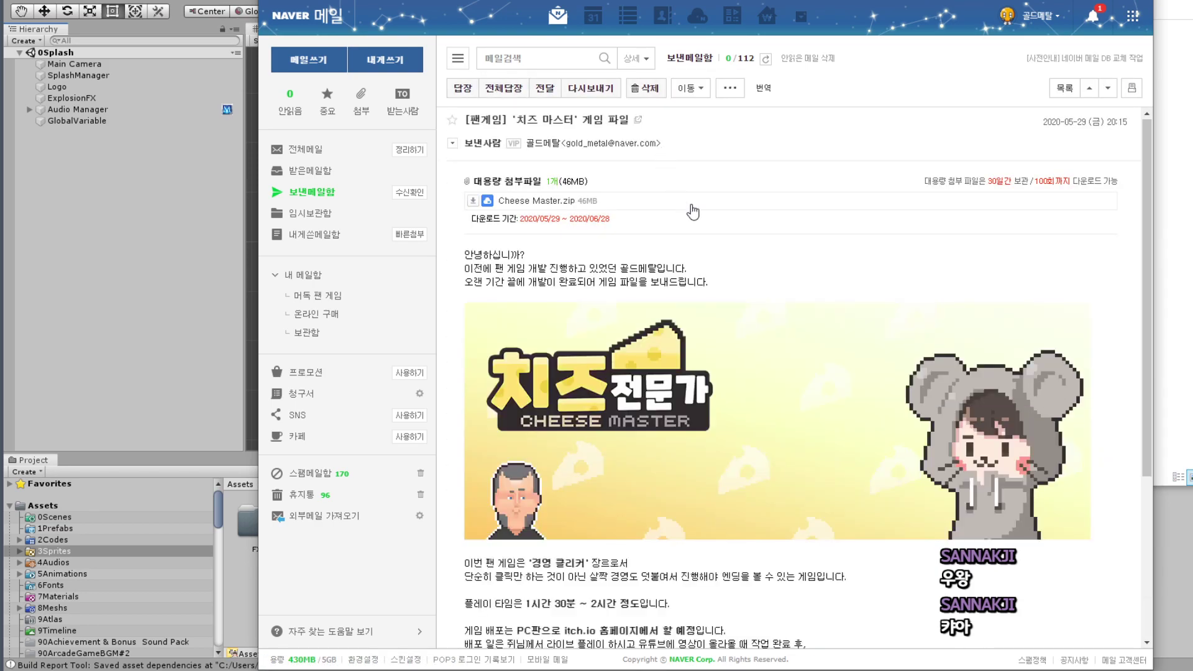
pyautogui.scroll(-2, 692, 212)
pyautogui.scroll(2, 714, 223)
pyautogui.scroll(-3, 749, 233)
pyautogui.scroll(2, 749, 251)
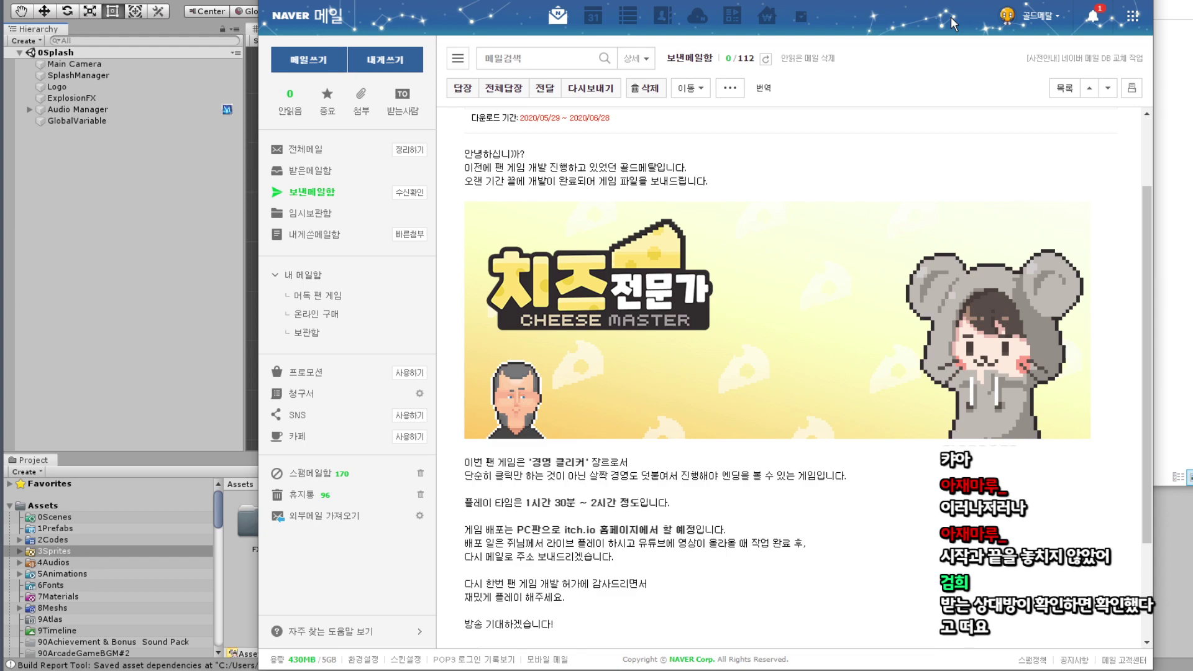
# Reopen the email to show and hide the recipient details, then open the 머독 팬 게임 folder.
pyautogui.click(311, 194)
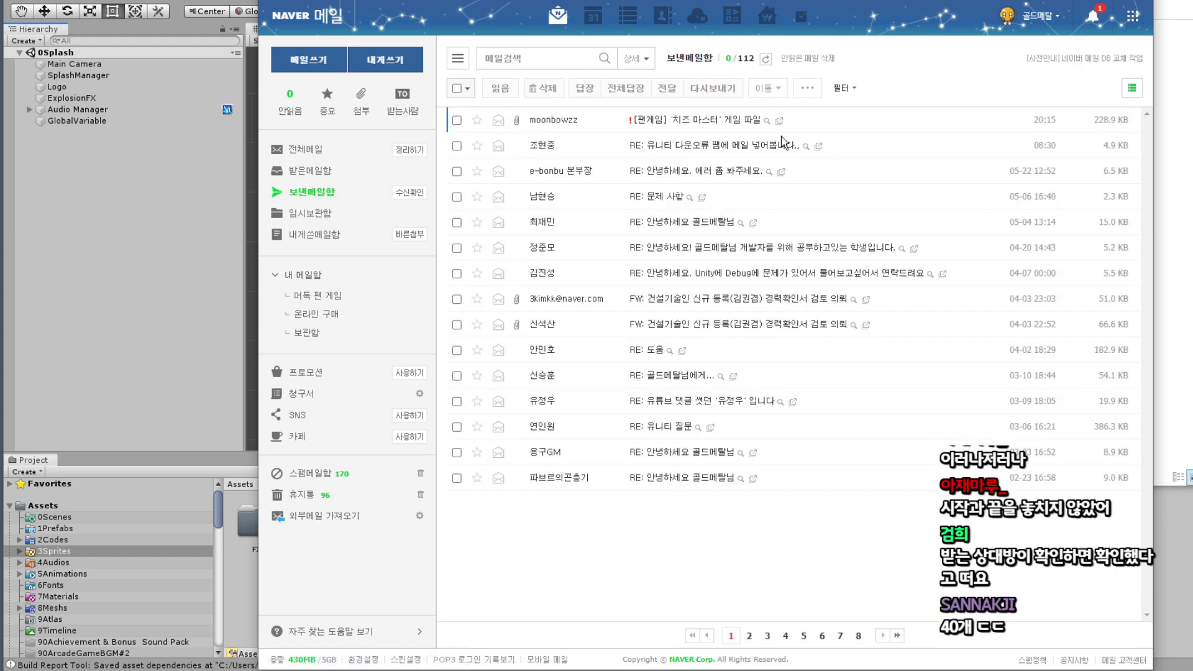
pyautogui.click(690, 120)
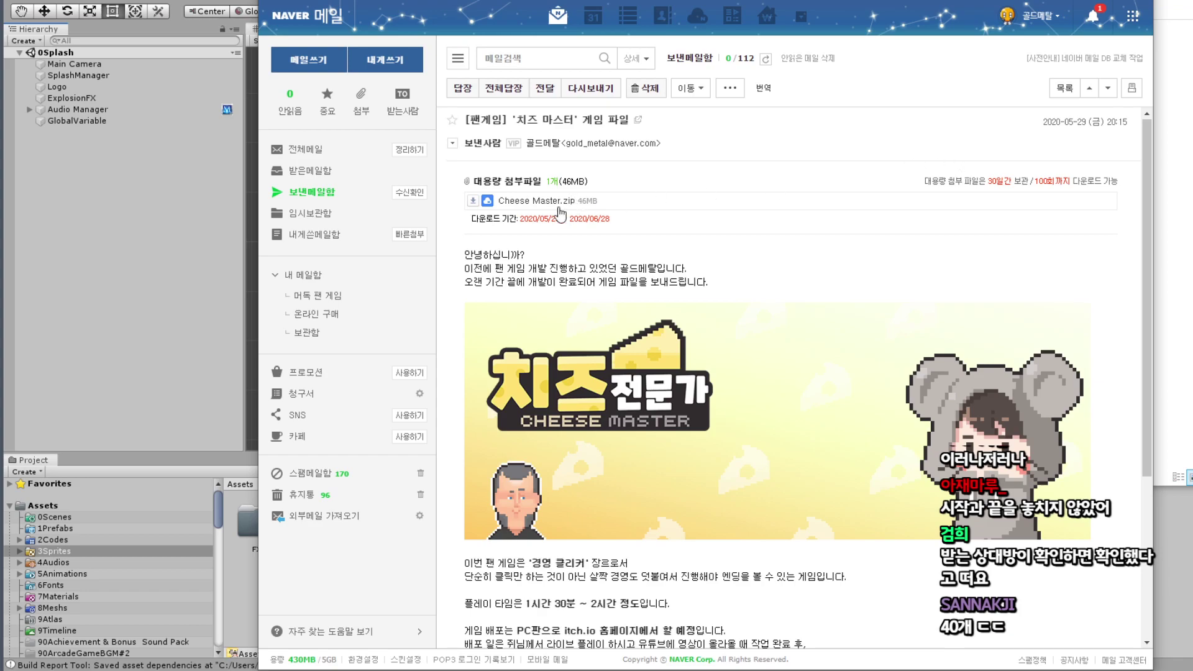
pyautogui.click(453, 145)
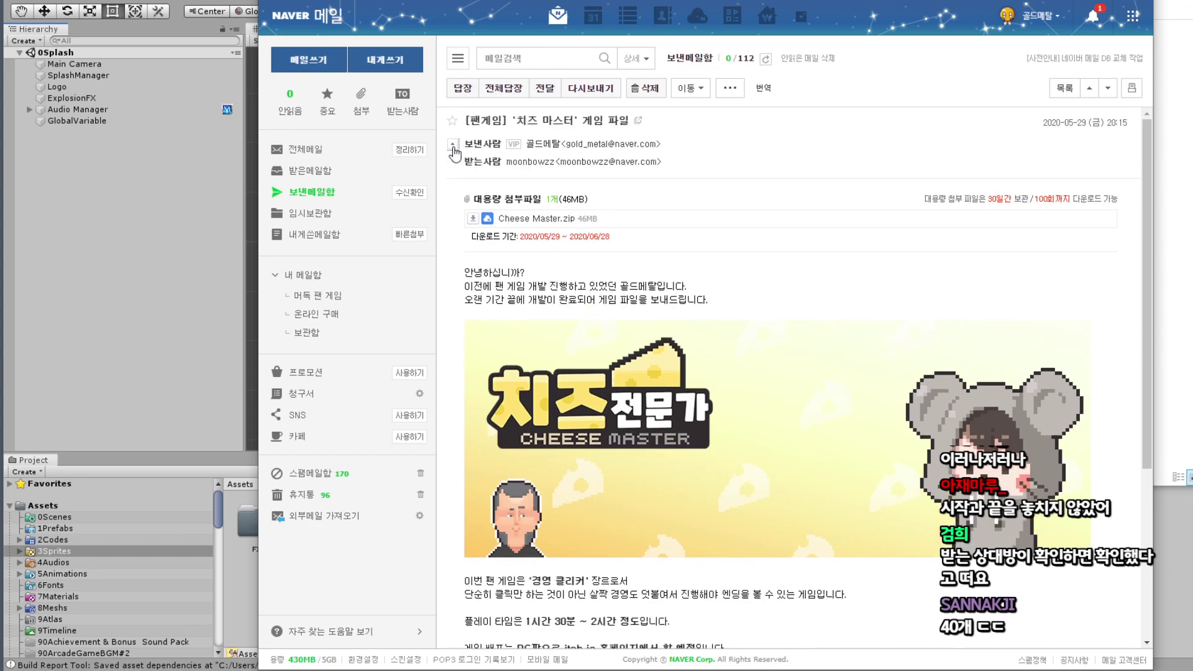
pyautogui.click(453, 147)
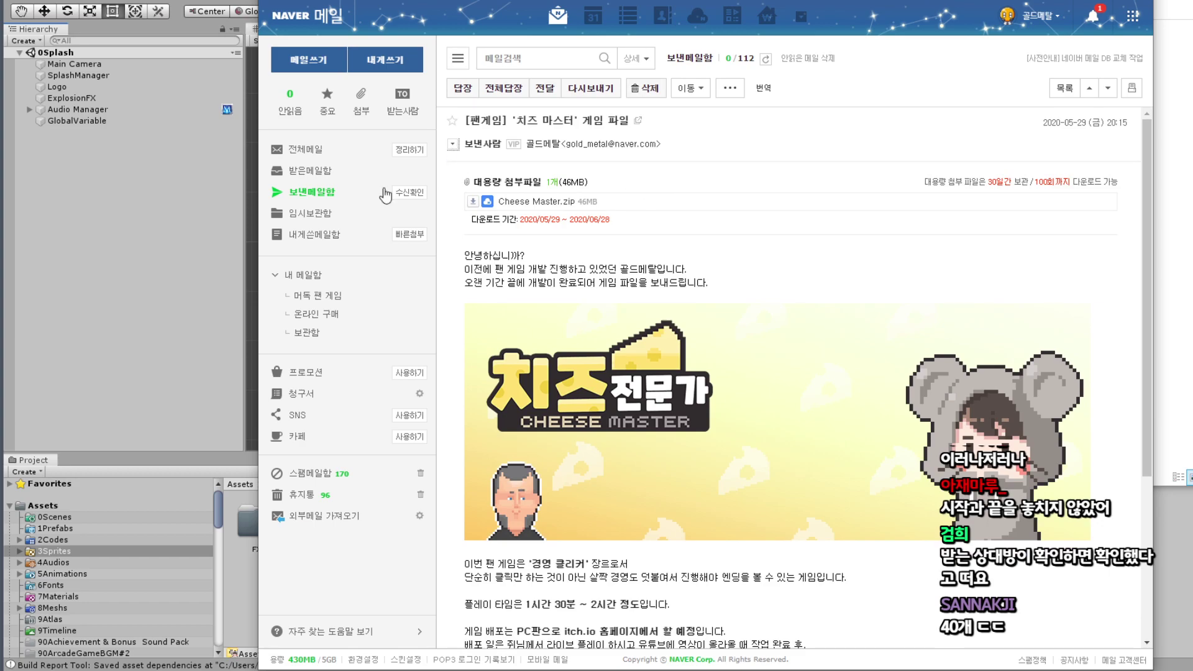
pyautogui.click(334, 298)
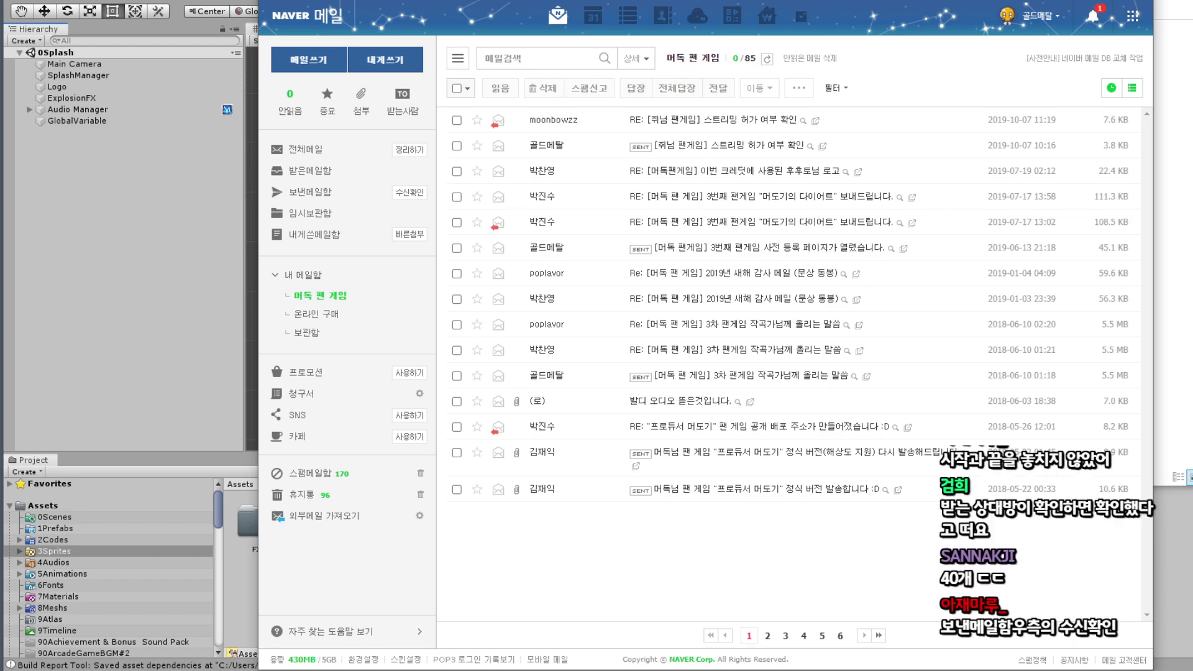
# Play the #00 clicker-game planning video from the playlist, then minimize the browser to reveal the Desktop folder.
pyautogui.hotkey('ctrl', 'Tab')
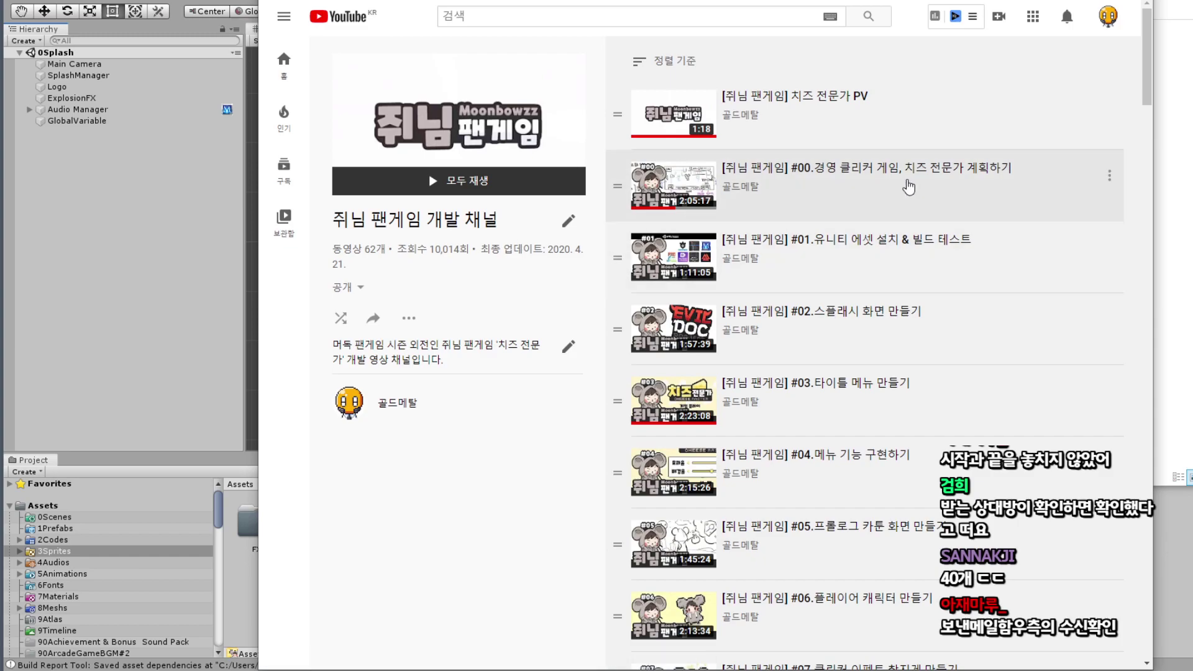
pyautogui.click(879, 183)
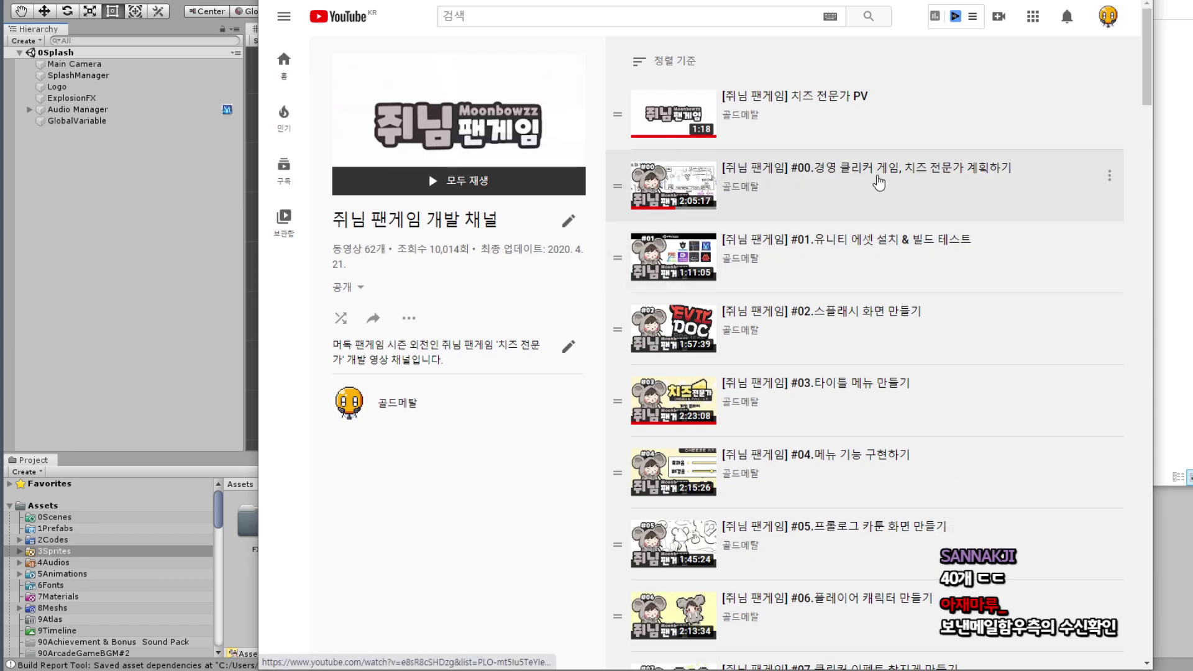
pyautogui.click(322, 354)
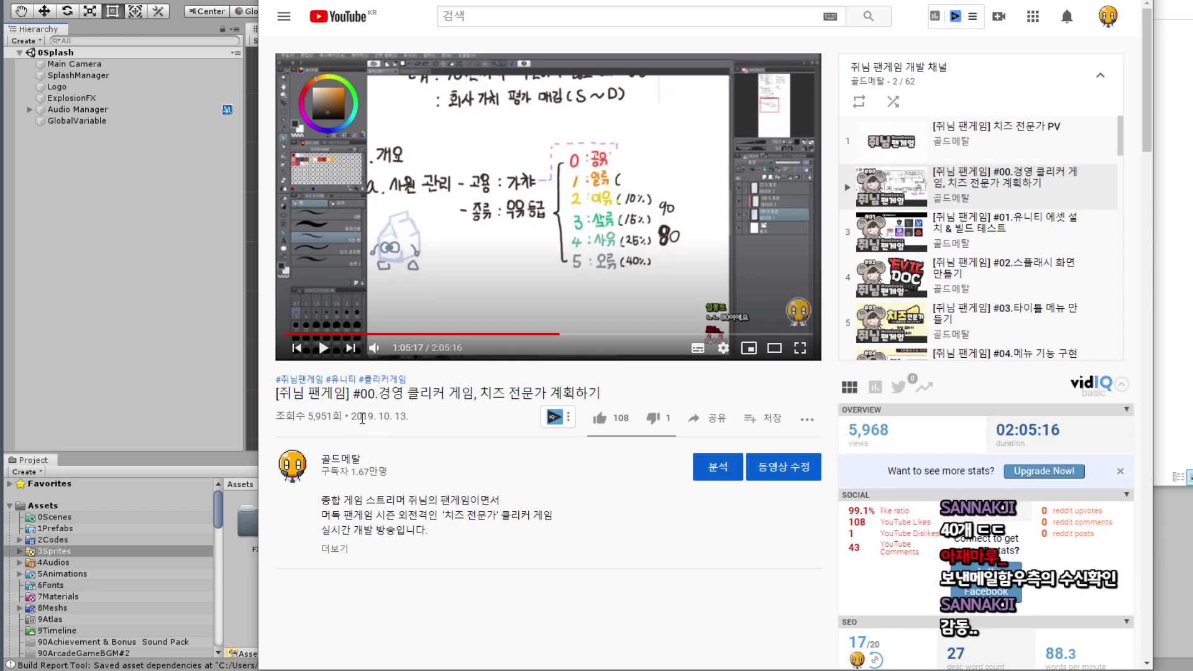
pyautogui.moveTo(353, 417); pyautogui.dragTo(406, 416)
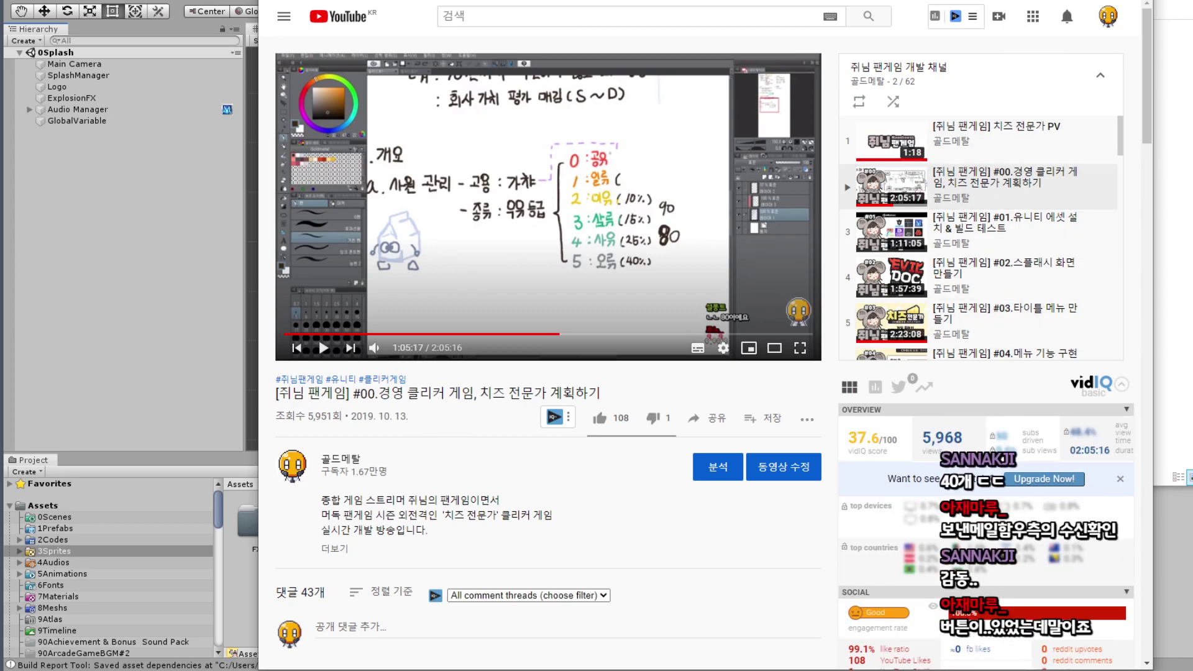
pyautogui.press('super+Down')
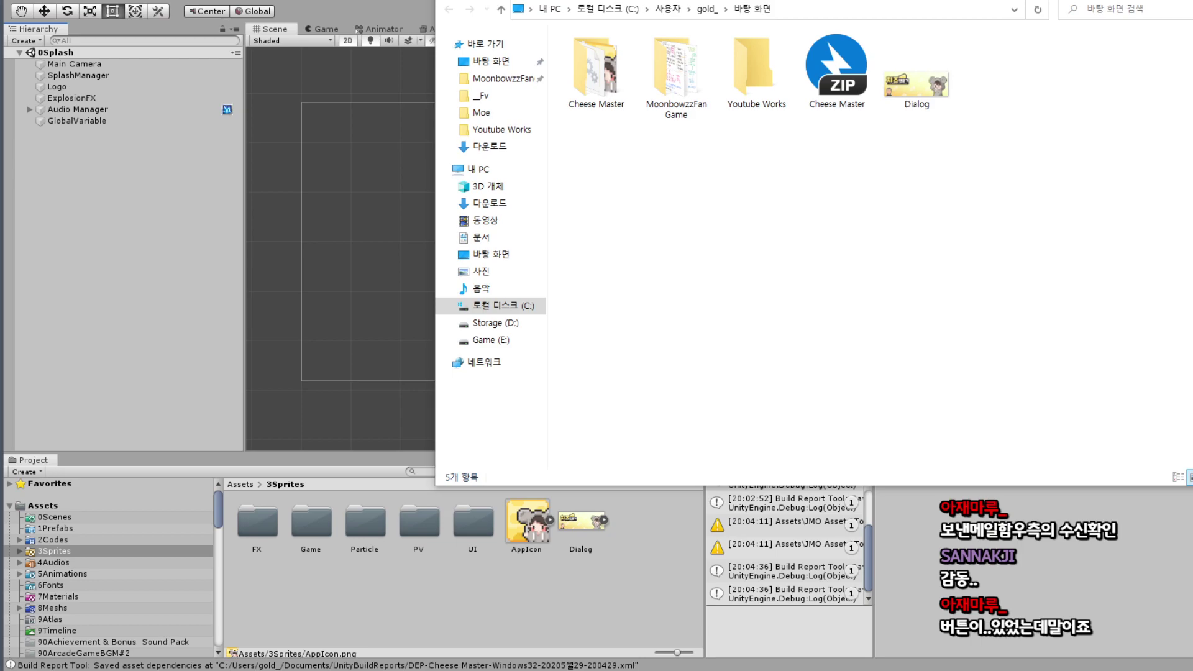
pyautogui.hotkey('alt', 'Tab')
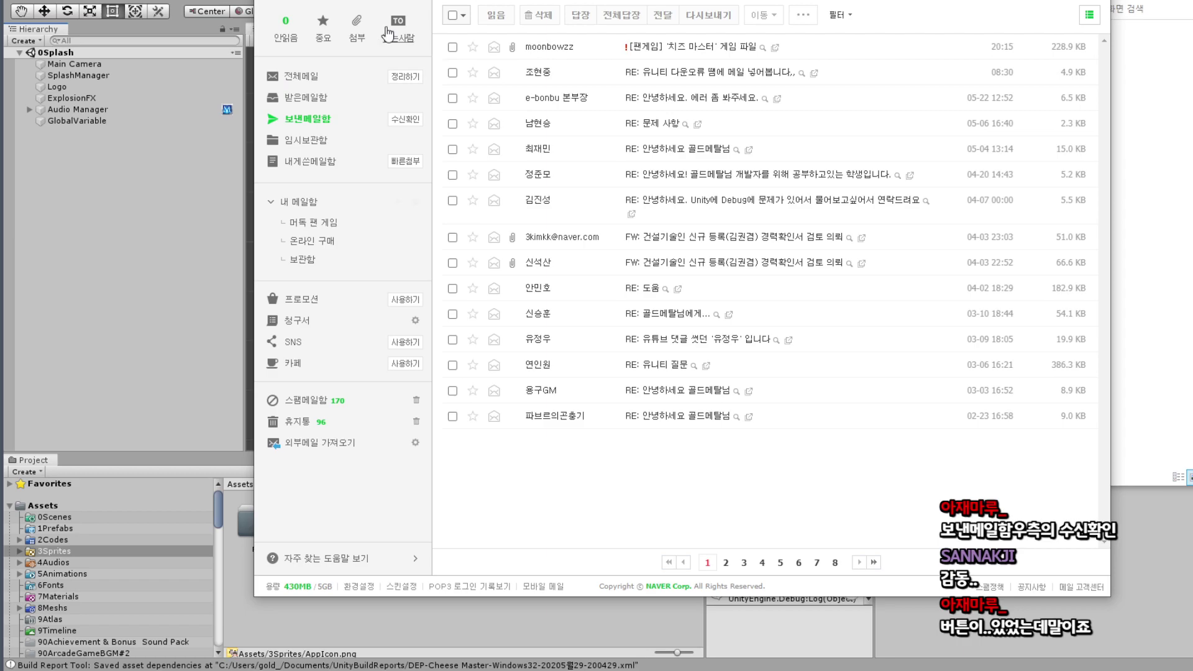
pyautogui.click(402, 120)
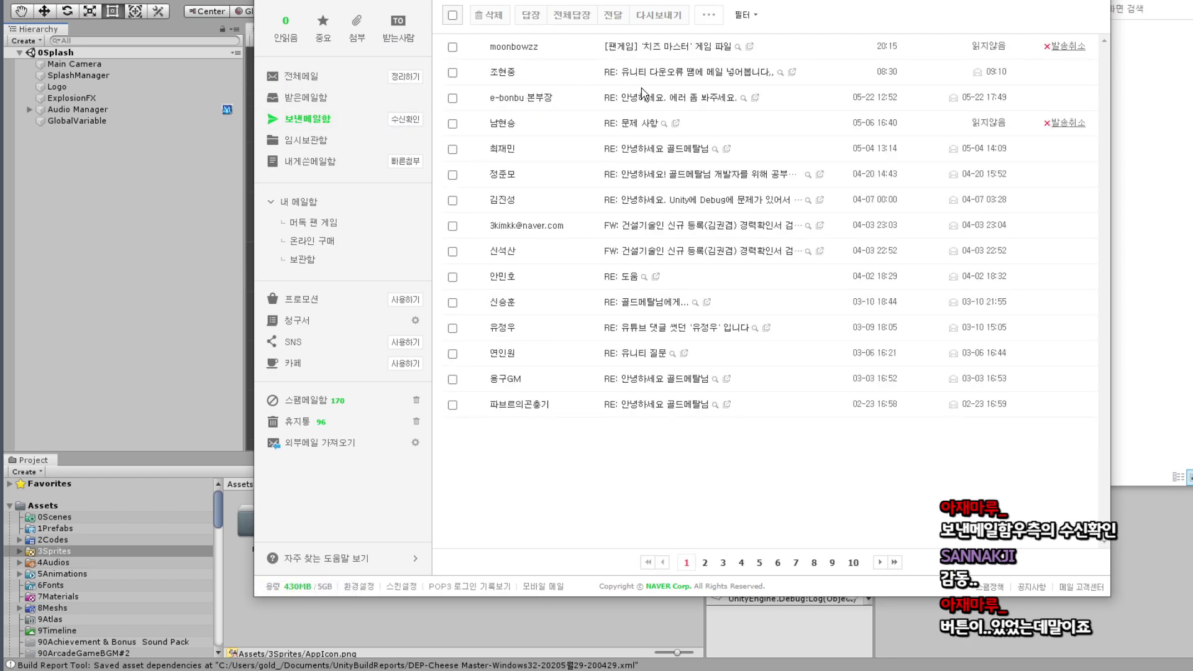
pyautogui.click(999, 48)
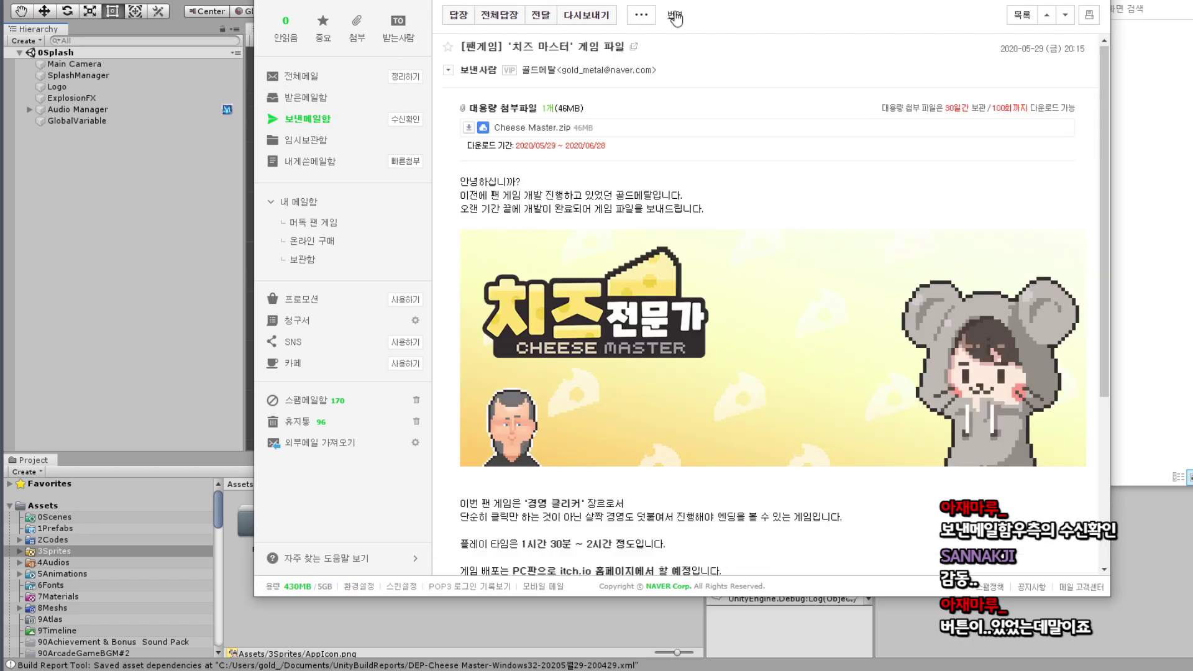
pyautogui.hotkey('alt', 'Left')
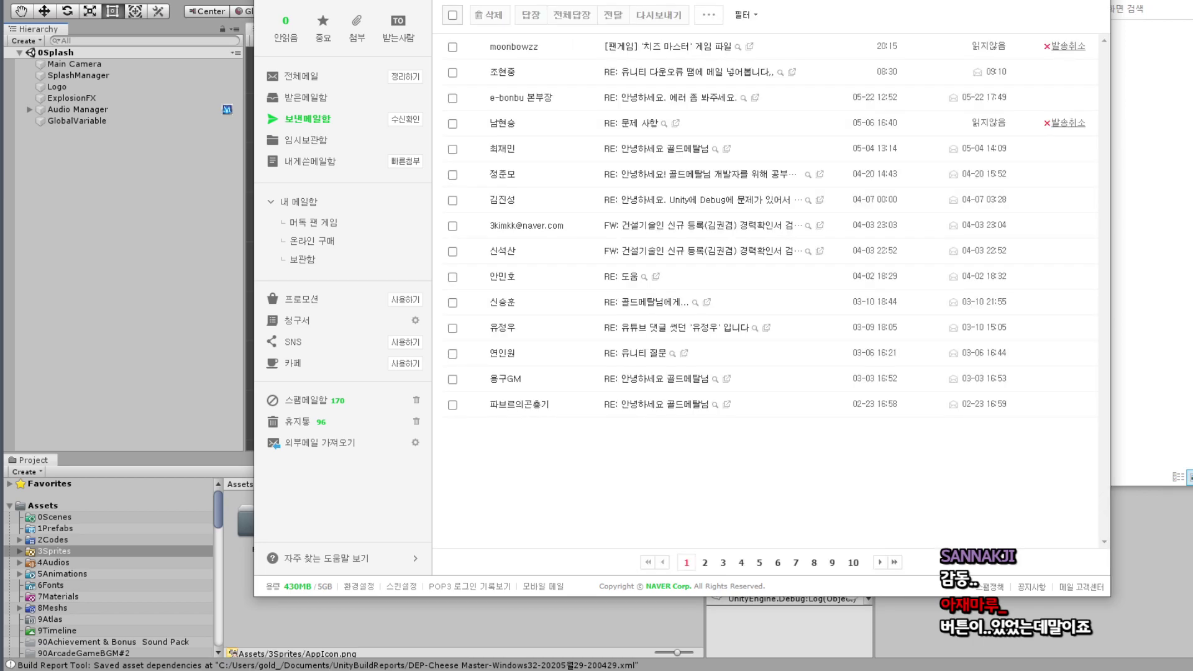
pyautogui.hotkey('alt', 'F4')
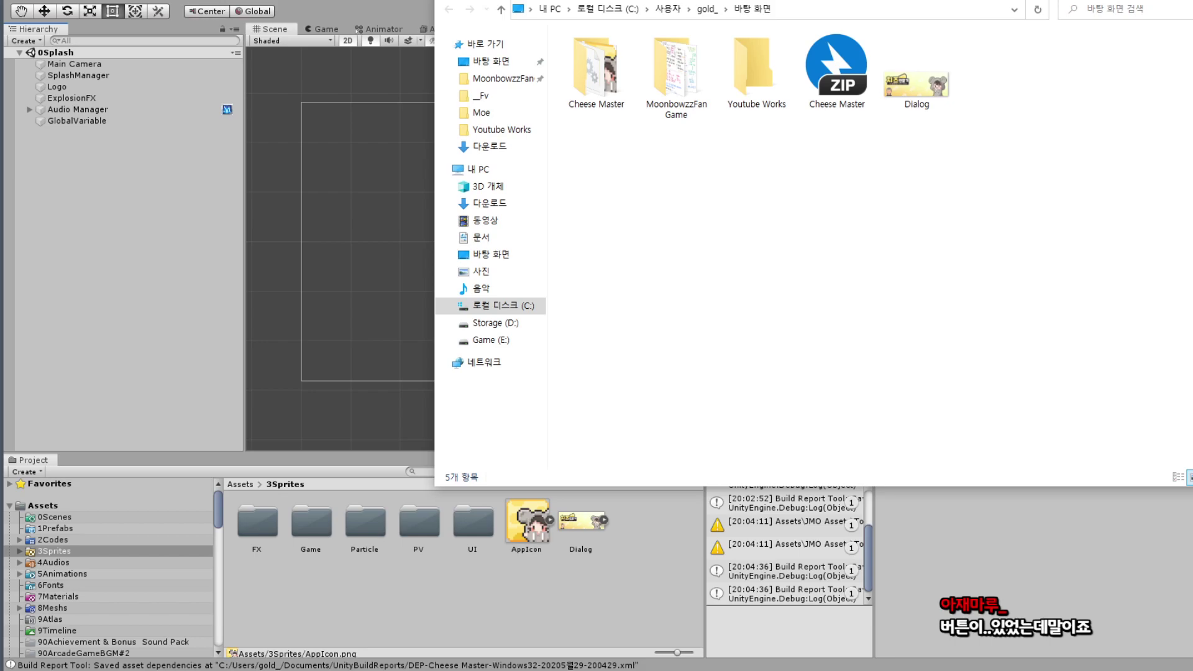
# Return to Unity's 0Splash scene, clear the Console's build messages, and zoom and pan the Scene view.
pyautogui.hotkey('alt', 'Tab')
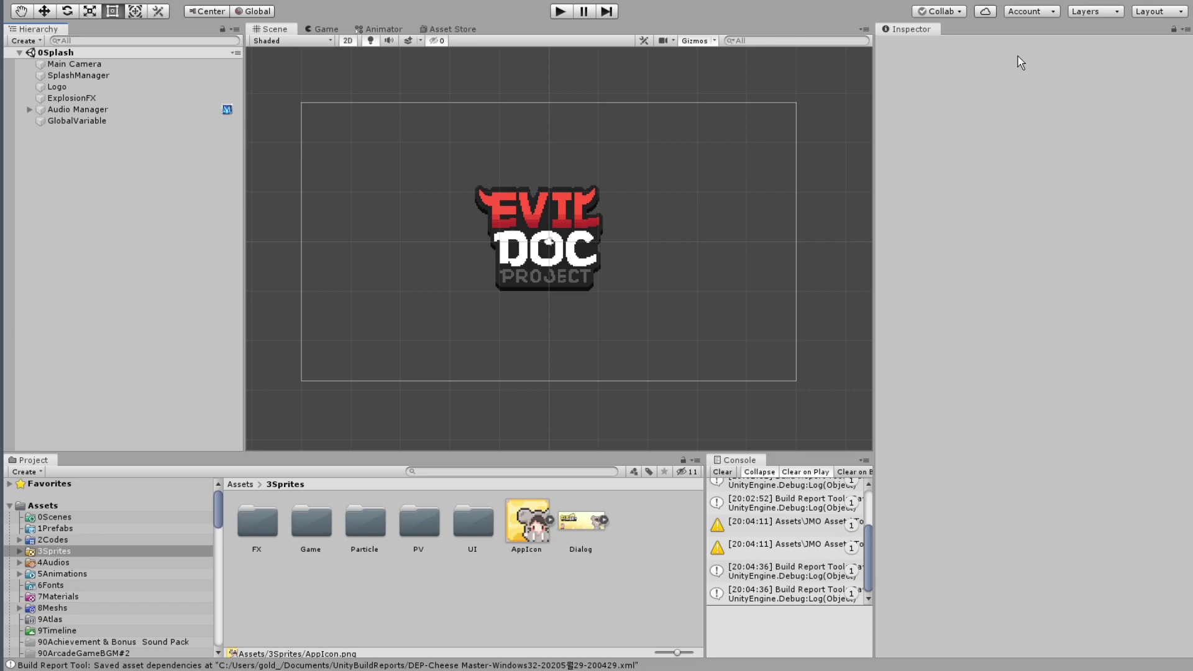
pyautogui.click(730, 475)
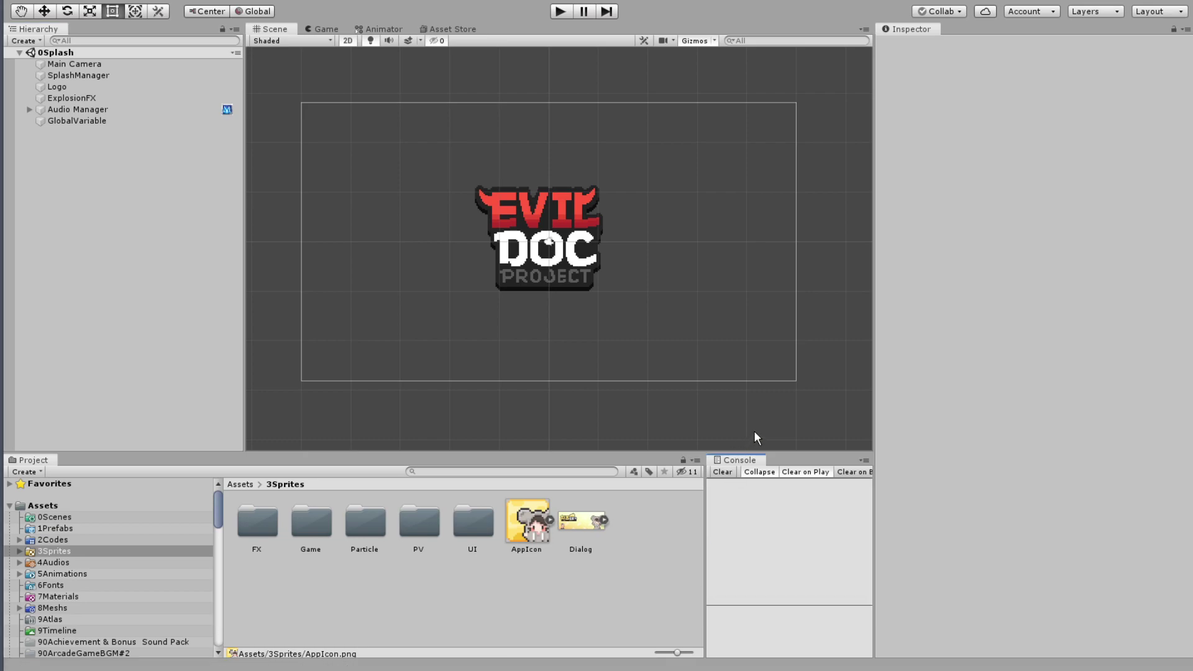
pyautogui.scroll(1, 778, 411)
pyautogui.scroll(2, 718, 381)
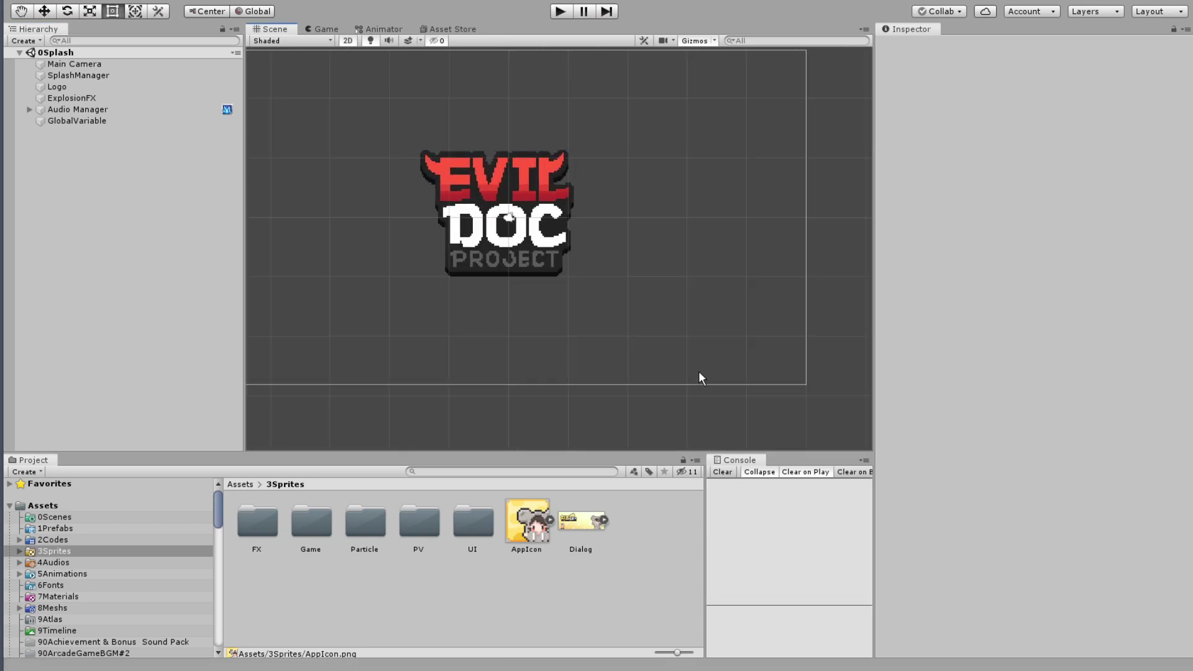
pyautogui.hscroll(-3, 699, 373)
pyautogui.hscroll(-1, 696, 373)
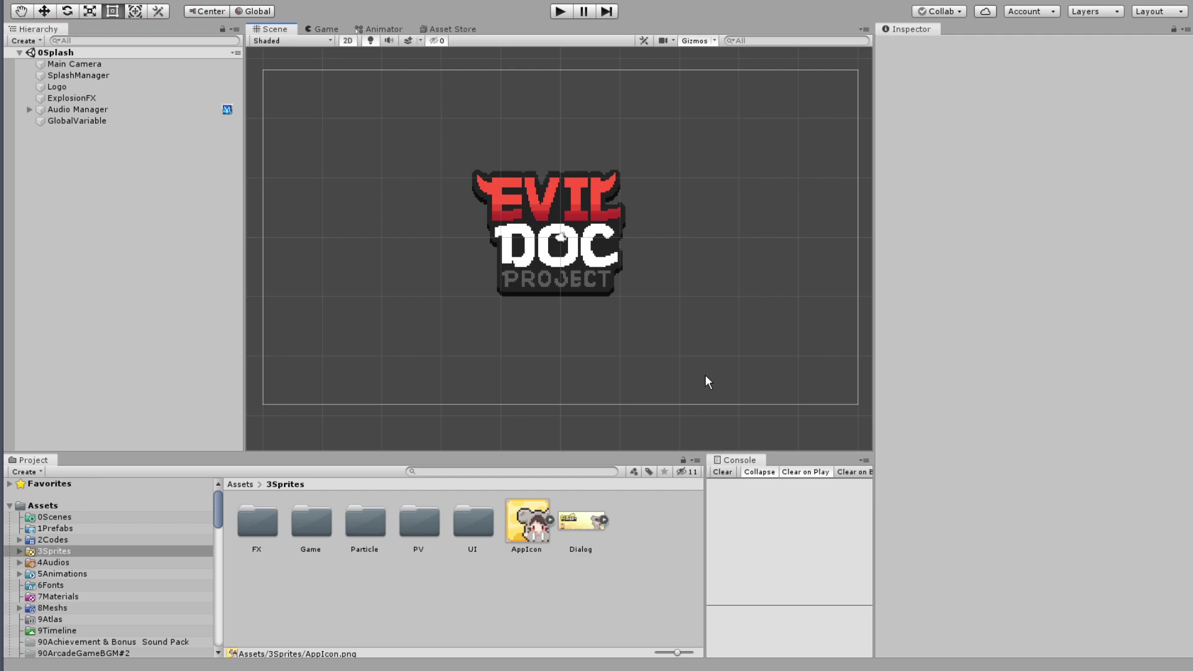